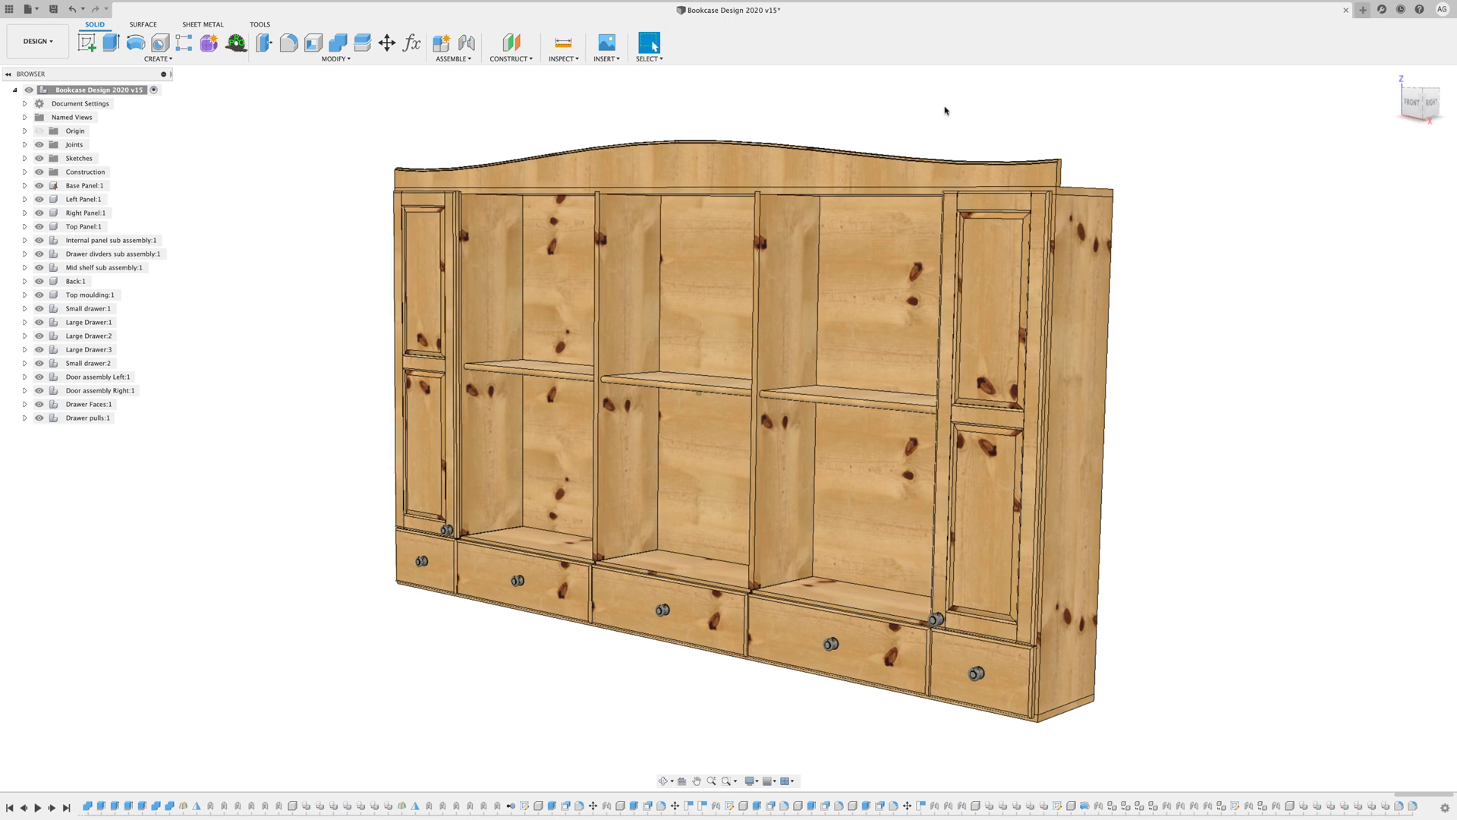
# Switch the bookcase design from the Design workspace to the Render workspace
pyautogui.scroll(-2, 945, 111)
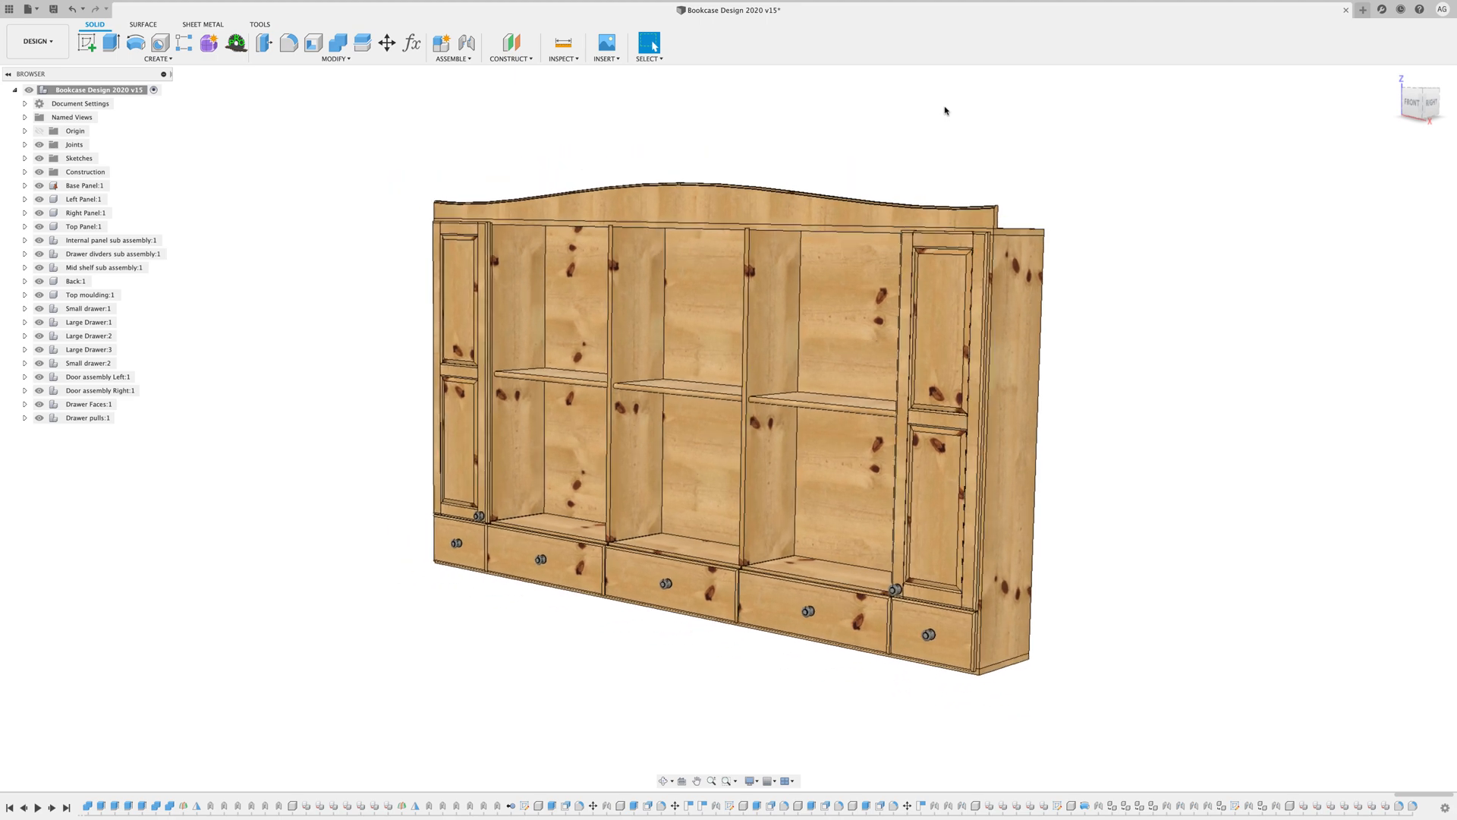
pyautogui.scroll(1, 945, 111)
pyautogui.scroll(2, 945, 111)
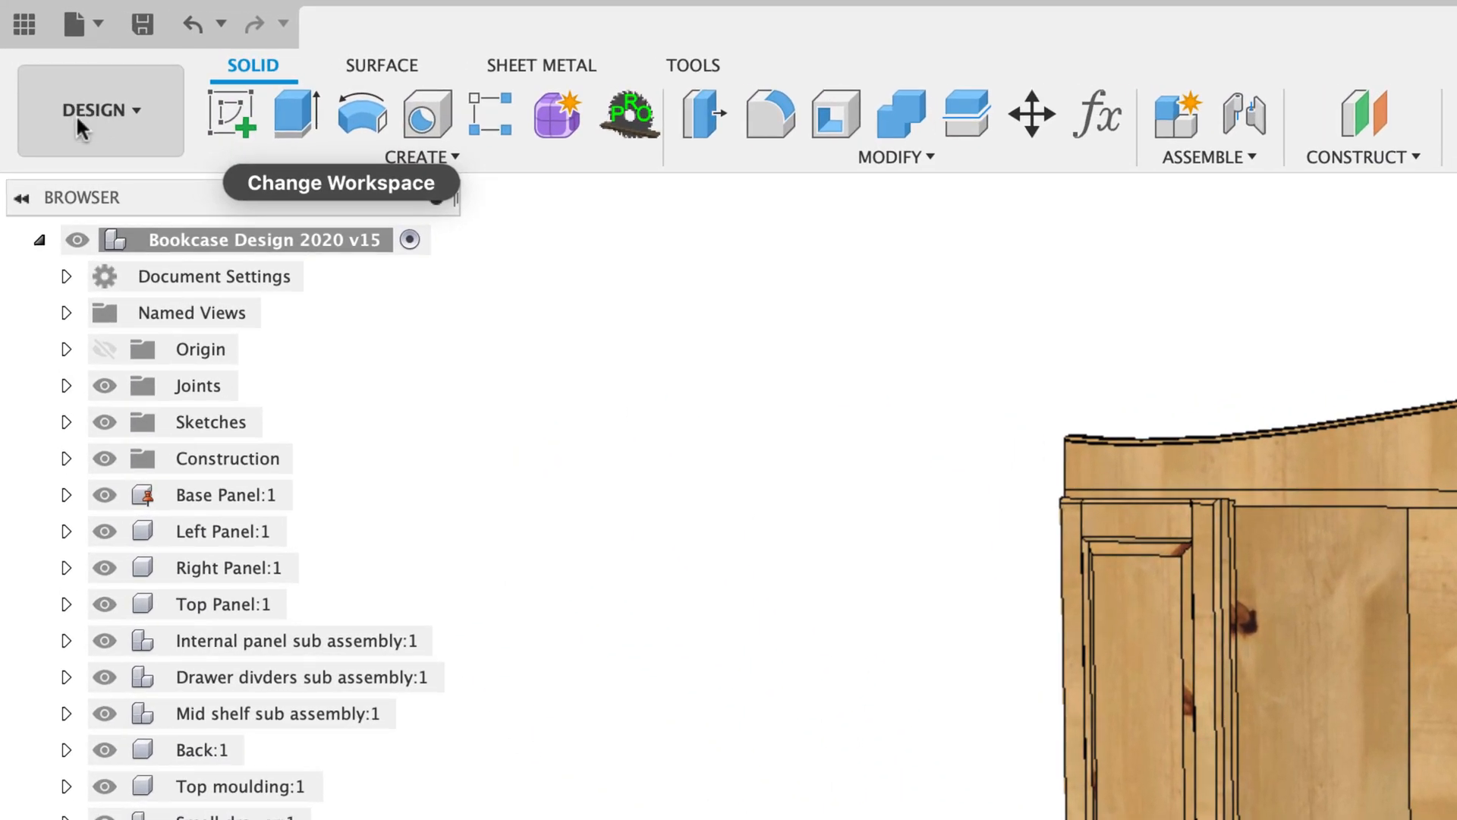
pyautogui.click(137, 108)
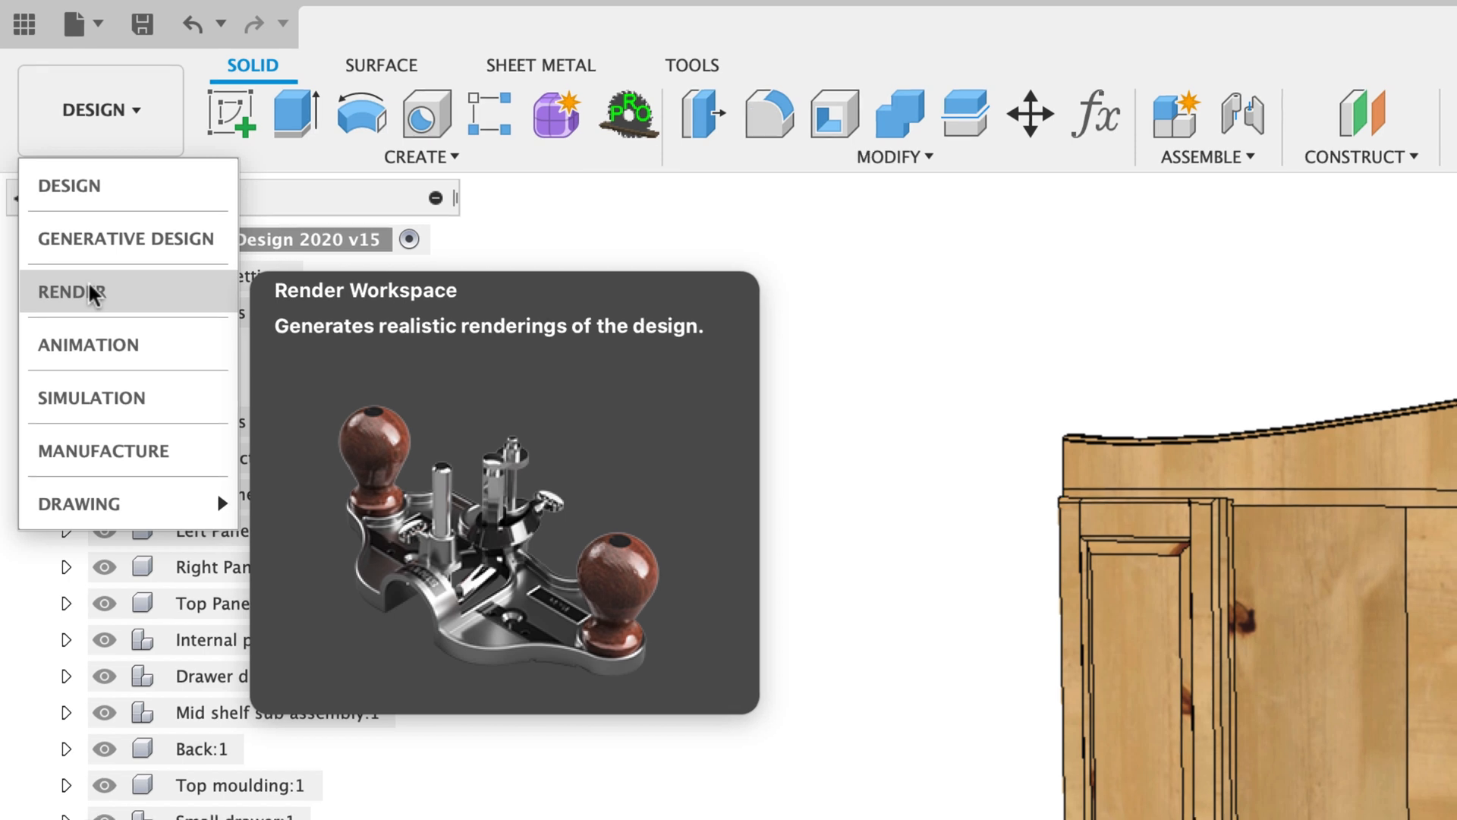
pyautogui.click(91, 293)
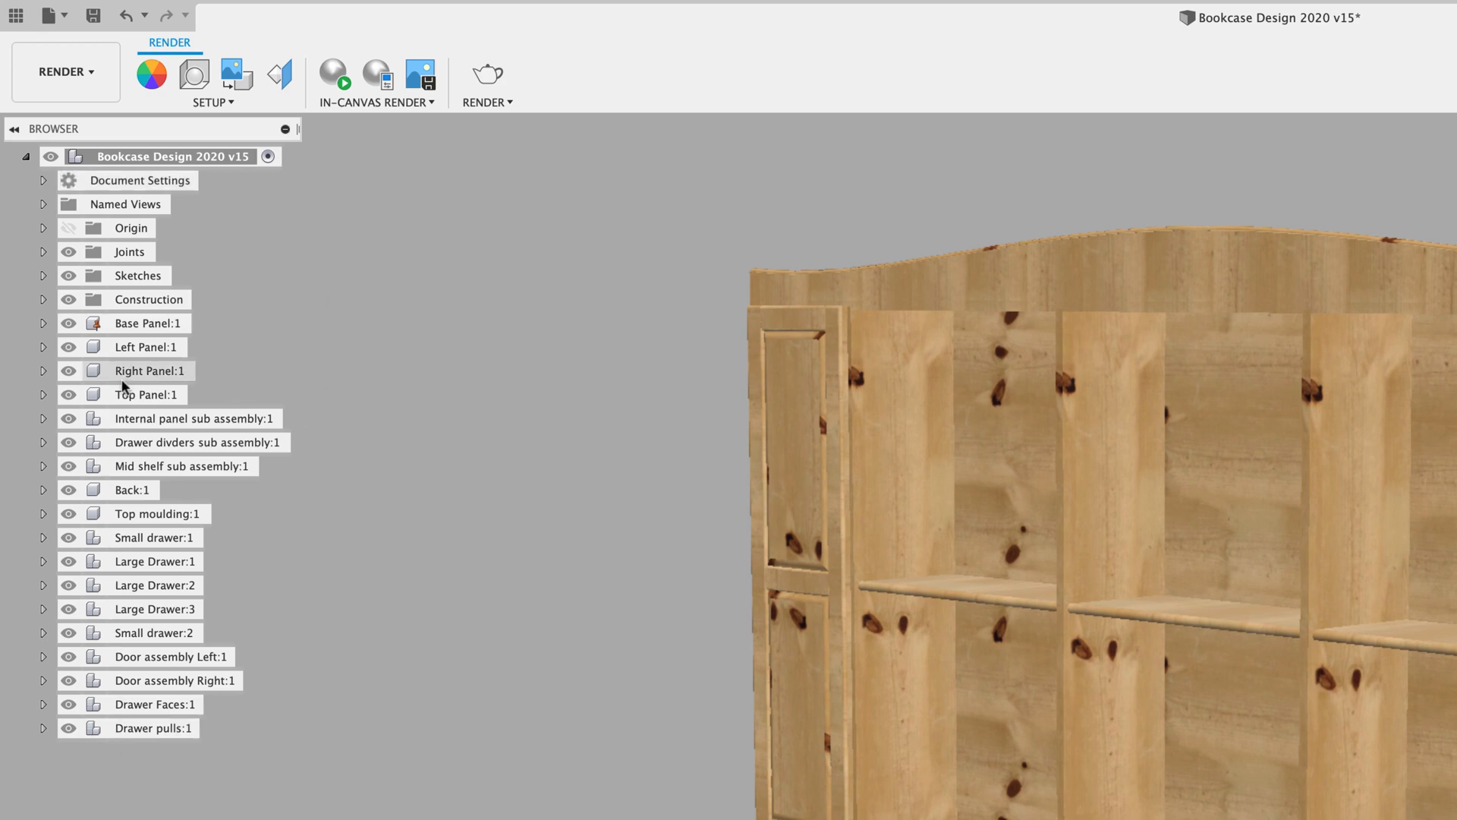
# Hide the side panels, top panel, internal panel and drawer divider sub assemblies, and show them all again
pyautogui.click(69, 370)
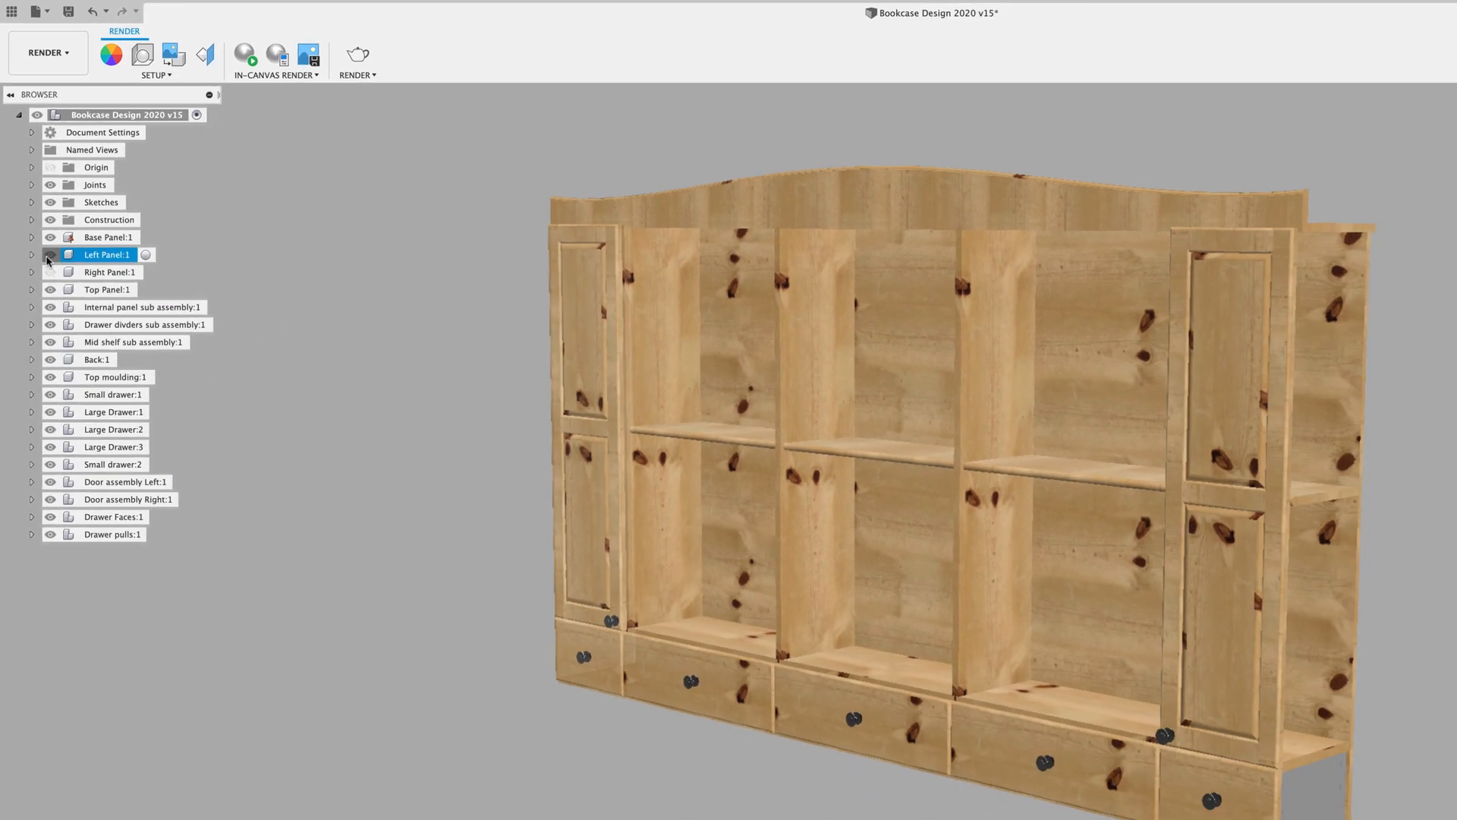
pyautogui.click(50, 254)
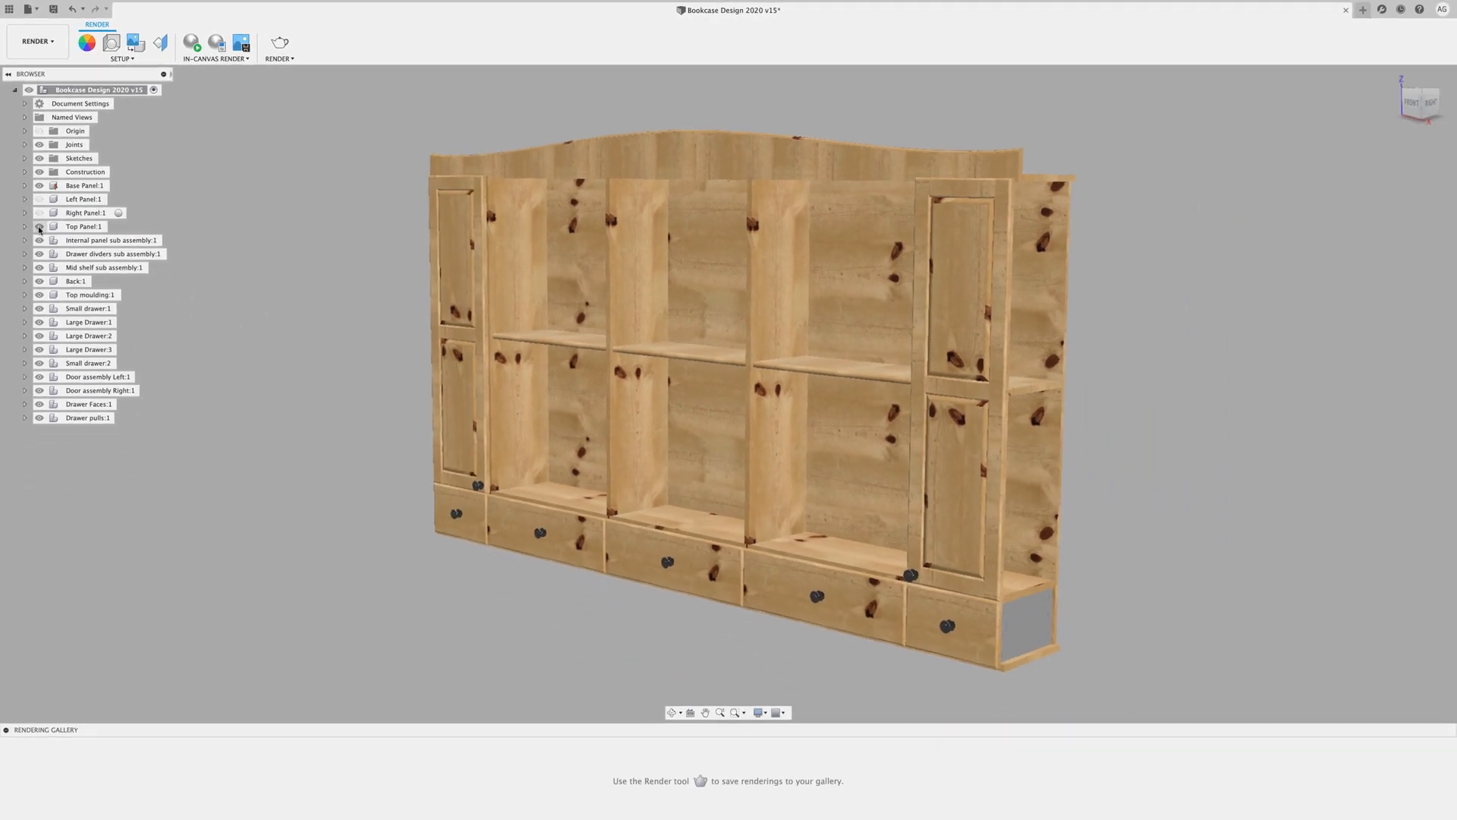
pyautogui.click(50, 289)
pyautogui.click(50, 306)
pyautogui.click(50, 324)
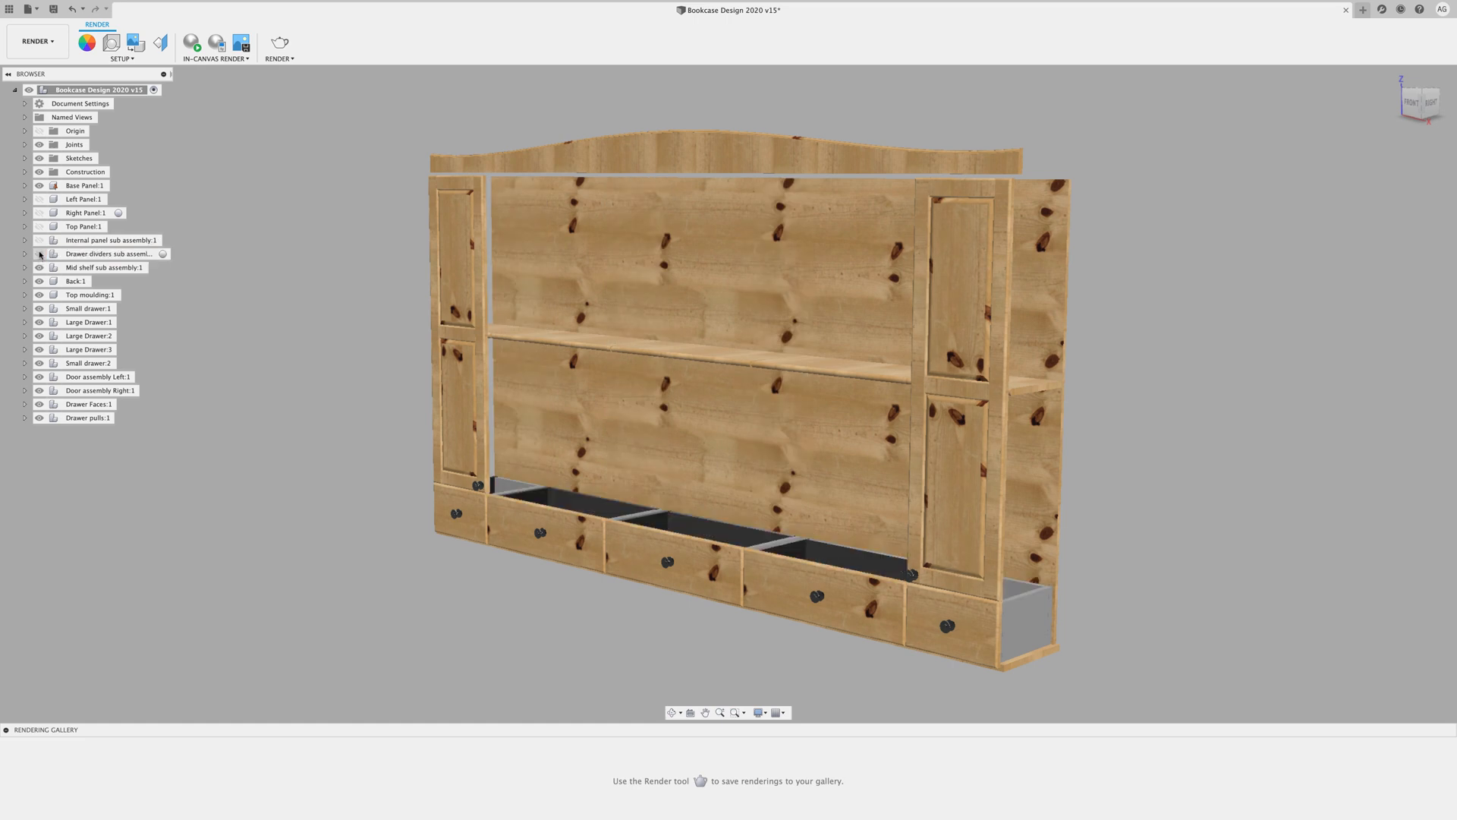
pyautogui.click(40, 254)
pyautogui.click(39, 240)
pyautogui.click(40, 226)
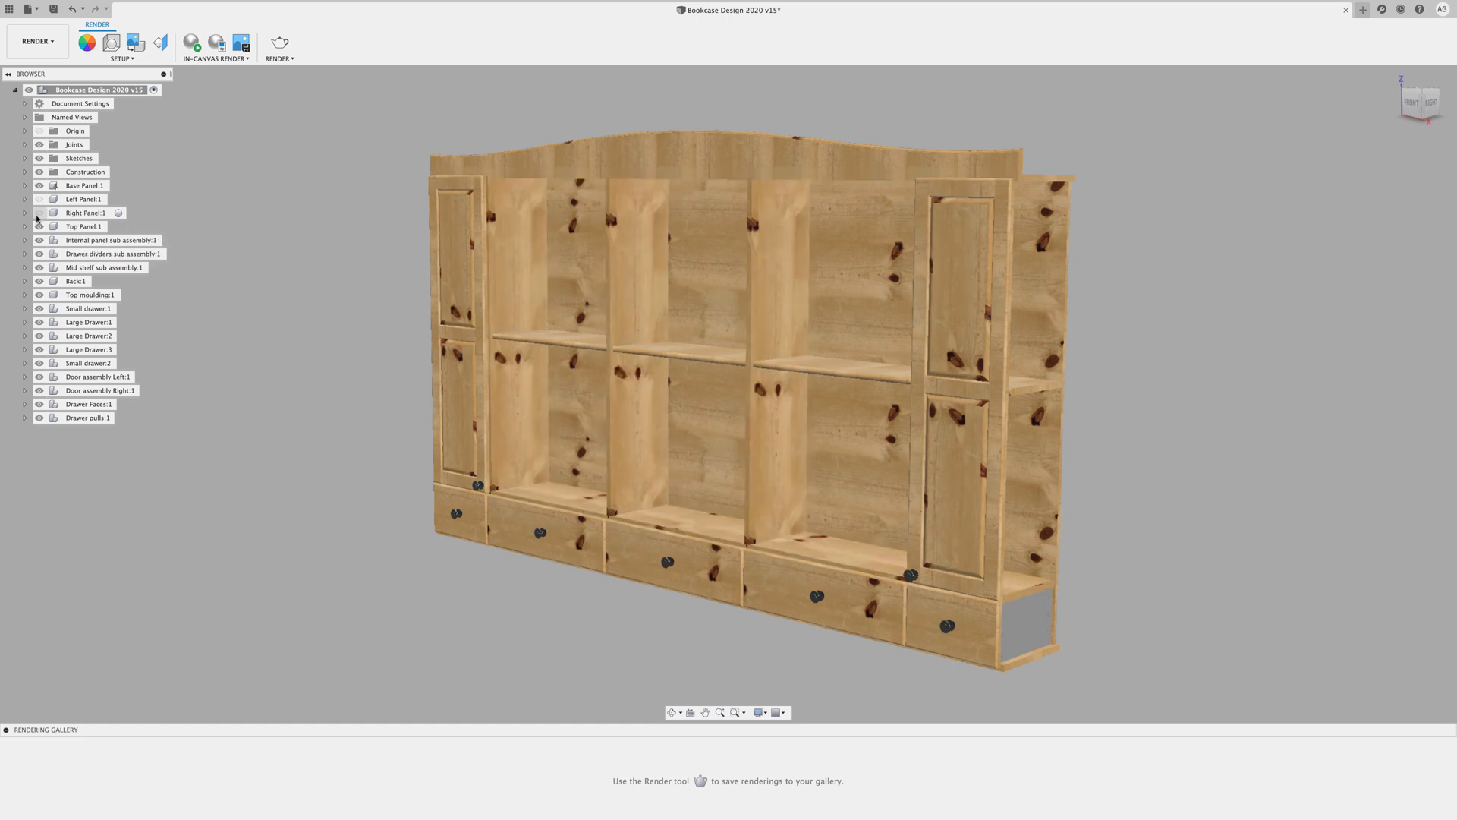
pyautogui.click(40, 213)
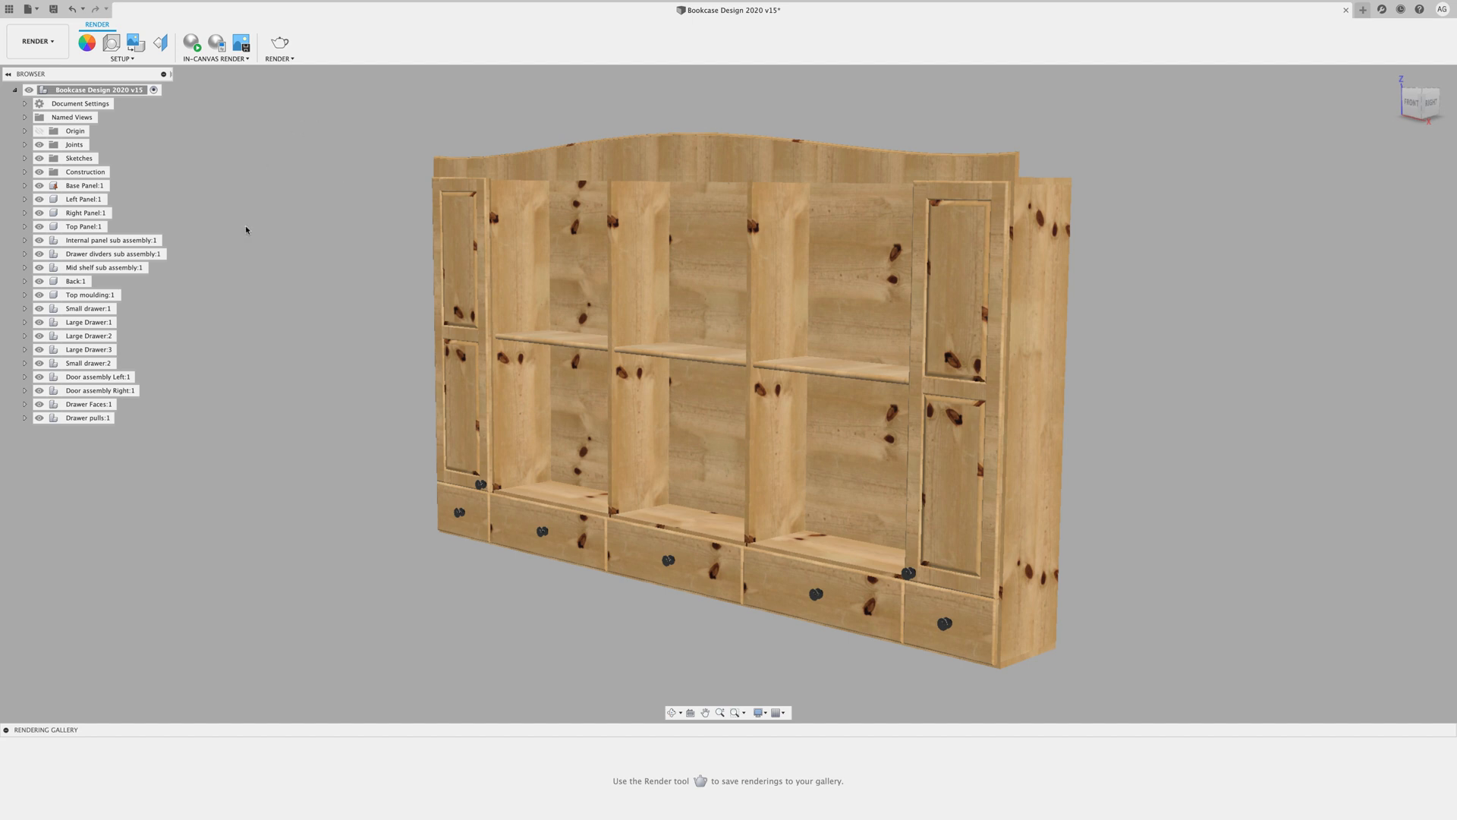
pyautogui.click(57, 186)
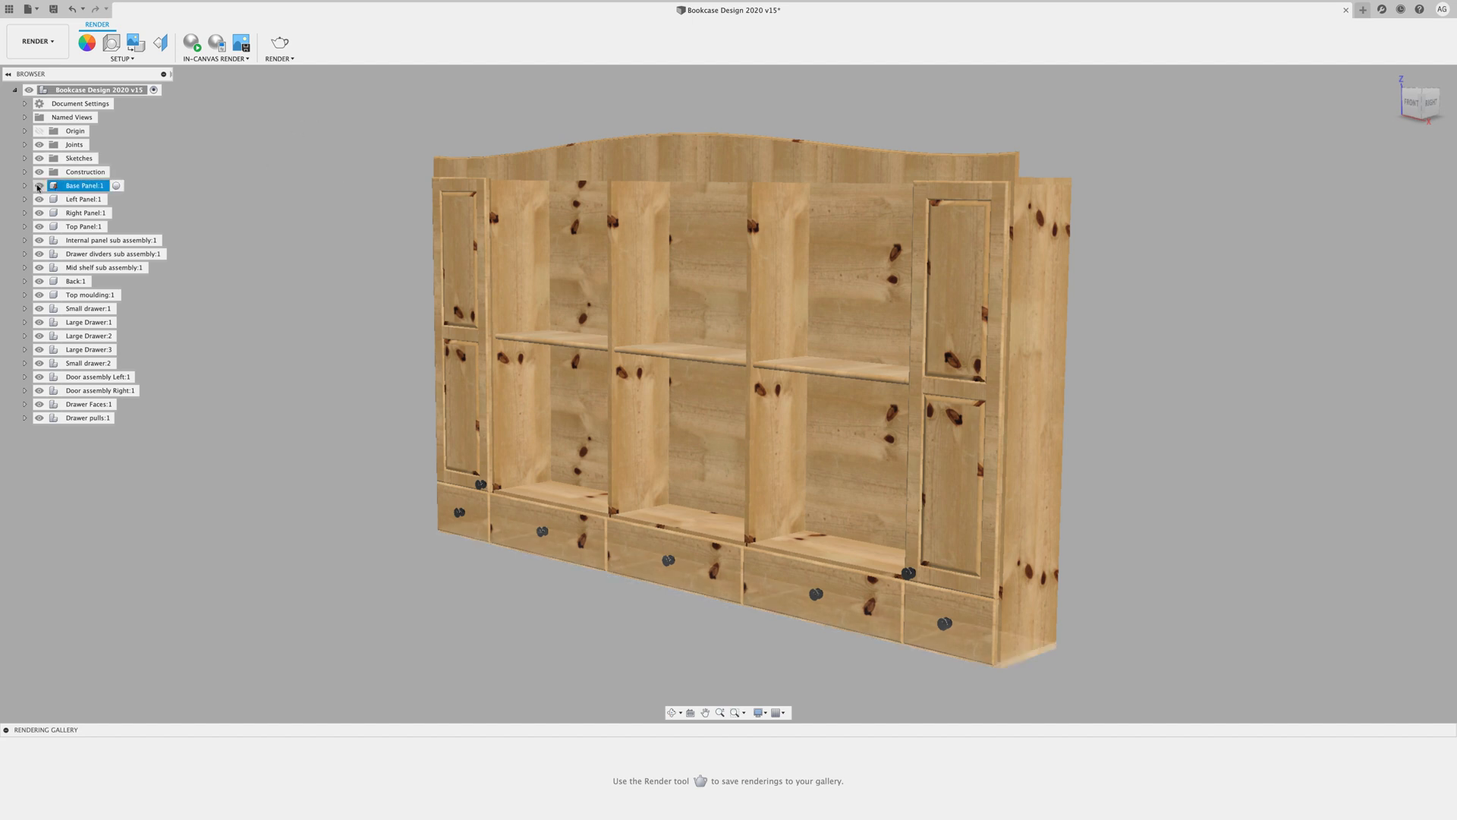
pyautogui.click(221, 485)
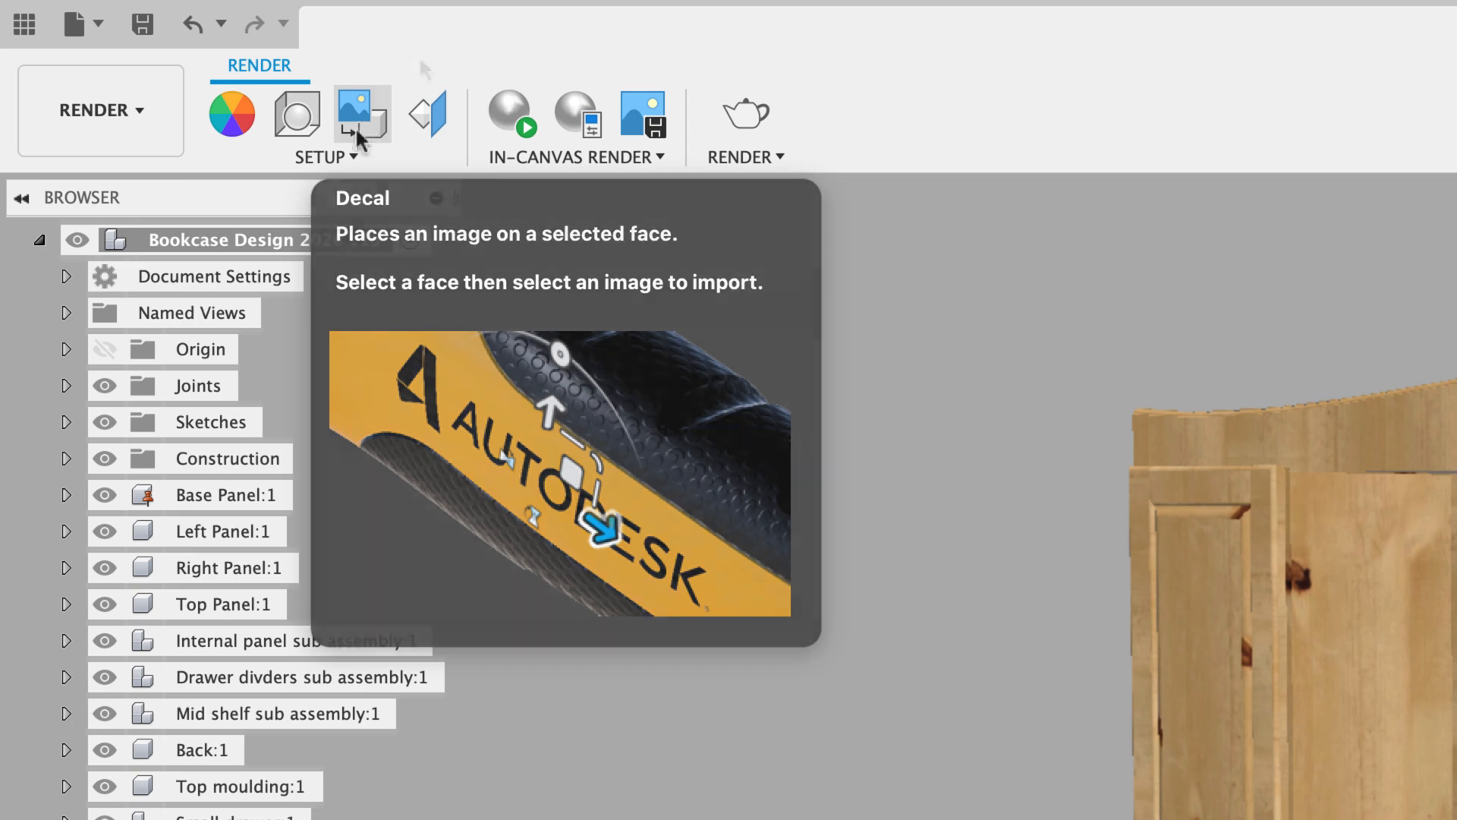
pyautogui.click(351, 158)
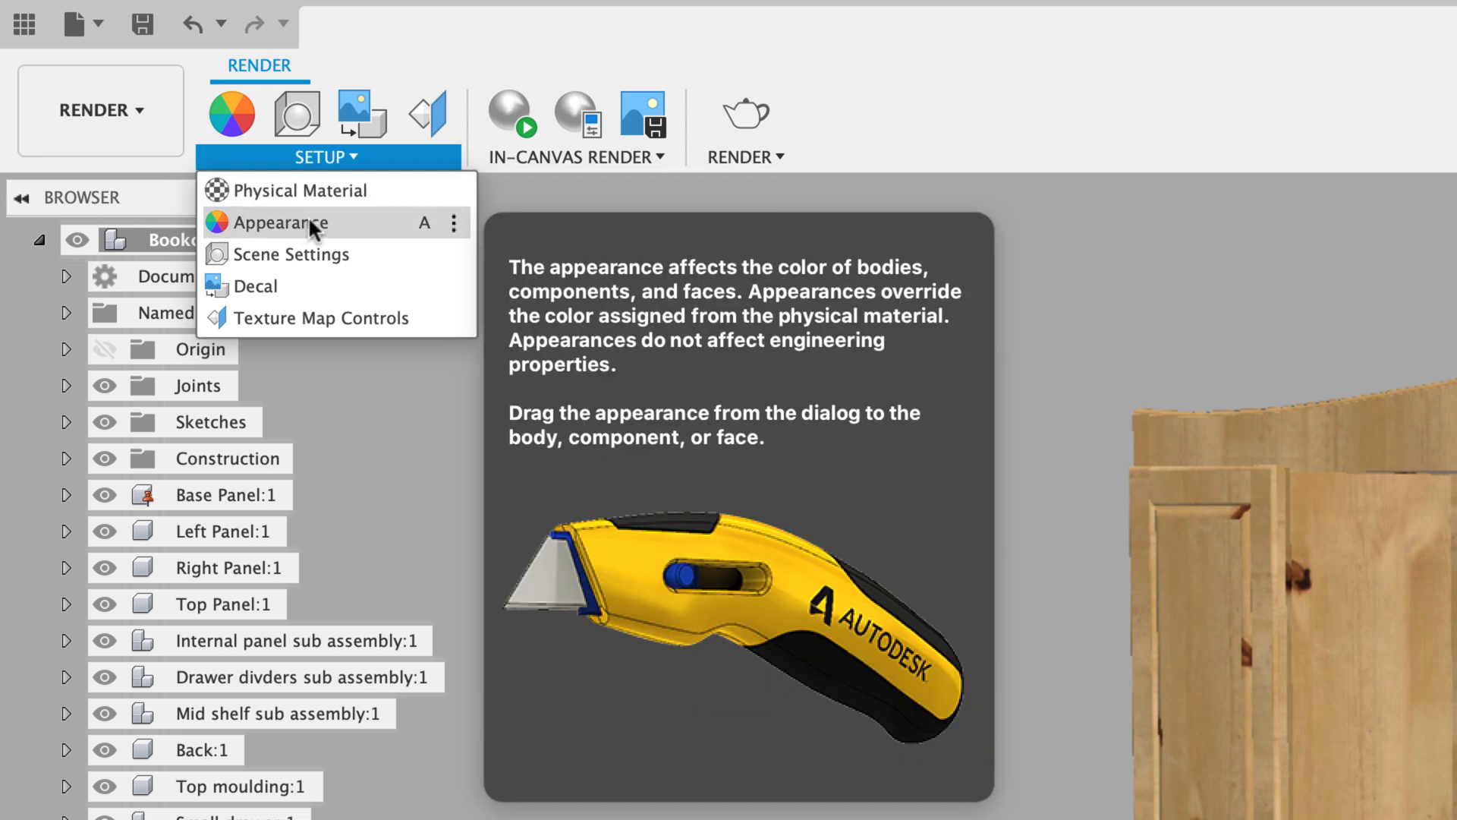
pyautogui.click(854, 349)
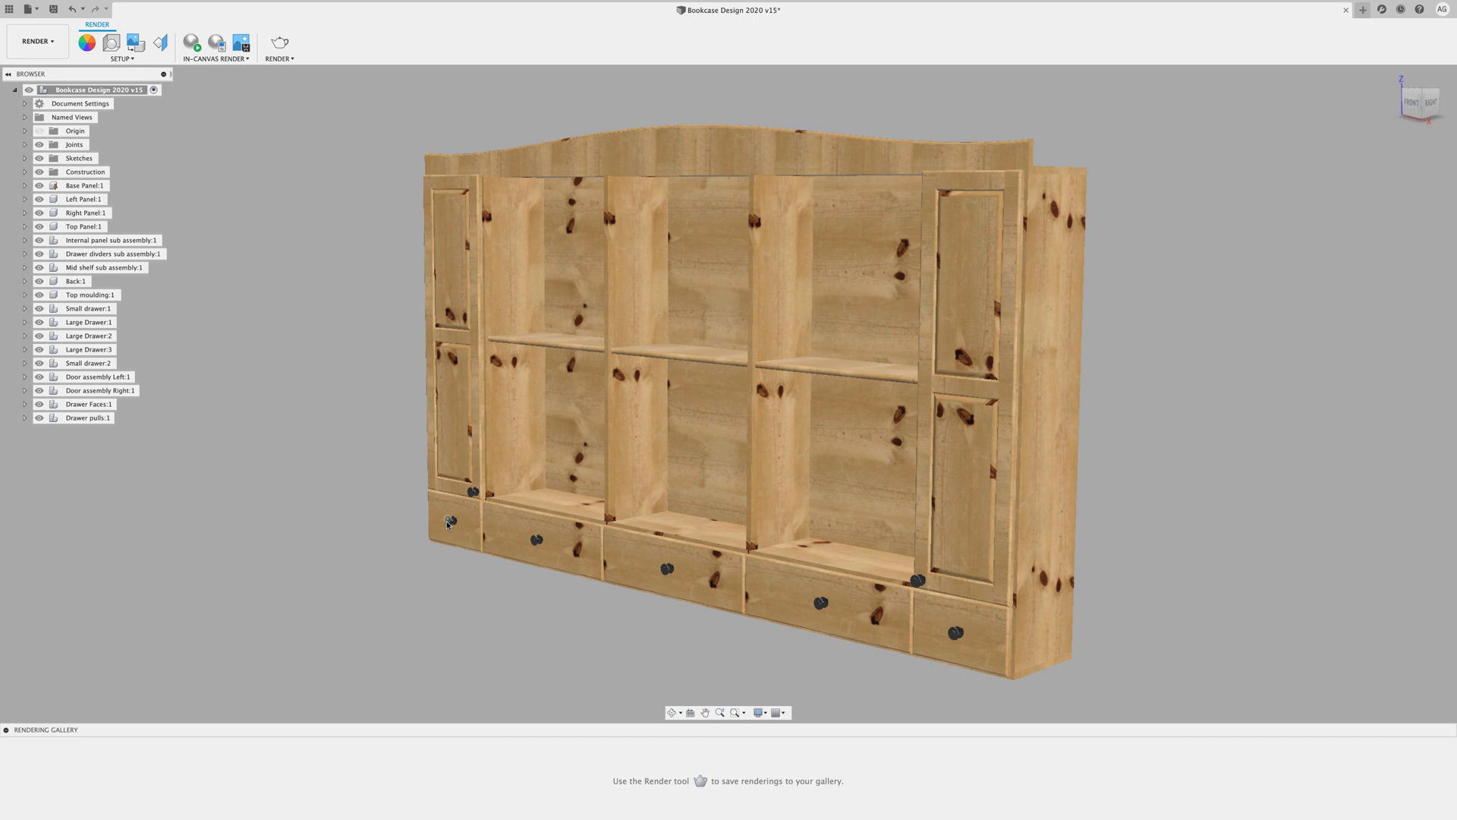
# Slide all five drawers out of the bookcase by staggered amounts so their insides are exposed
pyautogui.moveTo(447, 523); pyautogui.dragTo(304, 545)
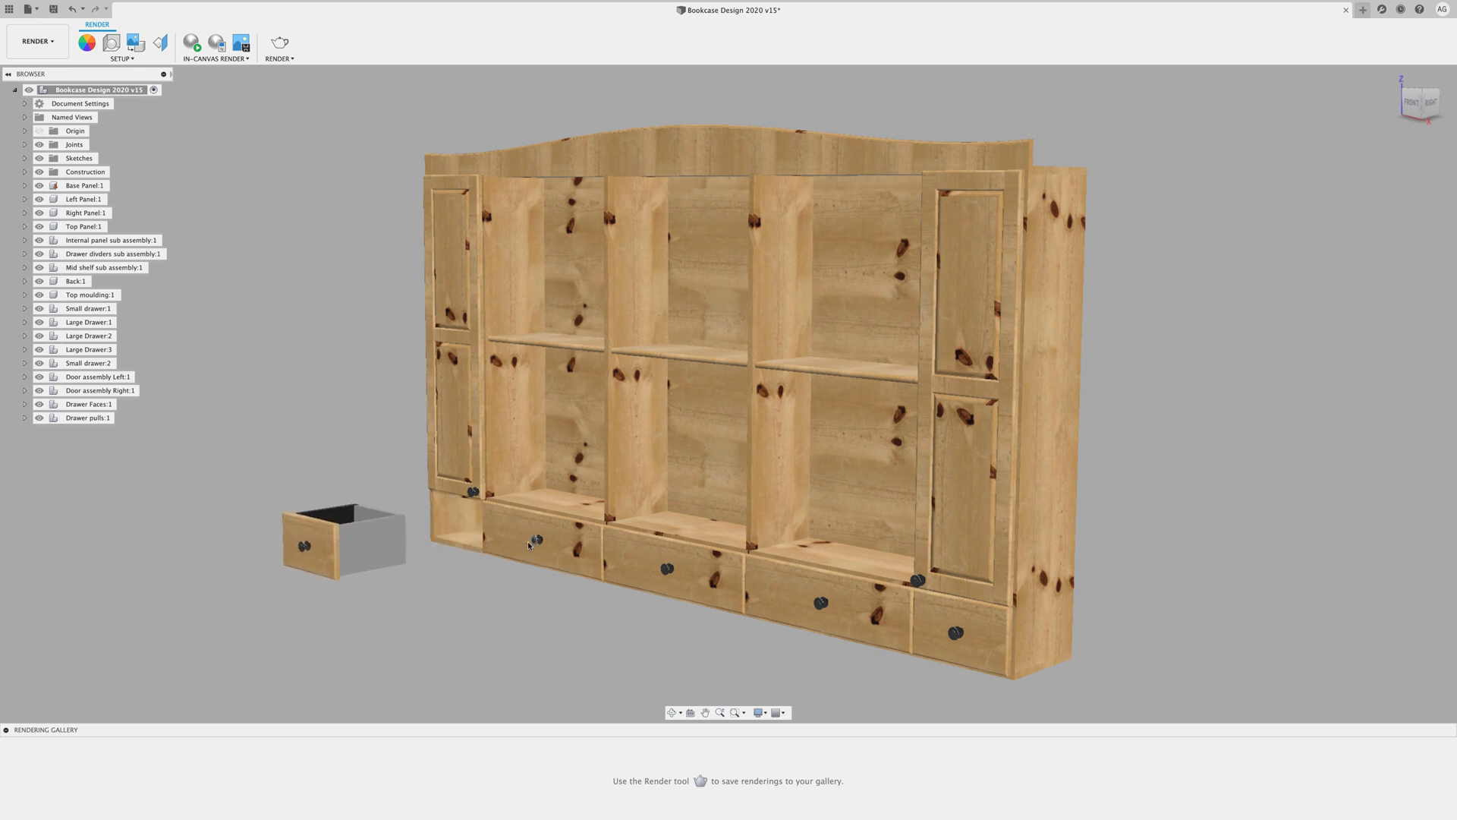
pyautogui.moveTo(529, 545); pyautogui.dragTo(431, 564)
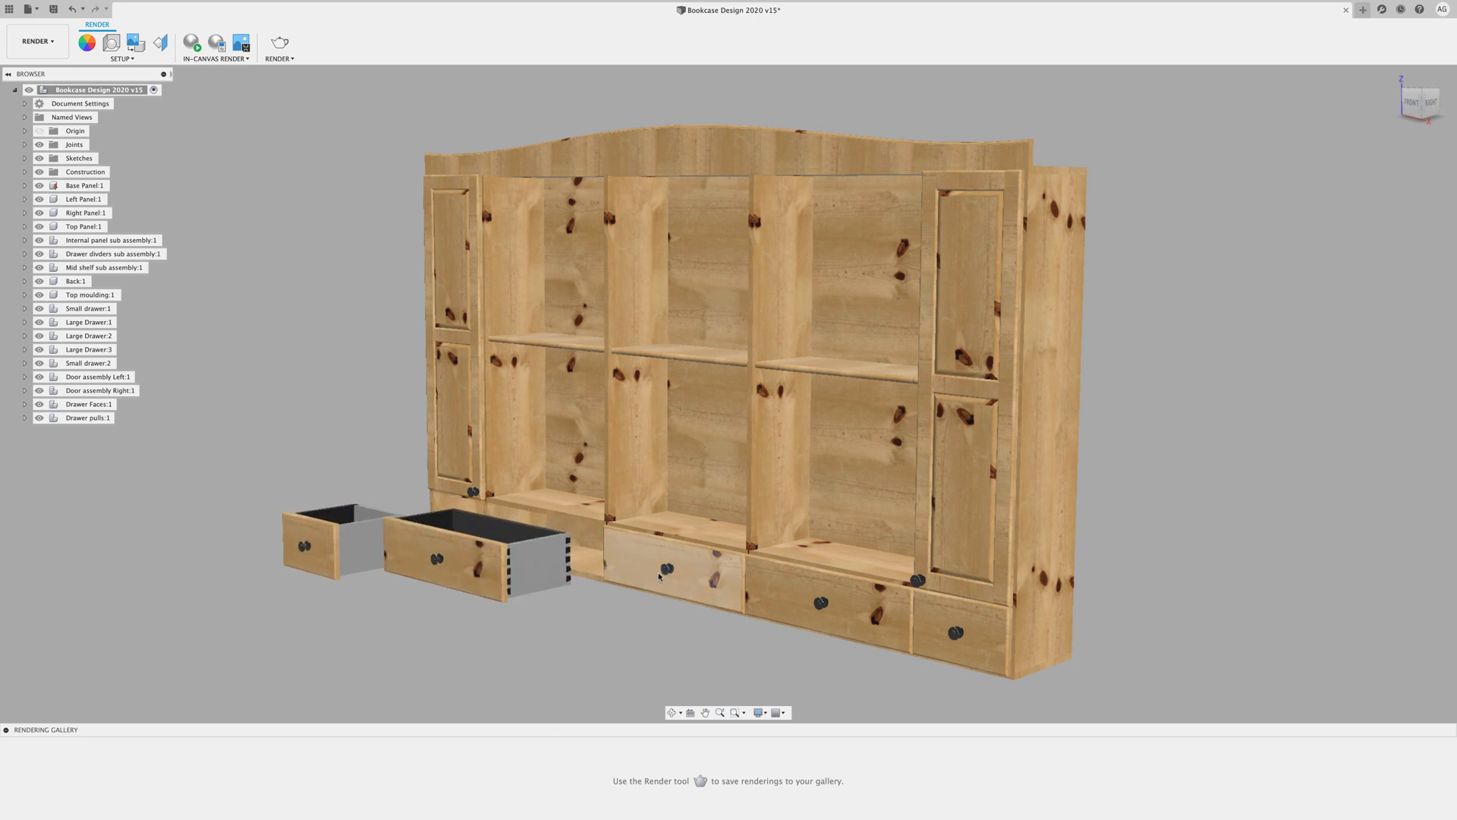
pyautogui.moveTo(659, 575); pyautogui.dragTo(595, 590)
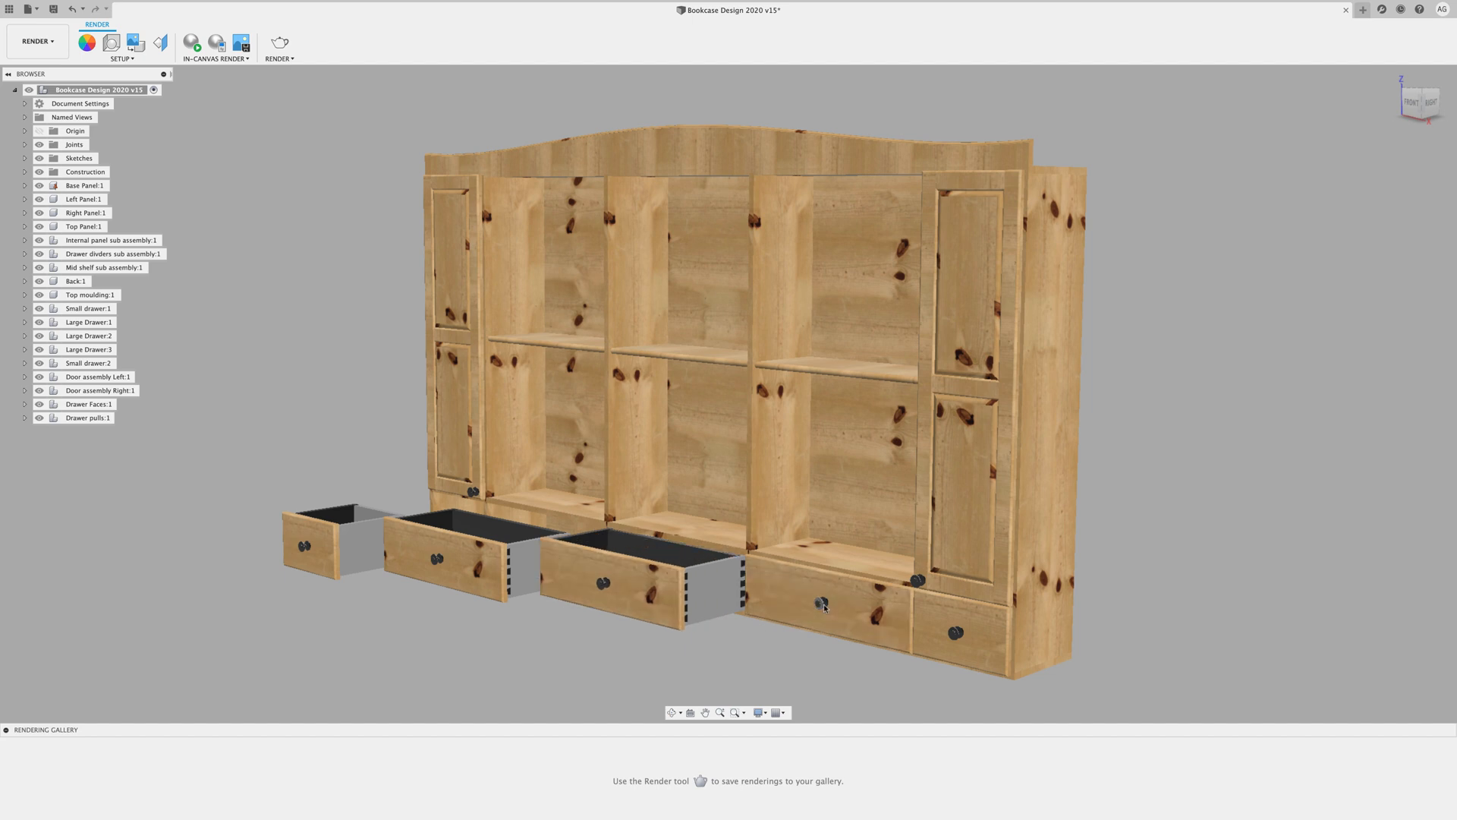
pyautogui.moveTo(825, 607); pyautogui.dragTo(781, 616)
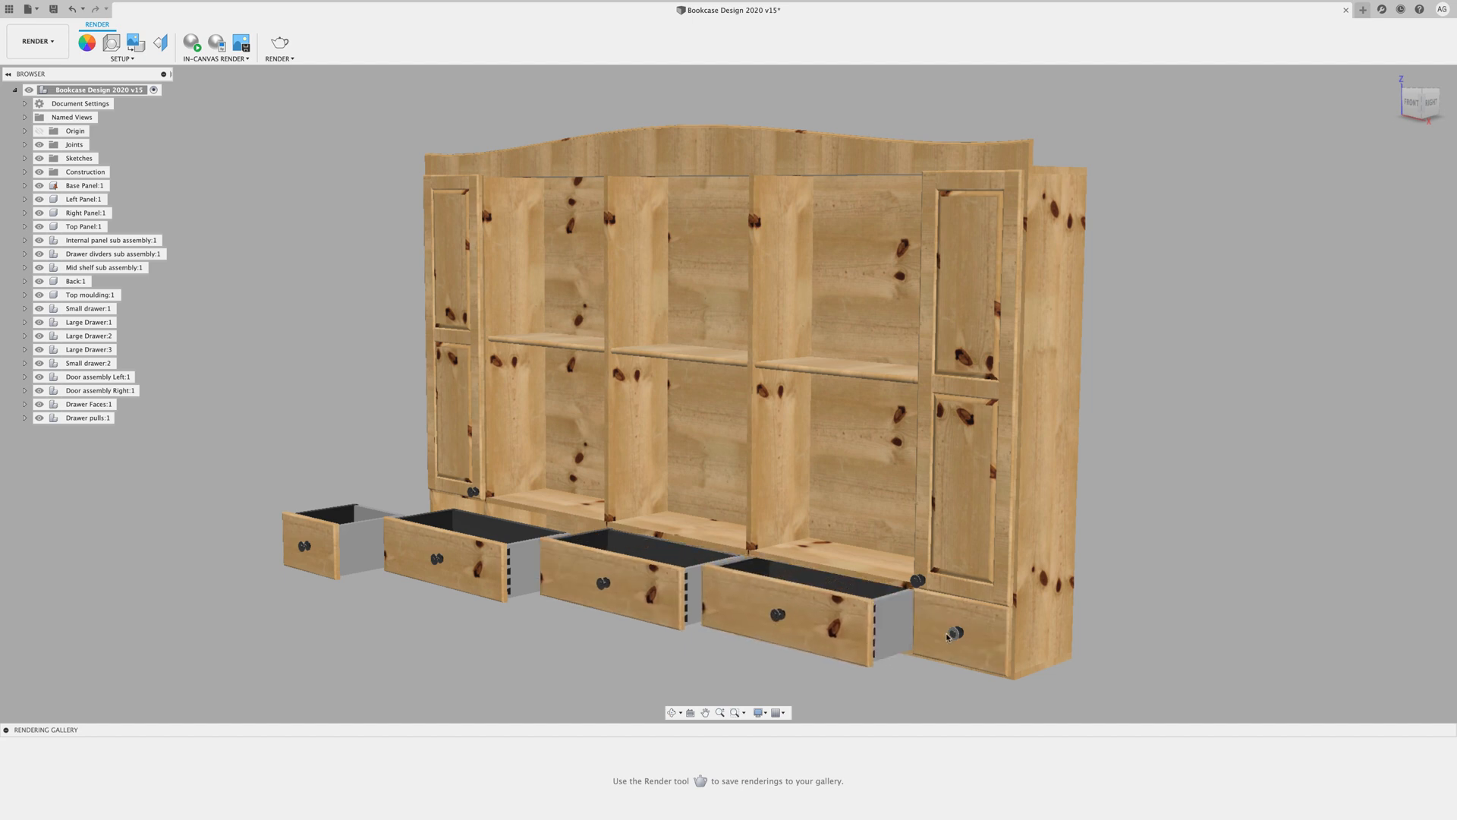
pyautogui.moveTo(947, 636); pyautogui.dragTo(920, 651)
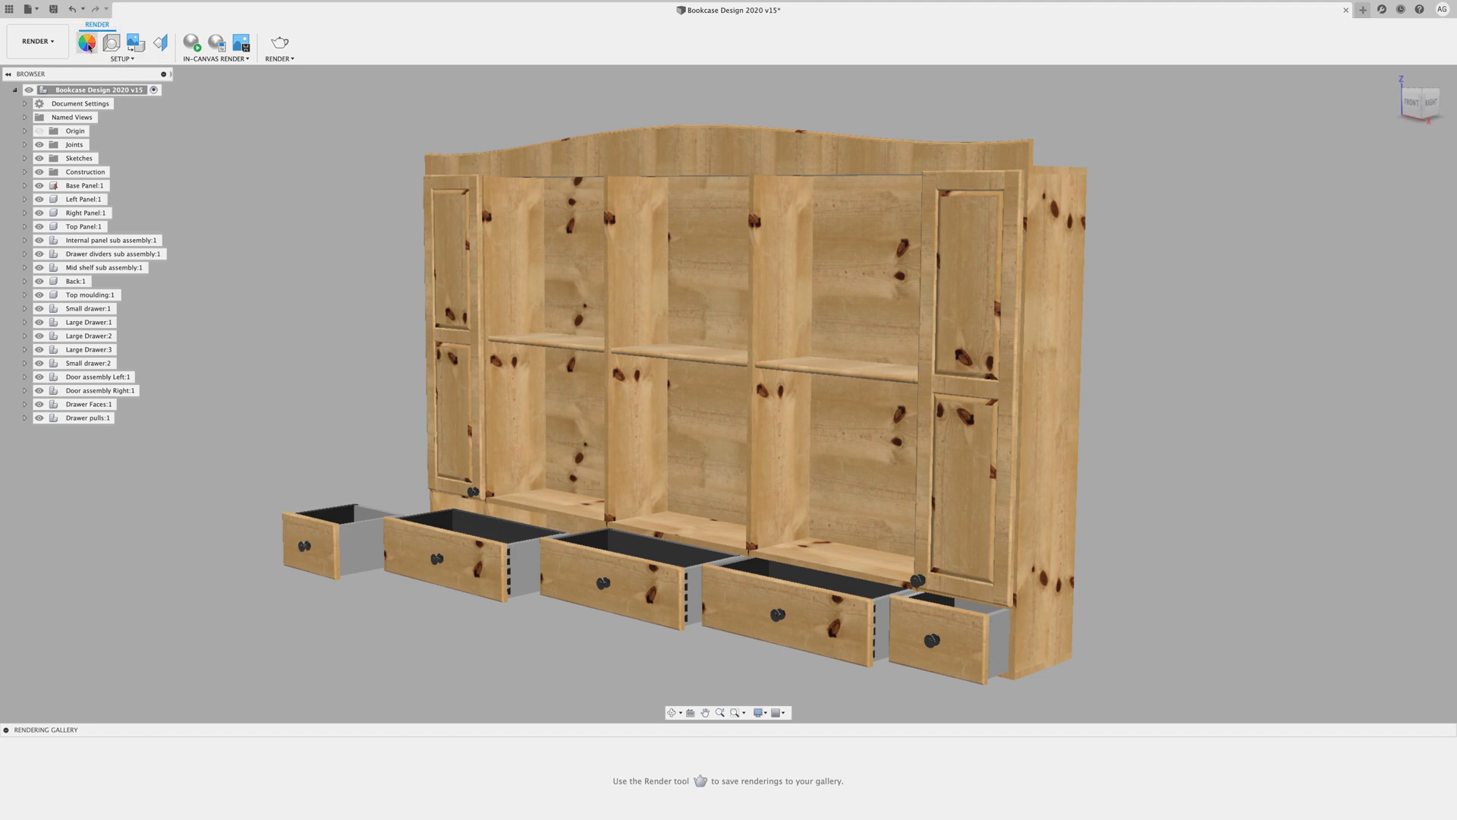
# Apply the design's Pine appearance to both small drawers and all three large drawers
pyautogui.click(88, 44)
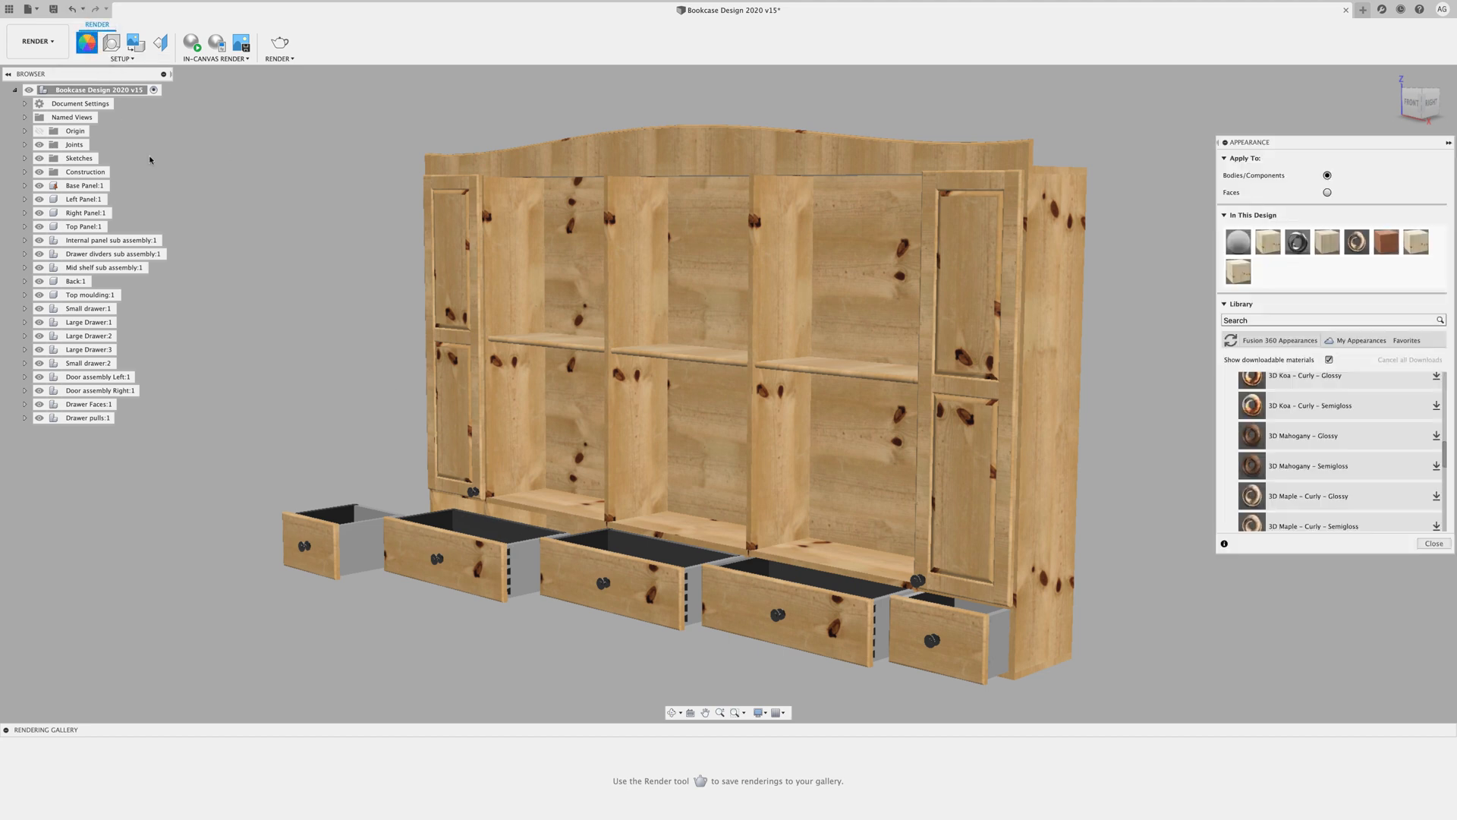
pyautogui.moveTo(1210, 426); pyautogui.dragTo(678, 443)
pyautogui.moveTo(868, 160); pyautogui.dragTo(1193, 125)
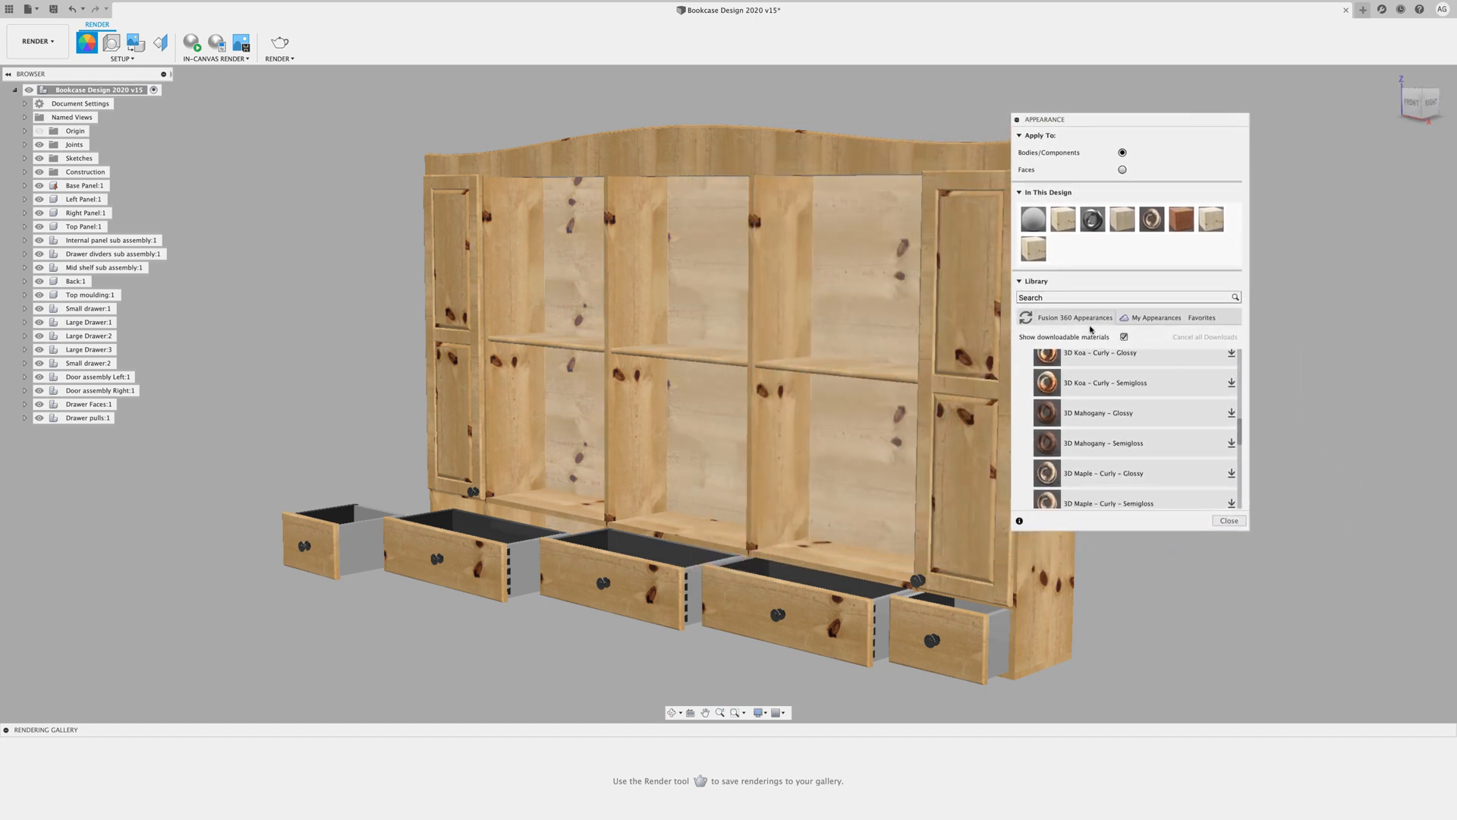
pyautogui.scroll(10, 1115, 369)
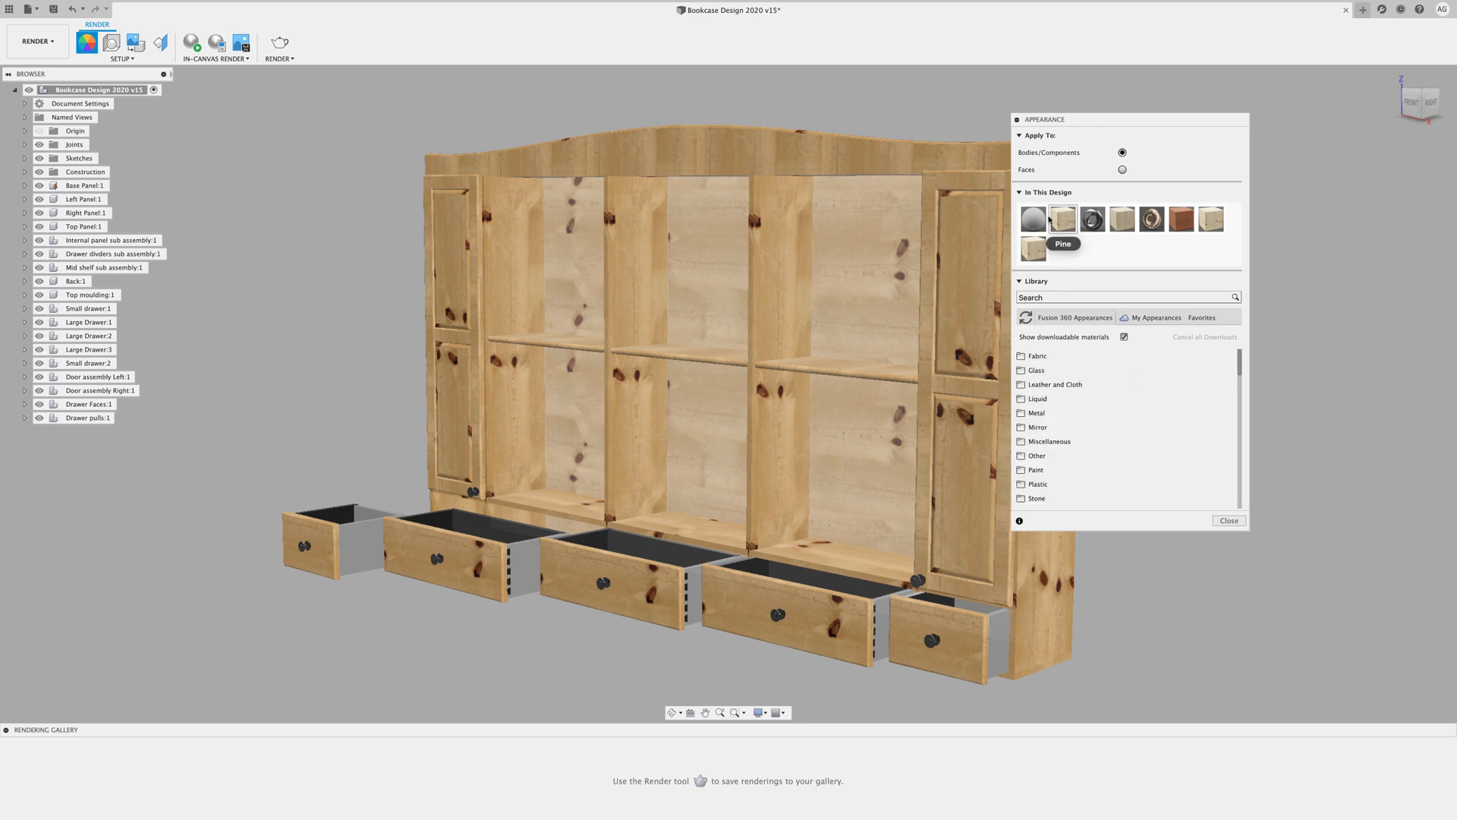
pyautogui.moveTo(1061, 218); pyautogui.dragTo(107, 313)
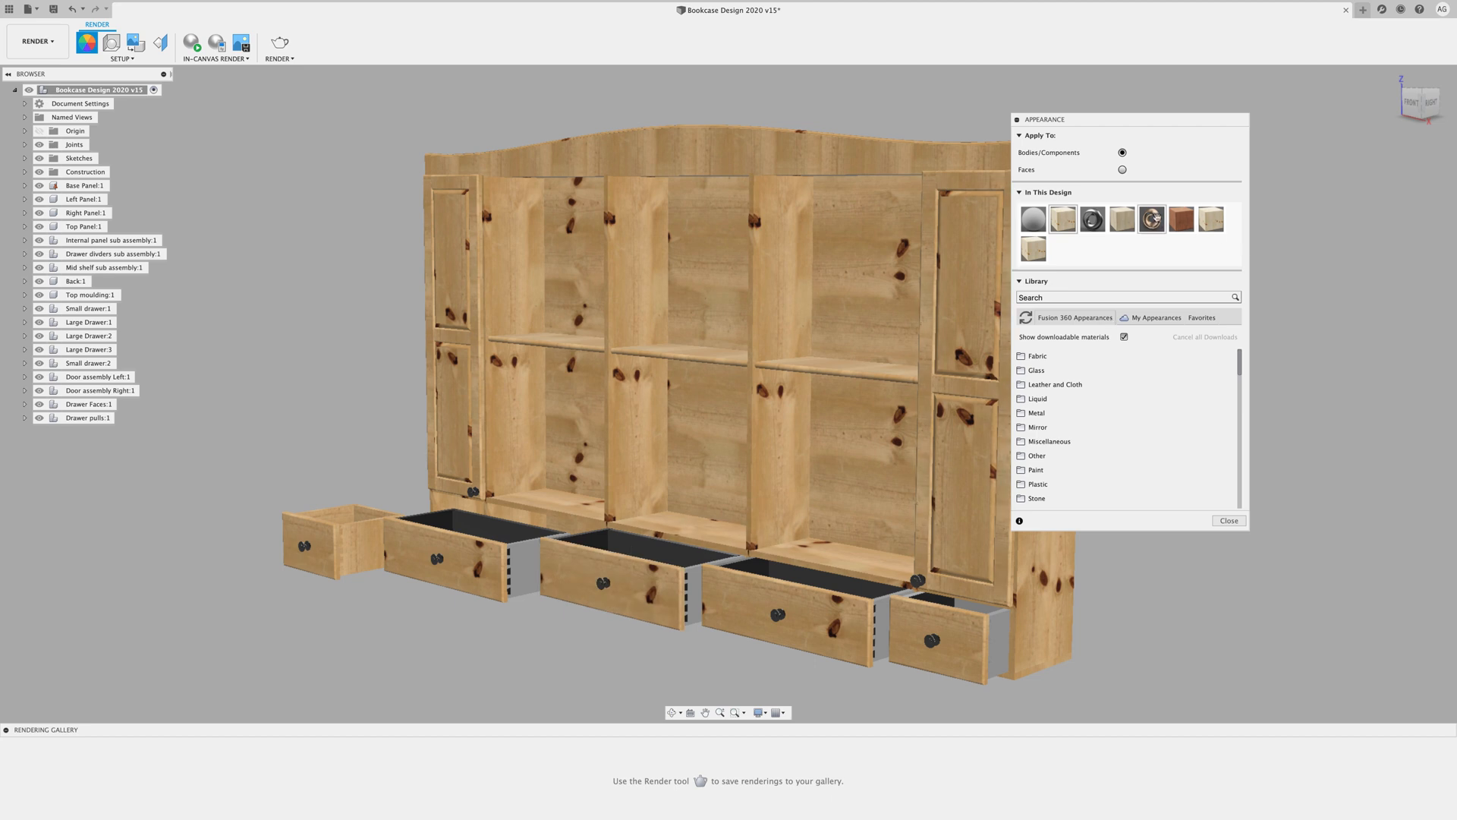
pyautogui.moveTo(1063, 219); pyautogui.dragTo(89, 322)
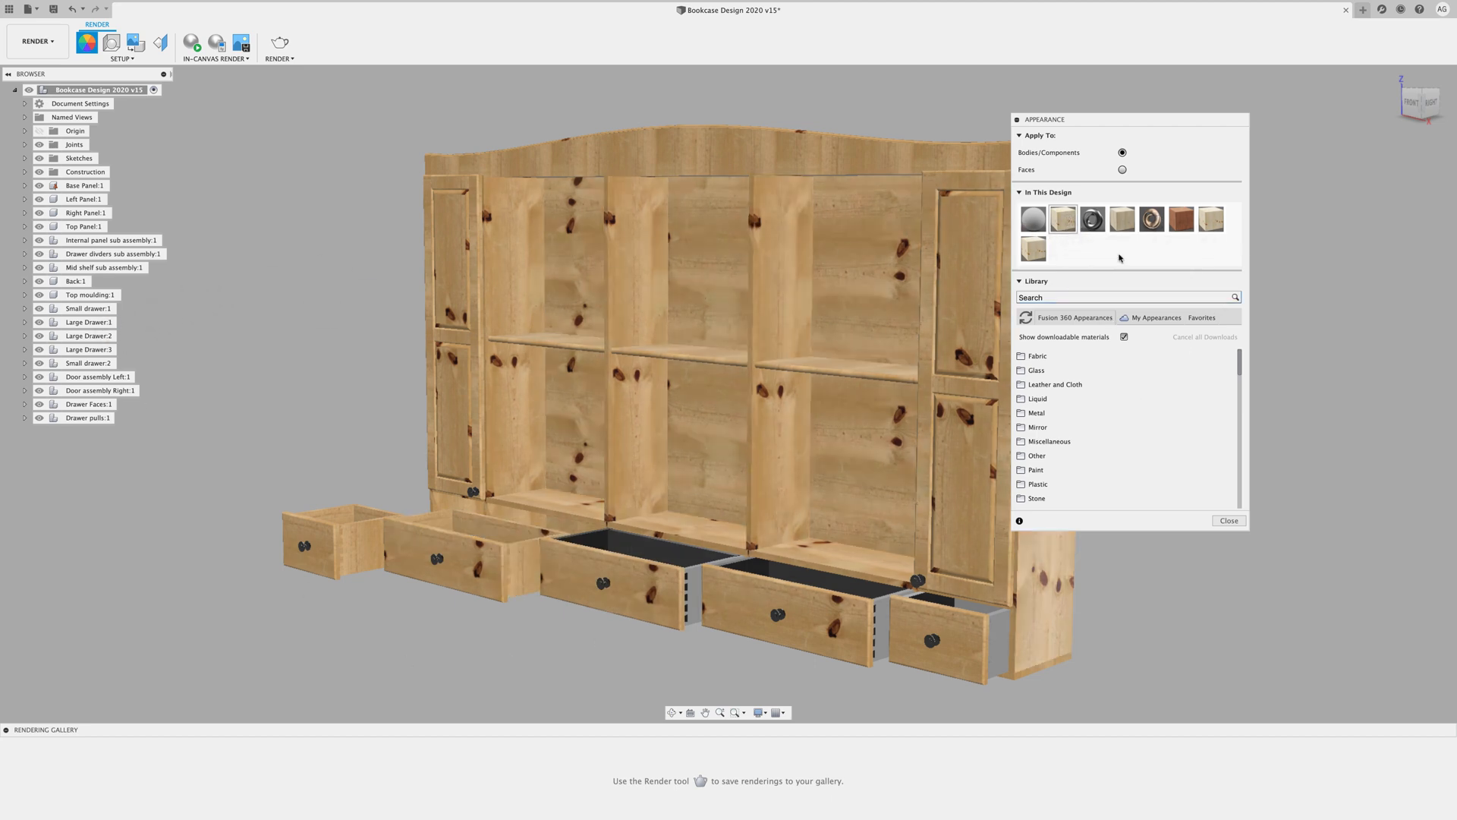
pyautogui.moveTo(1062, 220); pyautogui.dragTo(63, 341)
pyautogui.moveTo(1063, 220); pyautogui.dragTo(84, 349)
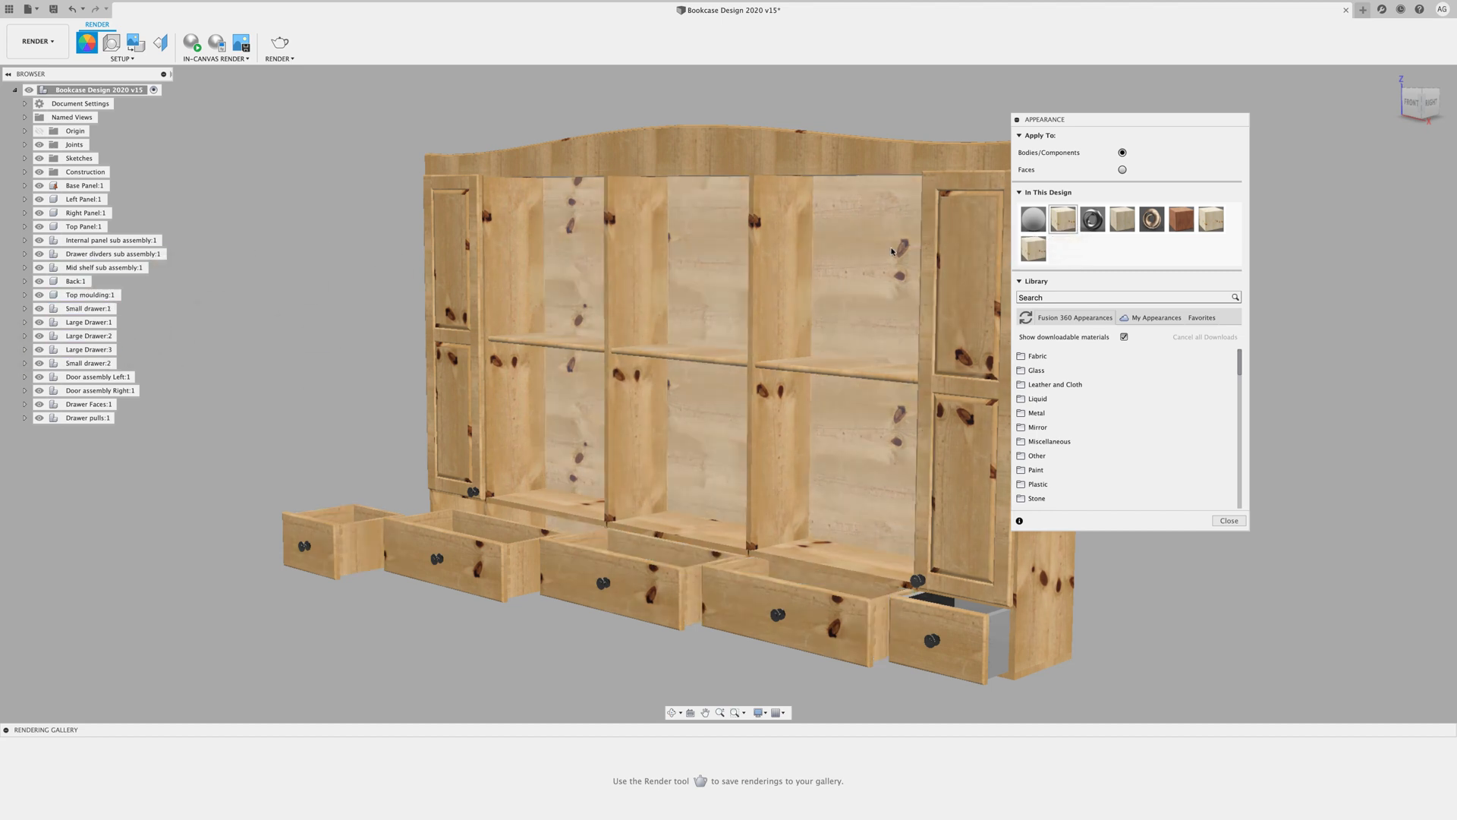
pyautogui.moveTo(1062, 220); pyautogui.dragTo(108, 363)
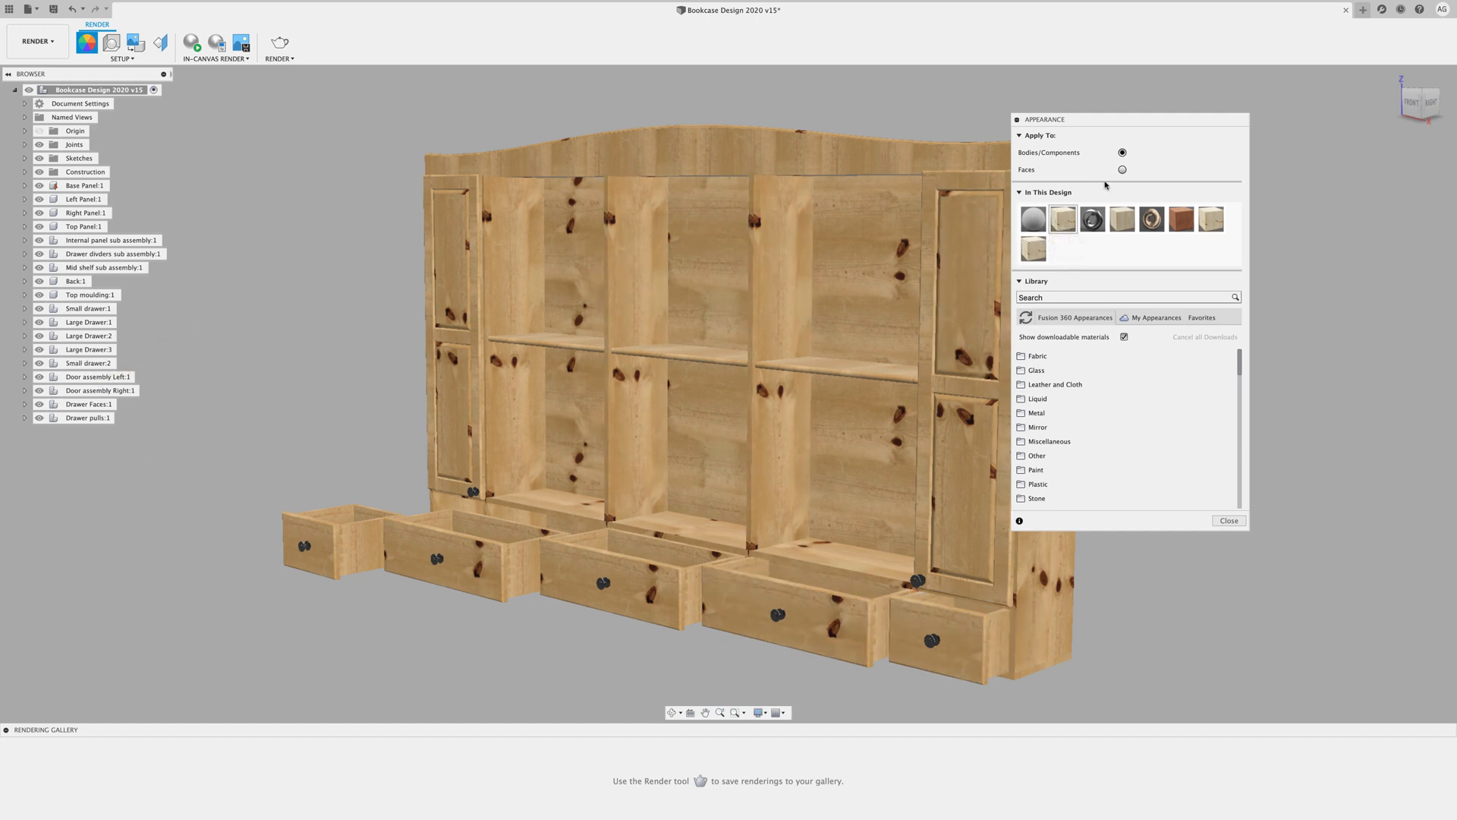
pyautogui.moveTo(1111, 129); pyautogui.dragTo(1191, 123)
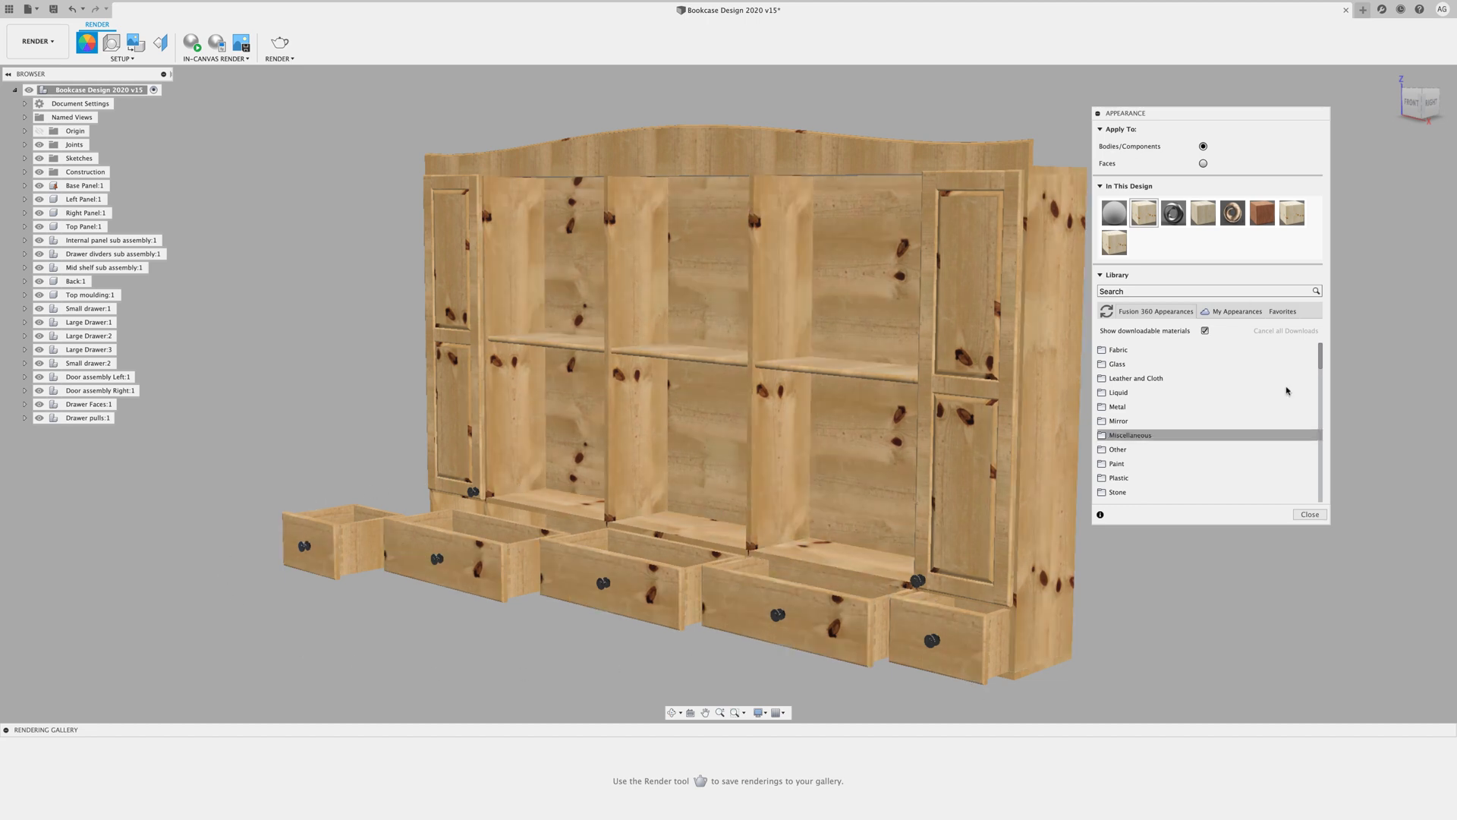
pyautogui.click(1308, 516)
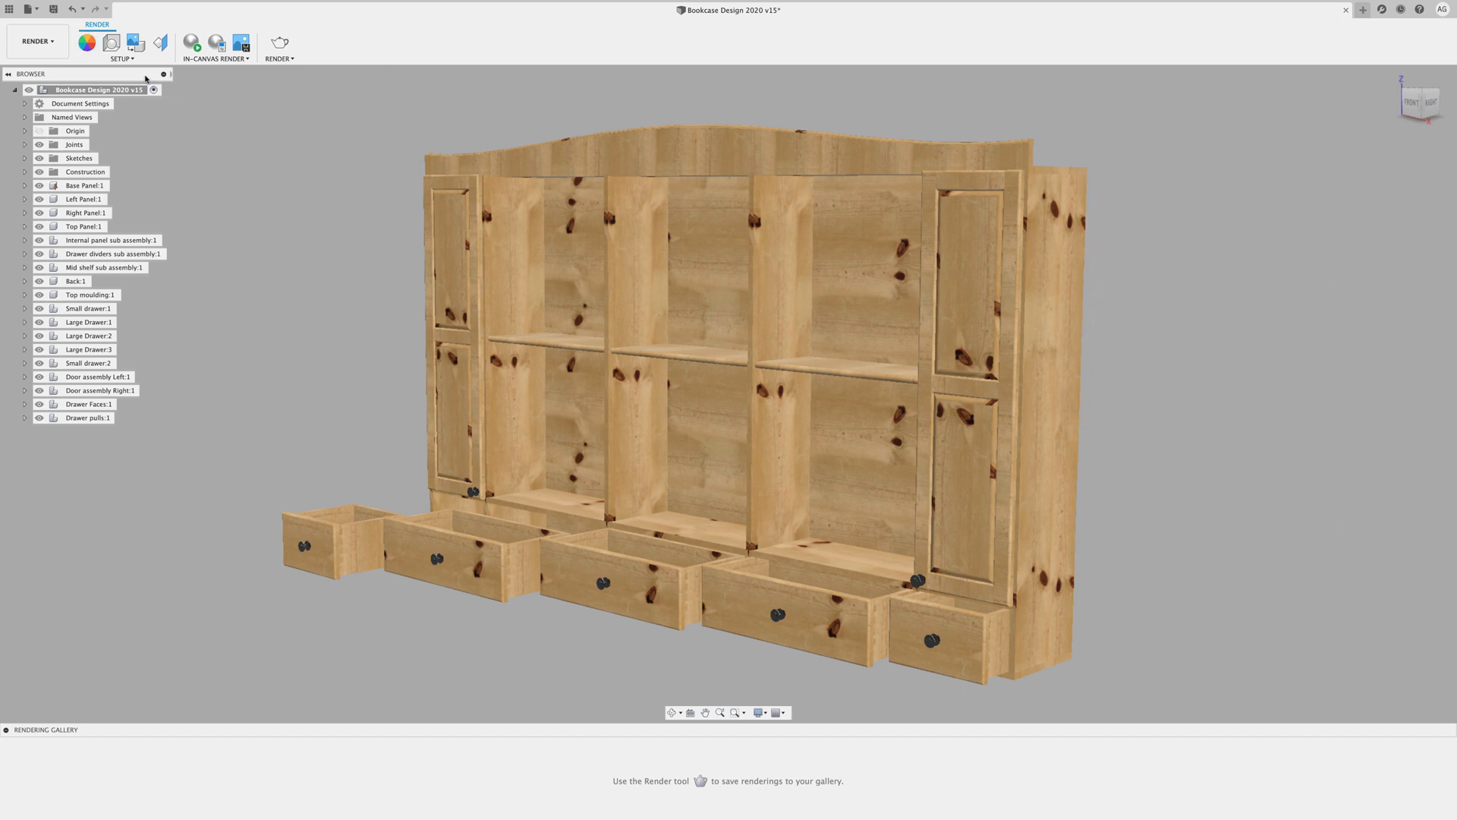
# Assign the Pine physical material from this design to the small and large drawers
pyautogui.click(121, 58)
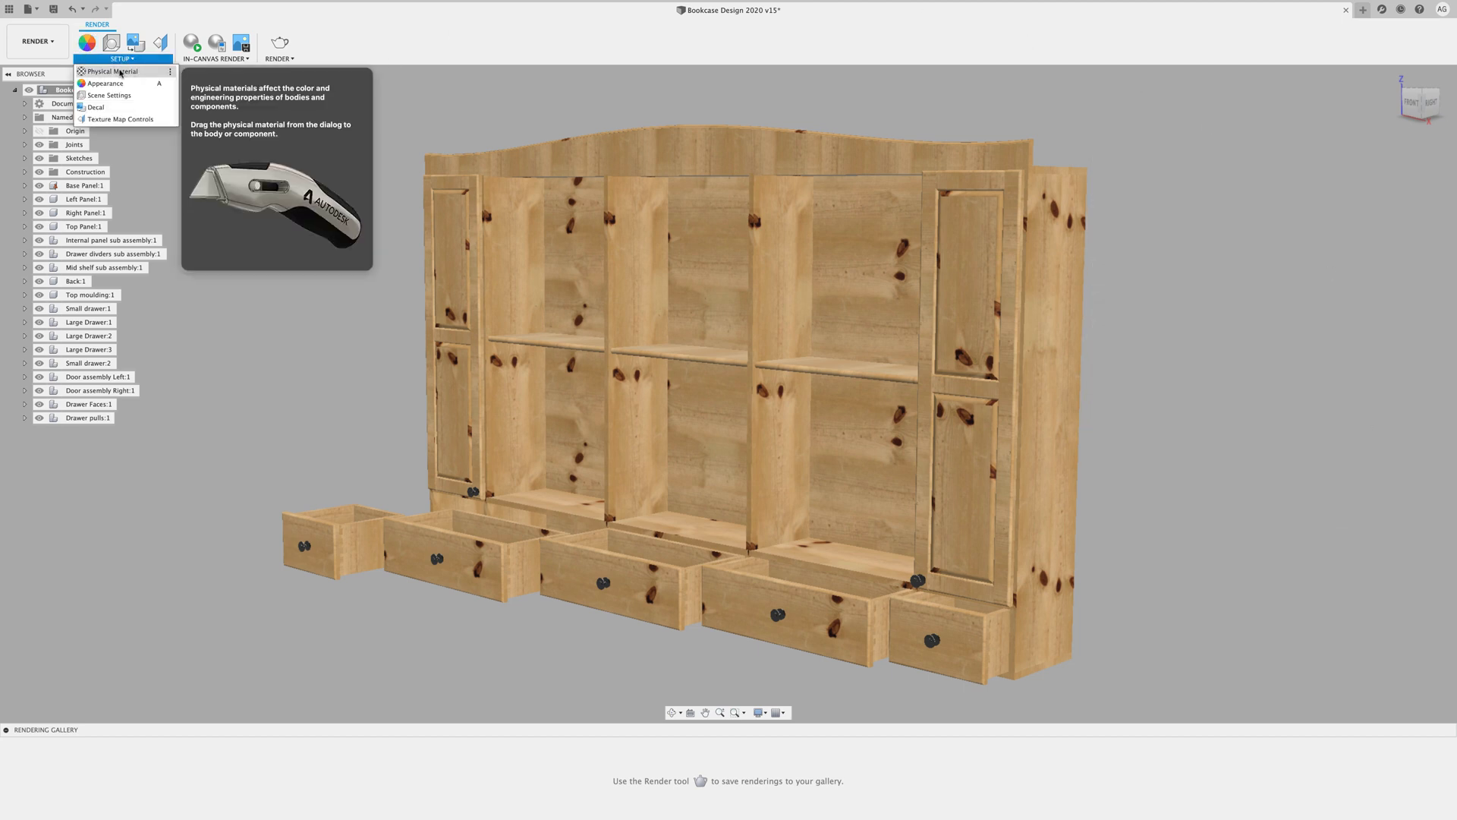
pyautogui.click(122, 72)
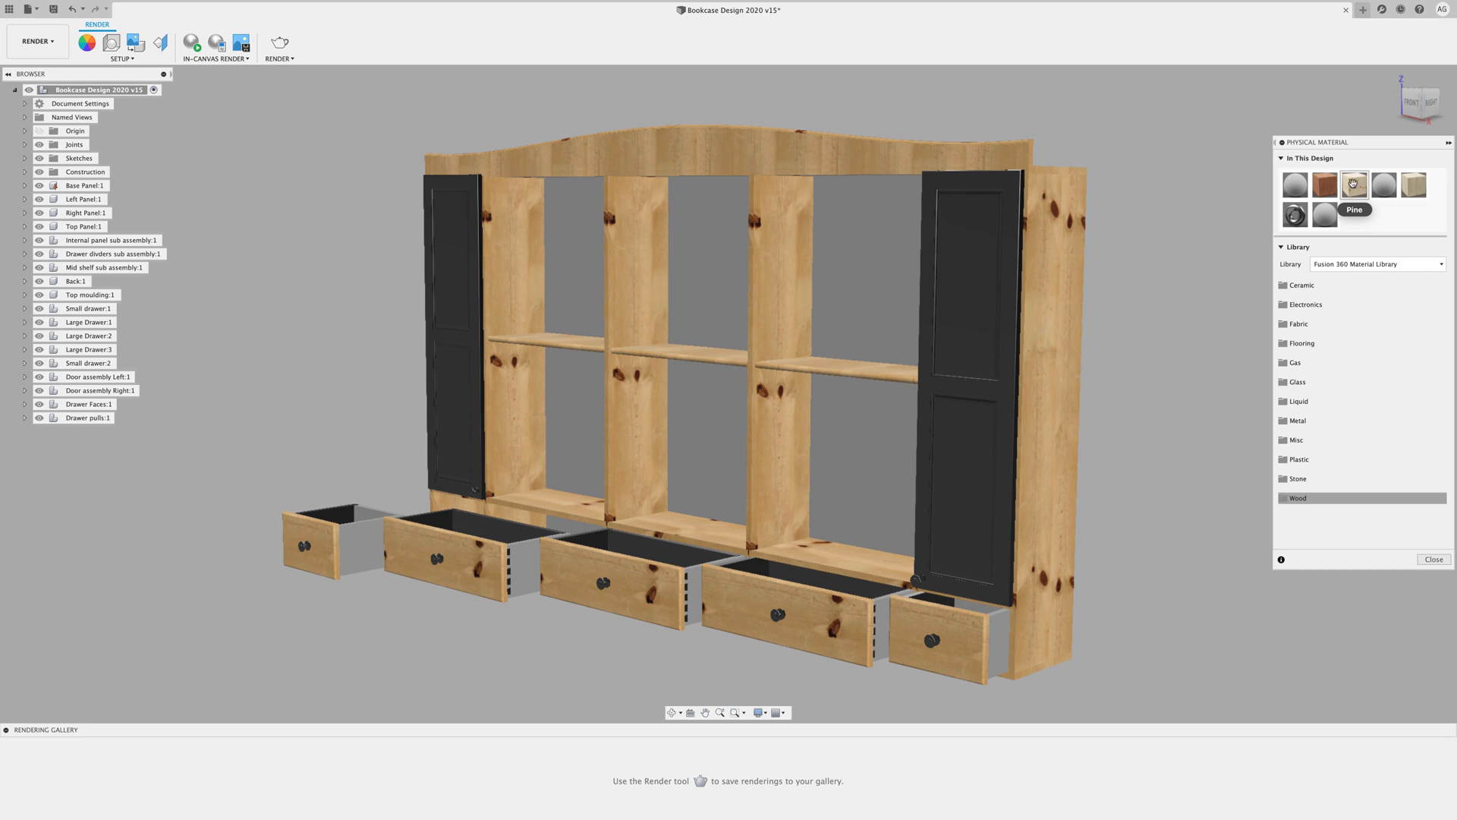
pyautogui.moveTo(1354, 183); pyautogui.dragTo(866, 203)
pyautogui.moveTo(542, 255); pyautogui.dragTo(93, 310)
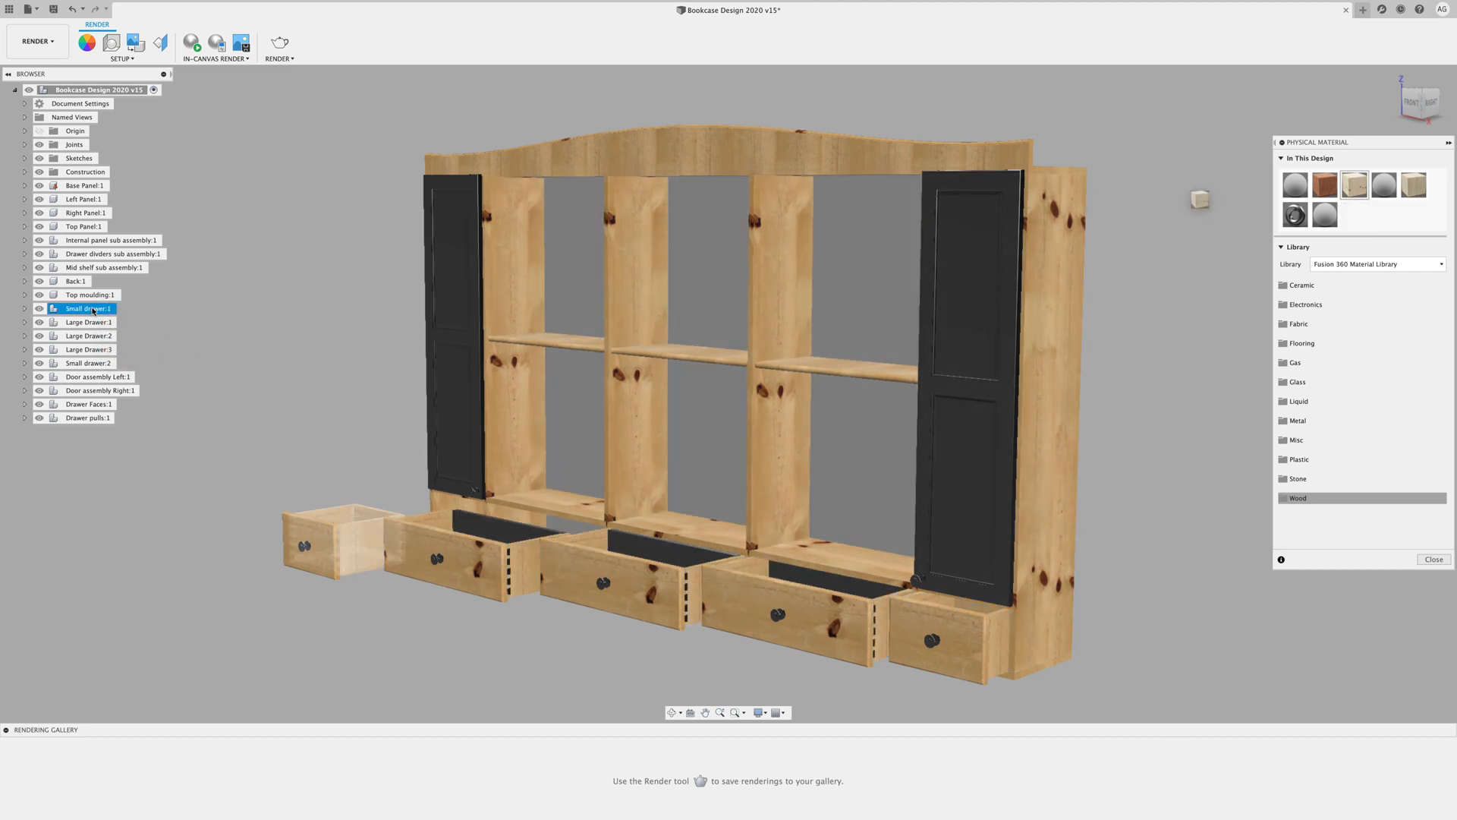
pyautogui.moveTo(1355, 185); pyautogui.dragTo(97, 323)
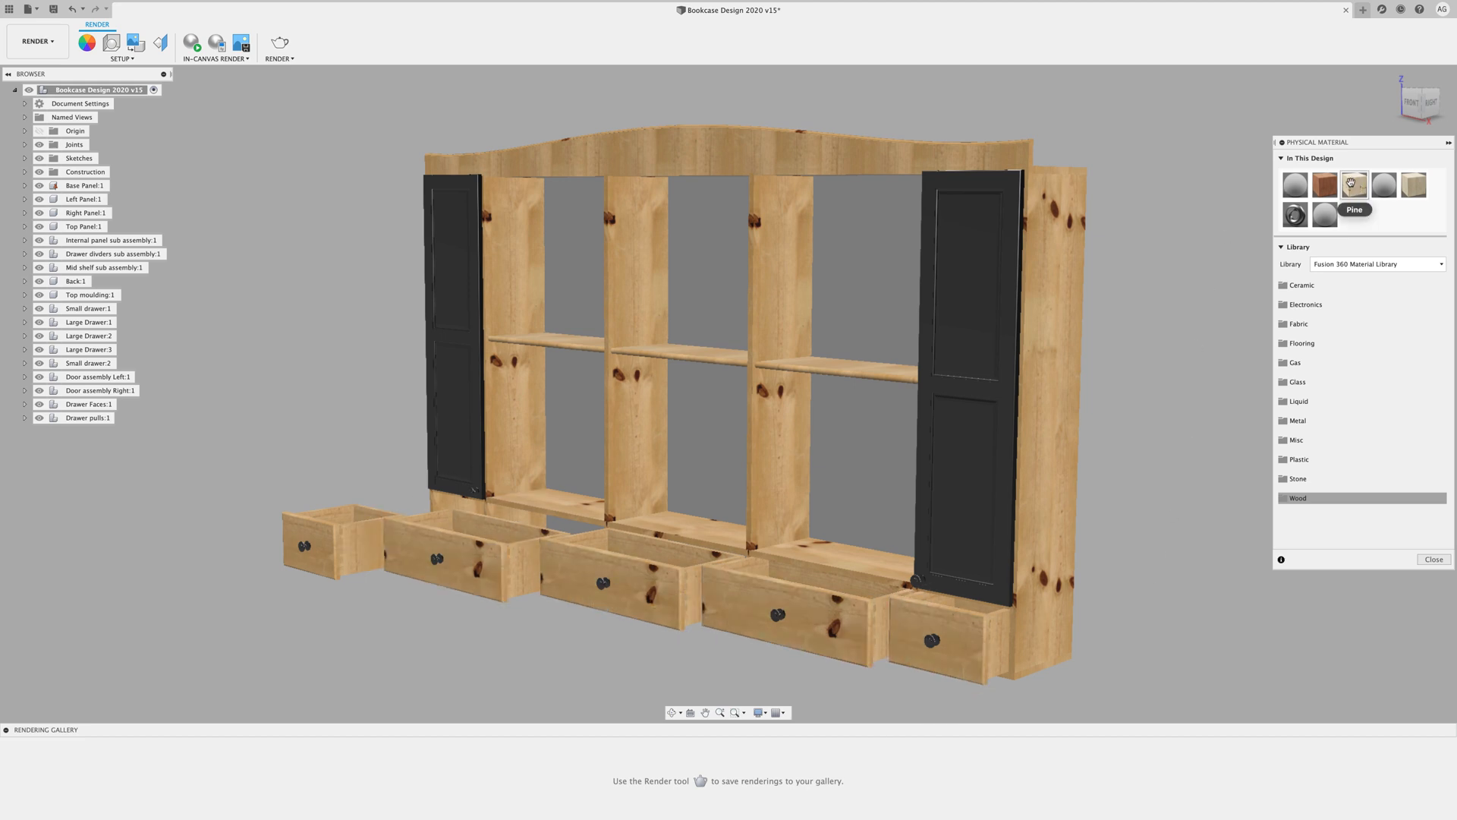
# Assign the Pine physical material to the left and right door assemblies and the back panel
pyautogui.moveTo(1353, 187); pyautogui.dragTo(94, 387)
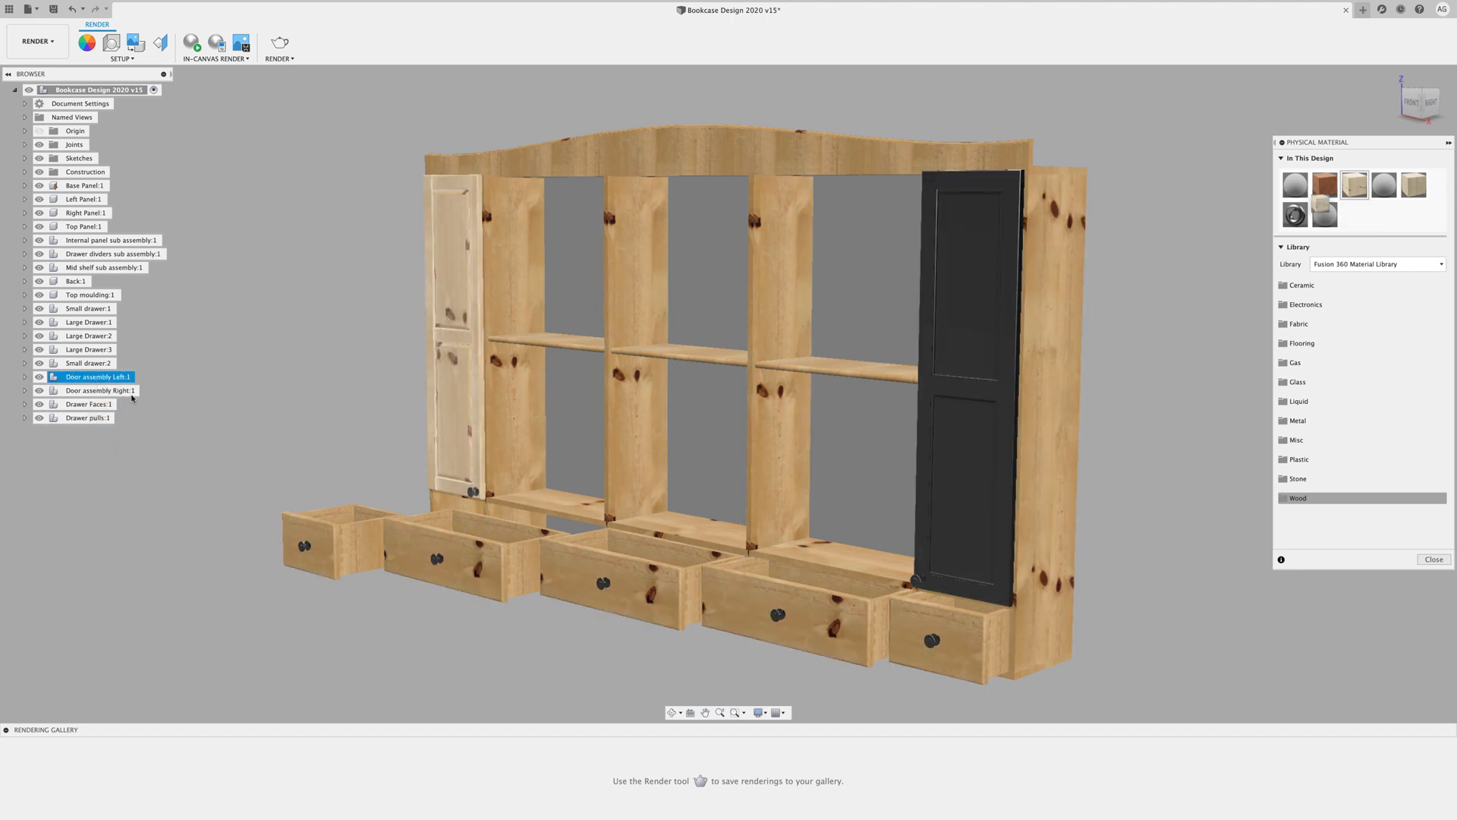
pyautogui.moveTo(1345, 188); pyautogui.dragTo(116, 392)
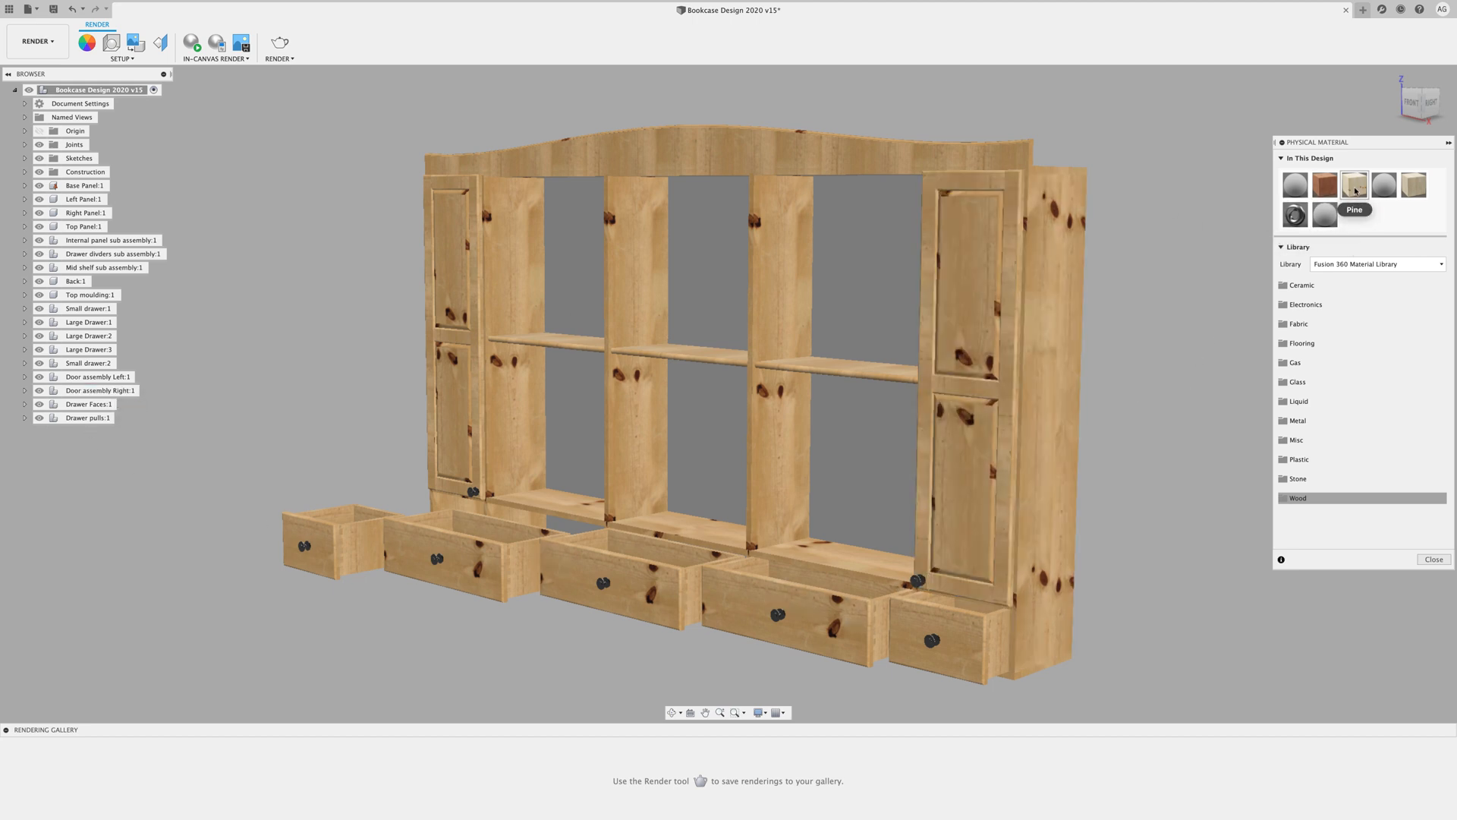
pyautogui.moveTo(1355, 186); pyautogui.dragTo(76, 282)
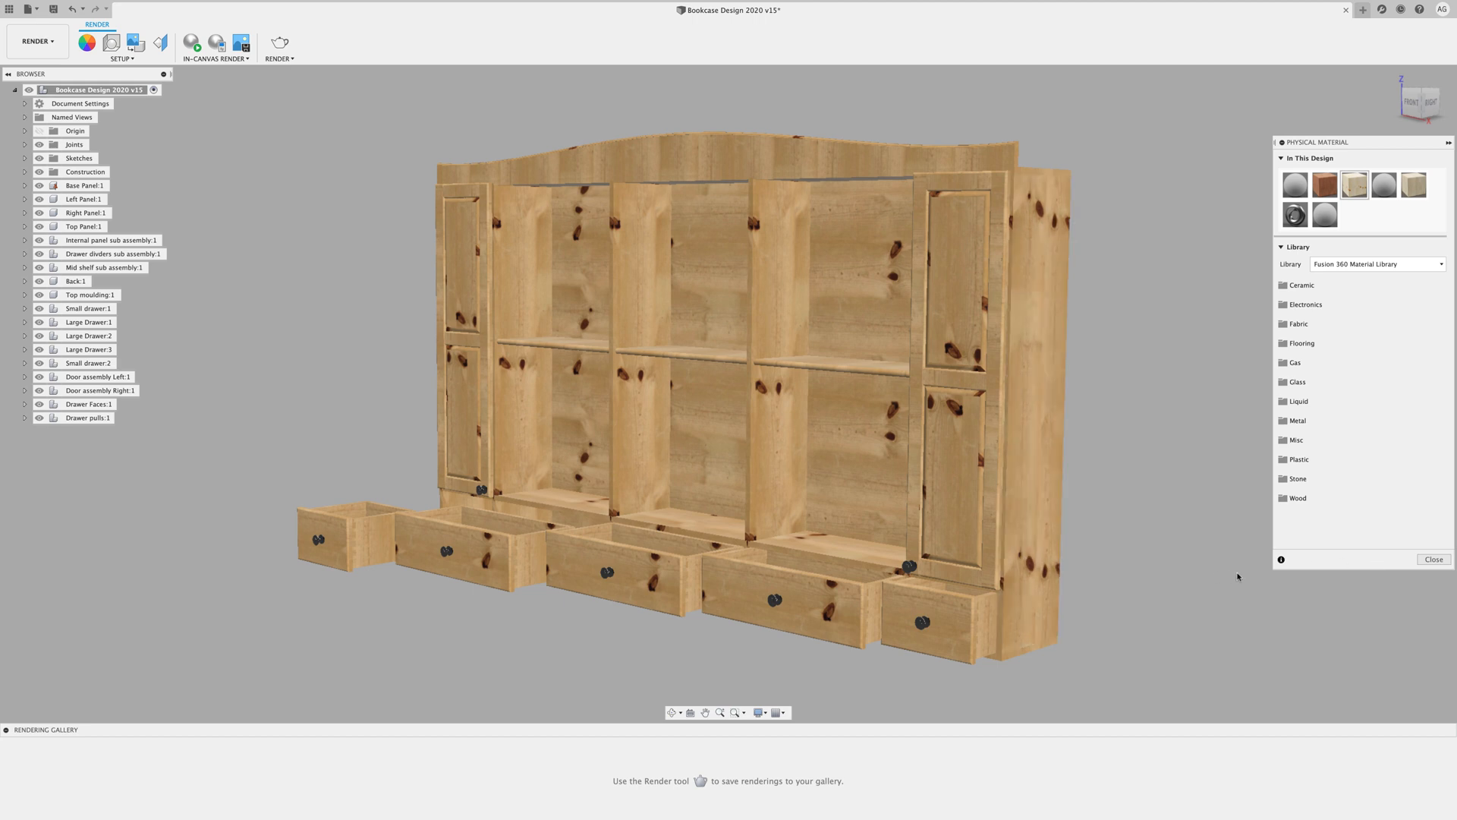
pyautogui.click(1431, 558)
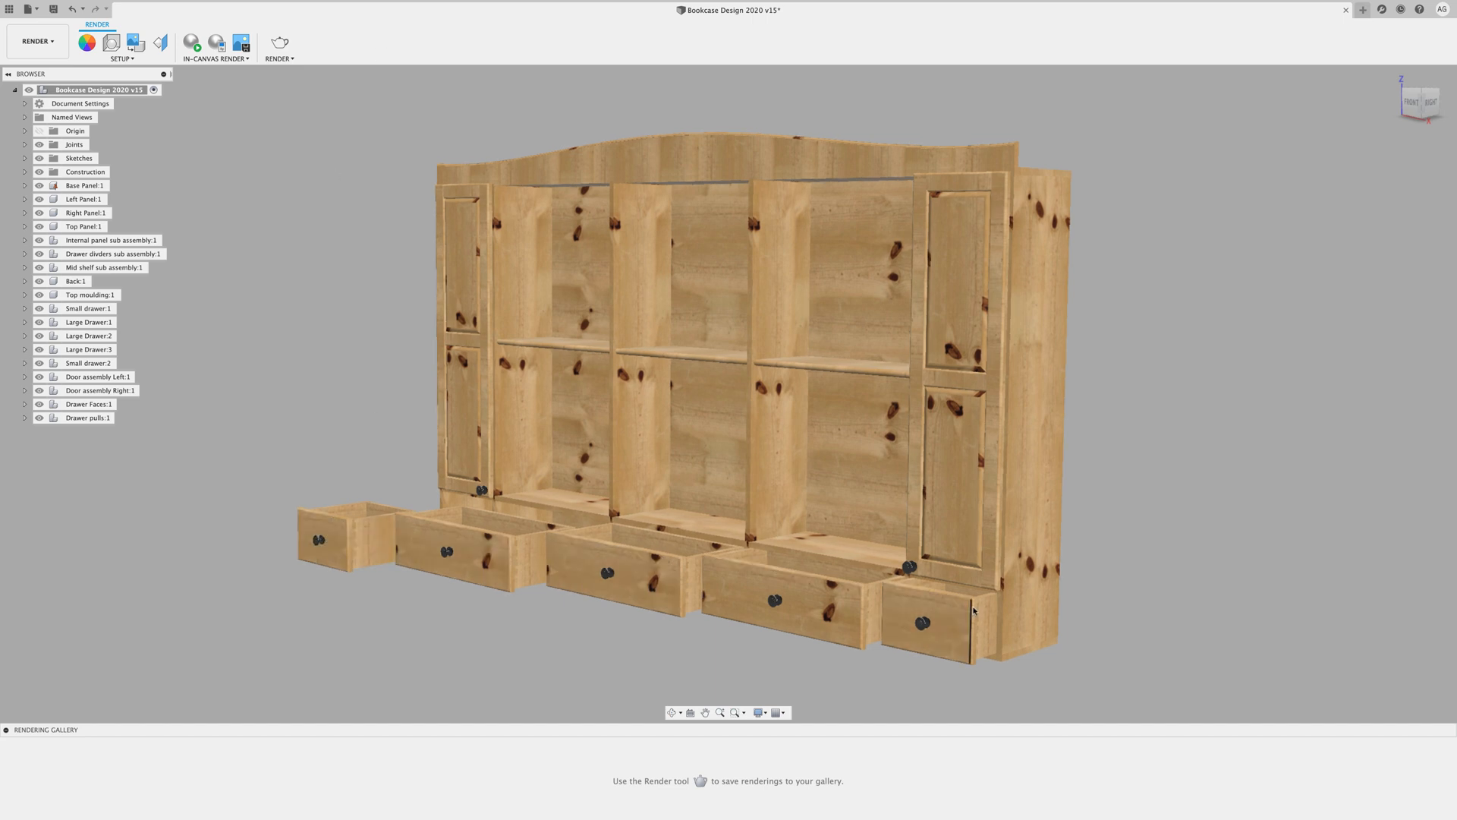
# Revert the drawers to their closed positions in the Design workspace and return to the Render workspace
pyautogui.click(37, 41)
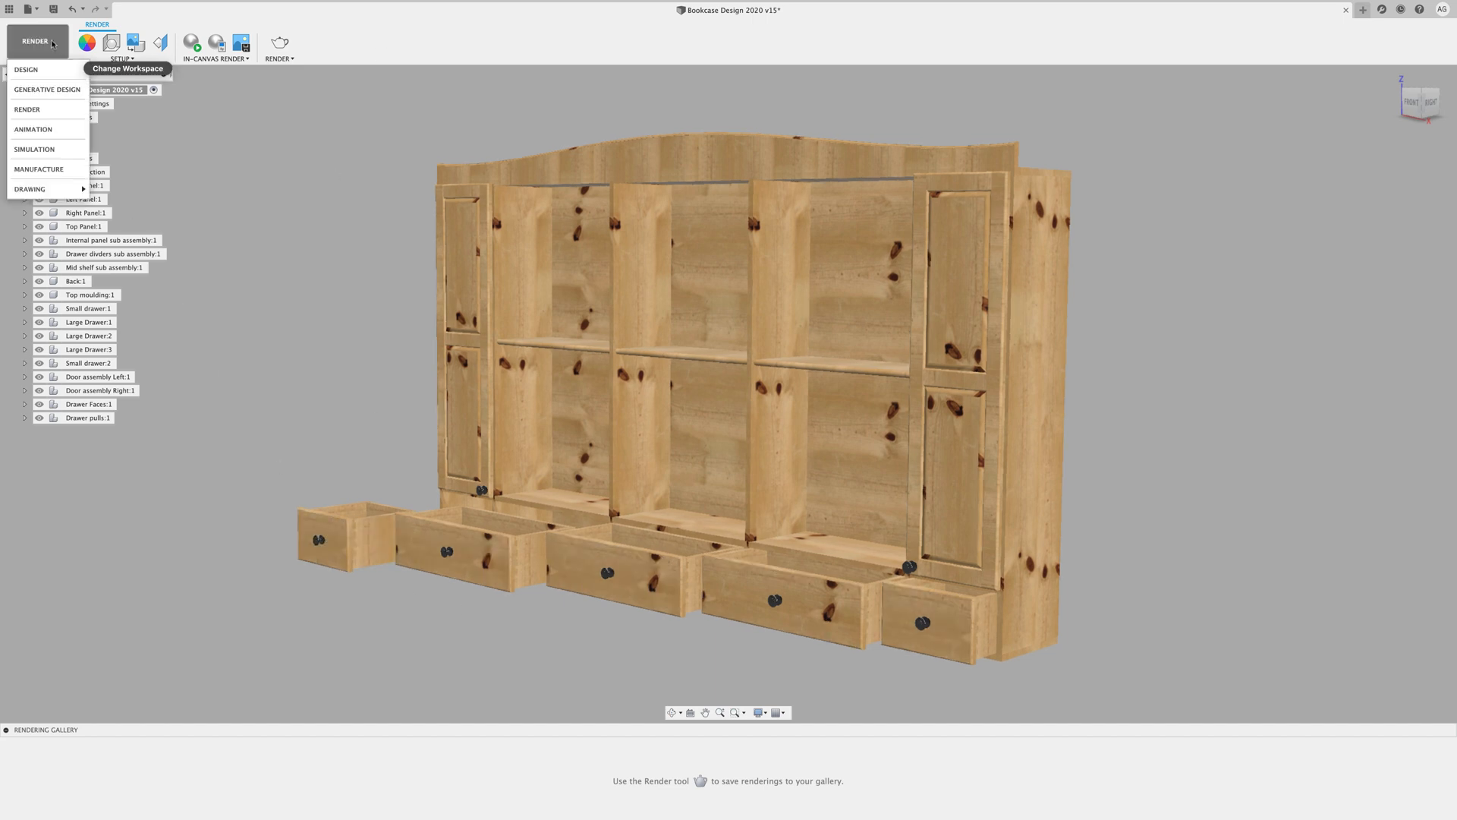
pyautogui.click(28, 70)
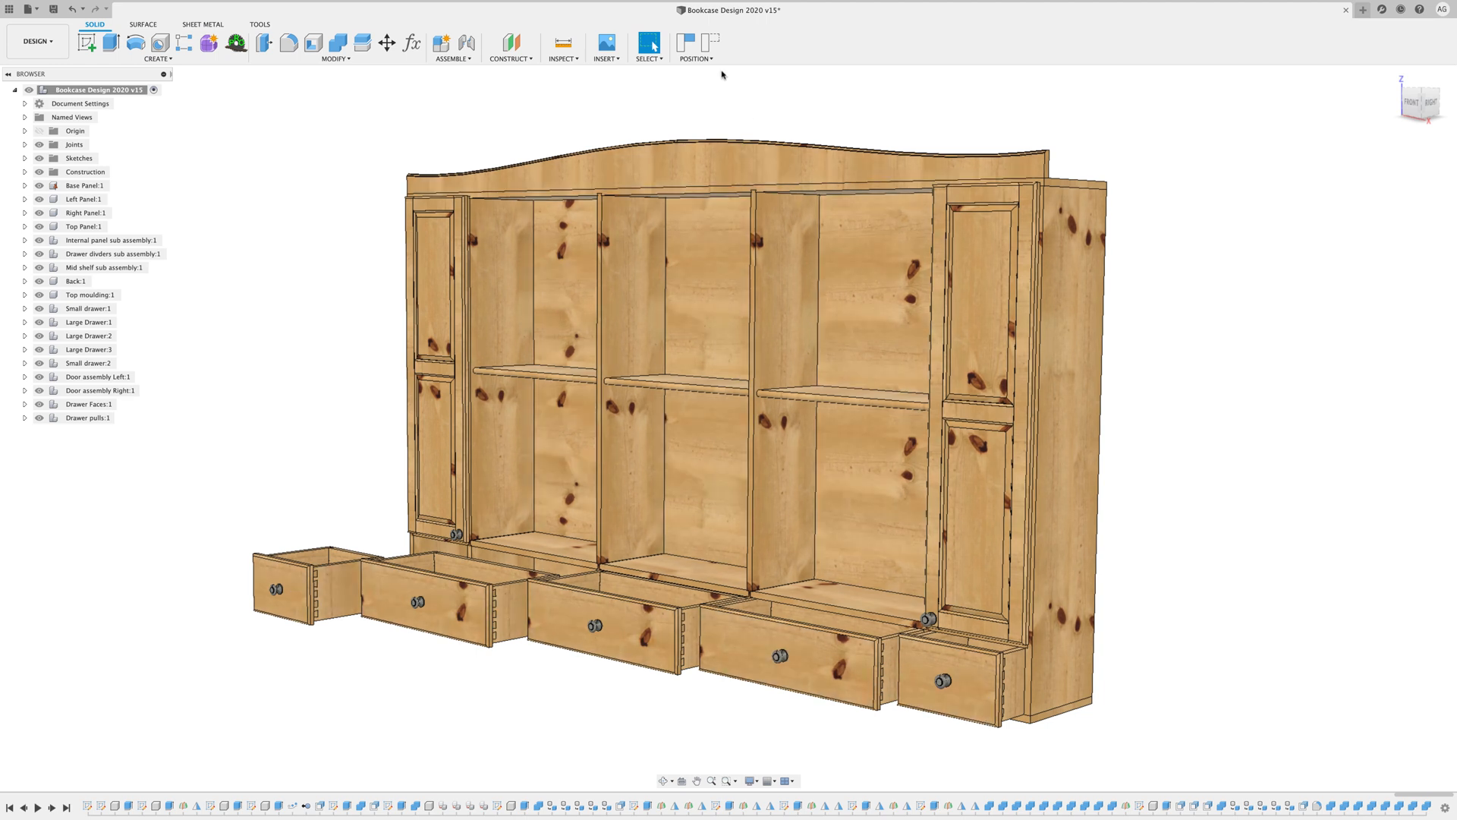
pyautogui.click(712, 59)
pyautogui.click(695, 84)
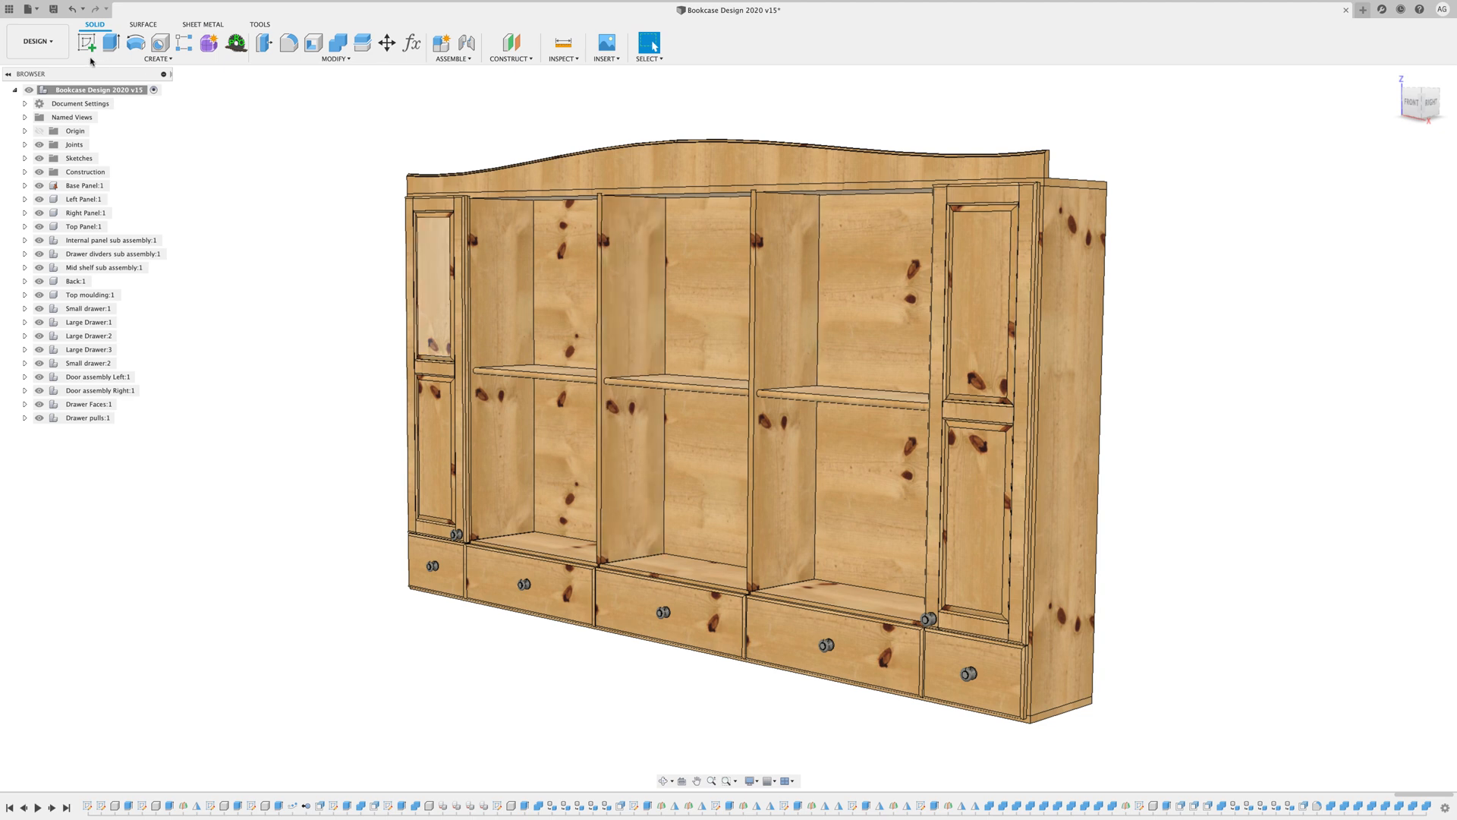
pyautogui.click(36, 41)
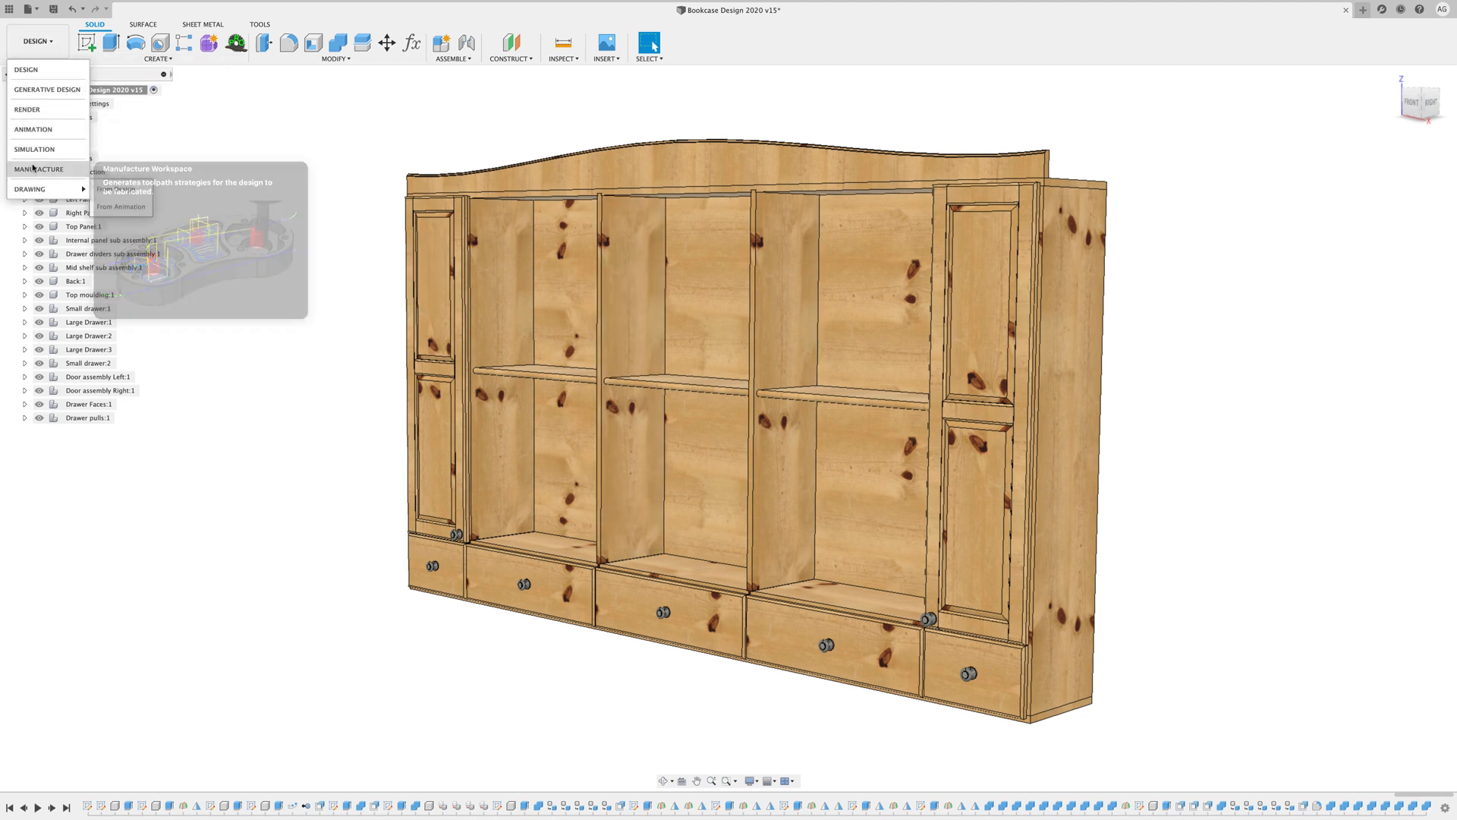
pyautogui.click(32, 113)
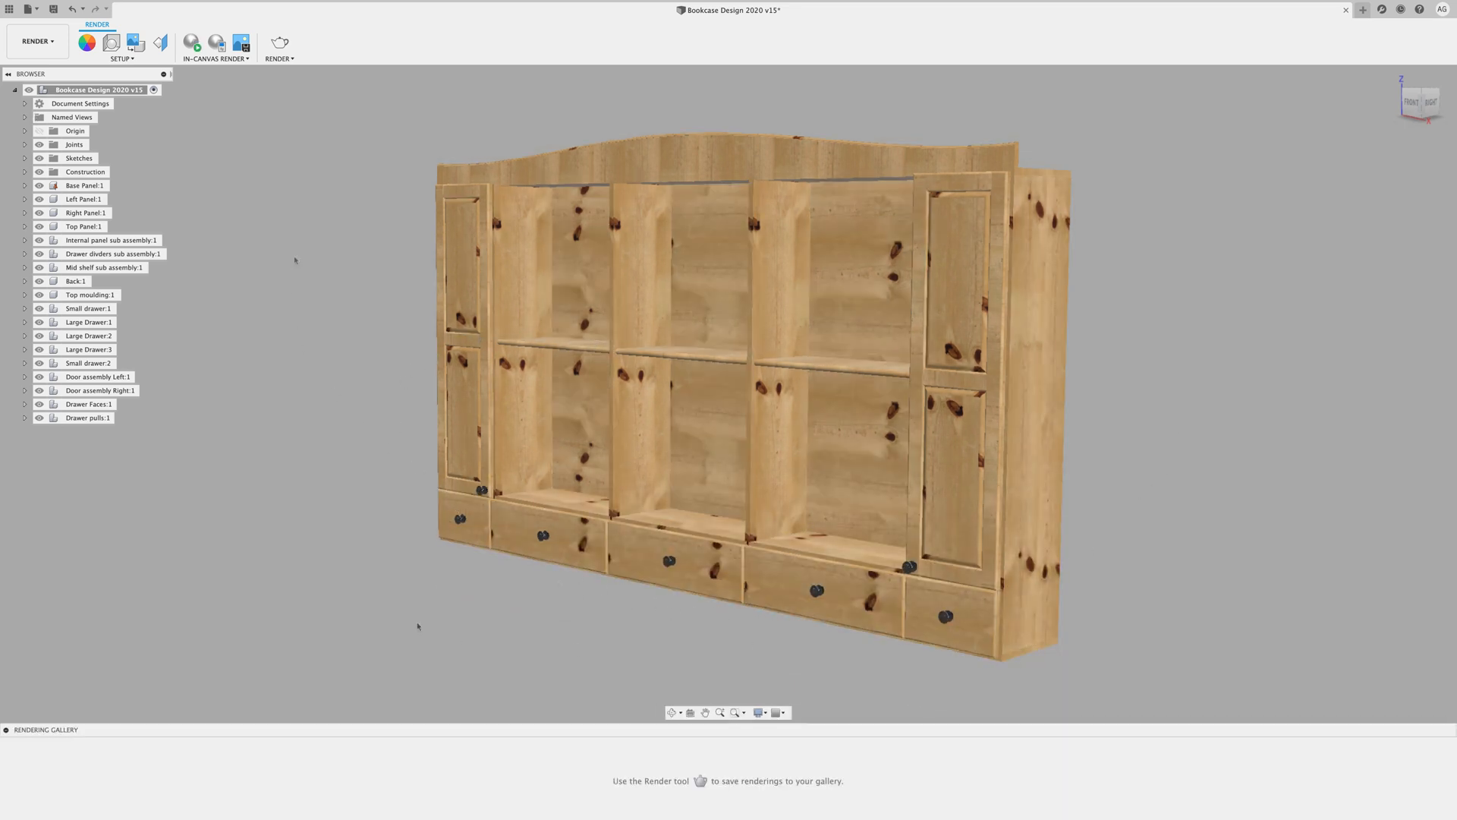
# Slide the left small drawer out of the bookcase so its jointed side is exposed
pyautogui.moveTo(460, 521); pyautogui.dragTo(337, 537)
pyautogui.scroll(8, 413, 610)
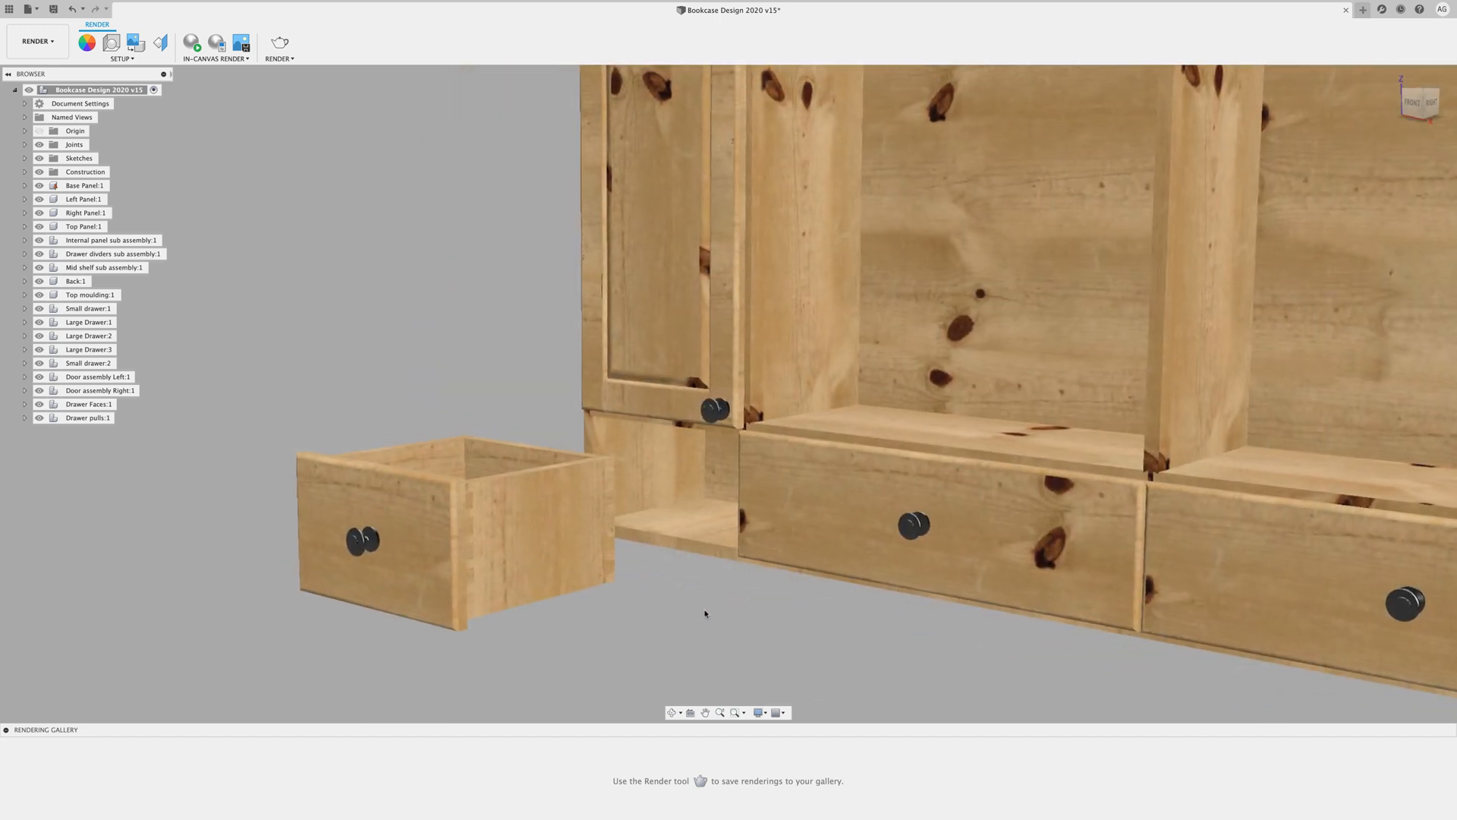
pyautogui.scroll(3, 704, 613)
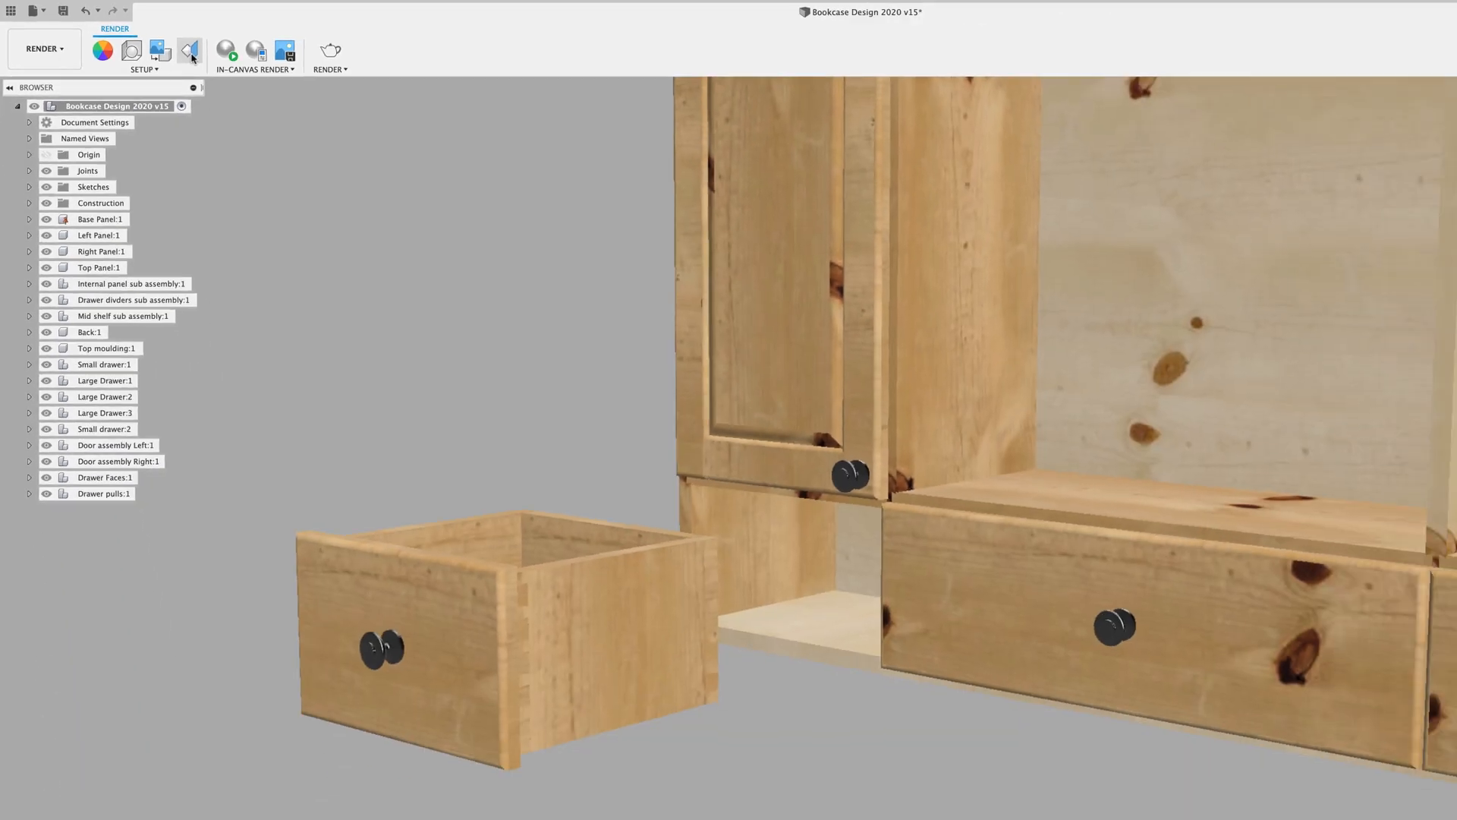
# Start Texture Map Controls on the visible side panel of the pulled-out small drawer and set its projection type to Box
pyautogui.click(192, 58)
pyautogui.moveTo(1376, 142); pyautogui.dragTo(470, 143)
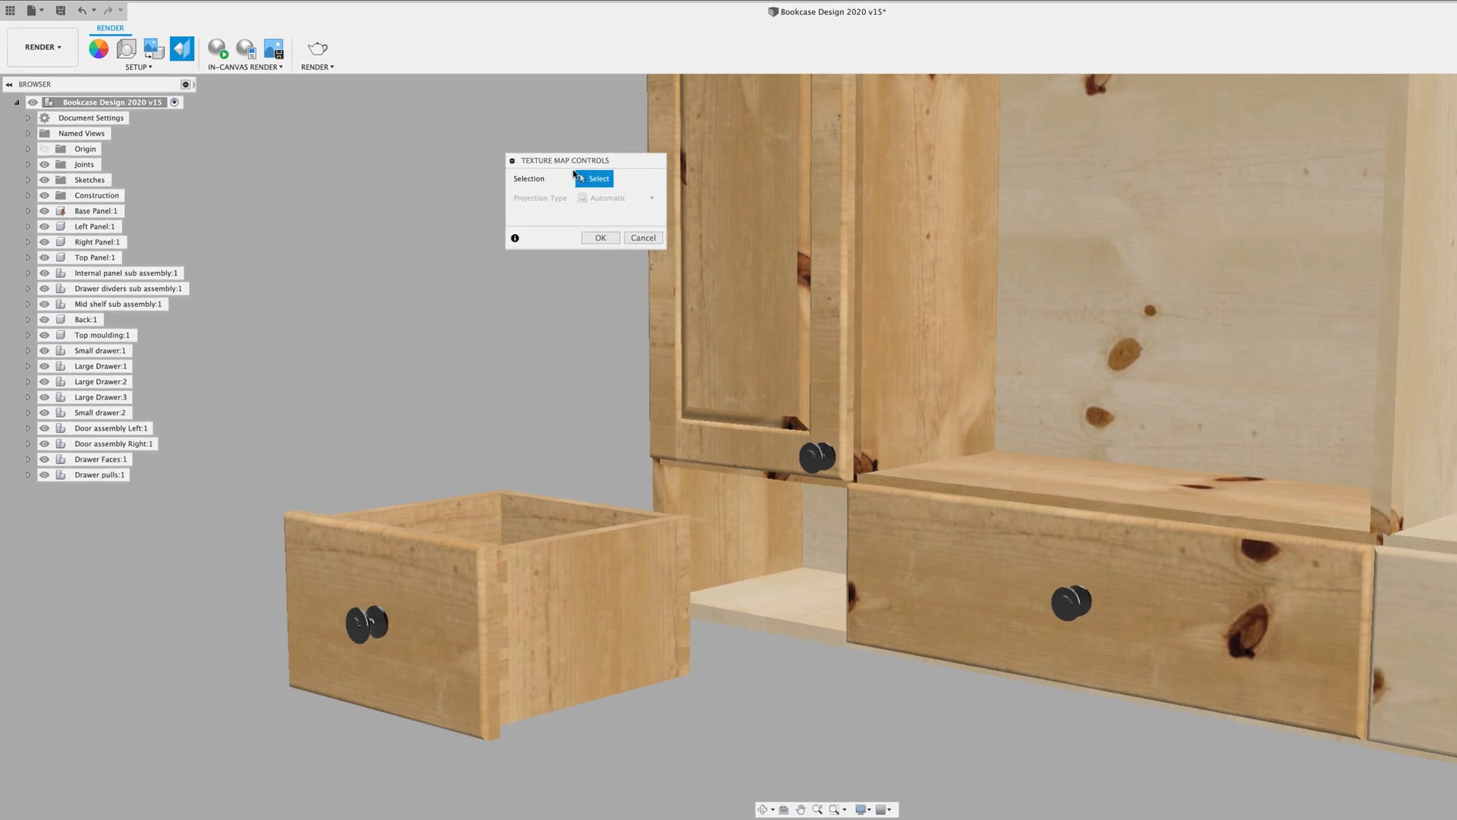
pyautogui.click(591, 633)
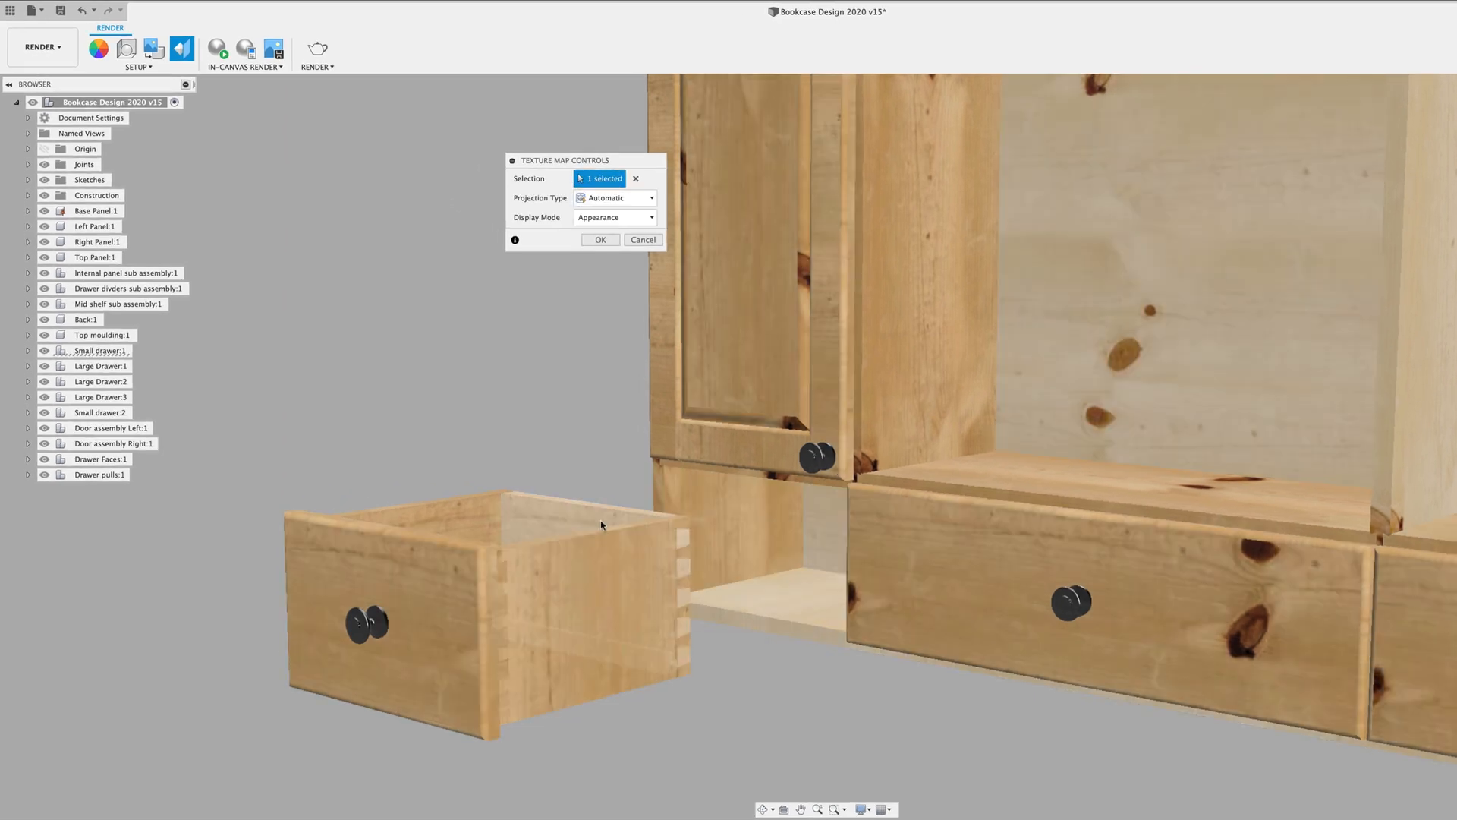
pyautogui.click(650, 197)
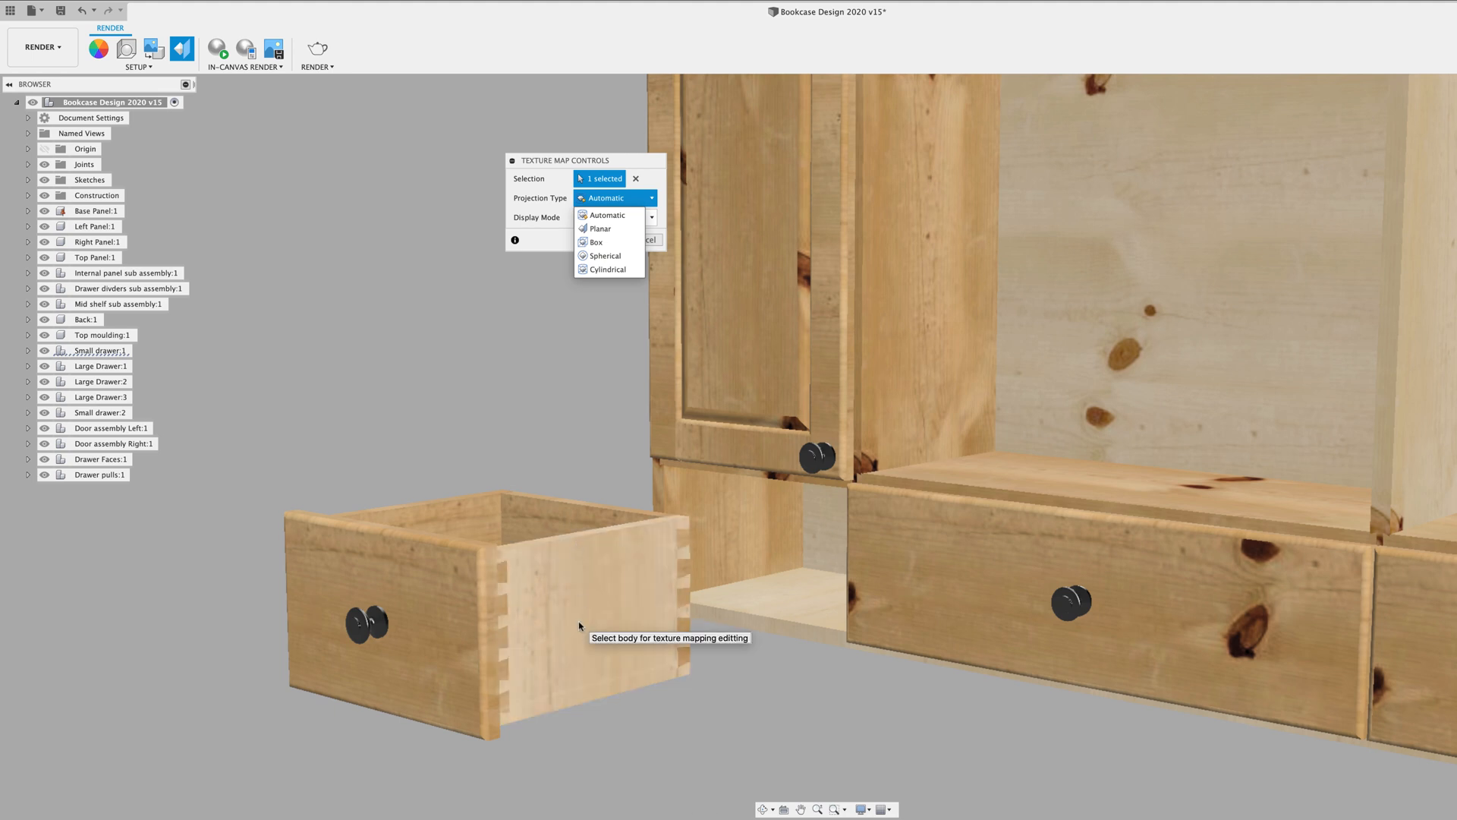
pyautogui.click(595, 243)
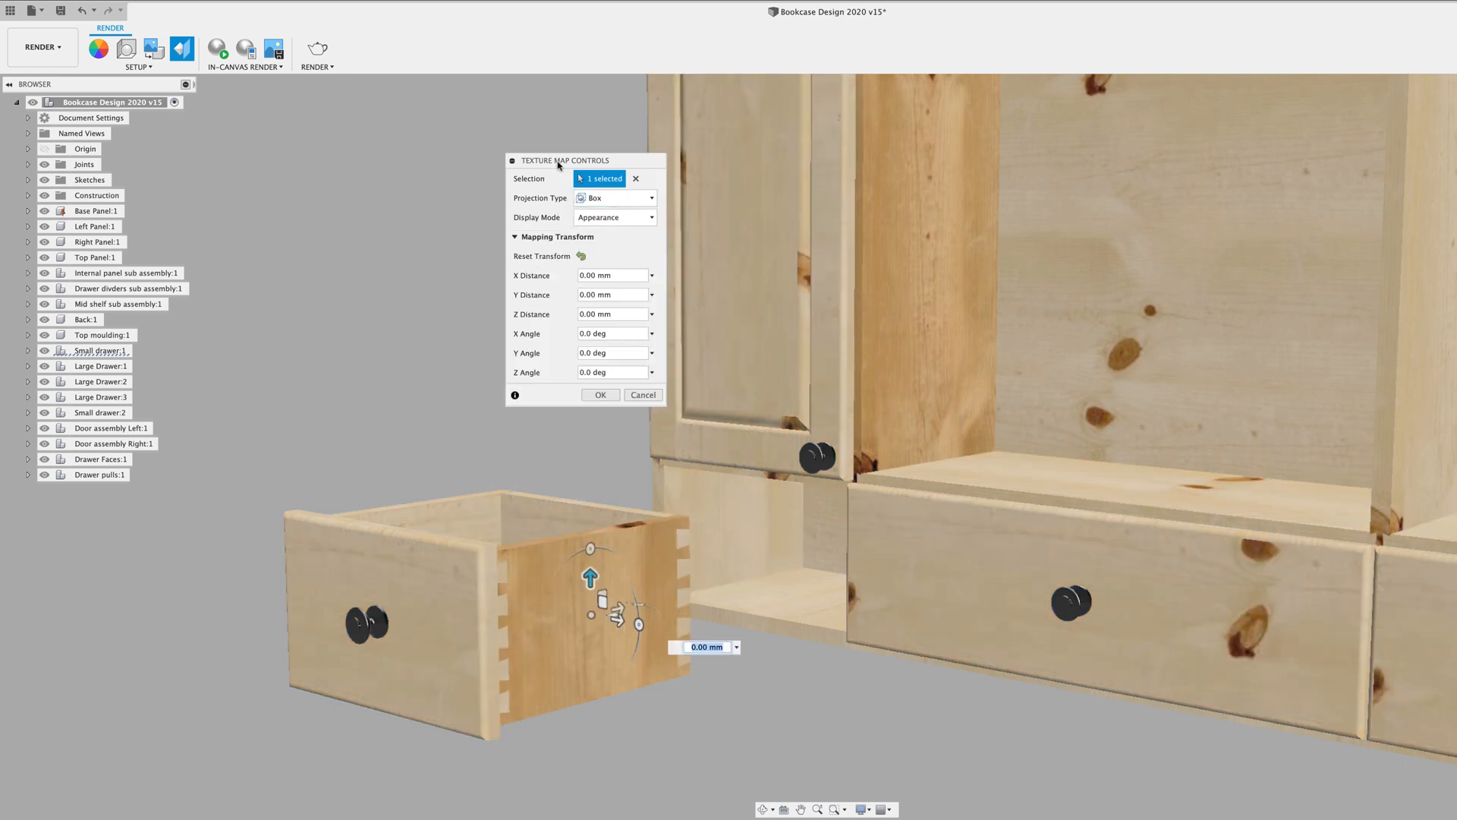
pyautogui.moveTo(558, 165); pyautogui.dragTo(565, 145)
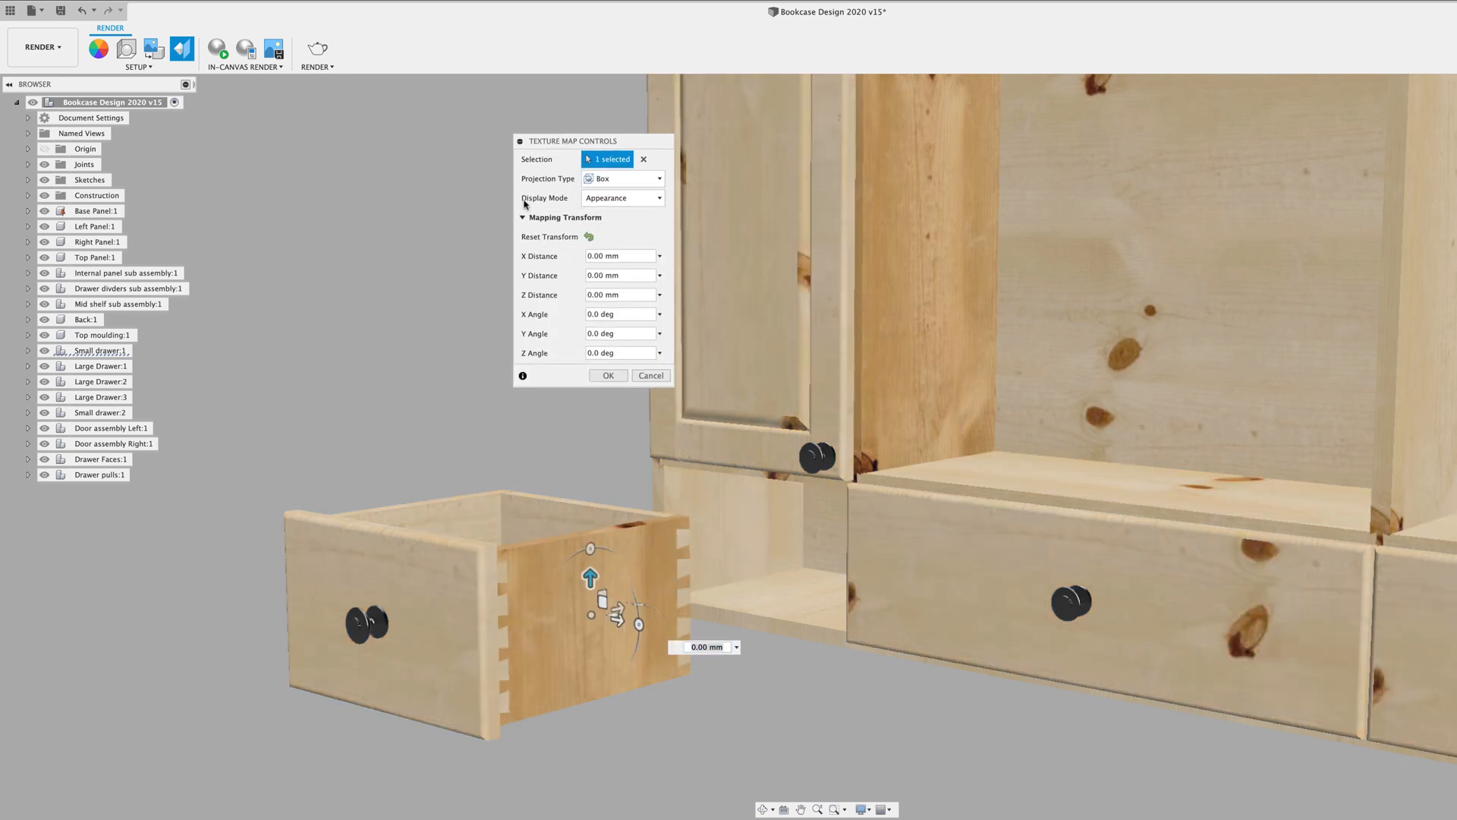
# Preview the drawer side with the UV Diagnostic Texture display mode and return it to Appearance
pyautogui.click(660, 199)
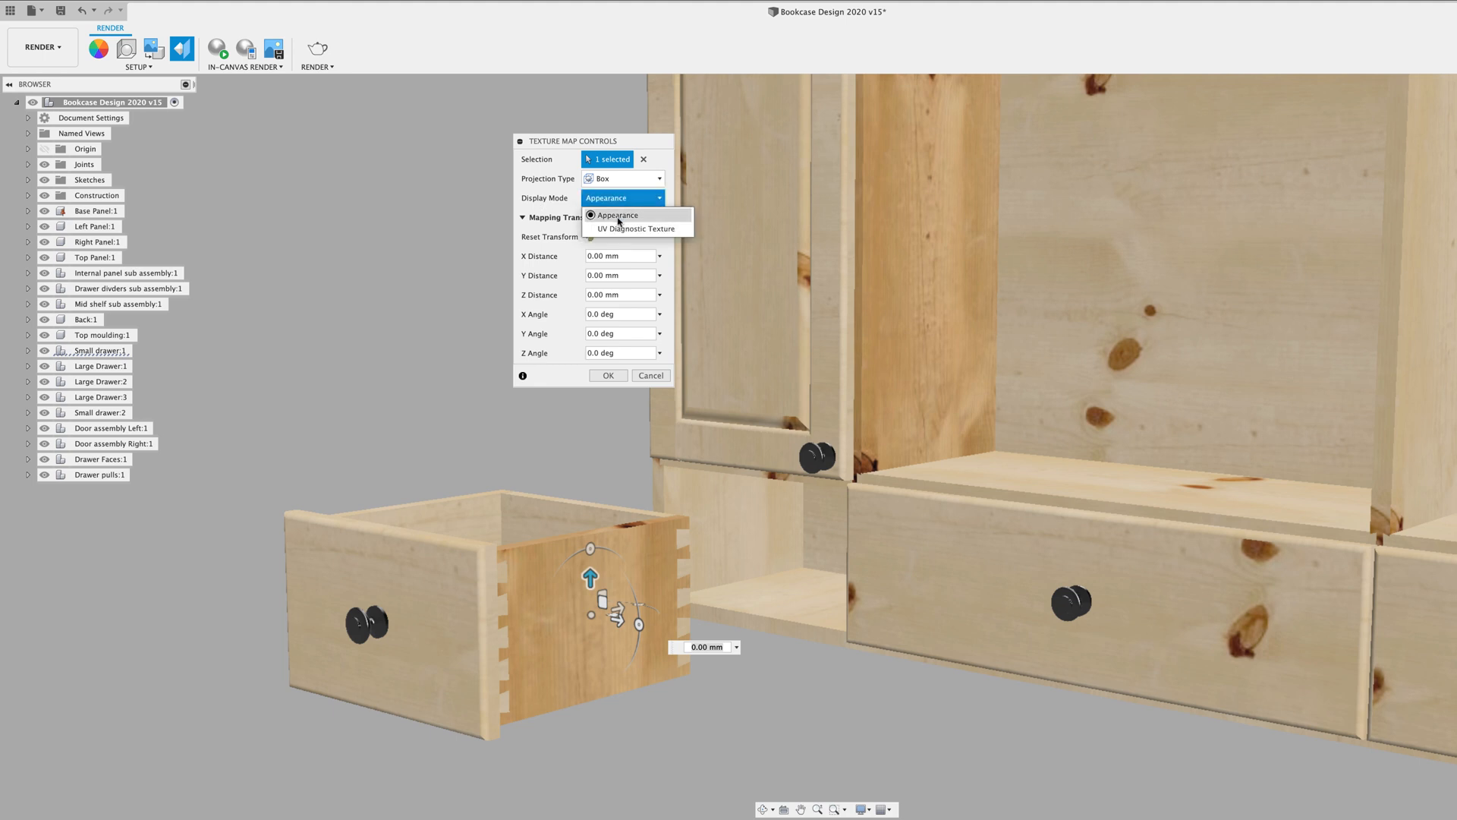
pyautogui.click(614, 229)
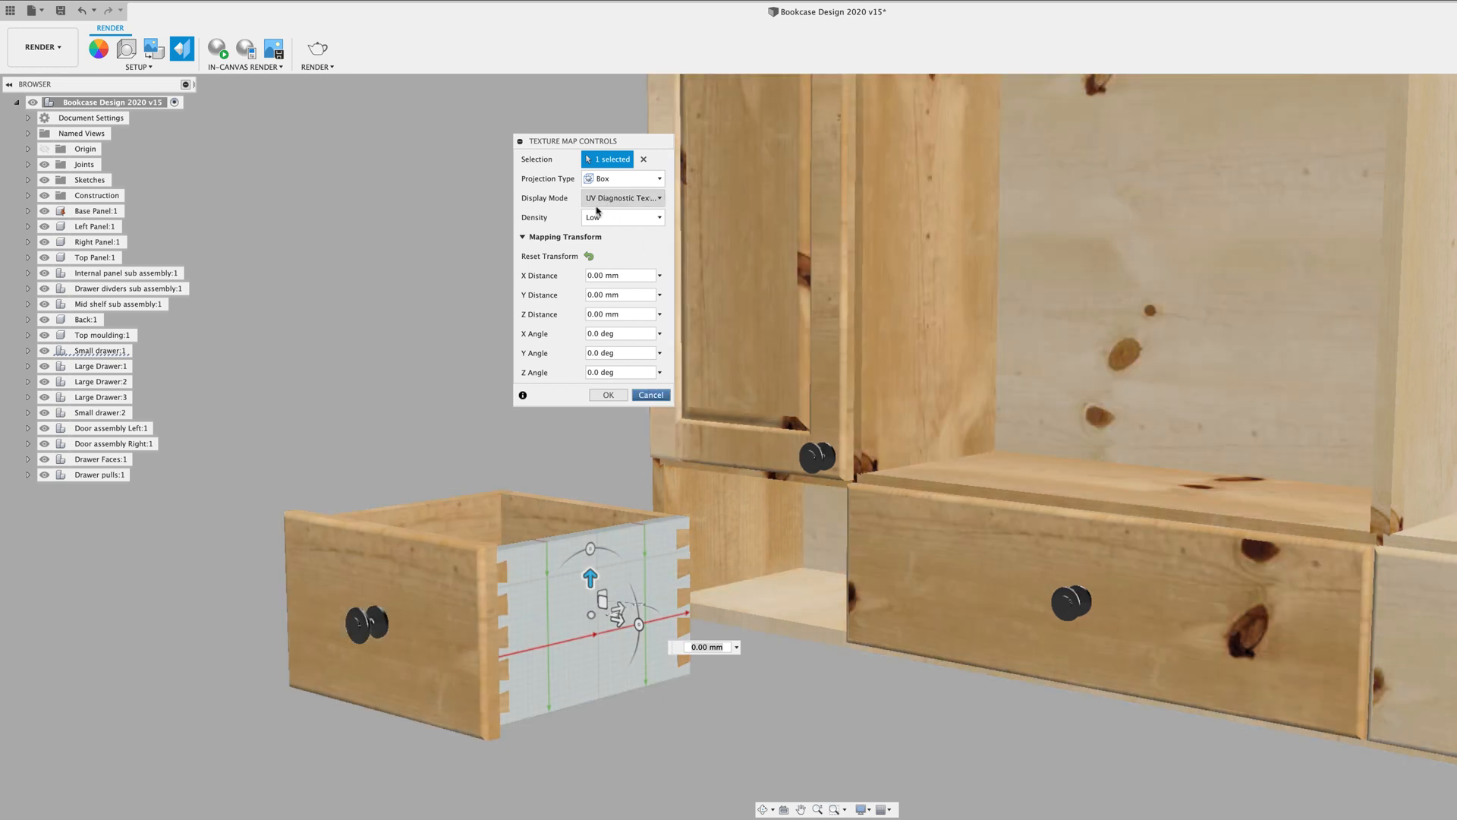
pyautogui.click(661, 200)
pyautogui.click(615, 214)
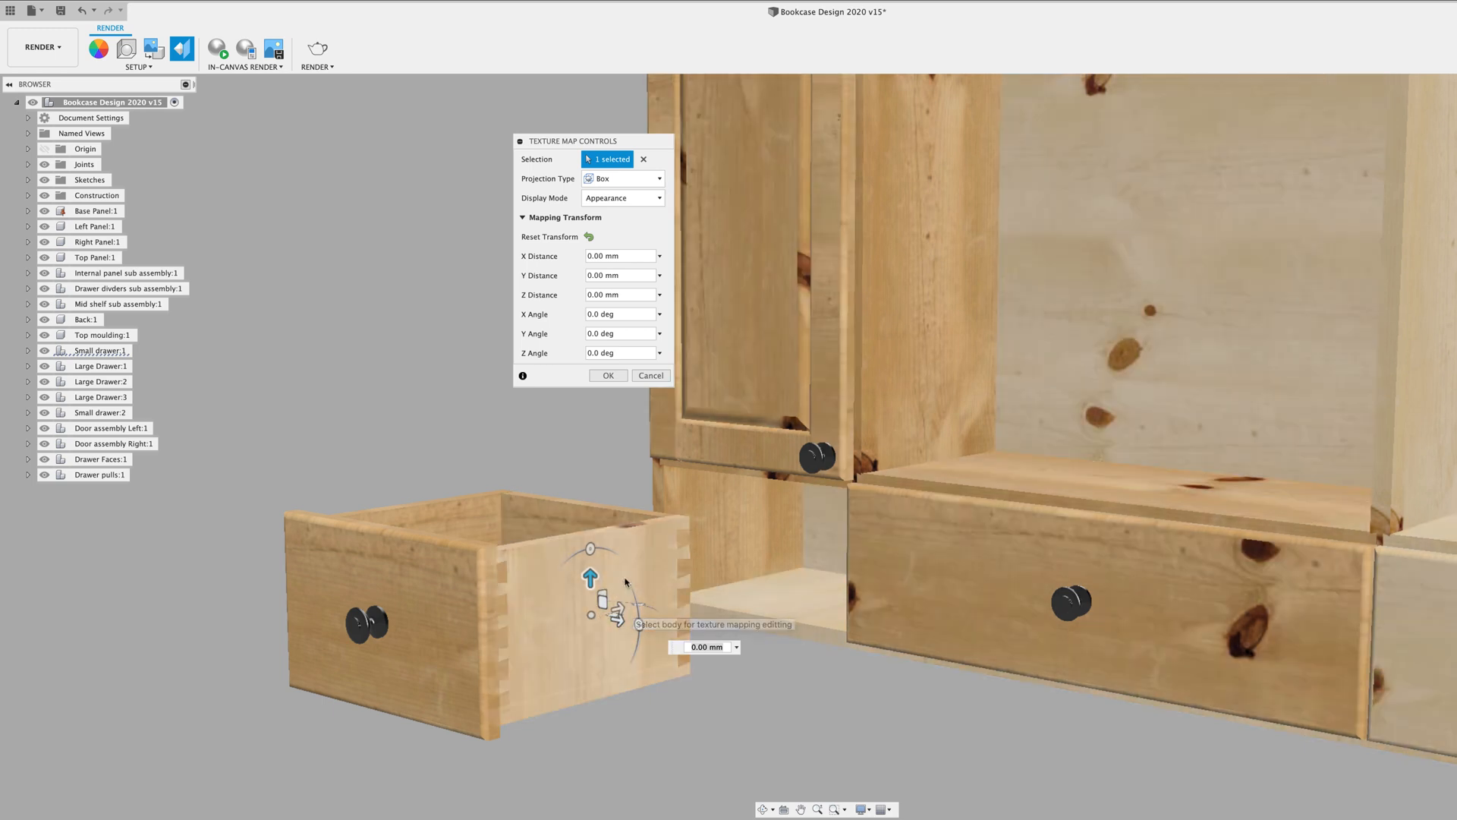
# Try shifting the drawer side's texture along its axes, including -10 mm in X
pyautogui.moveTo(590, 575); pyautogui.dragTo(636, 584)
pyautogui.moveTo(657, 580); pyautogui.dragTo(609, 611)
pyautogui.moveTo(601, 671); pyautogui.dragTo(597, 555)
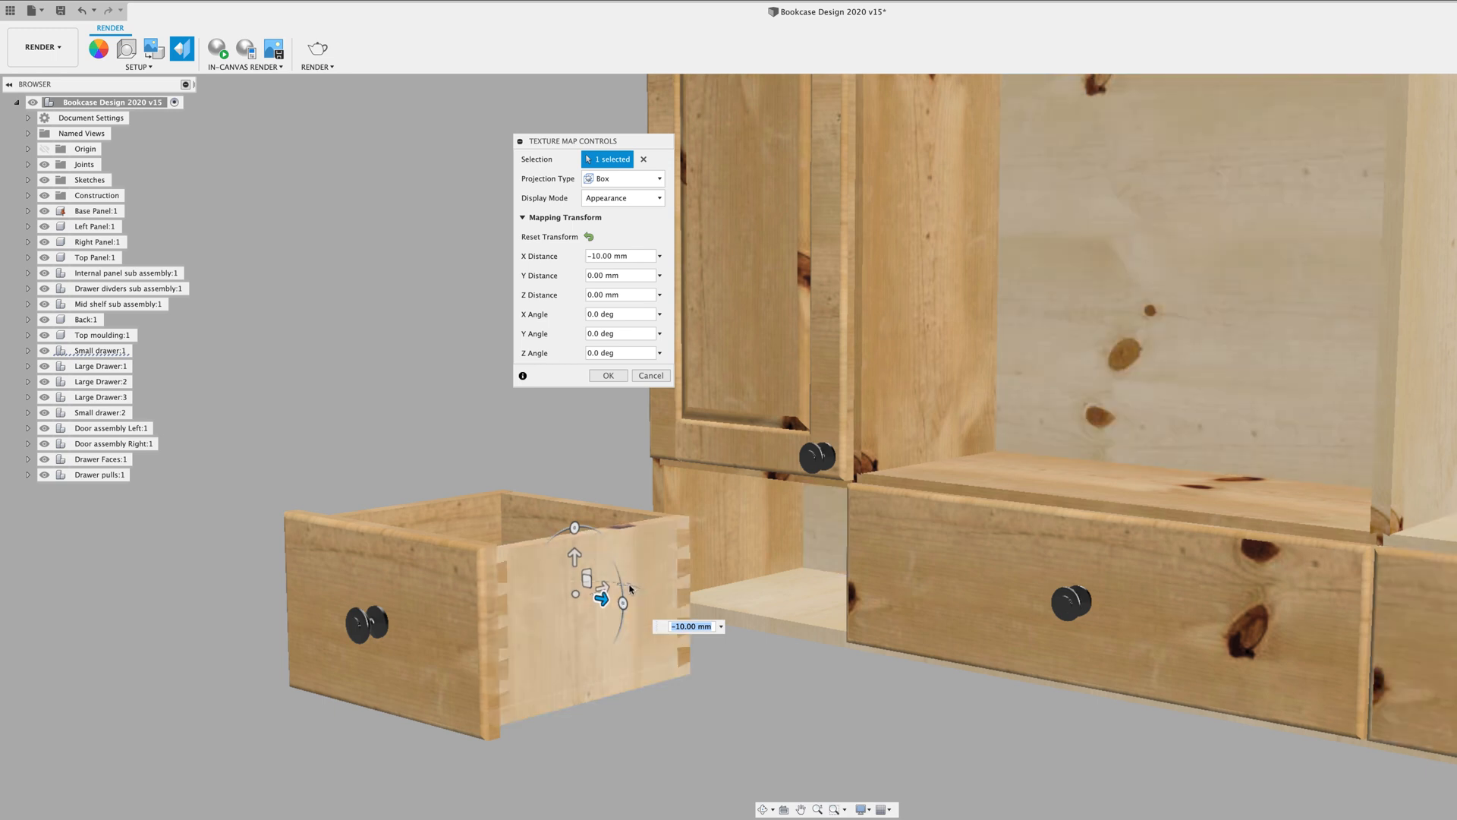
# Rotate the drawer side's texture to an X angle of -90 degrees and accept the mapping
pyautogui.click(575, 527)
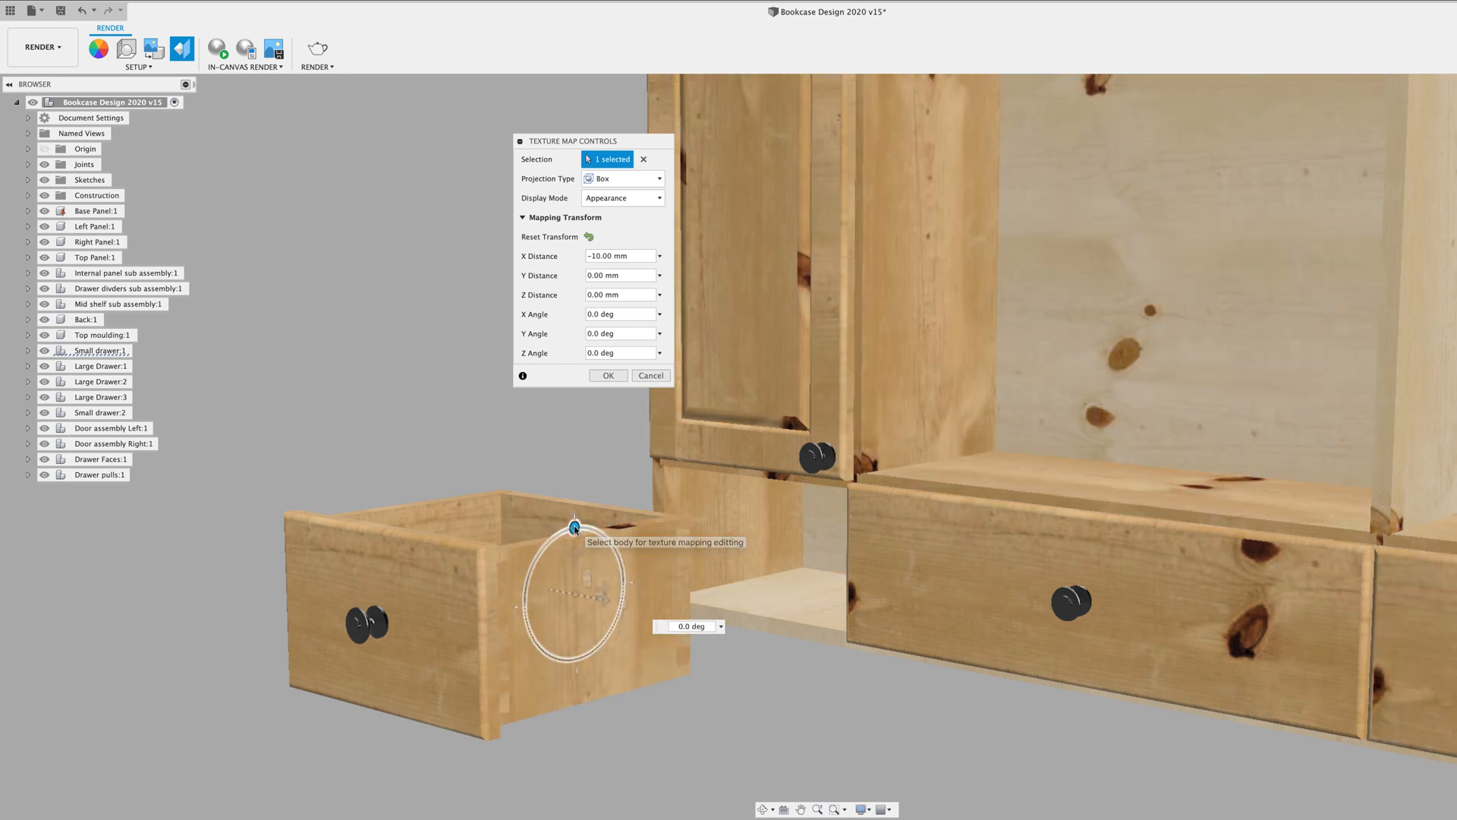
pyautogui.moveTo(575, 528); pyautogui.dragTo(651, 578)
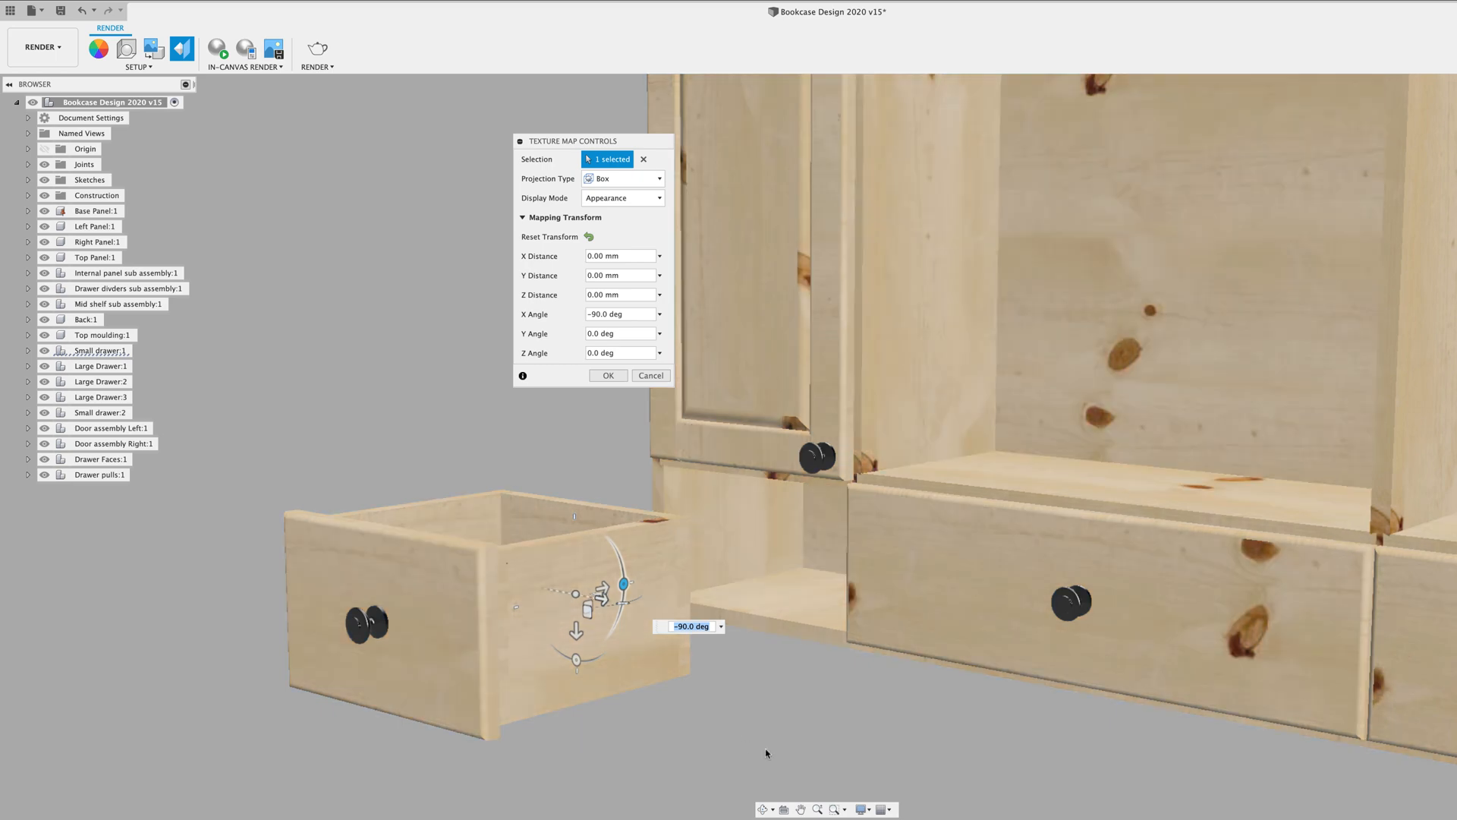
pyautogui.click(608, 376)
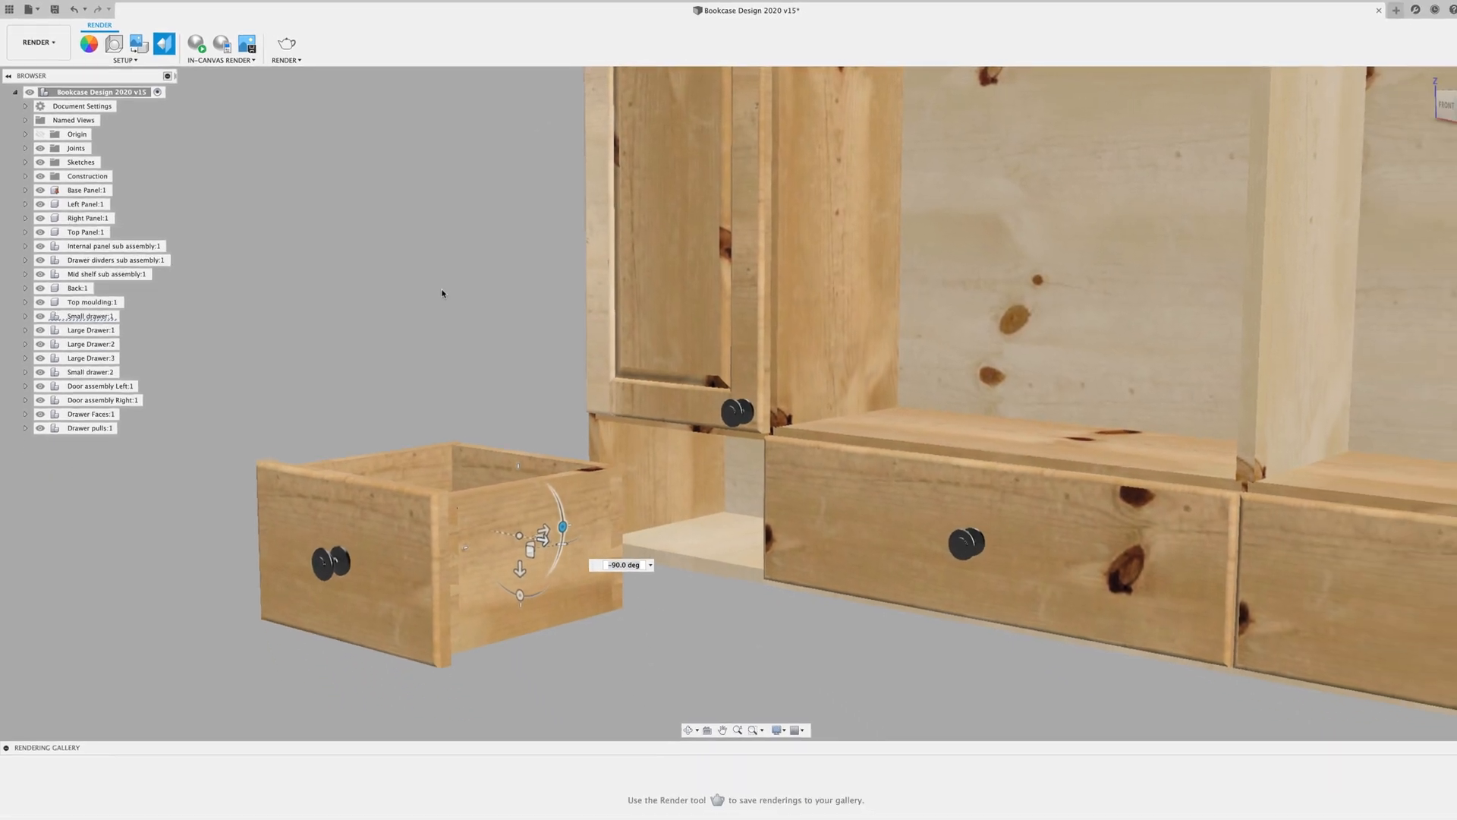
# Map the left large drawer face with a Box projection, offset about -179 mm in X, -93.6 mm in Y and -149.4 mm in Z
pyautogui.scroll(-2, 639, 607)
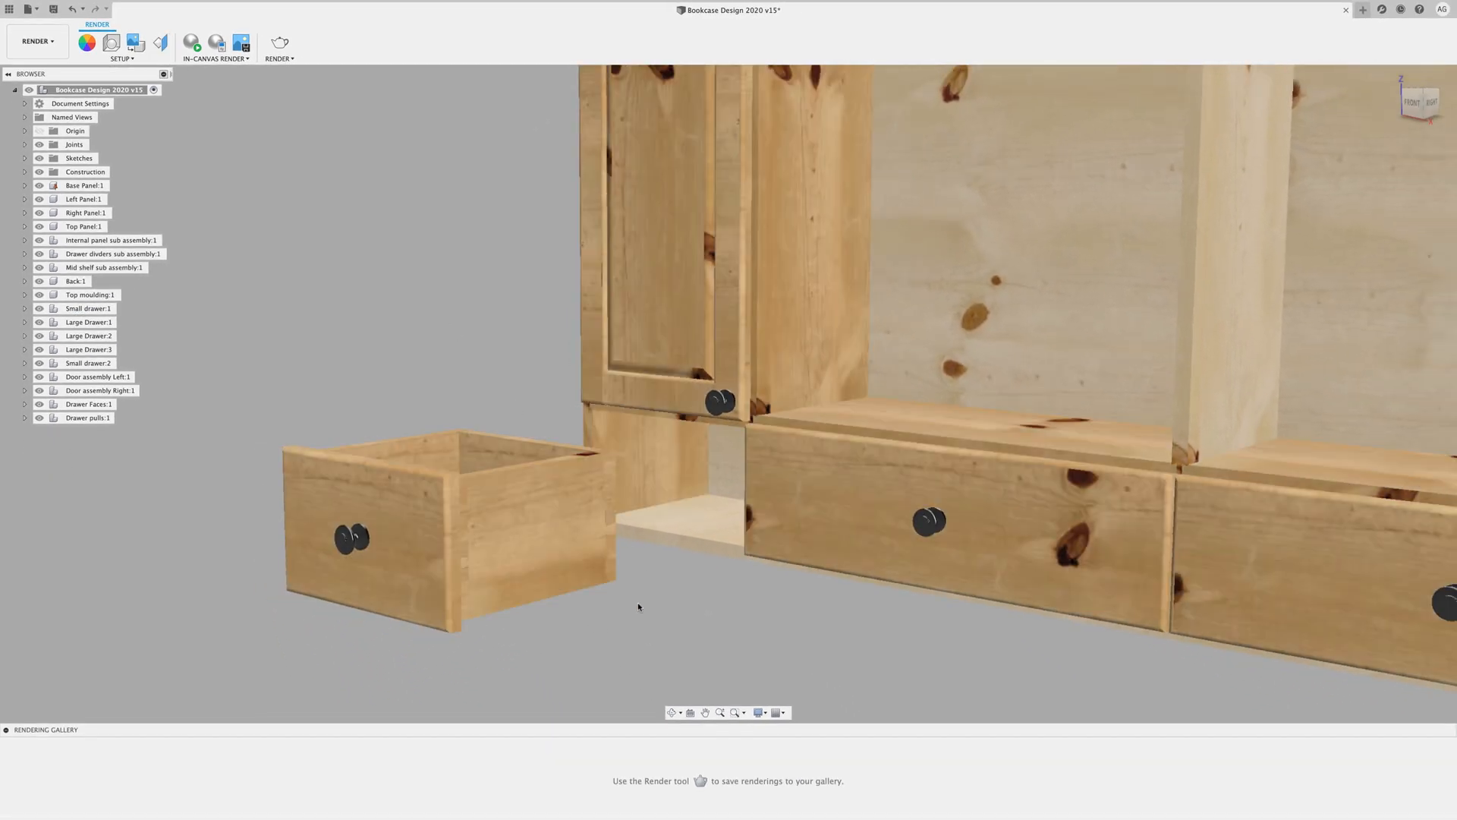
pyautogui.scroll(-6, 641, 609)
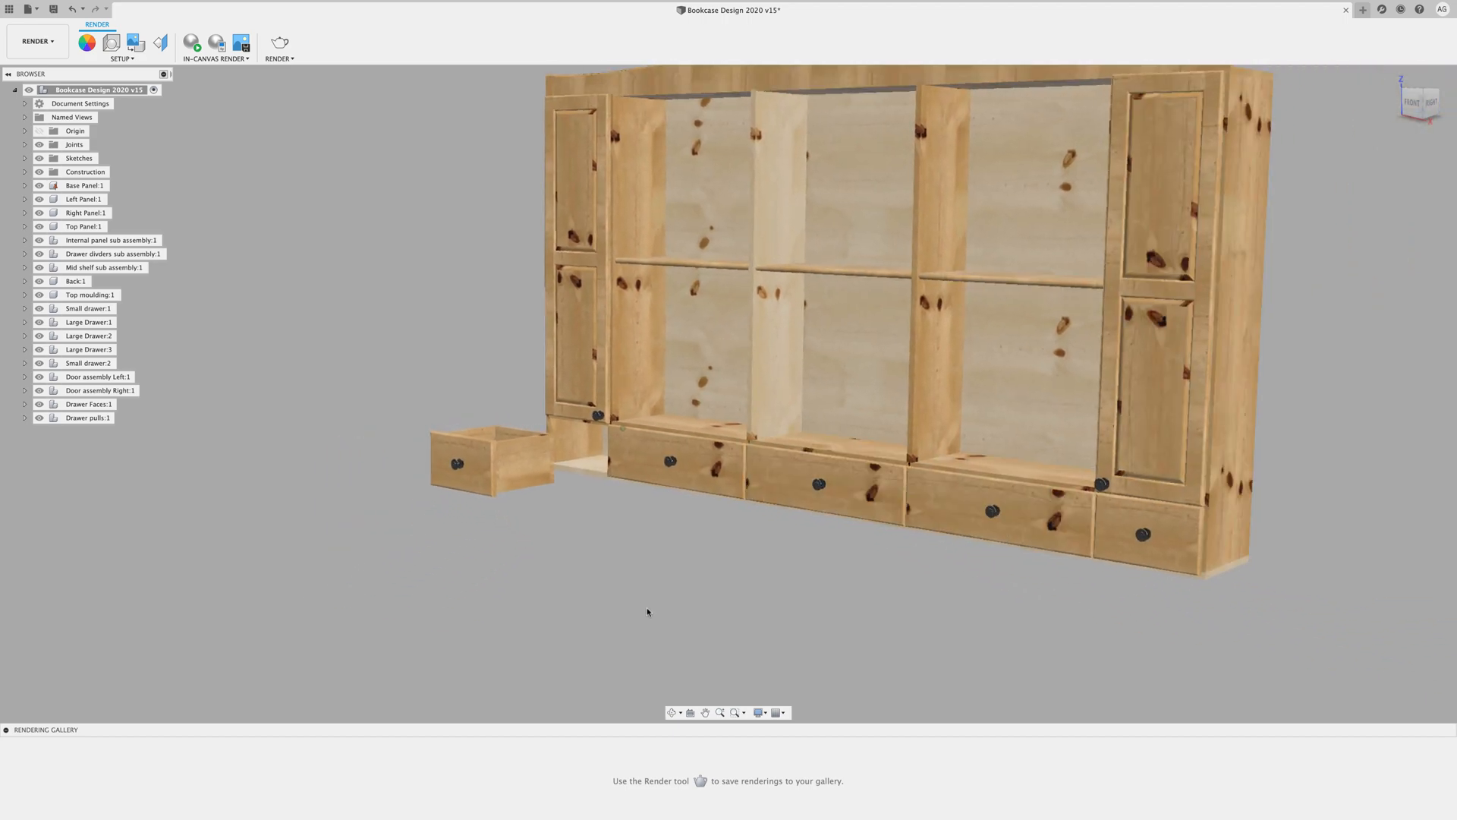
pyautogui.scroll(3, 648, 612)
pyautogui.scroll(-2, 648, 612)
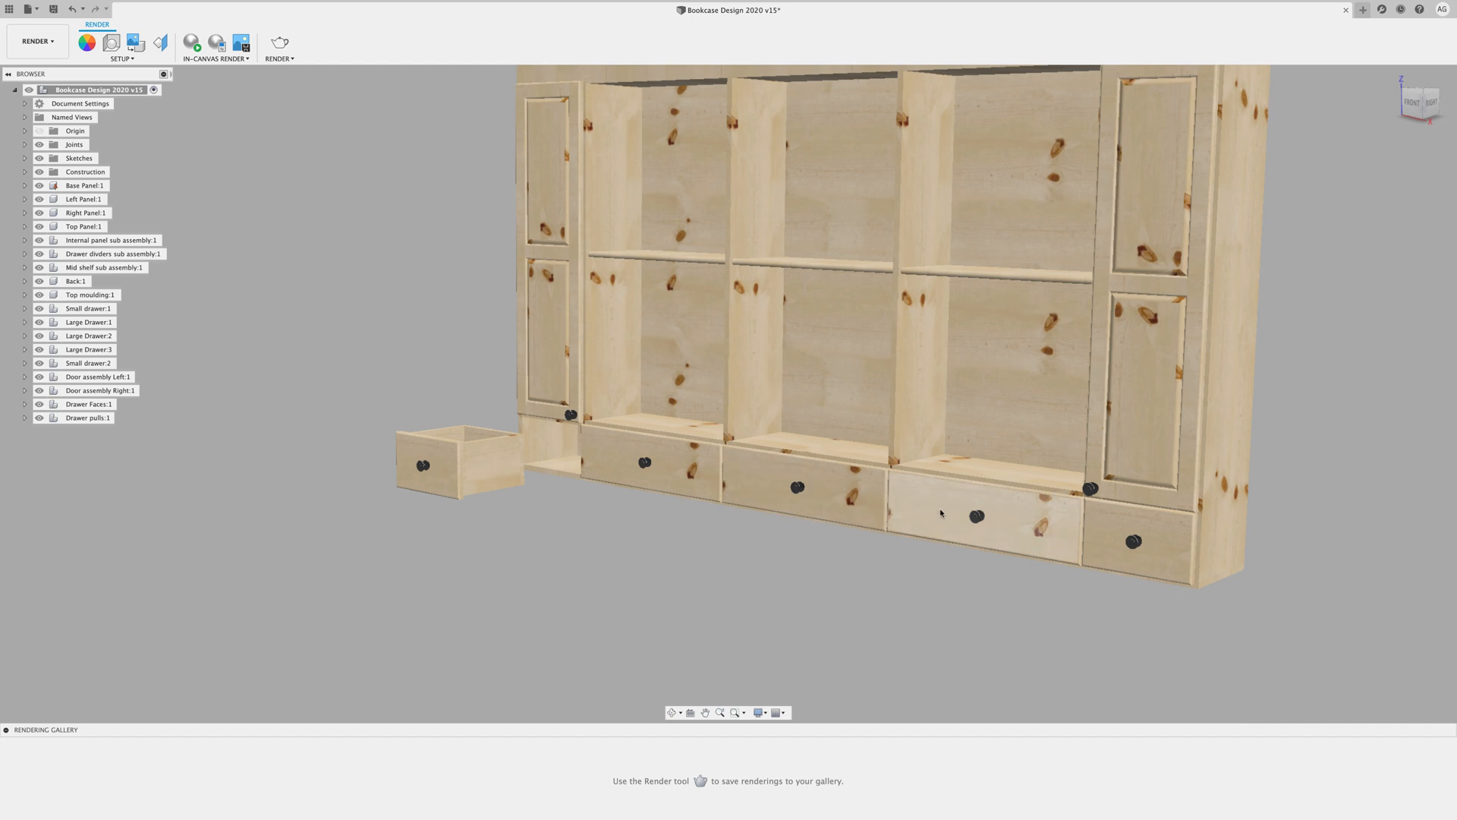
pyautogui.scroll(-2, 990, 539)
pyautogui.scroll(6, 699, 492)
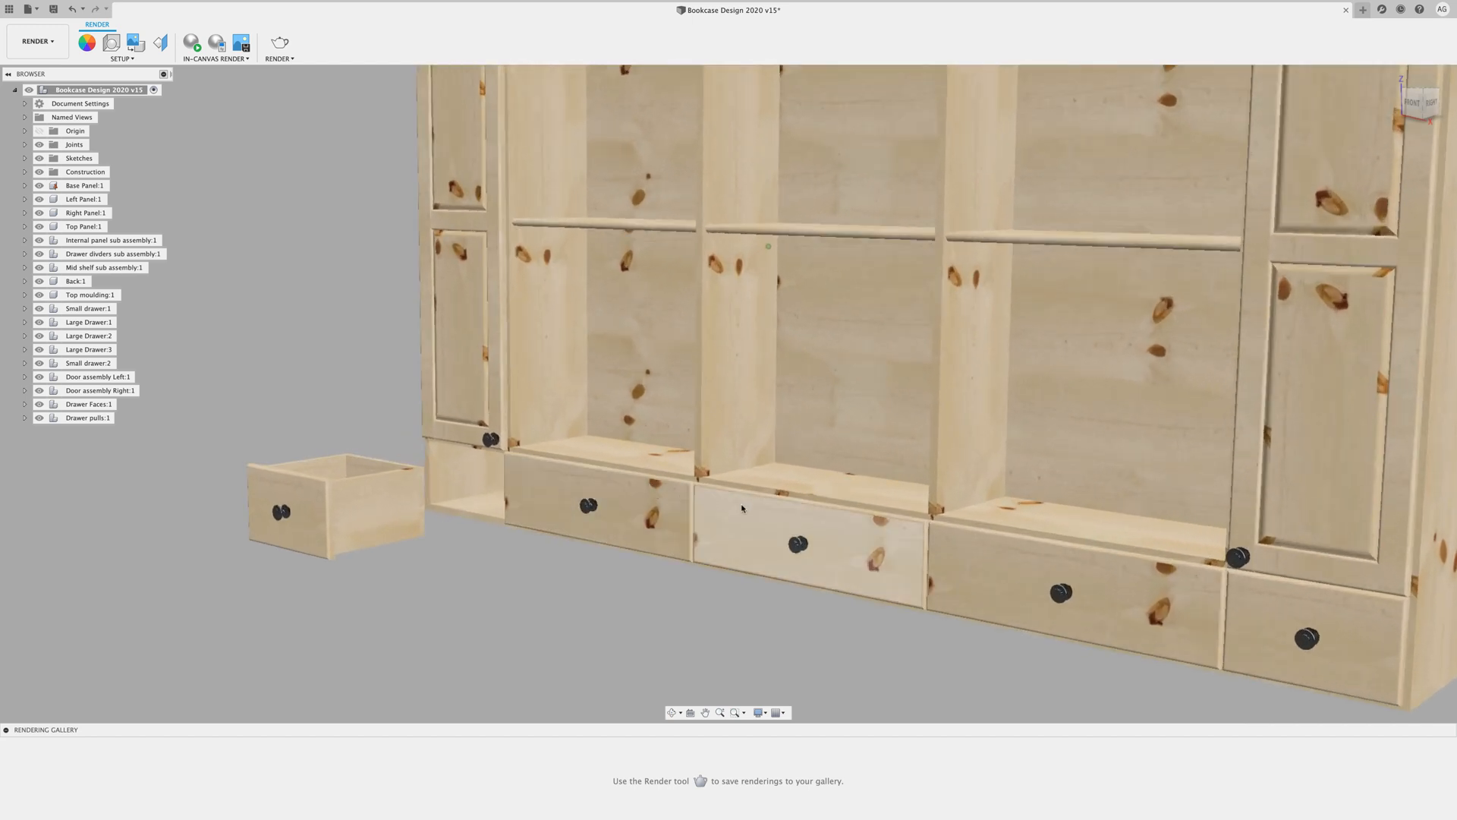
pyautogui.scroll(-3, 687, 629)
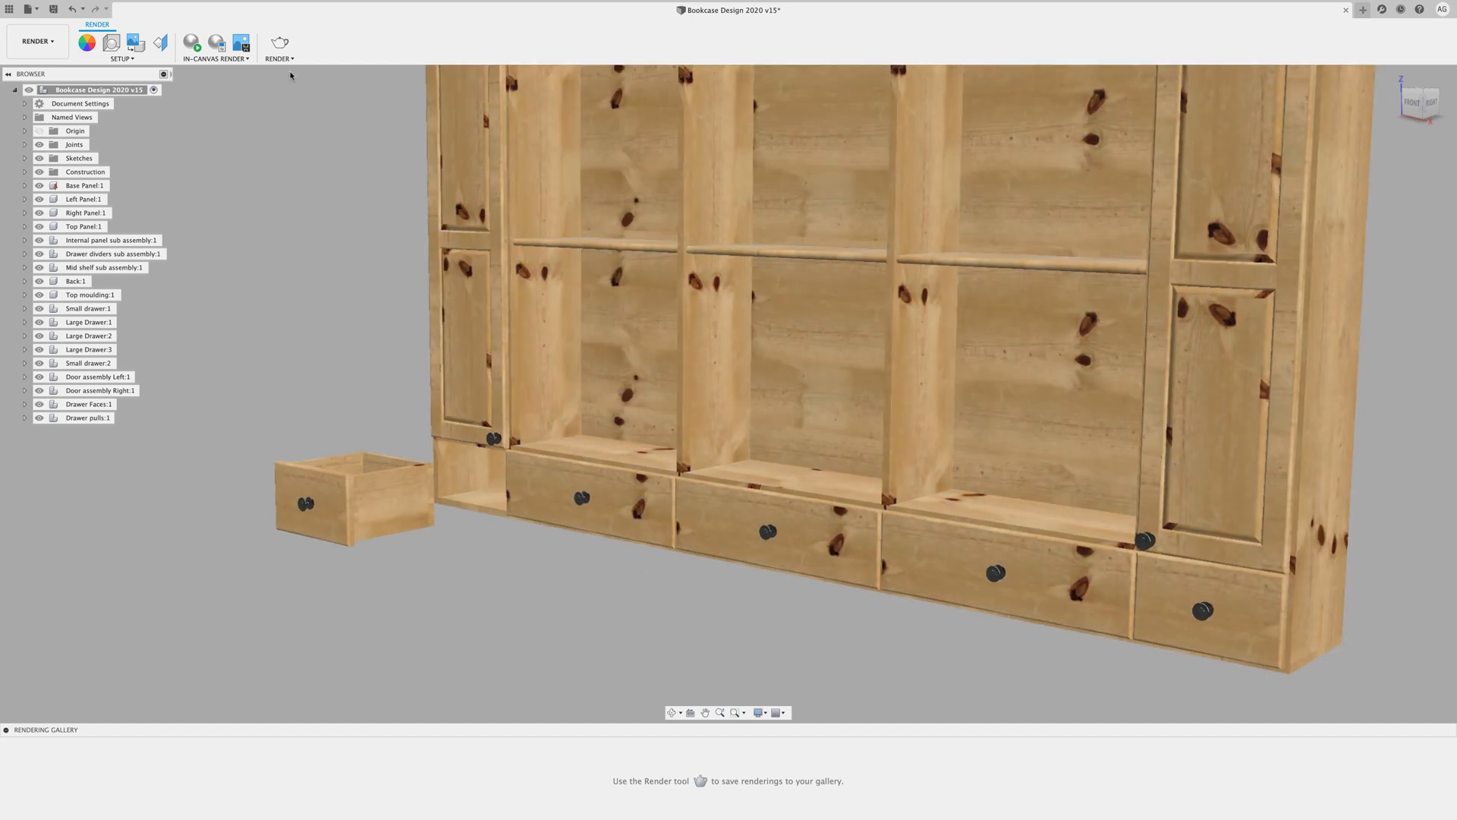
pyautogui.click(159, 44)
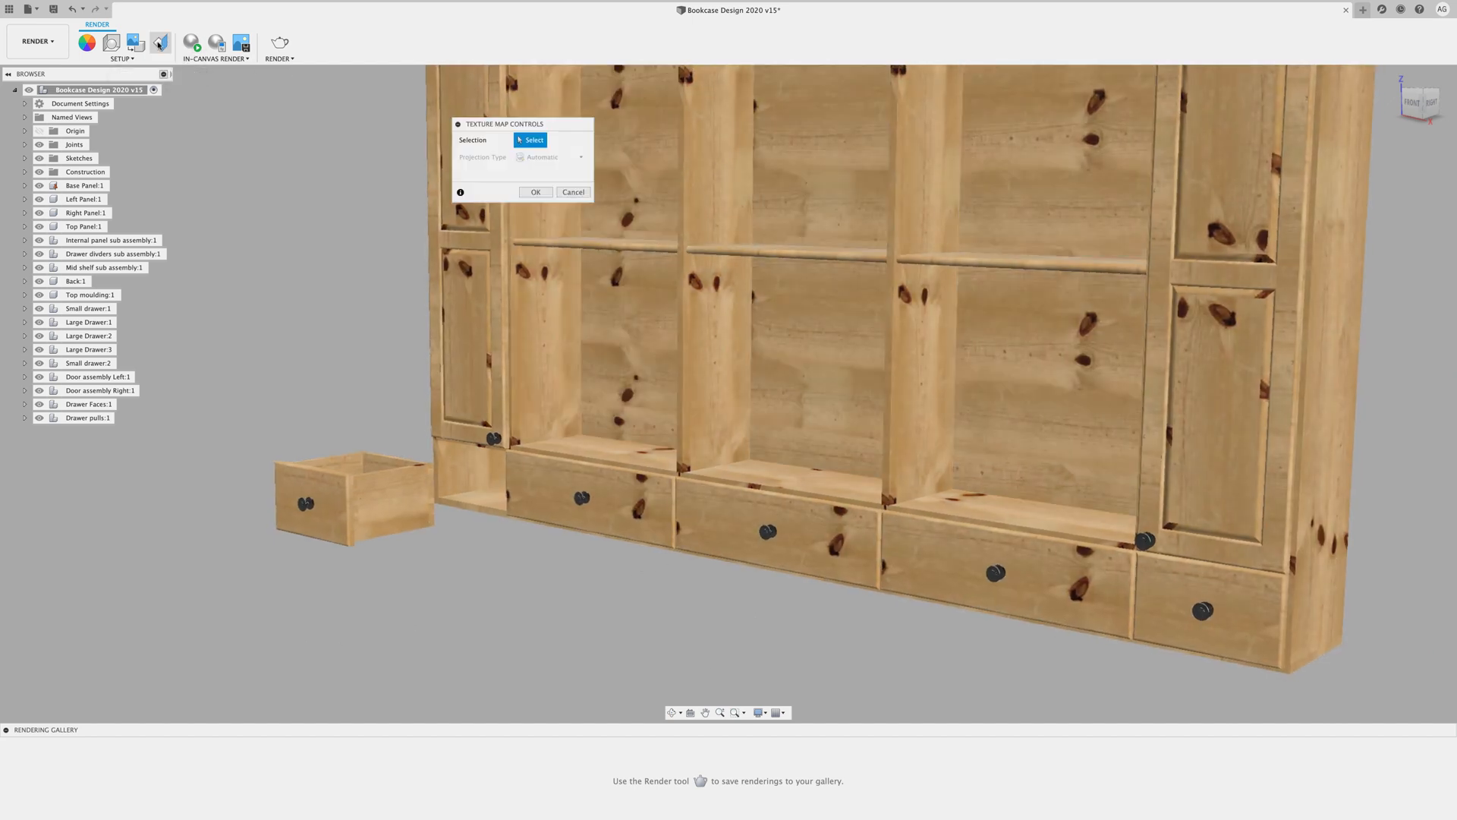
pyautogui.click(635, 507)
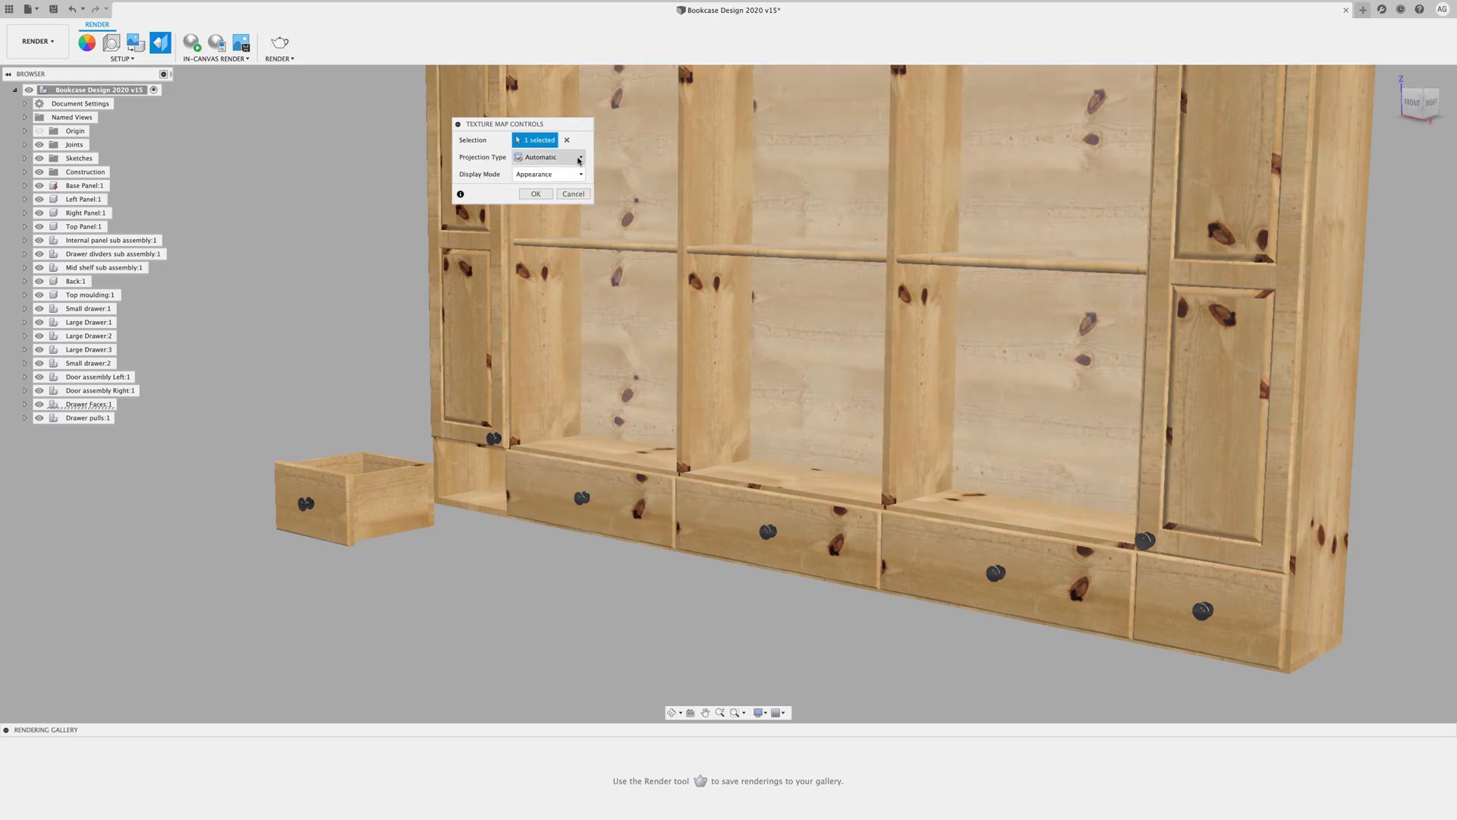
pyautogui.click(579, 157)
pyautogui.click(537, 198)
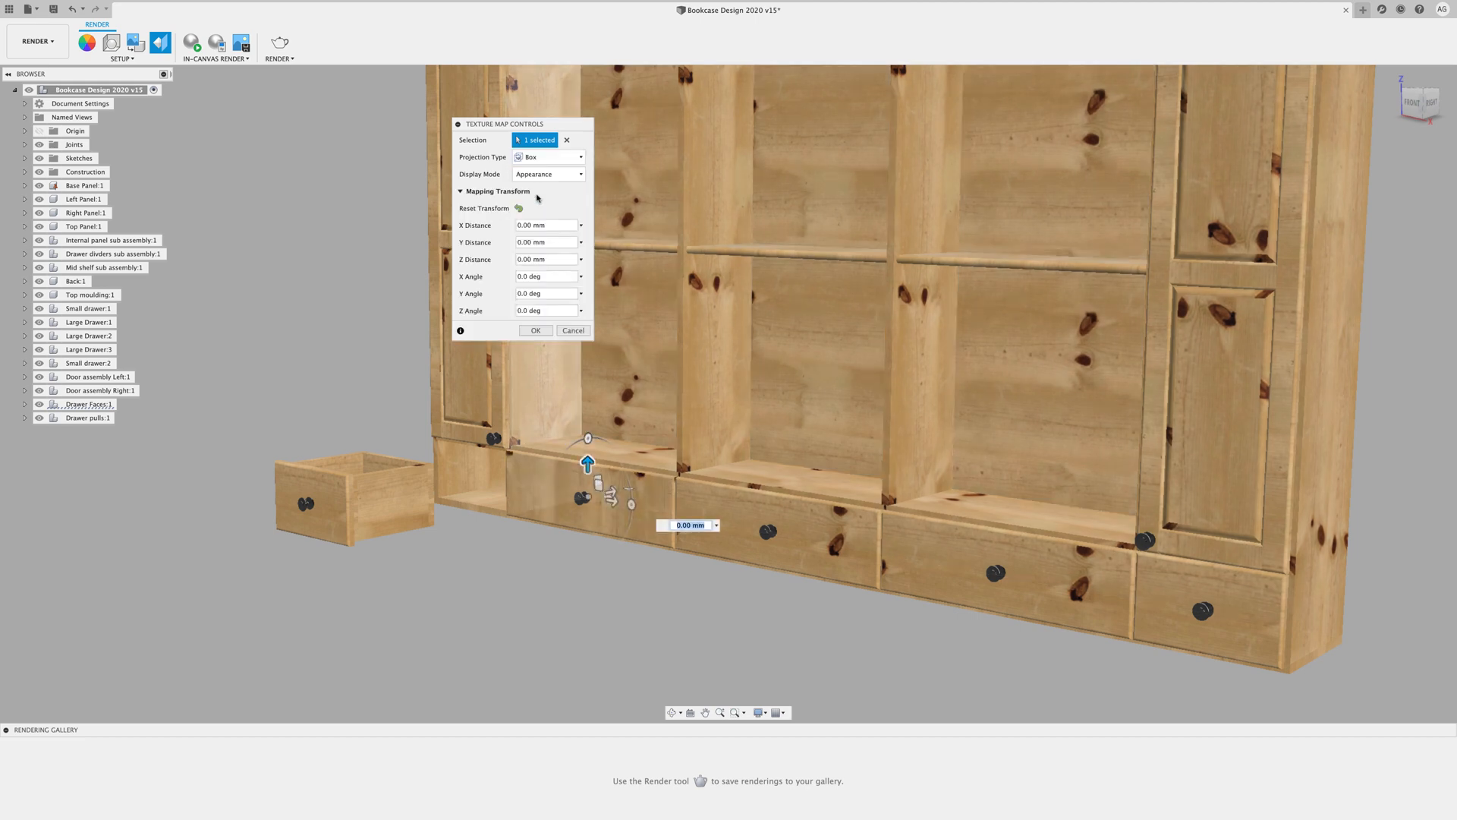
pyautogui.moveTo(631, 504); pyautogui.dragTo(586, 559)
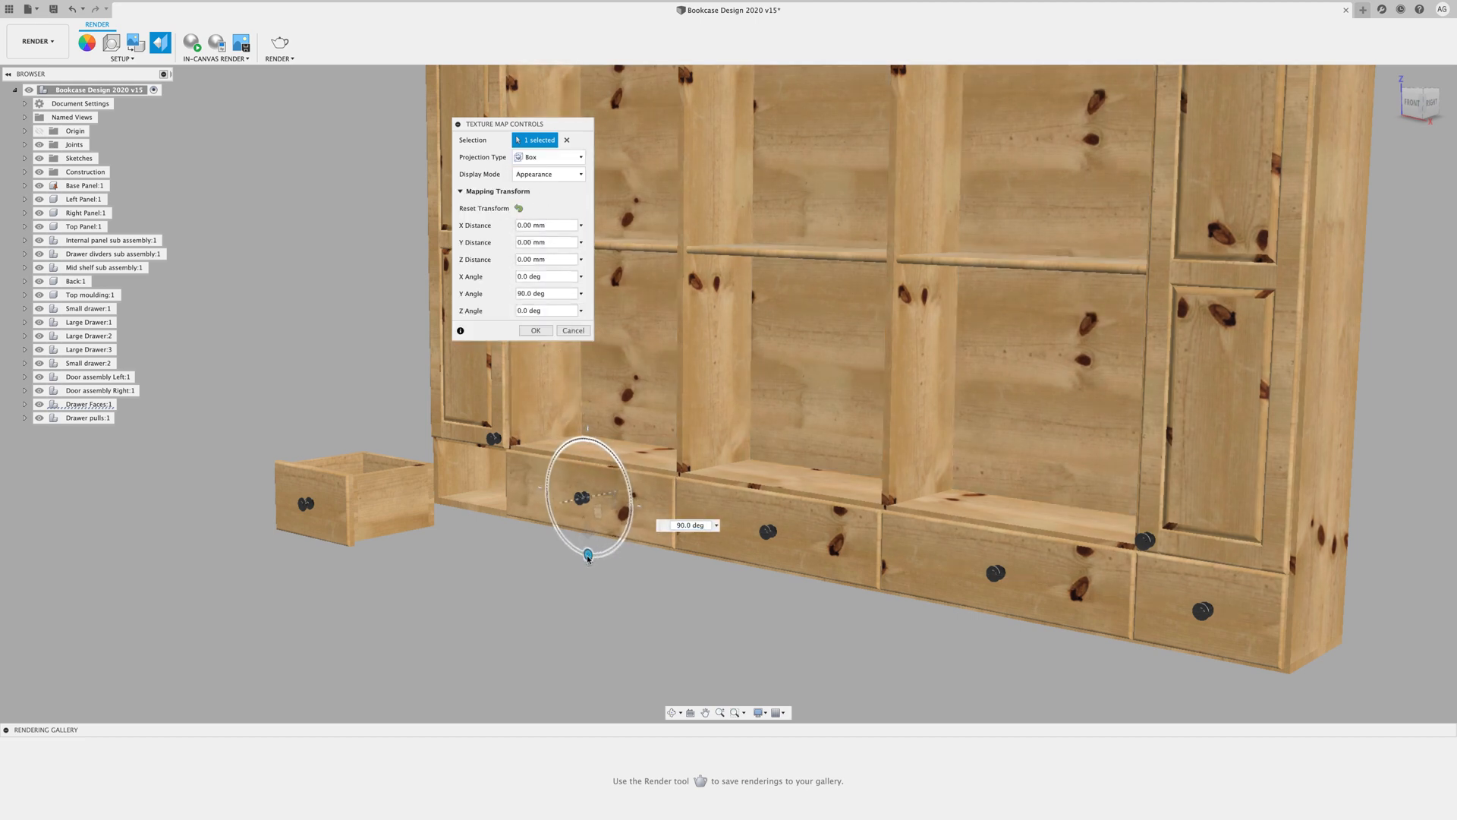
pyautogui.moveTo(589, 498); pyautogui.dragTo(515, 424)
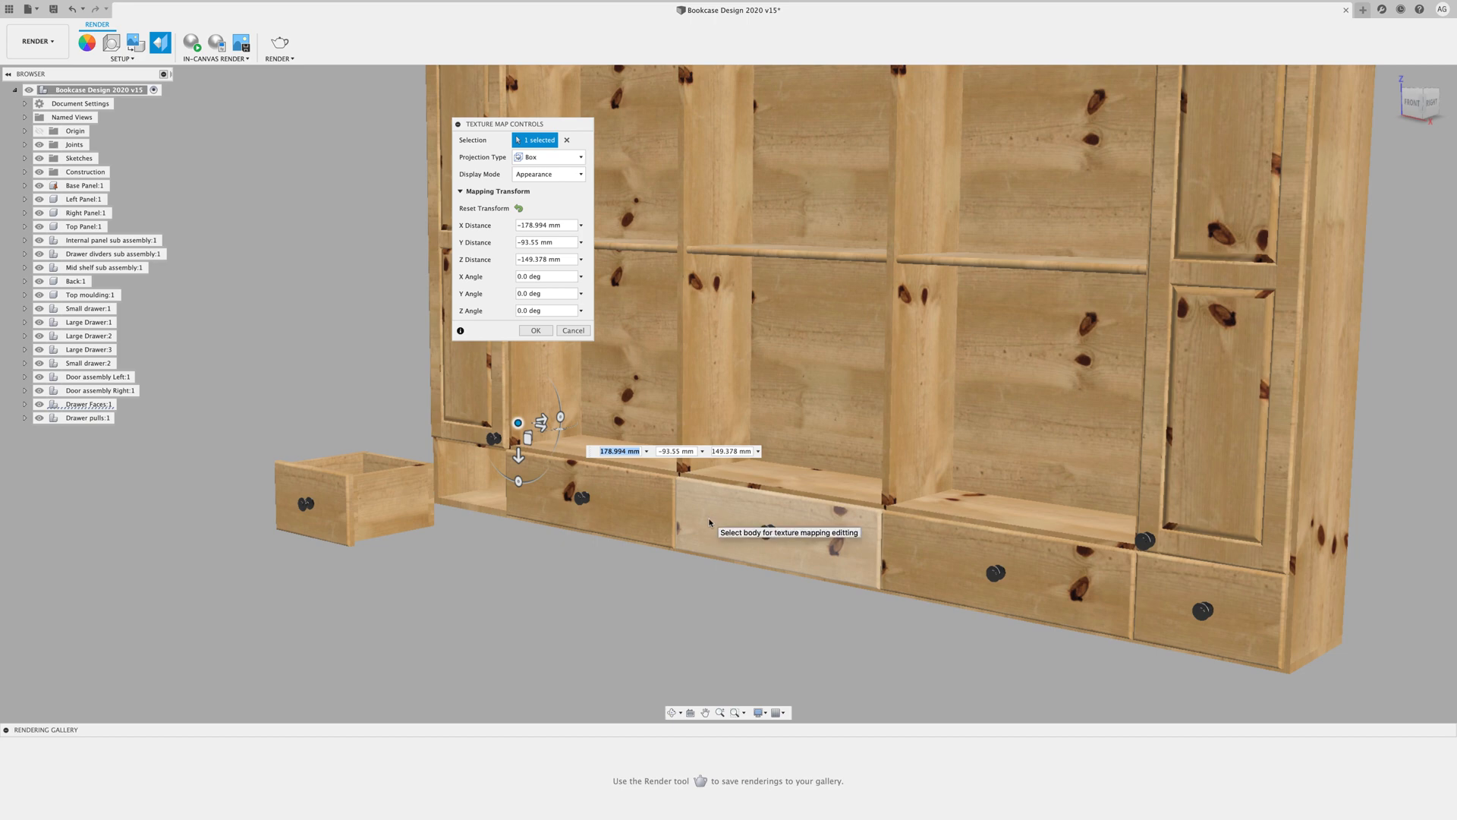
# Map the middle large drawer face with a Box projection, offset about 11.5 mm in X, 76.4 mm in Y and 94.4 mm in Z
pyautogui.click(575, 157)
pyautogui.click(546, 173)
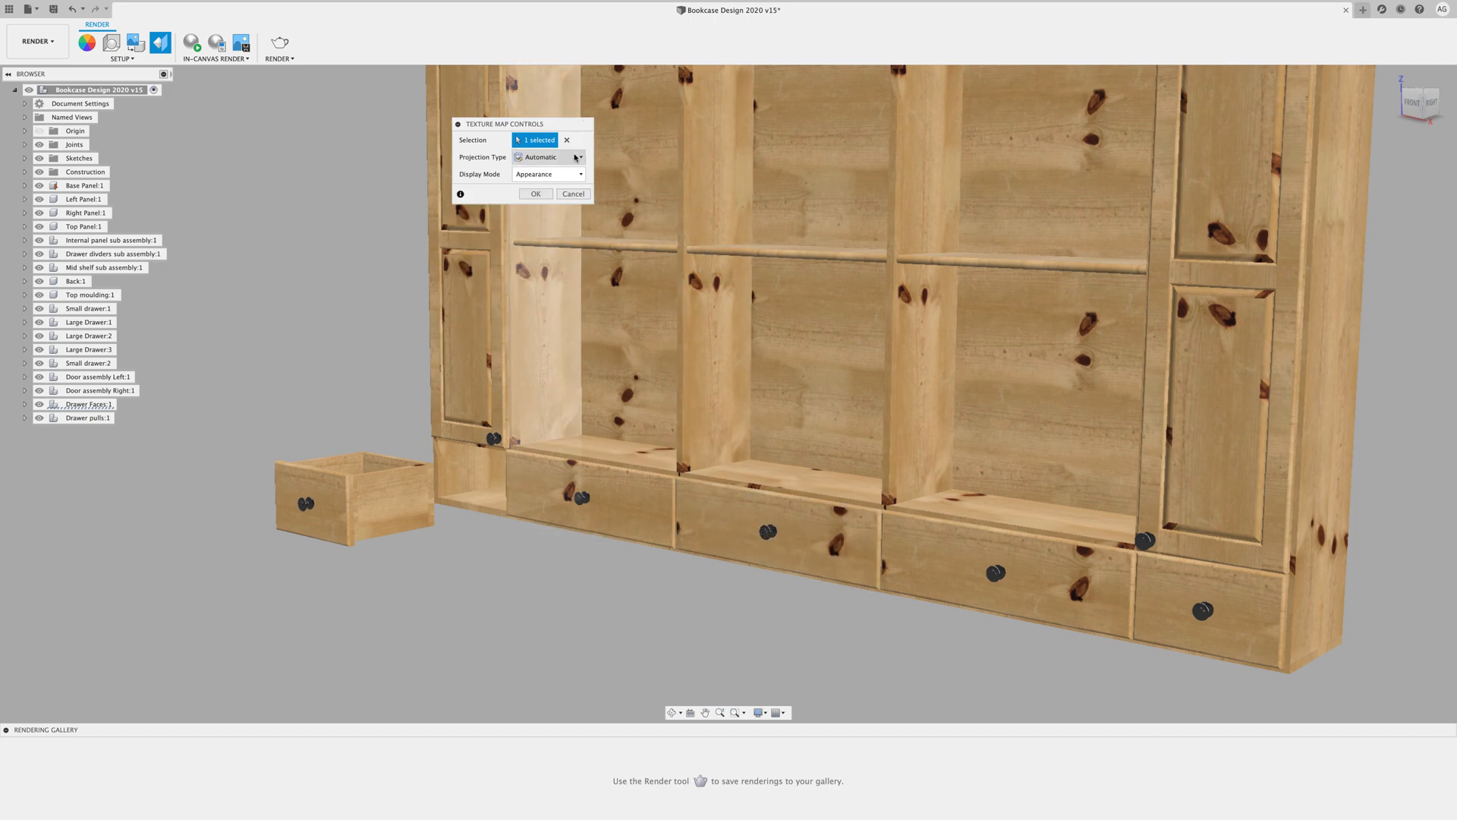
pyautogui.click(576, 157)
pyautogui.click(537, 196)
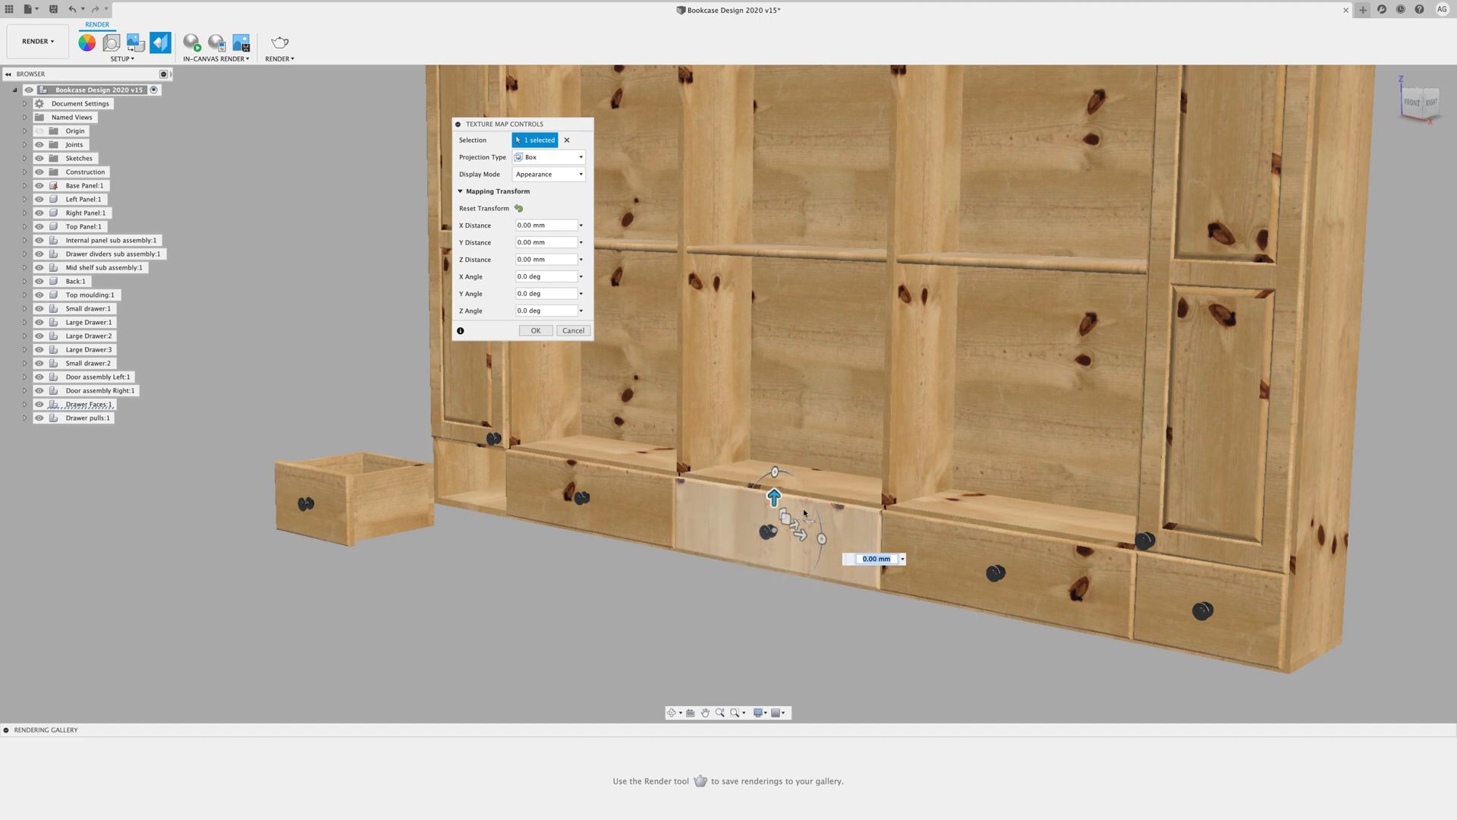
pyautogui.moveTo(822, 538)
pyautogui.mouseDown()
pyautogui.moveTo(801, 571)
pyautogui.moveTo(770, 573)
pyautogui.moveTo(829, 537)
pyautogui.mouseUp()
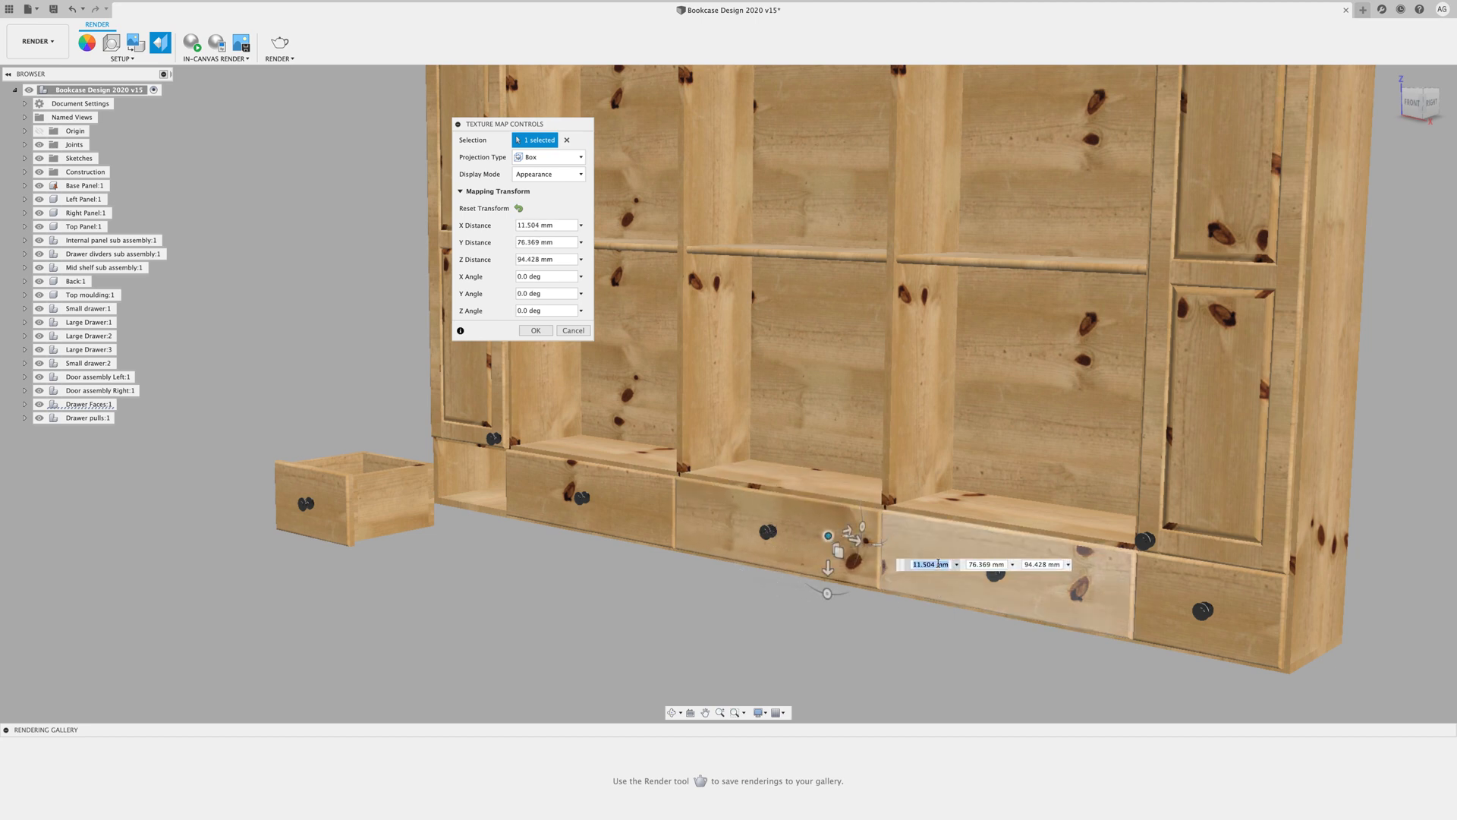
# Map the right large drawer face with a Box projection, offset about -1.9 mm in X, -57.7 mm in Y and 70.5 mm in Z, and accept
pyautogui.click(927, 545)
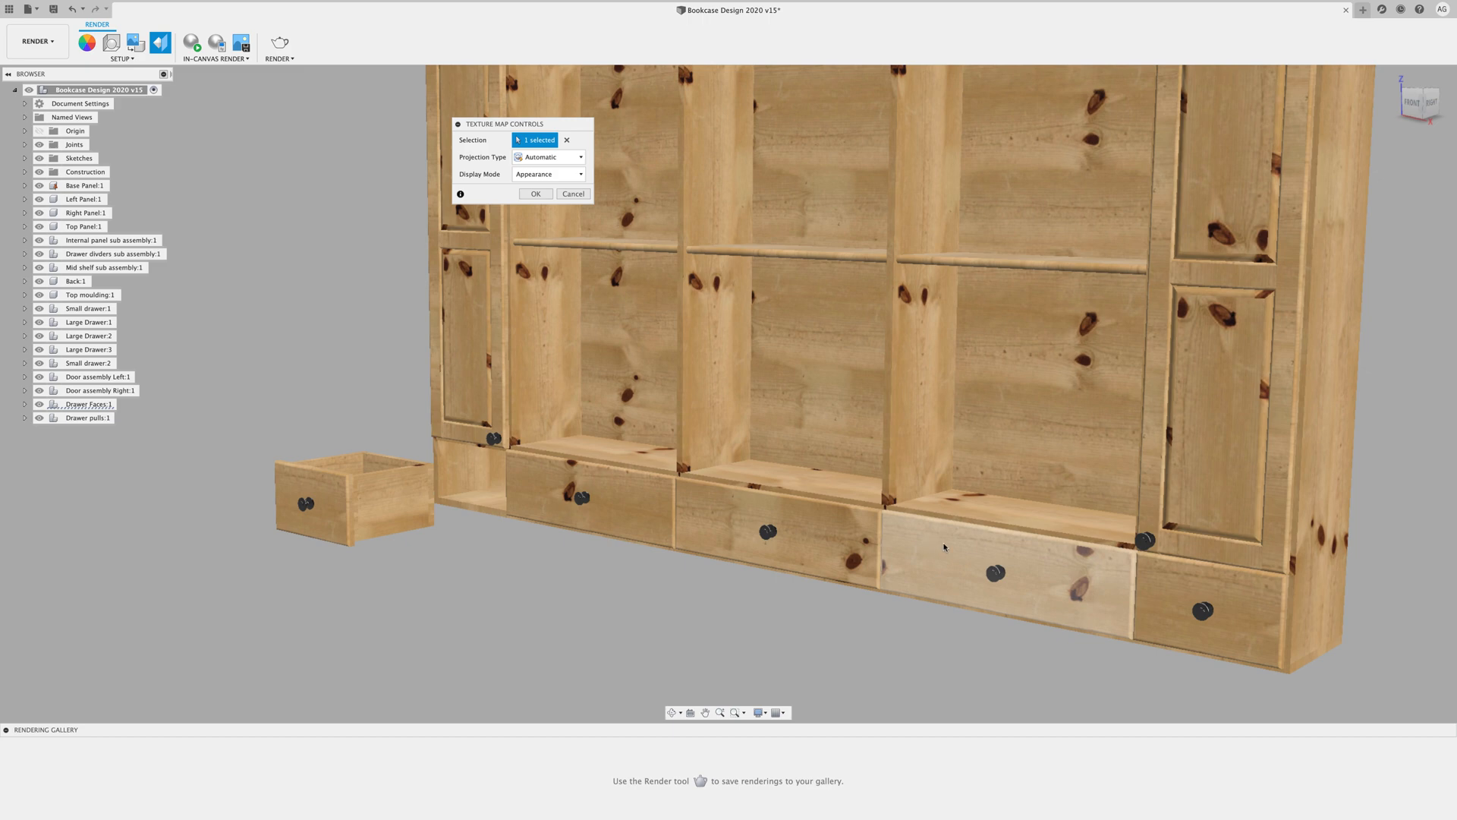
pyautogui.click(570, 157)
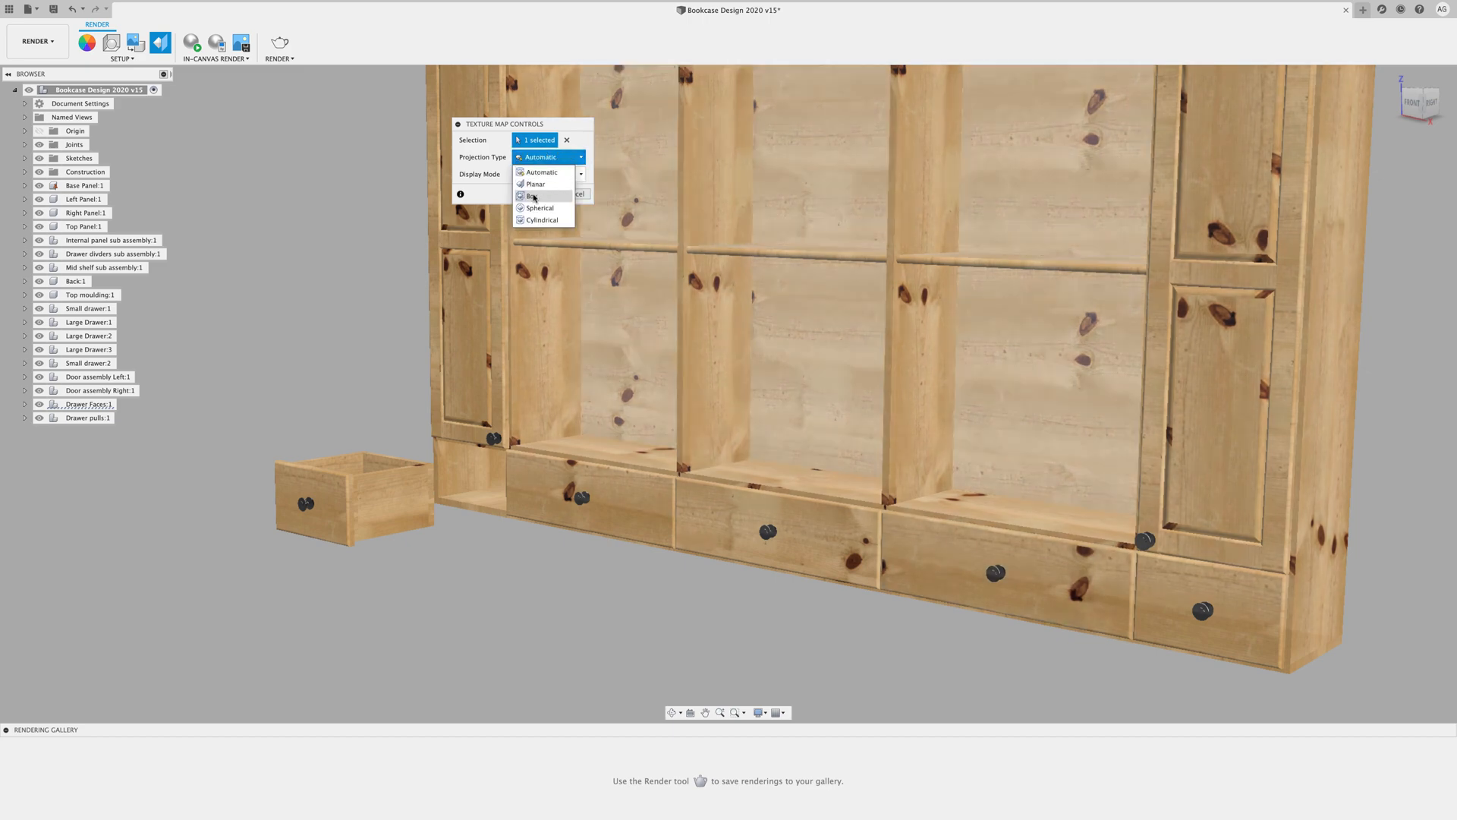
pyautogui.click(533, 196)
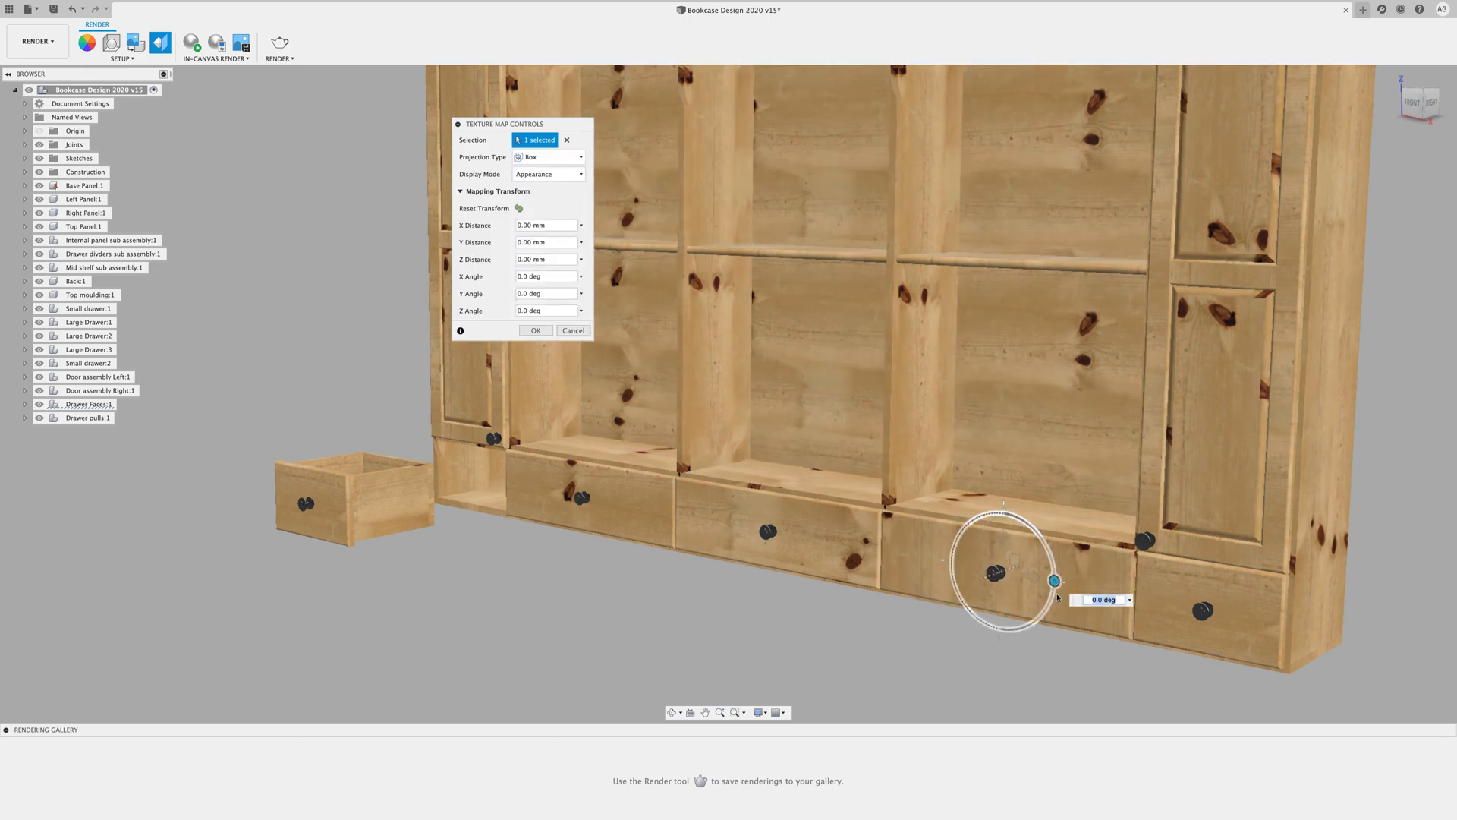
pyautogui.moveTo(1057, 596); pyautogui.dragTo(955, 569)
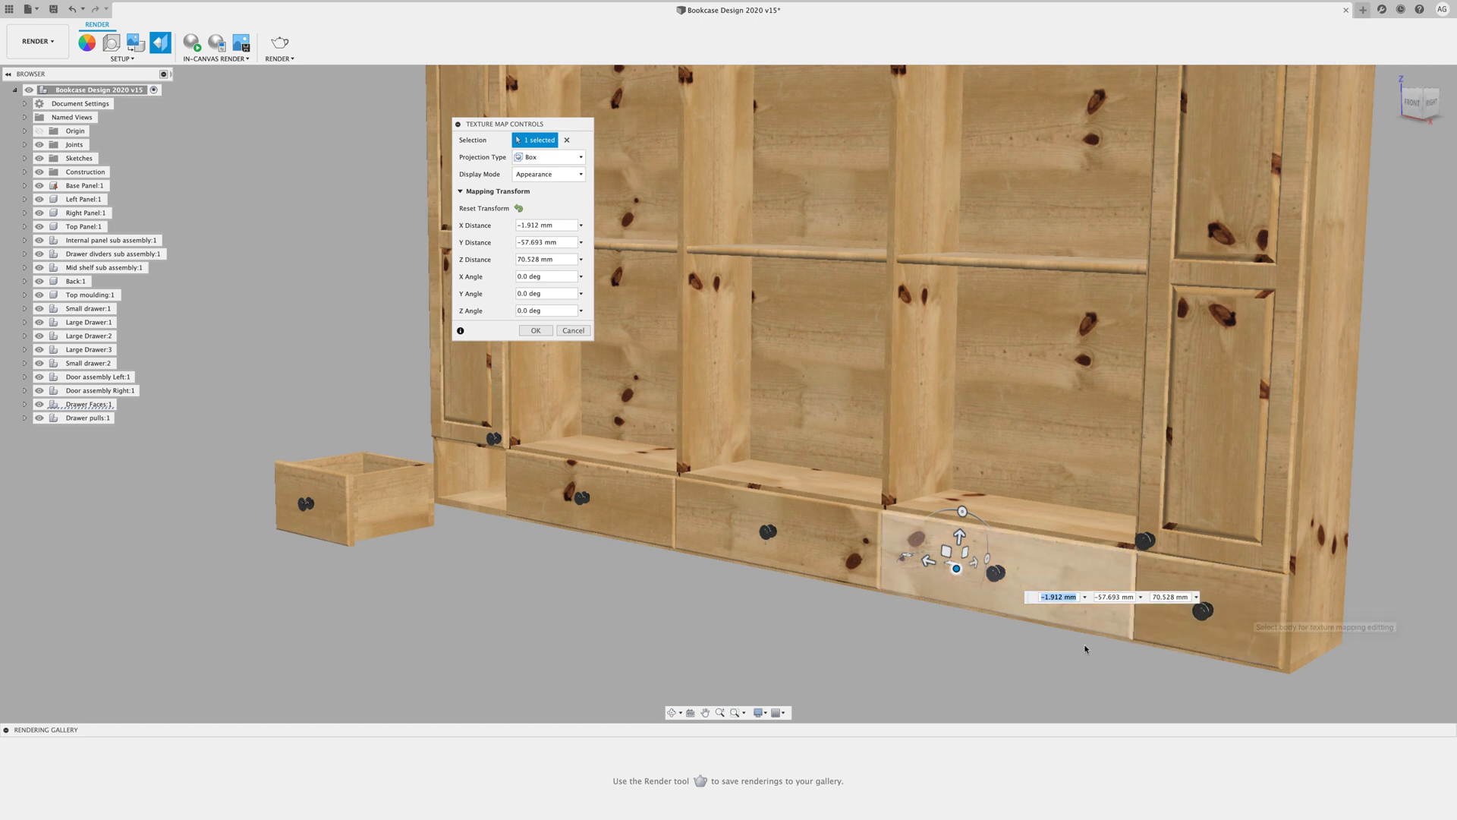
pyautogui.press('Return')
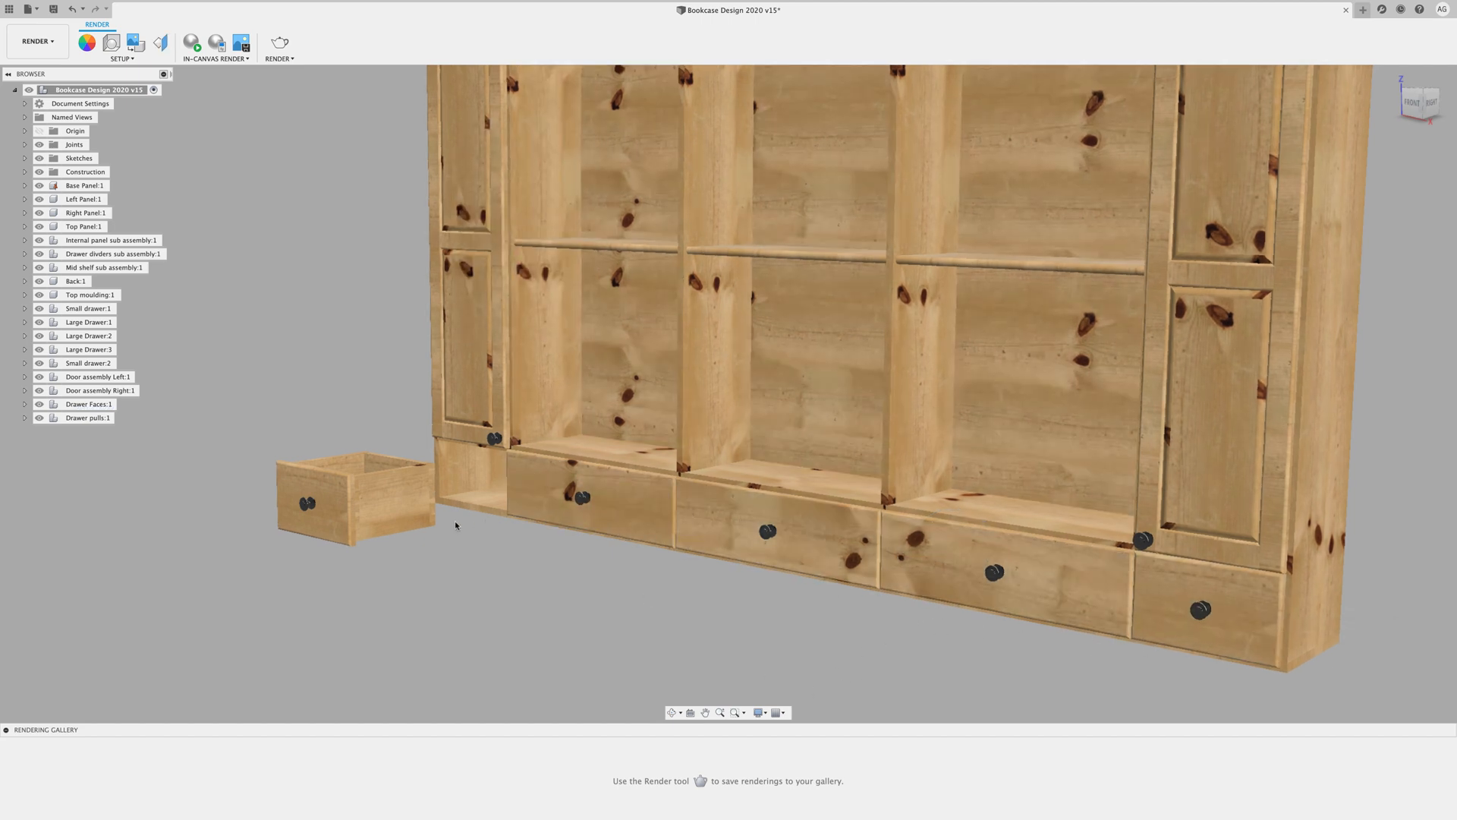
# Slide the left small drawer most of the way in and pull the left and middle large drawers partly out
pyautogui.moveTo(325, 504); pyautogui.dragTo(419, 486)
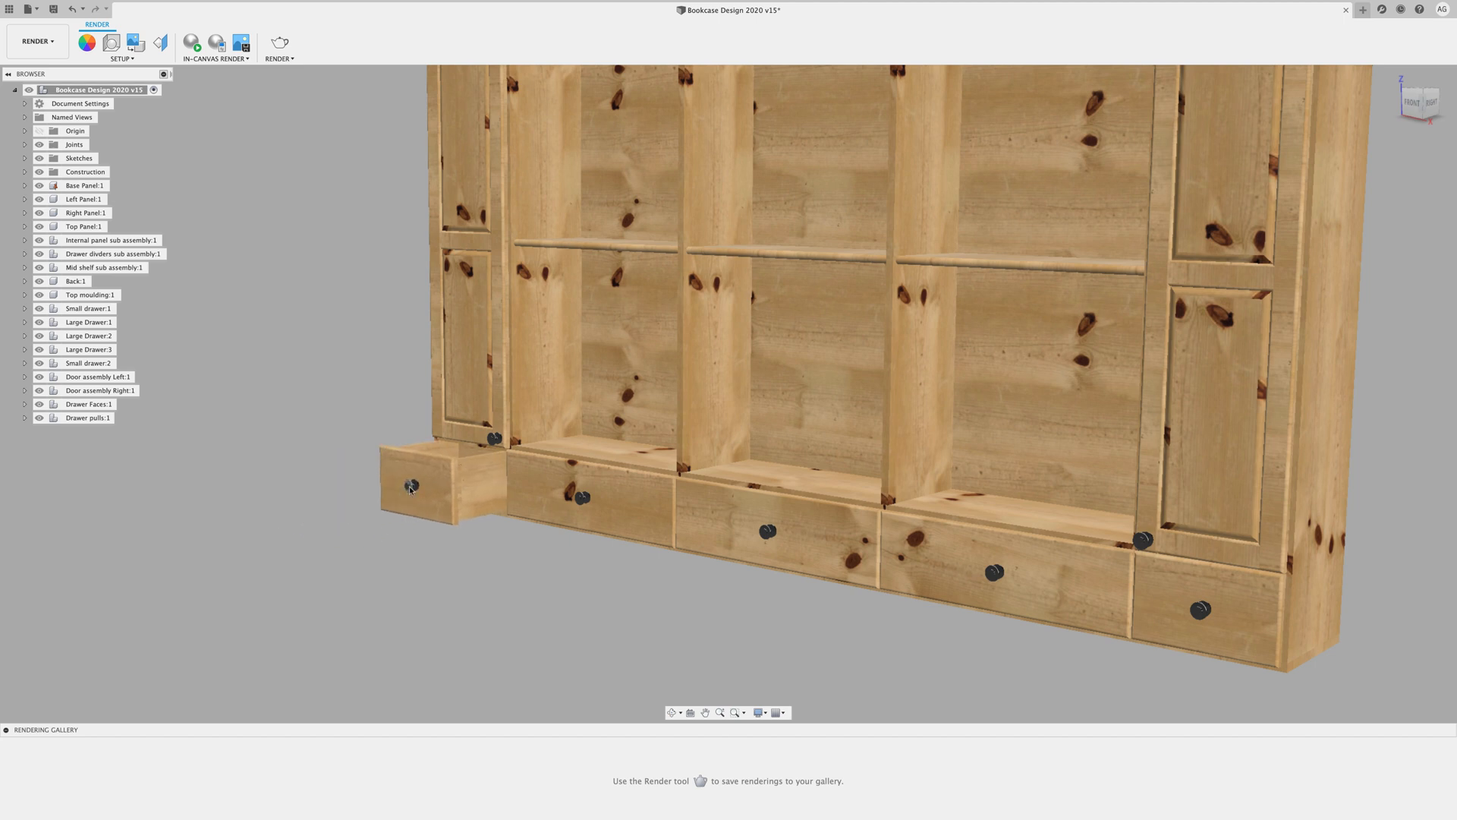
pyautogui.moveTo(546, 512); pyautogui.dragTo(549, 513)
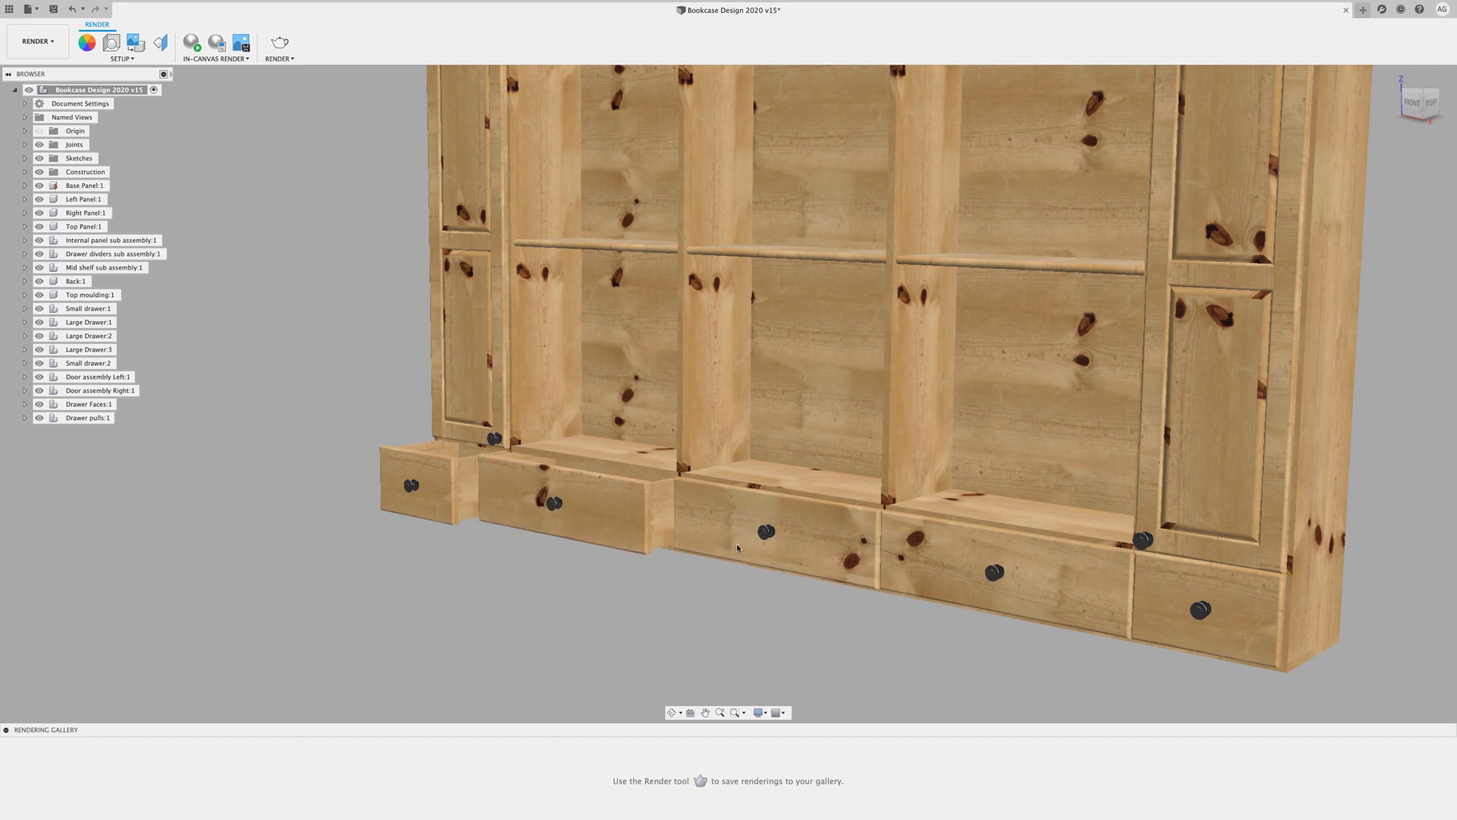
pyautogui.moveTo(737, 547)
pyautogui.mouseDown()
pyautogui.moveTo(712, 559)
pyautogui.moveTo(749, 546)
pyautogui.mouseUp()
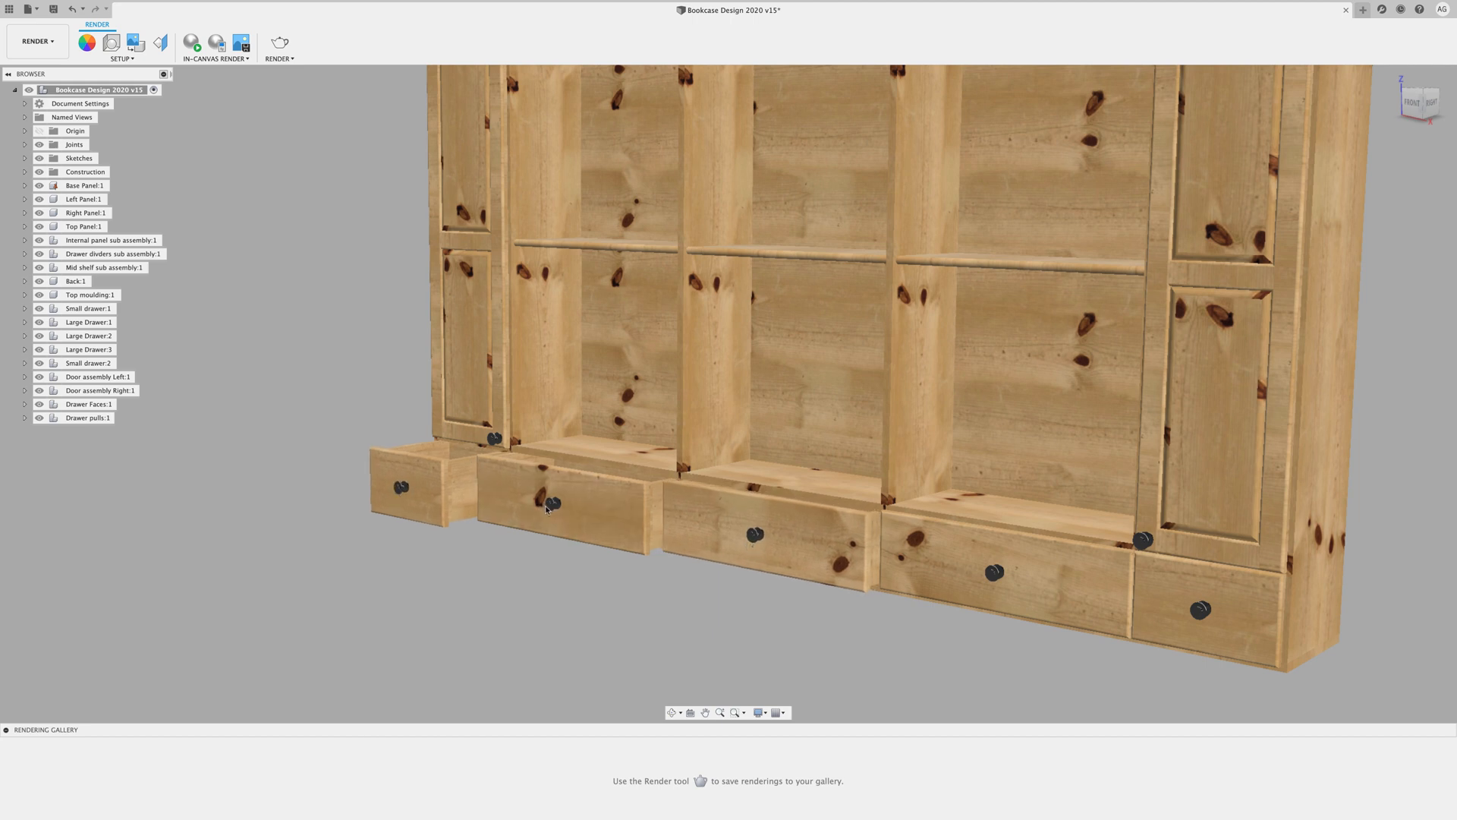
pyautogui.moveTo(546, 509); pyautogui.dragTo(538, 510)
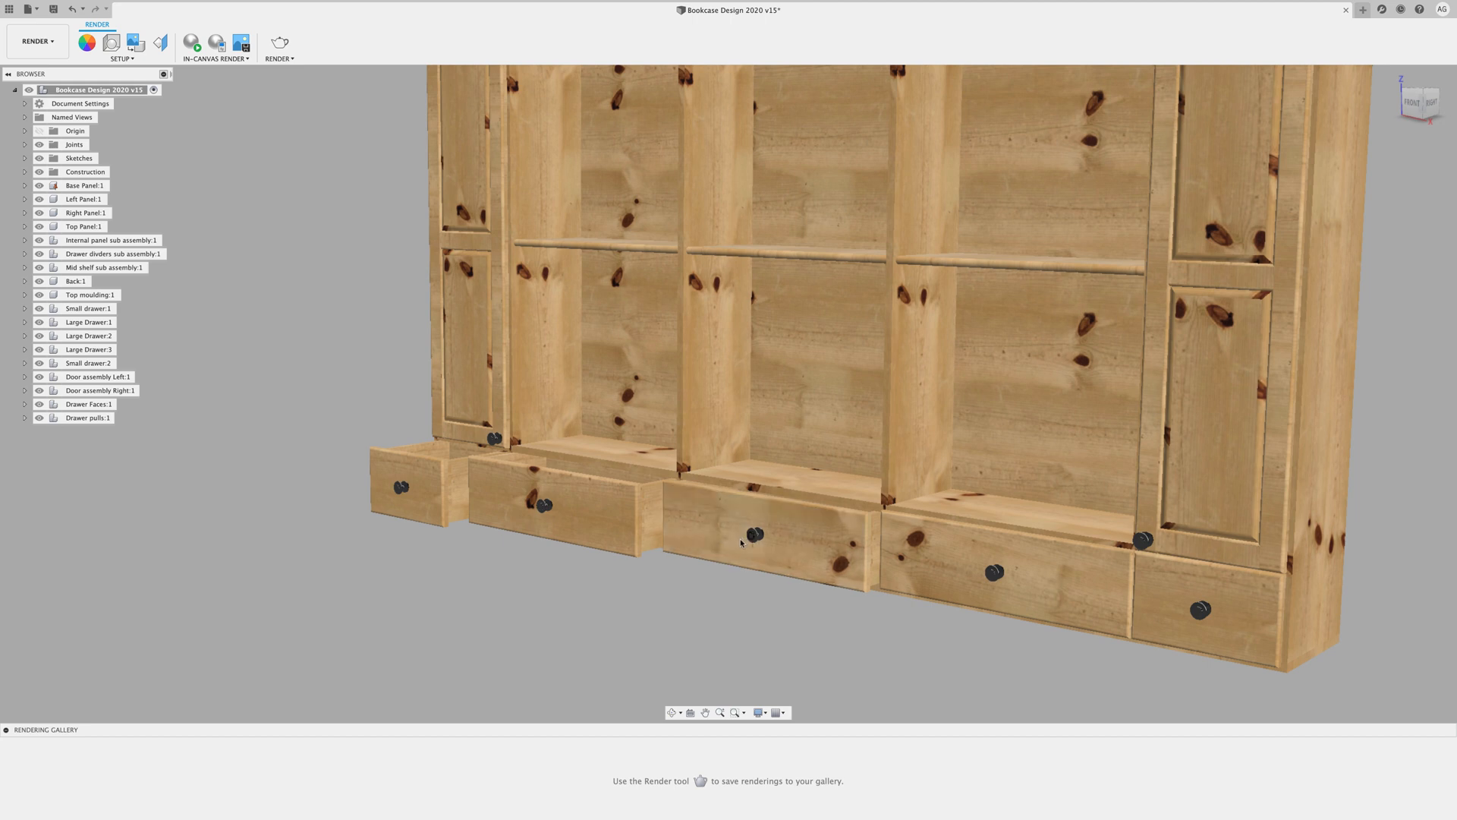
pyautogui.moveTo(741, 540); pyautogui.dragTo(736, 541)
pyautogui.scroll(-5, 738, 541)
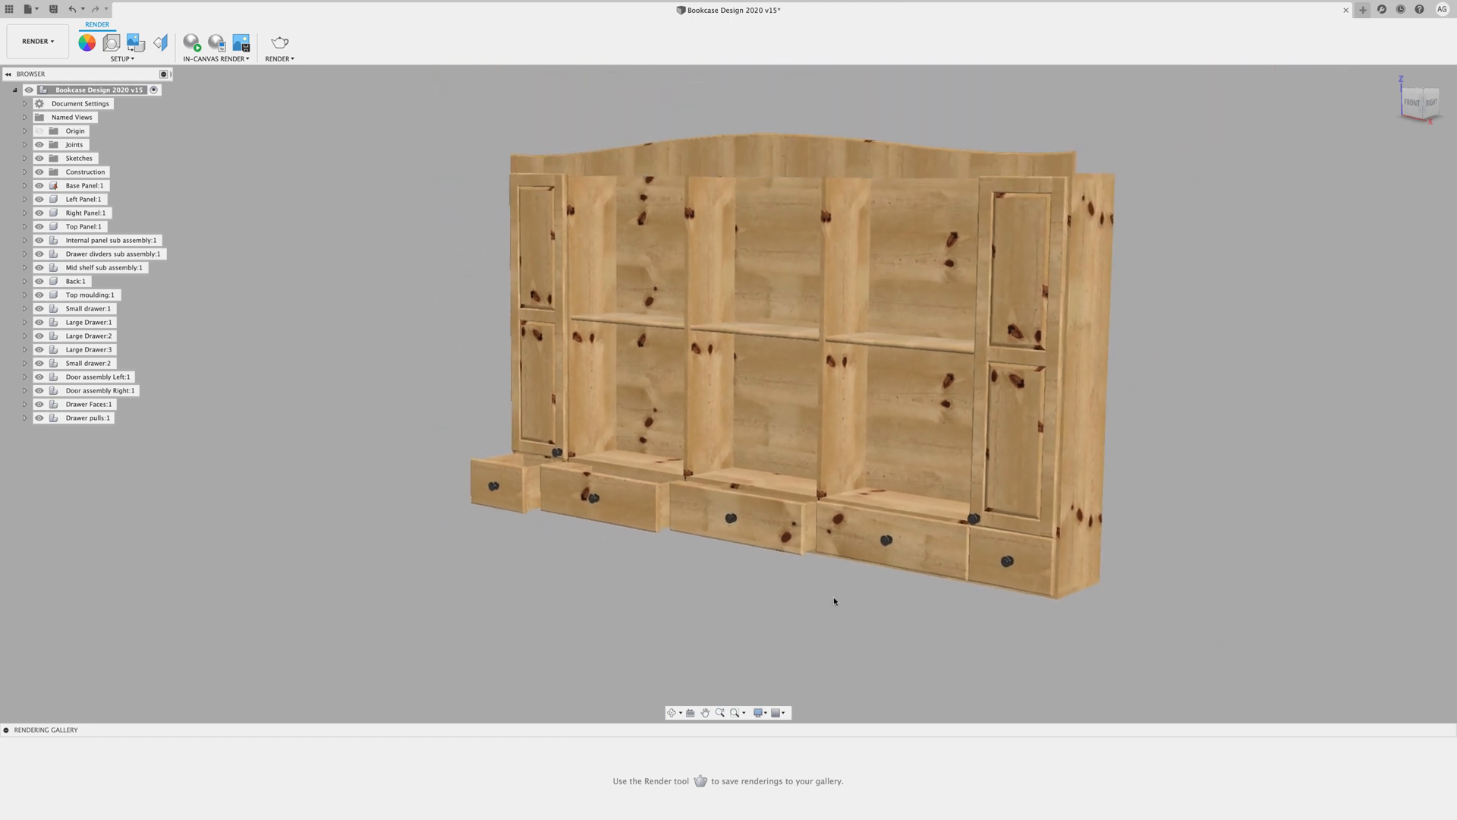
pyautogui.scroll(3, 834, 600)
pyautogui.scroll(-2, 834, 600)
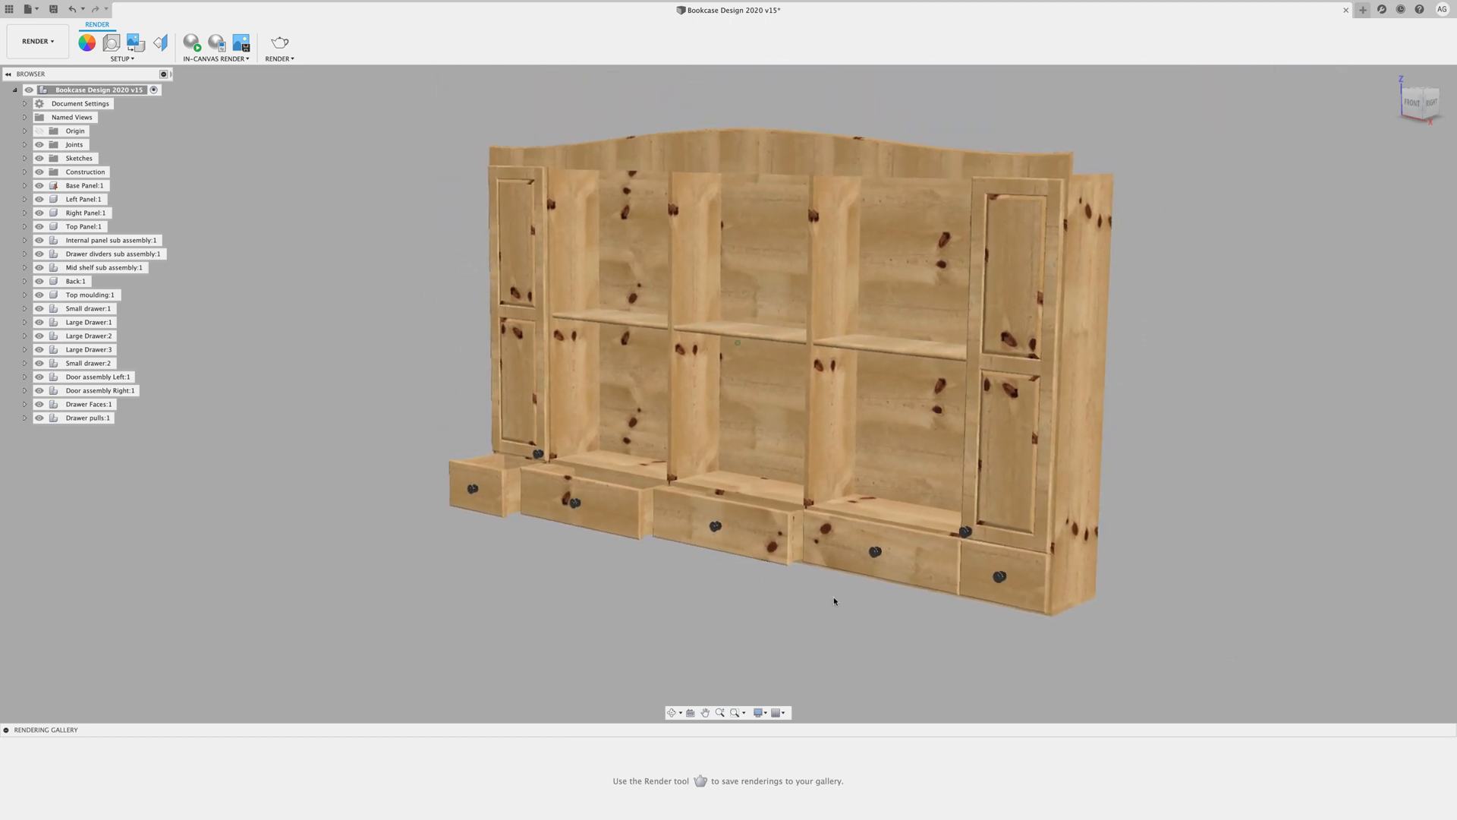
# Map the left door's upper panel with a Box projection, offset about -66.1 mm in X, -62.6 mm in Y and -38.7 mm in Z
pyautogui.click(161, 44)
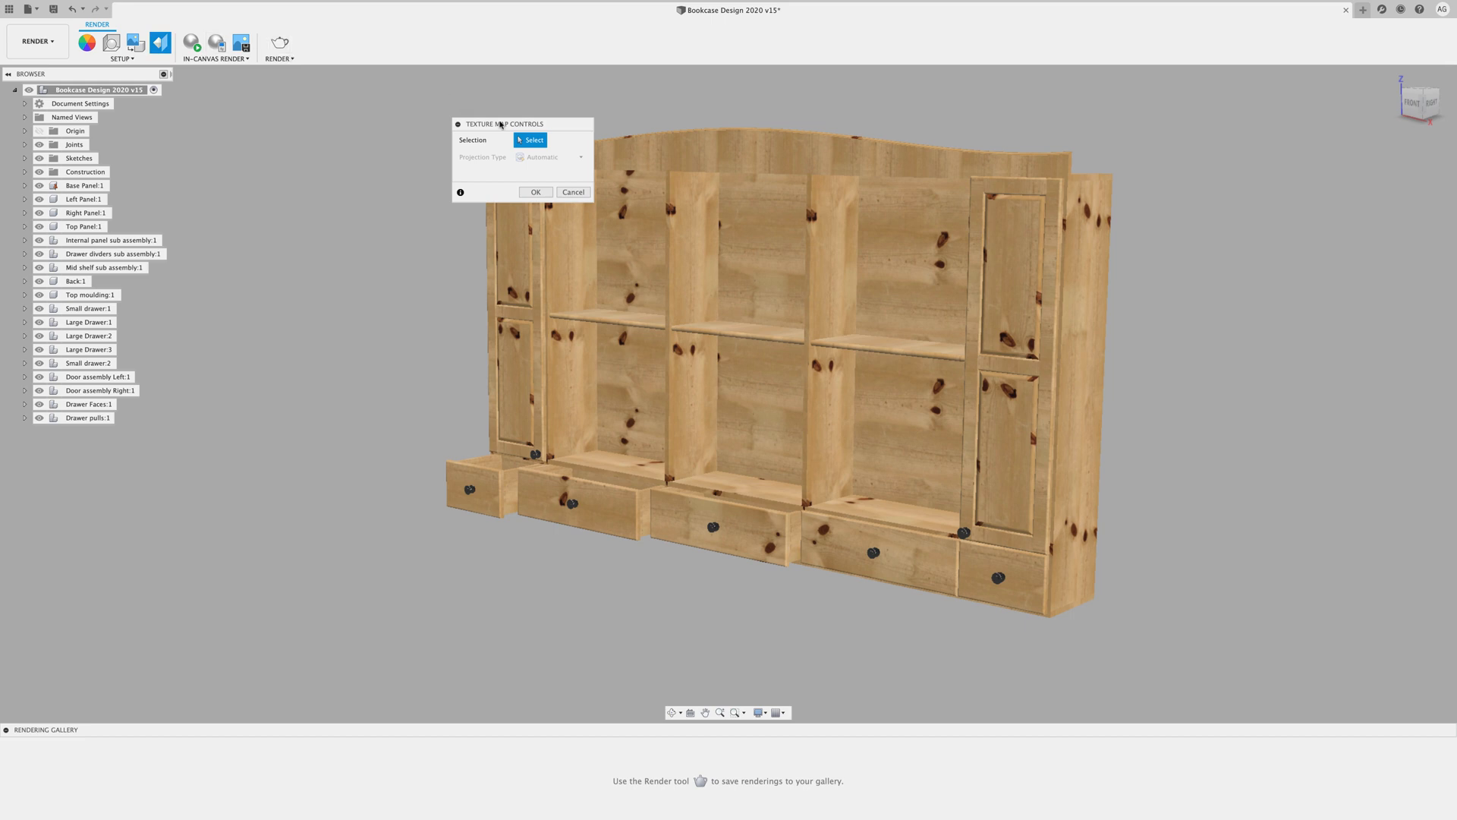
pyautogui.moveTo(501, 124); pyautogui.dragTo(402, 121)
pyautogui.click(510, 229)
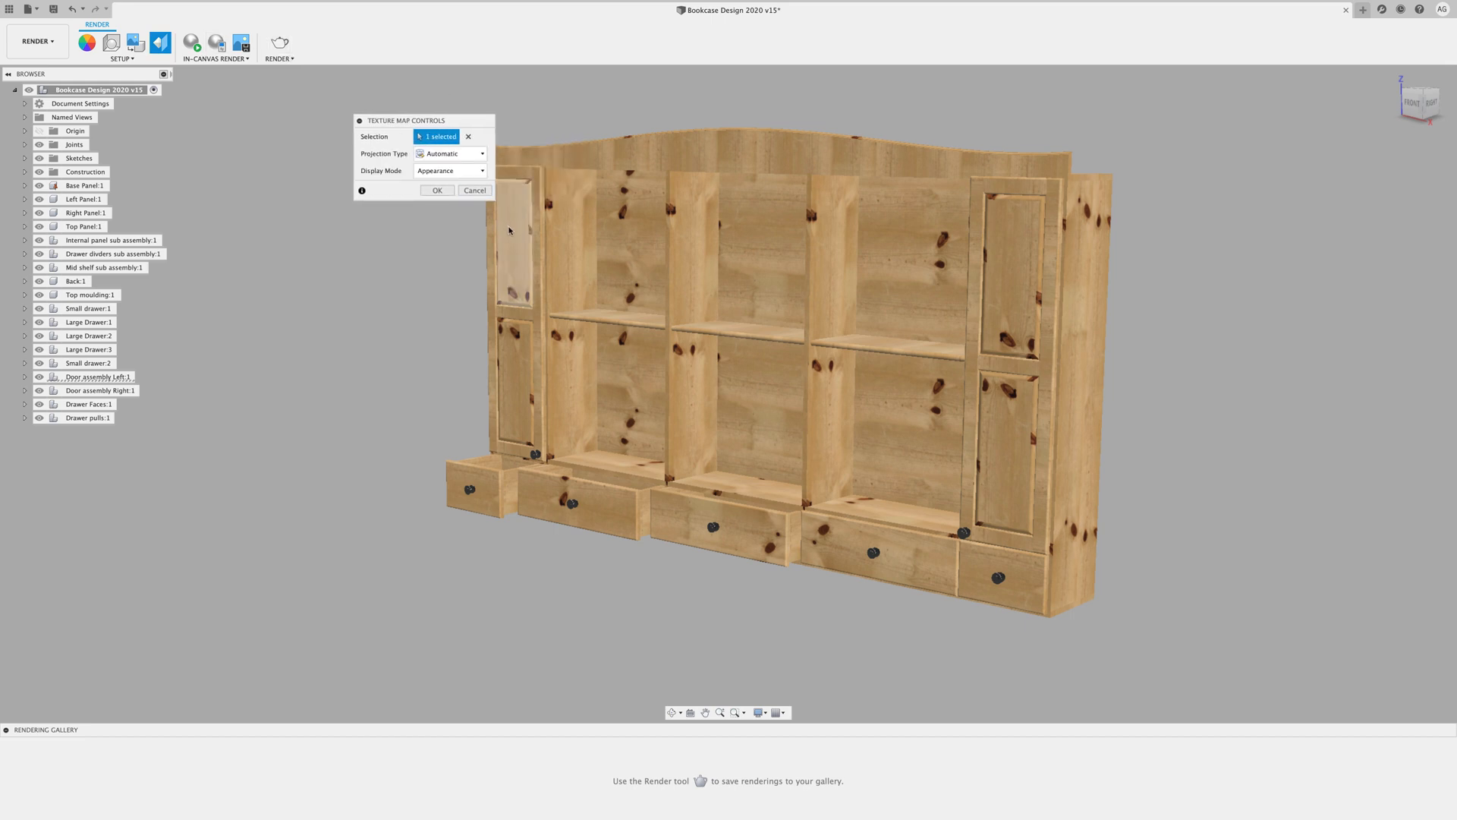
pyautogui.click(478, 154)
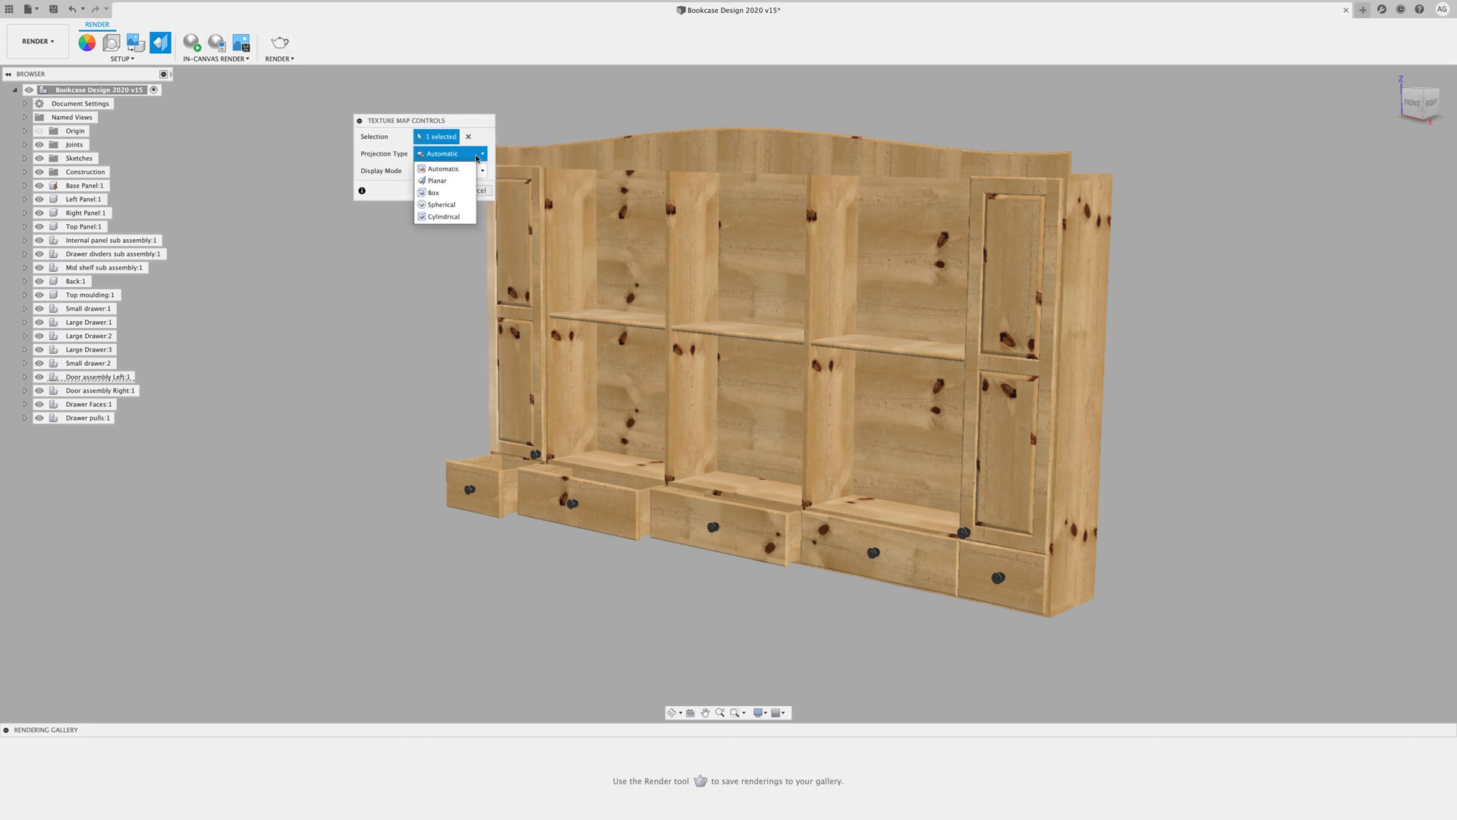
pyautogui.click(437, 192)
pyautogui.moveTo(454, 121); pyautogui.dragTo(327, 126)
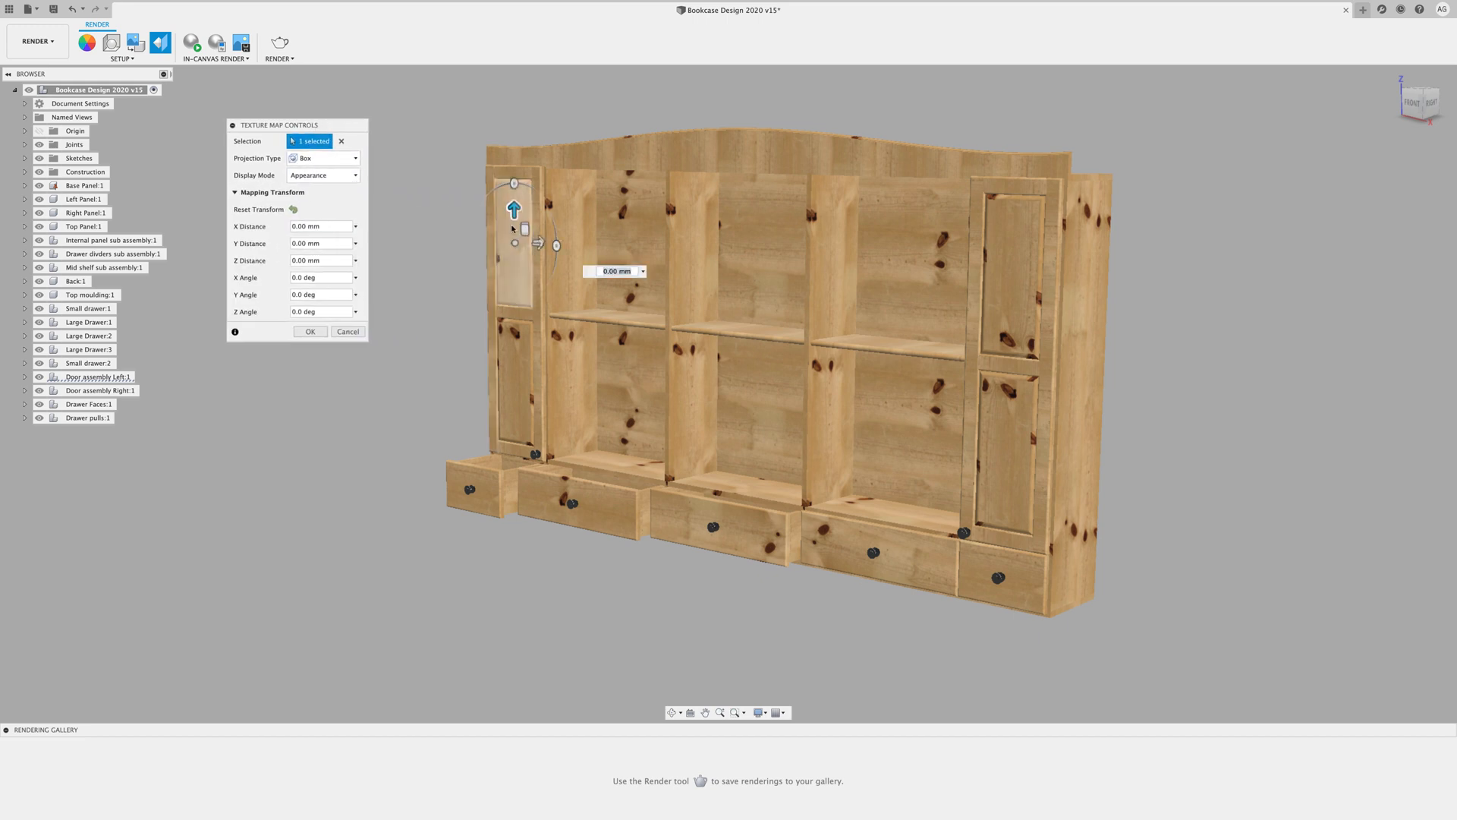
pyautogui.moveTo(512, 244); pyautogui.dragTo(489, 253)
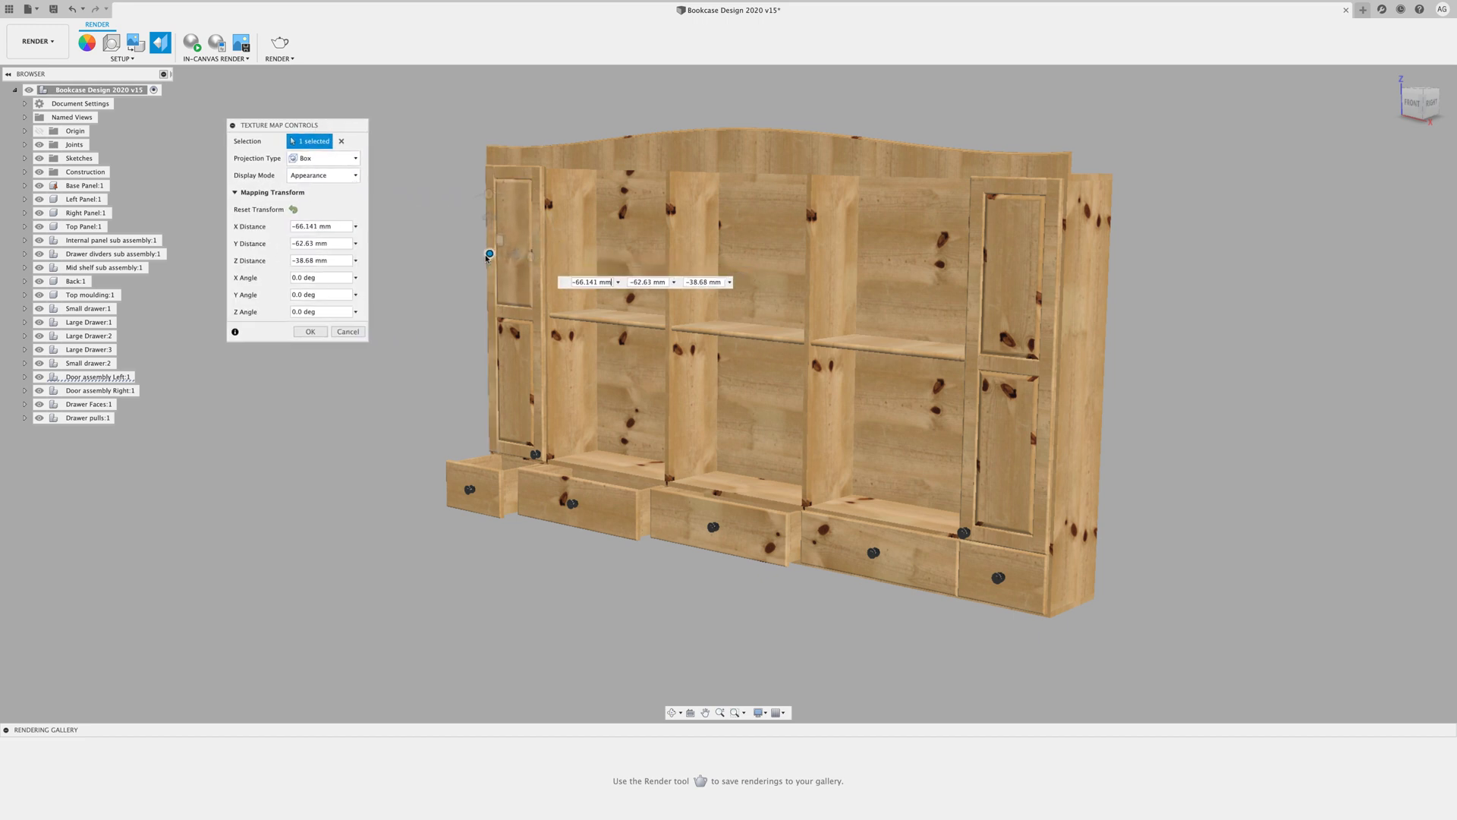
# Map the left door's lower panel with a Box projection, offset about 105.4 mm in X, 82 mm in Y and -27.7 mm in Z
pyautogui.click(509, 372)
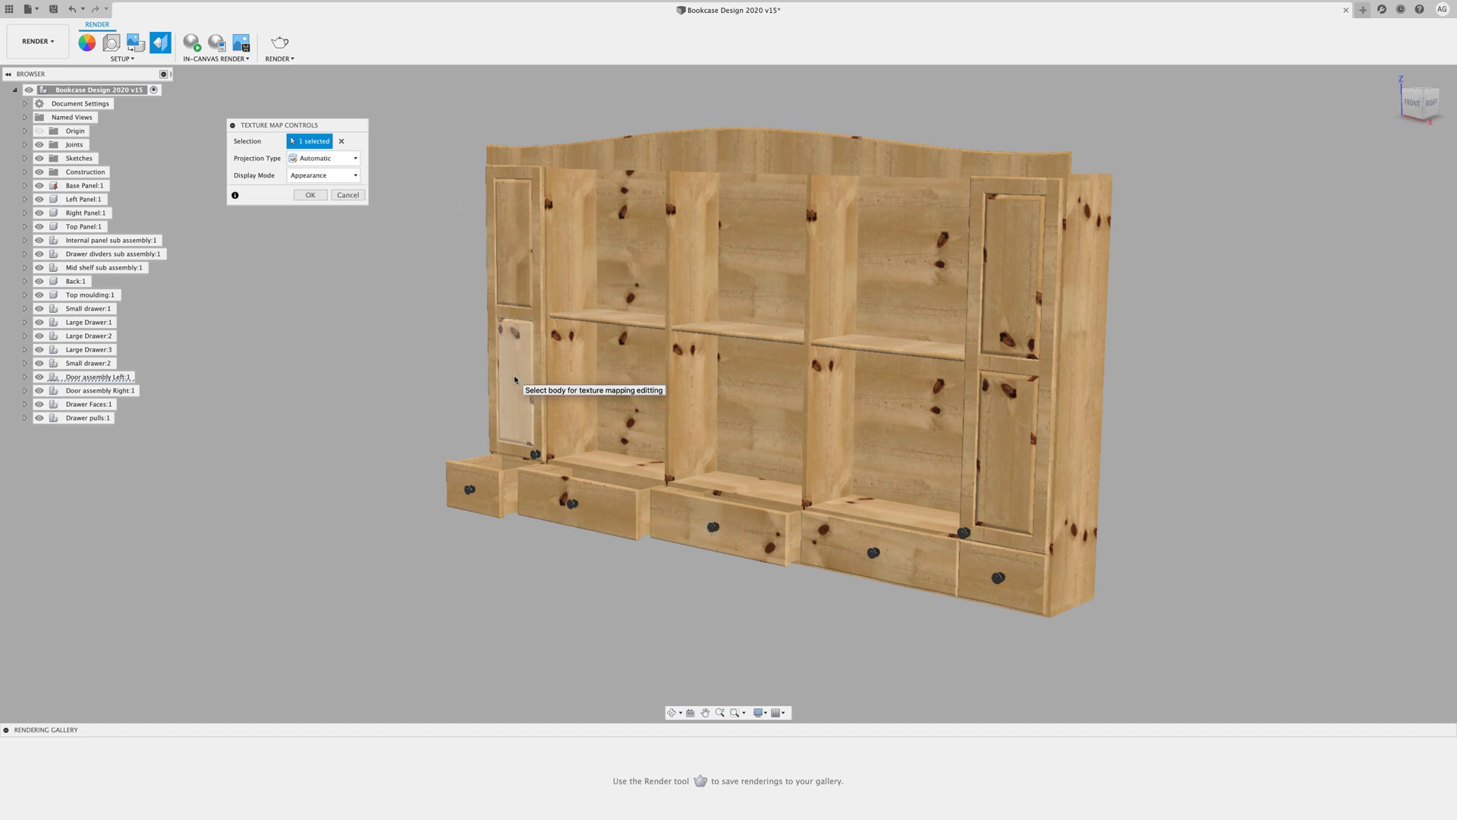
pyautogui.click(331, 159)
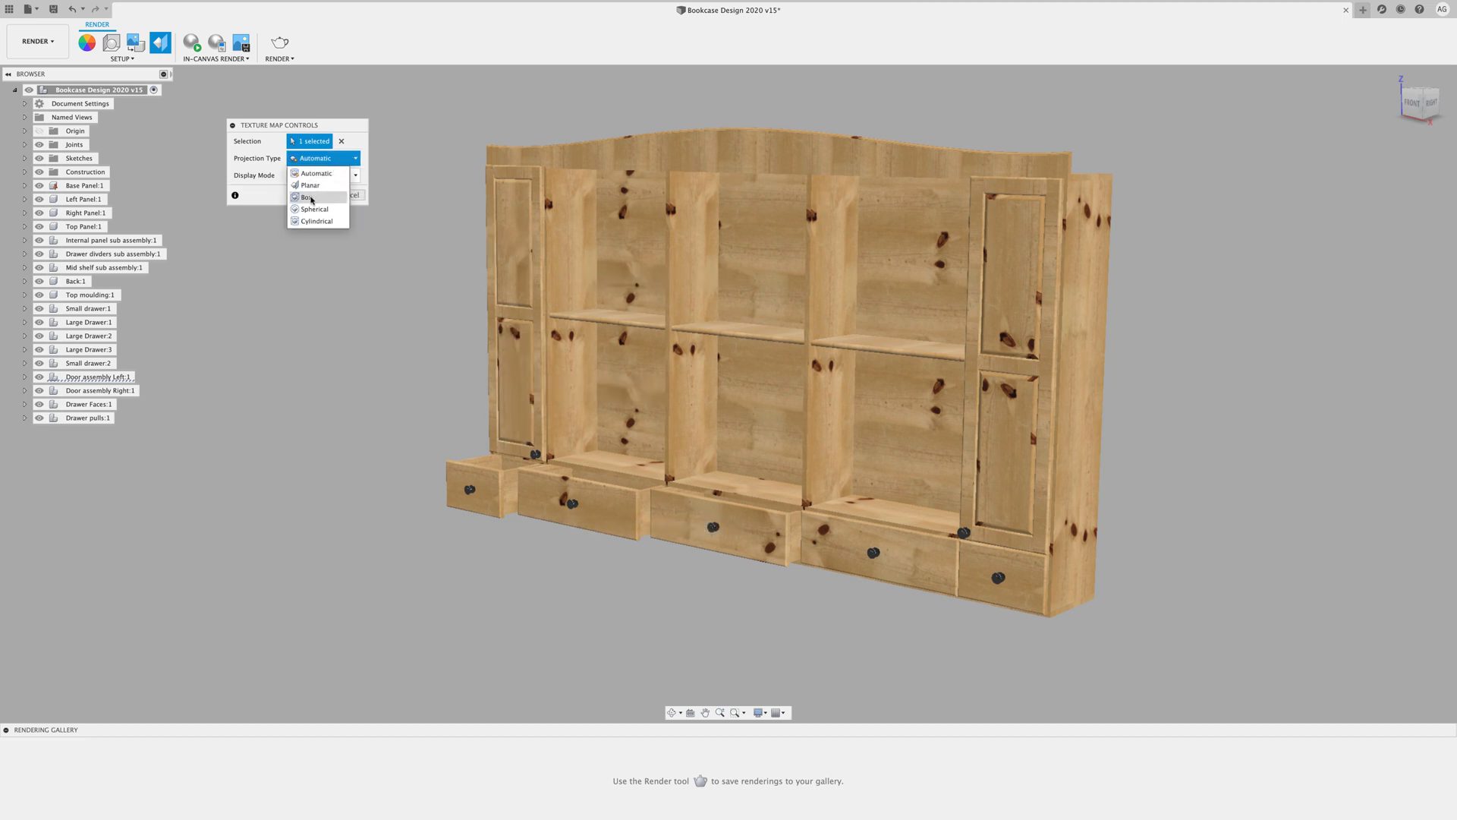
pyautogui.click(308, 198)
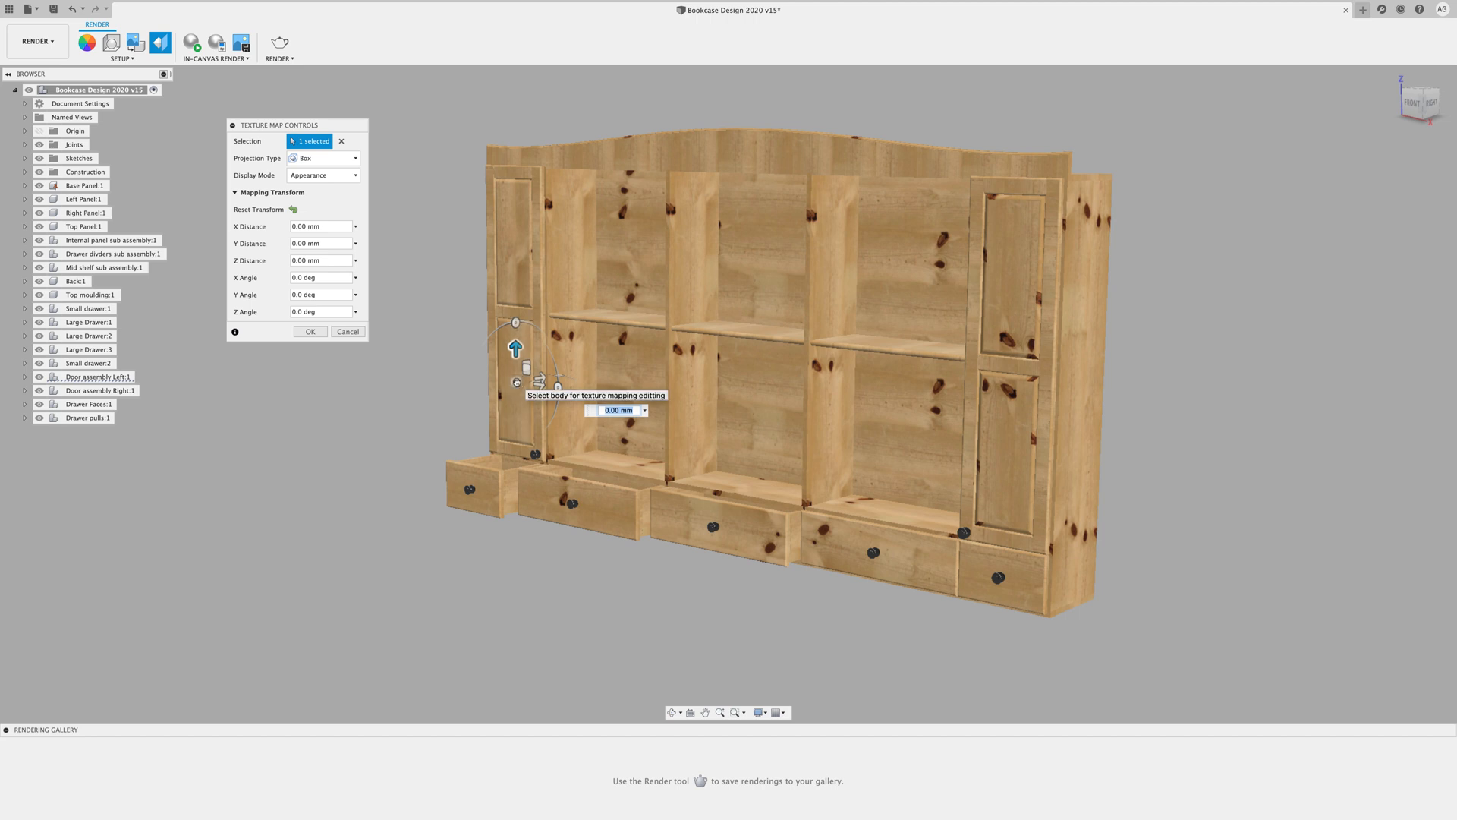
pyautogui.moveTo(517, 382); pyautogui.dragTo(553, 390)
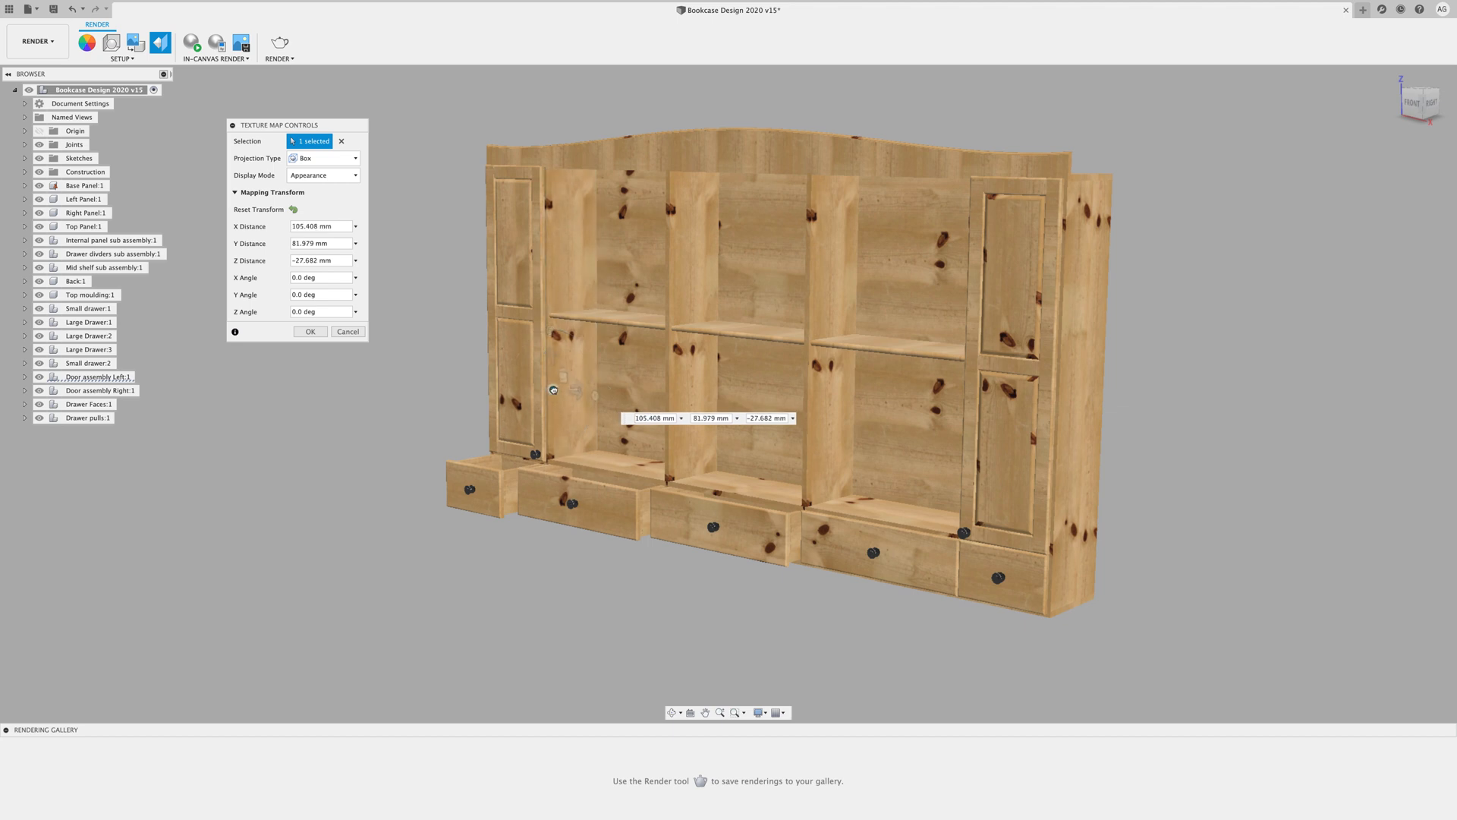
# Map the right door's upper panel with a Box projection, offset about 59.1 mm in X, -22.2 mm in Y and -134.8 mm in Z
pyautogui.click(1011, 293)
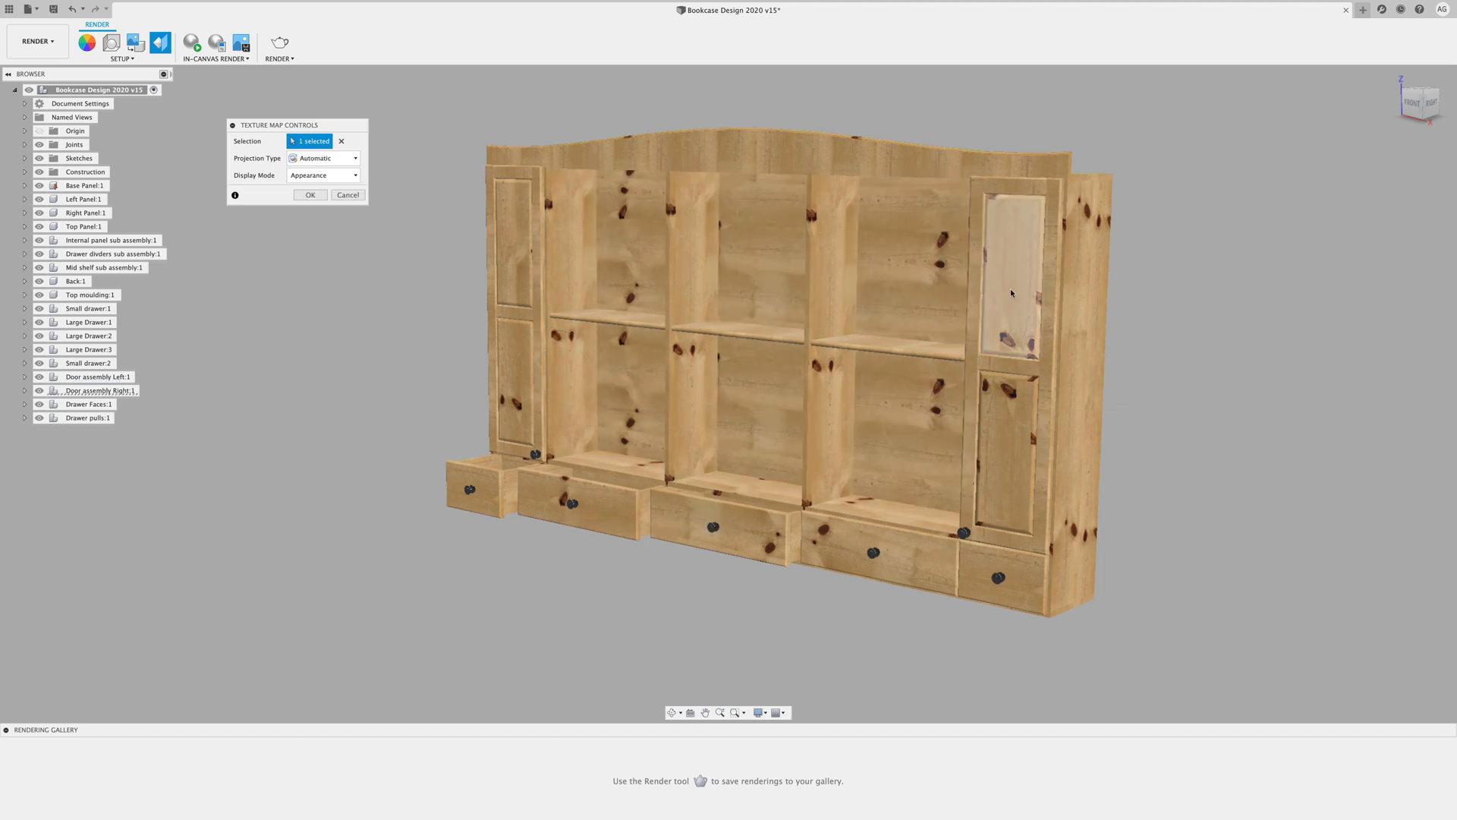
pyautogui.click(334, 160)
pyautogui.click(308, 197)
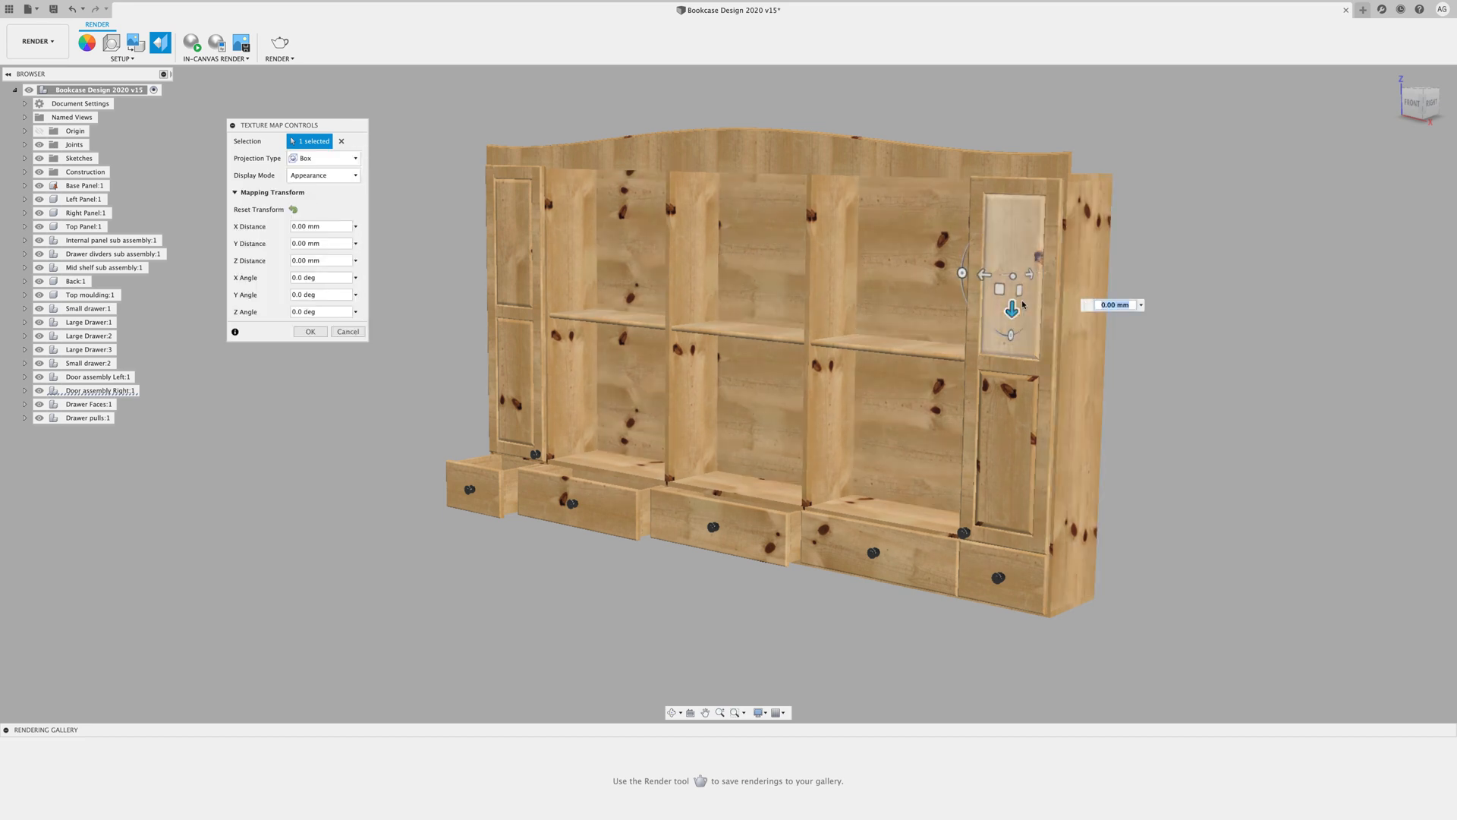
pyautogui.moveTo(1013, 277); pyautogui.dragTo(990, 236)
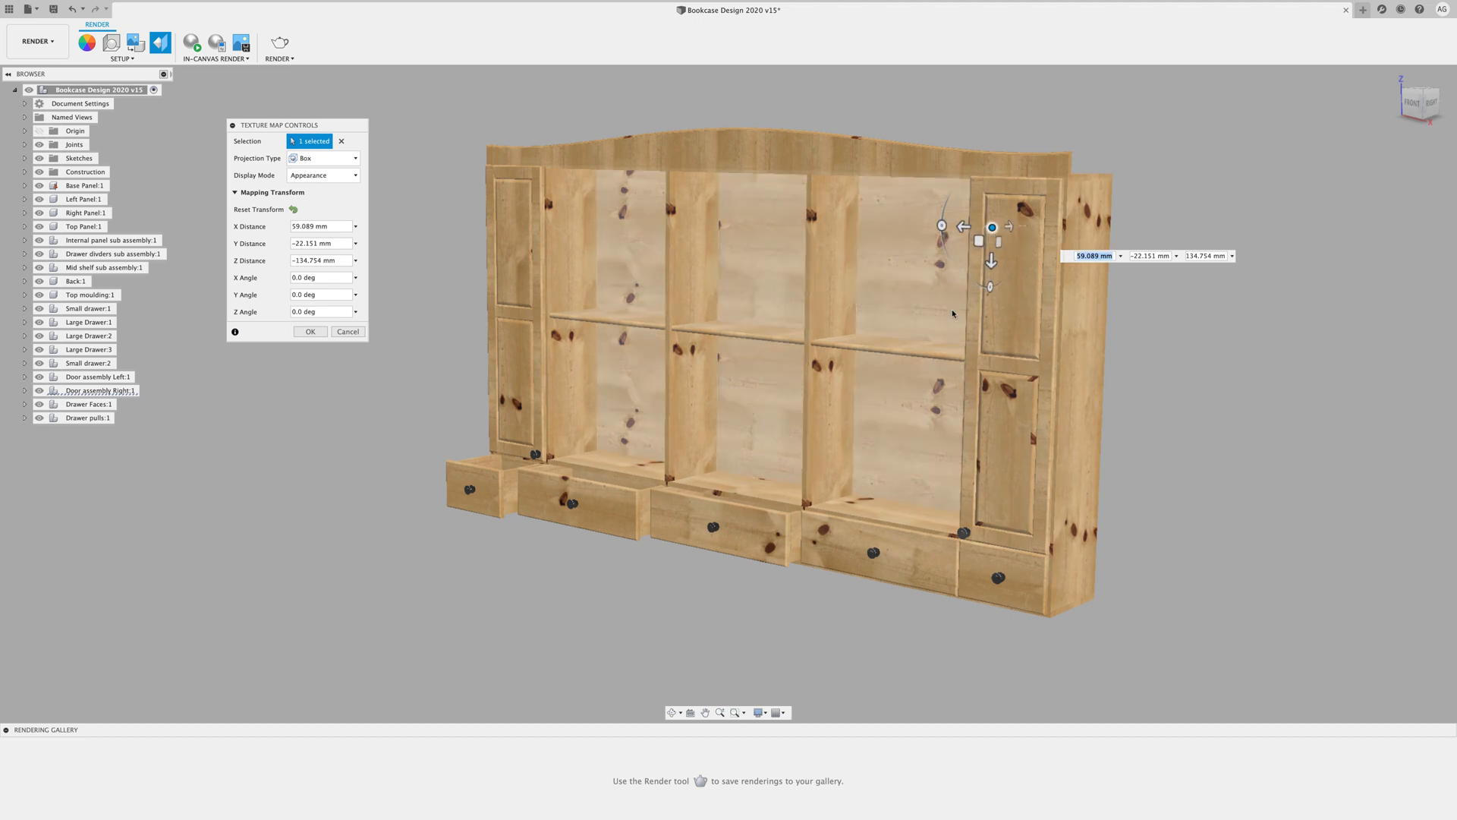
# Map the right door's lower panel with a Box projection, offset about 25.9 mm in X, -23 mm in Y and 7.5 mm in Z, and accept
pyautogui.click(989, 478)
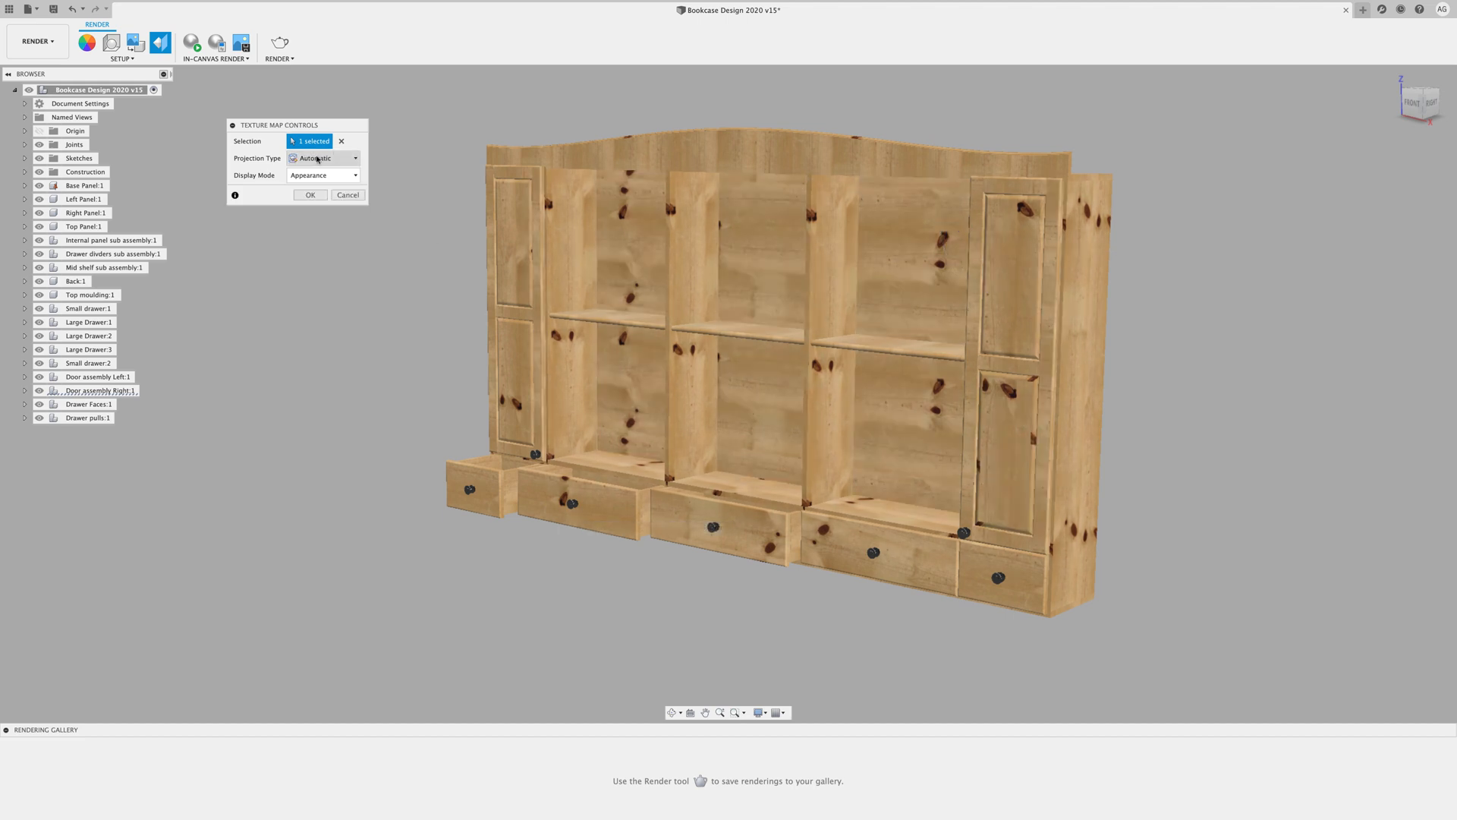
pyautogui.click(315, 158)
pyautogui.click(307, 198)
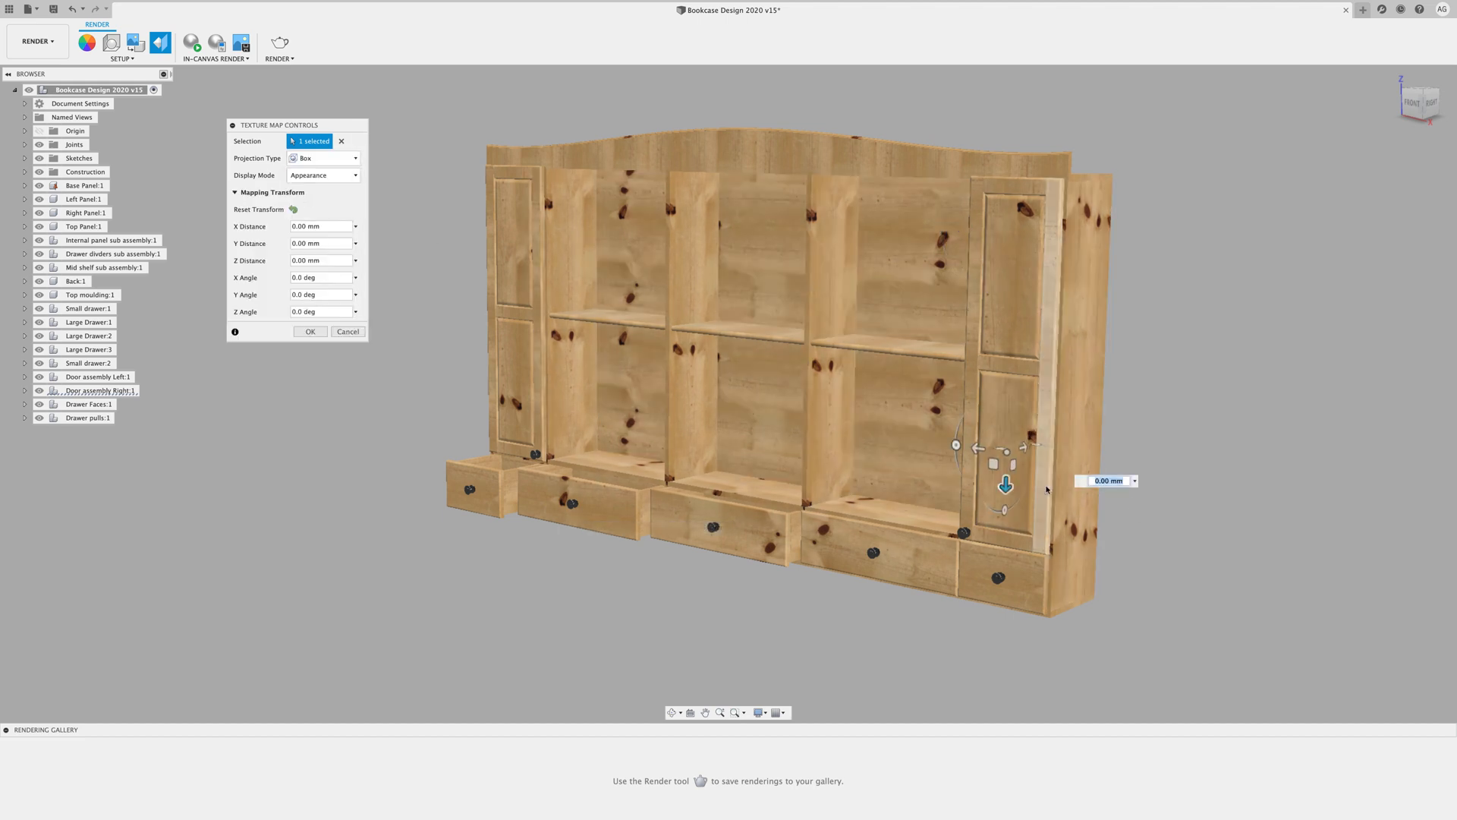
pyautogui.moveTo(1006, 454); pyautogui.dragTo(995, 456)
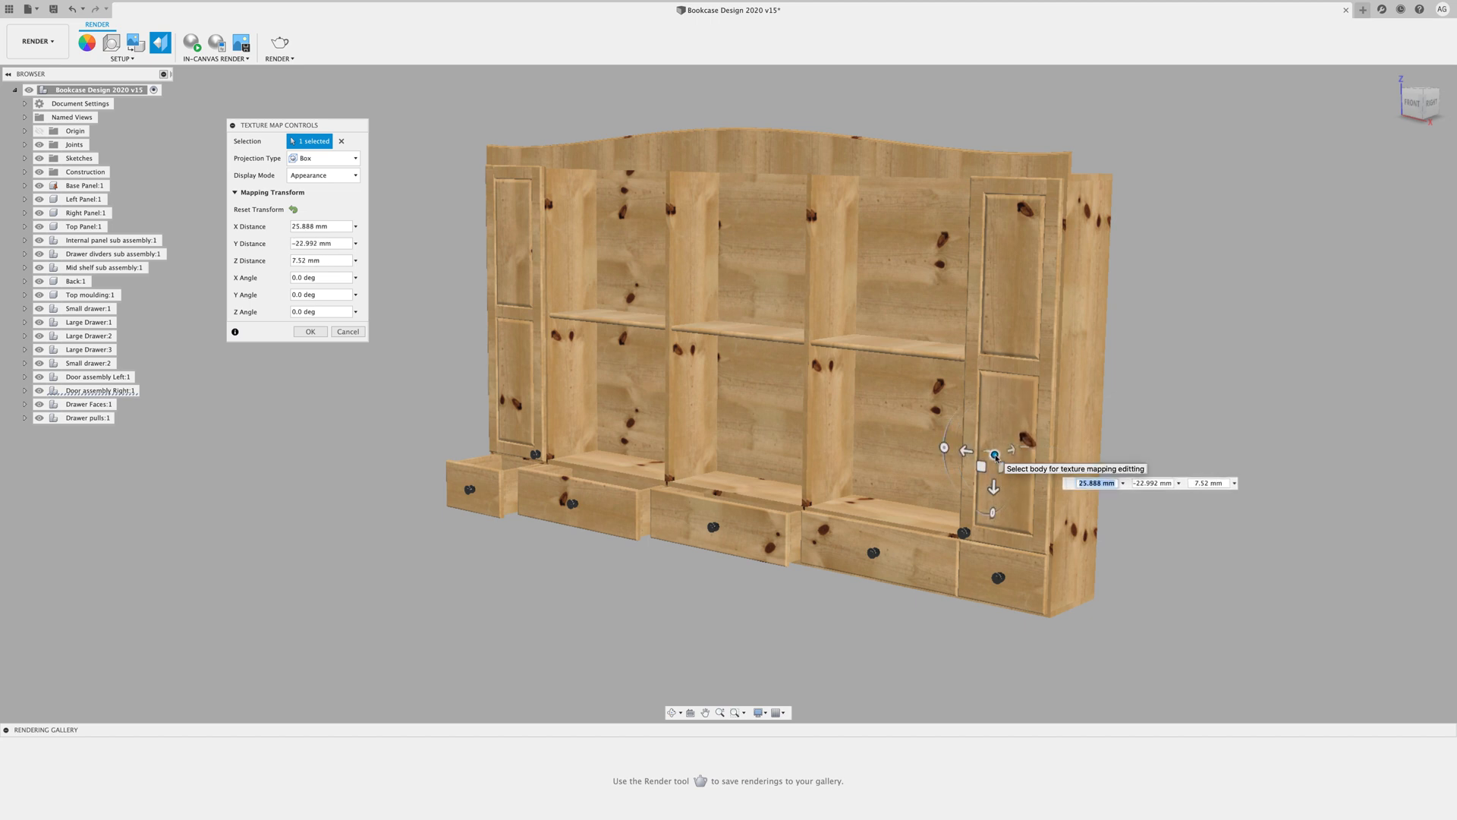
pyautogui.click(309, 333)
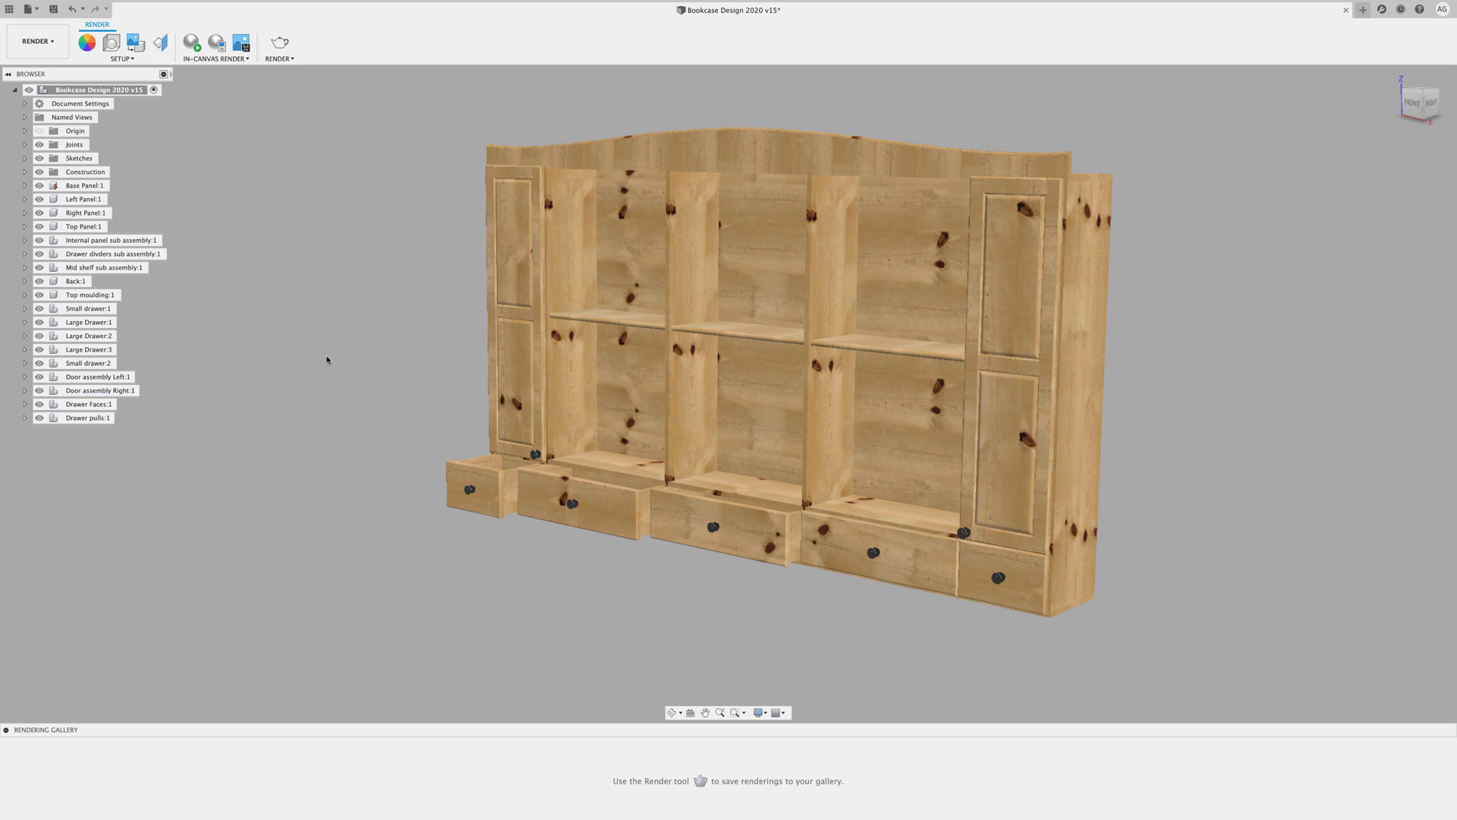
# Map the left middle shelf with a Box projection and rotate it about Z to run the grain along the shelf's length
pyautogui.scroll(3, 1222, 371)
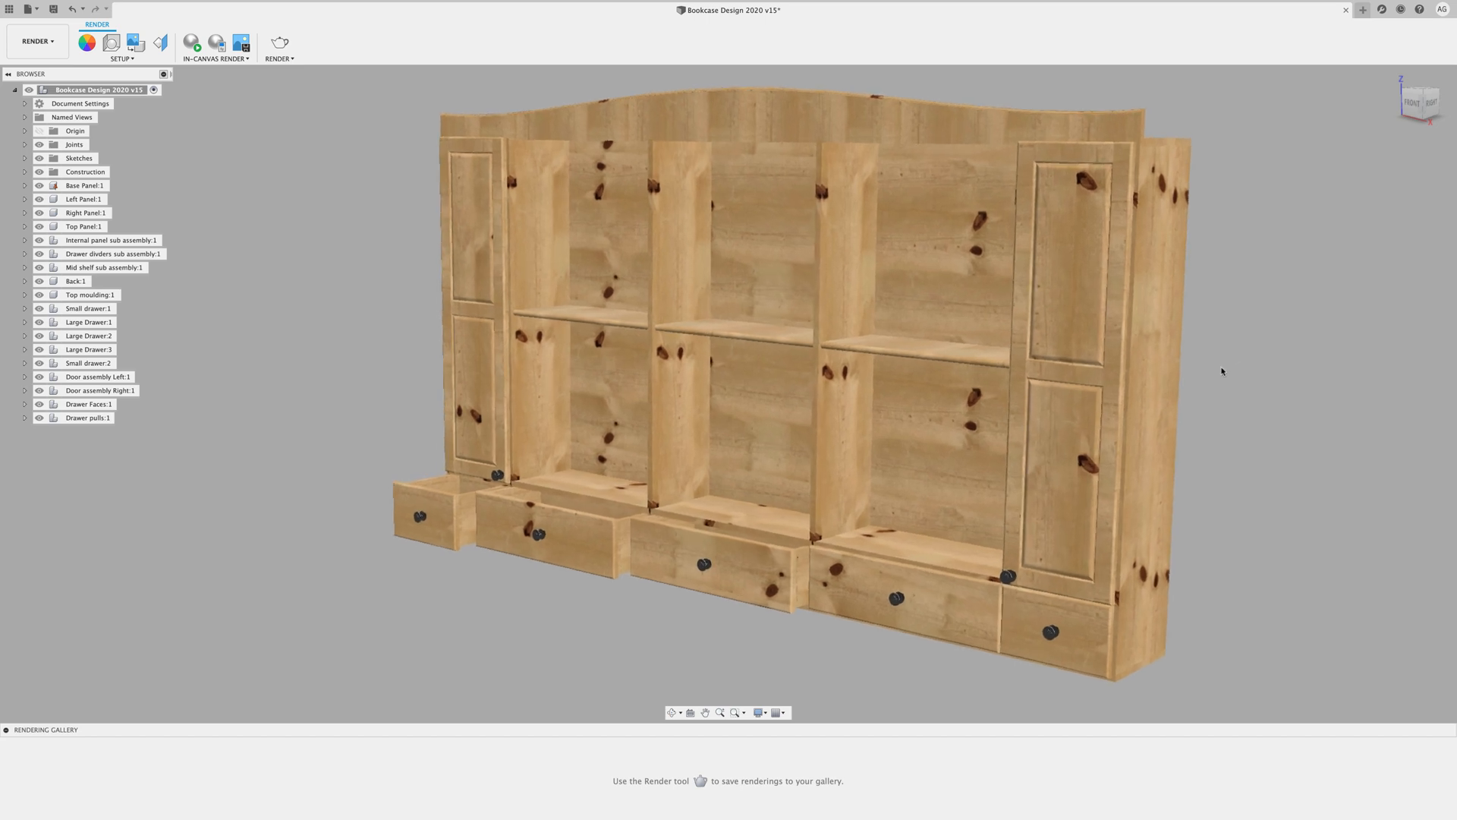
pyautogui.hscroll(2, 1222, 372)
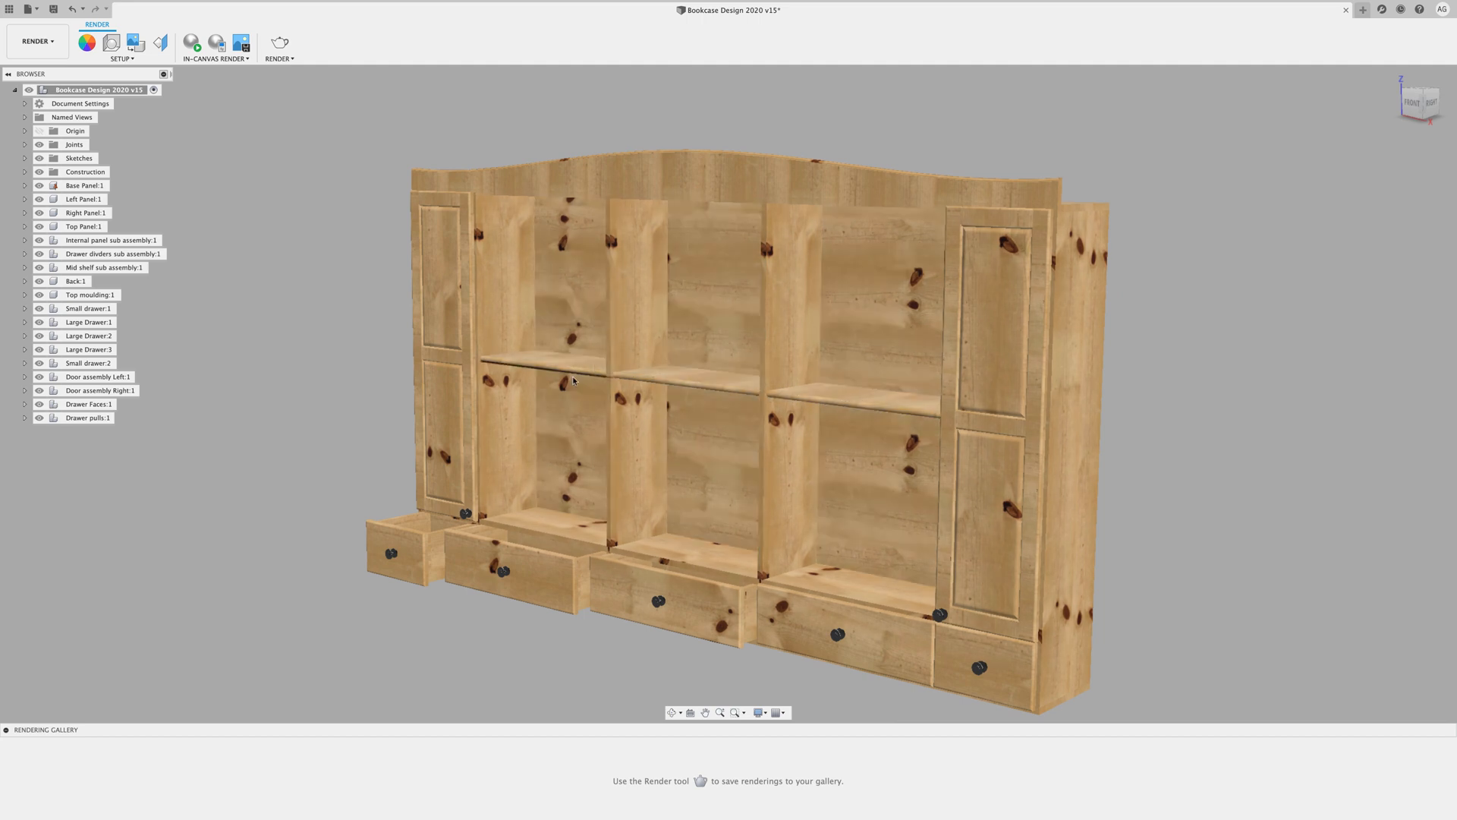
pyautogui.scroll(3, 879, 448)
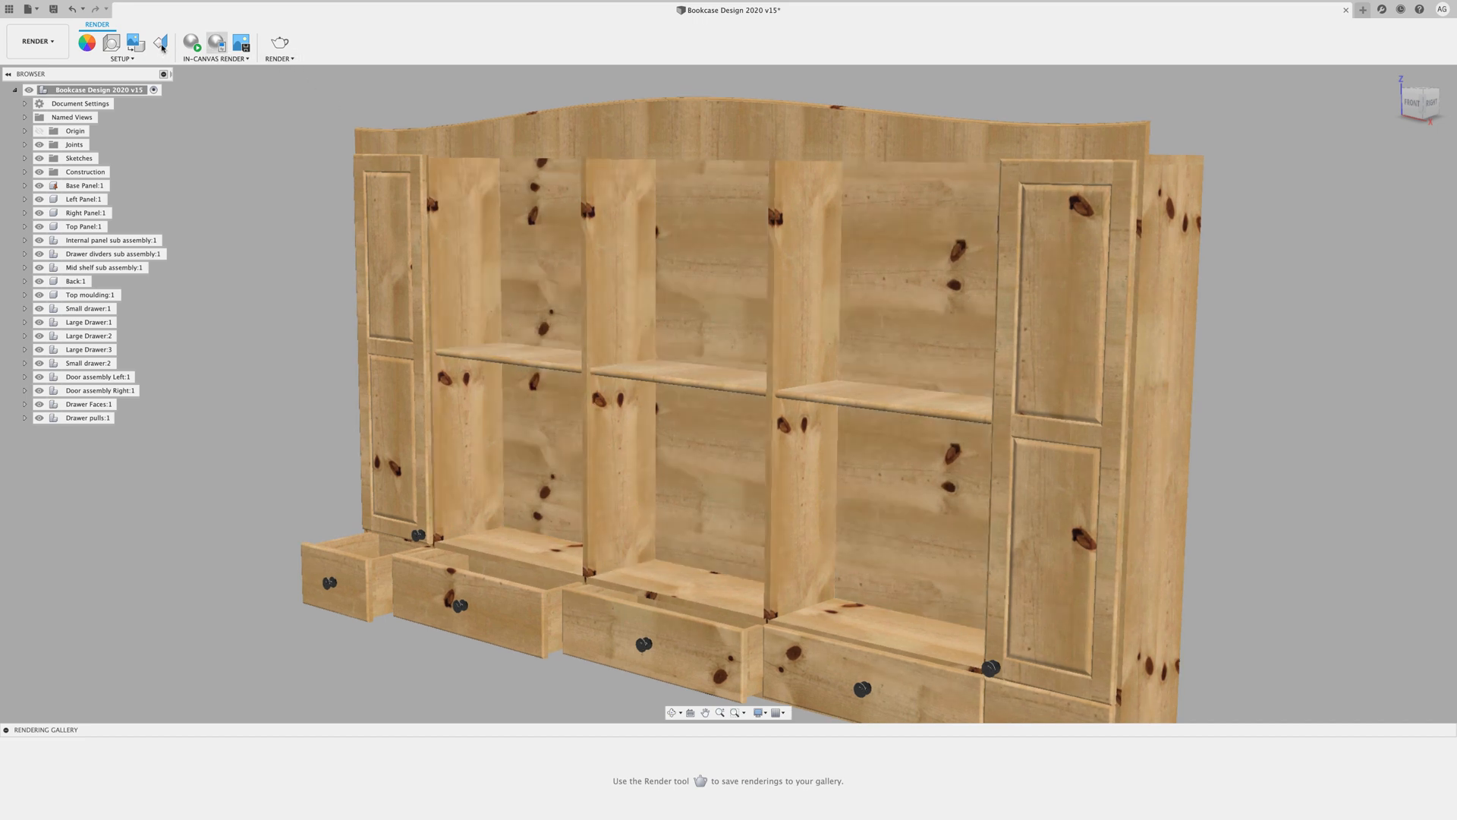
pyautogui.click(160, 42)
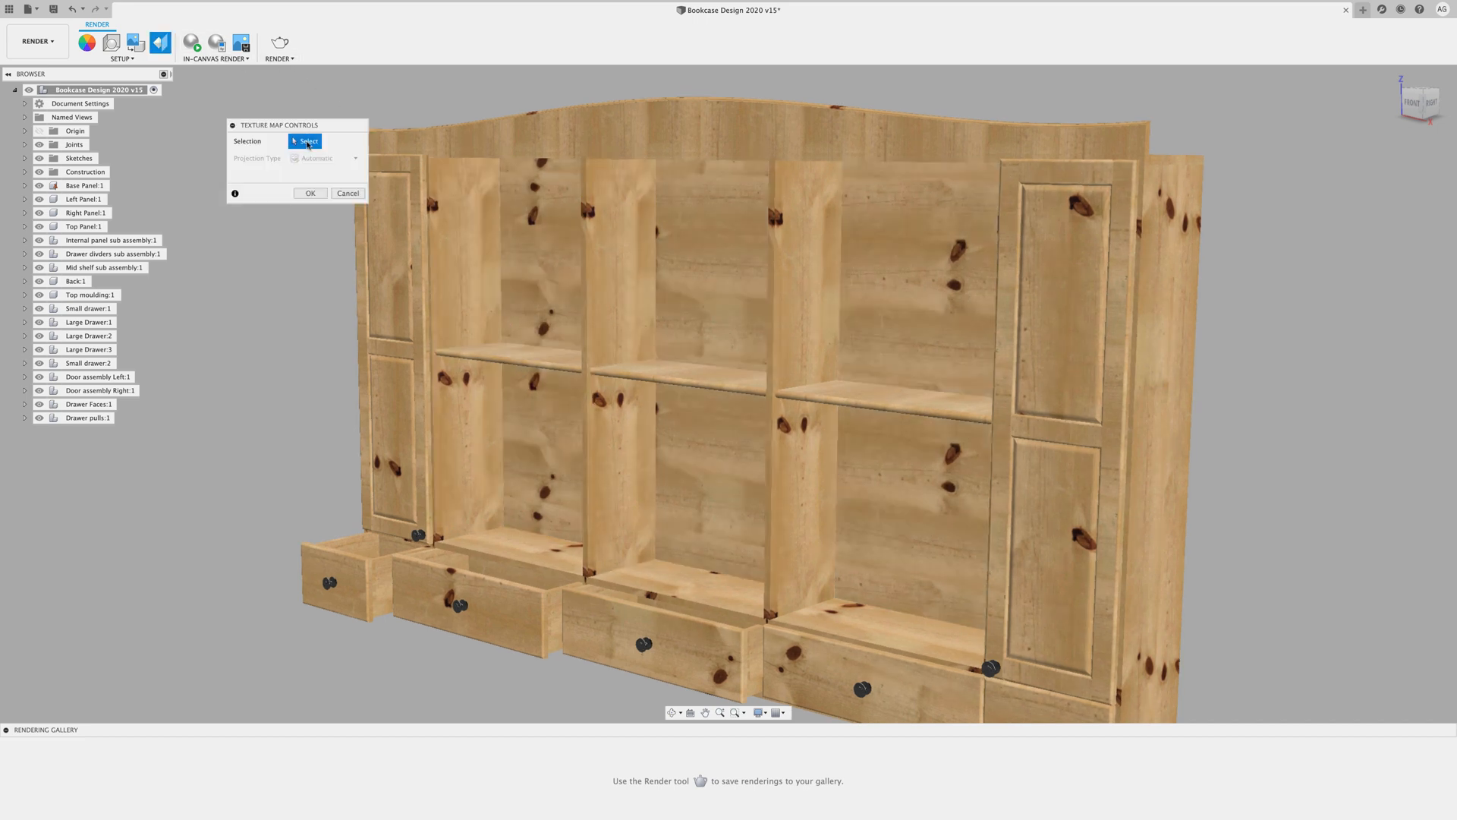
pyautogui.click(527, 357)
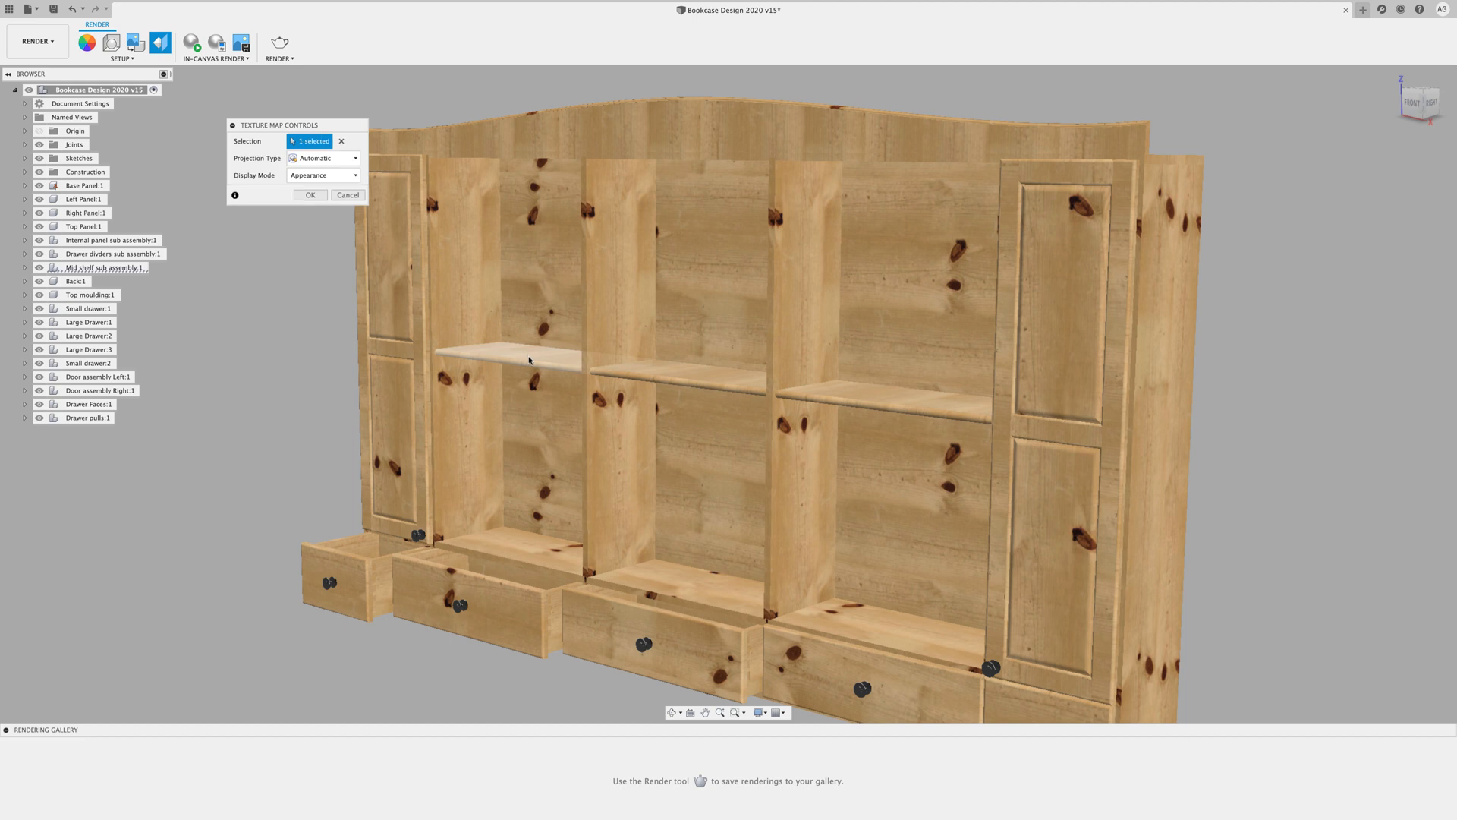
pyautogui.click(340, 158)
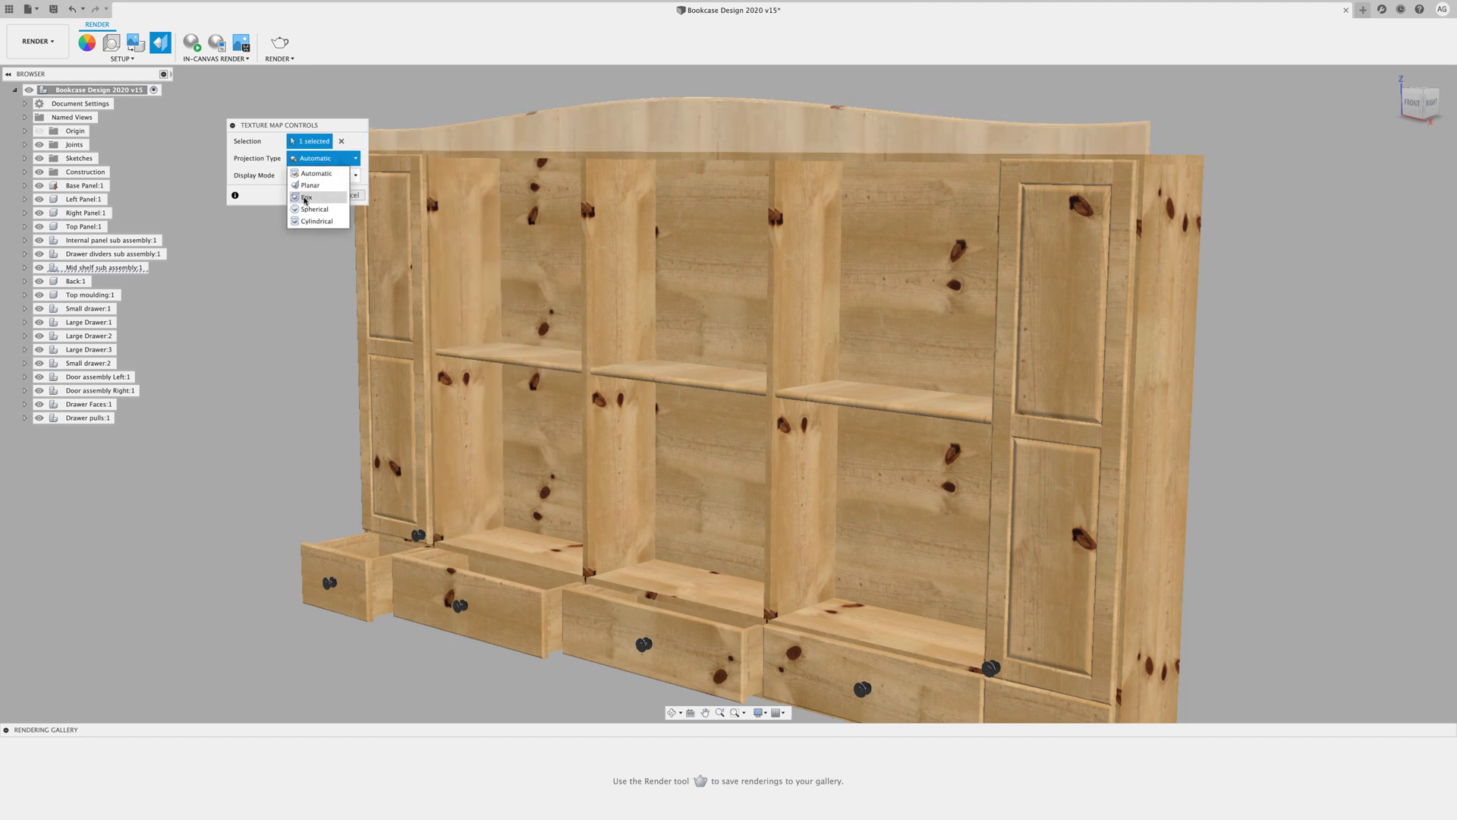
pyautogui.click(306, 197)
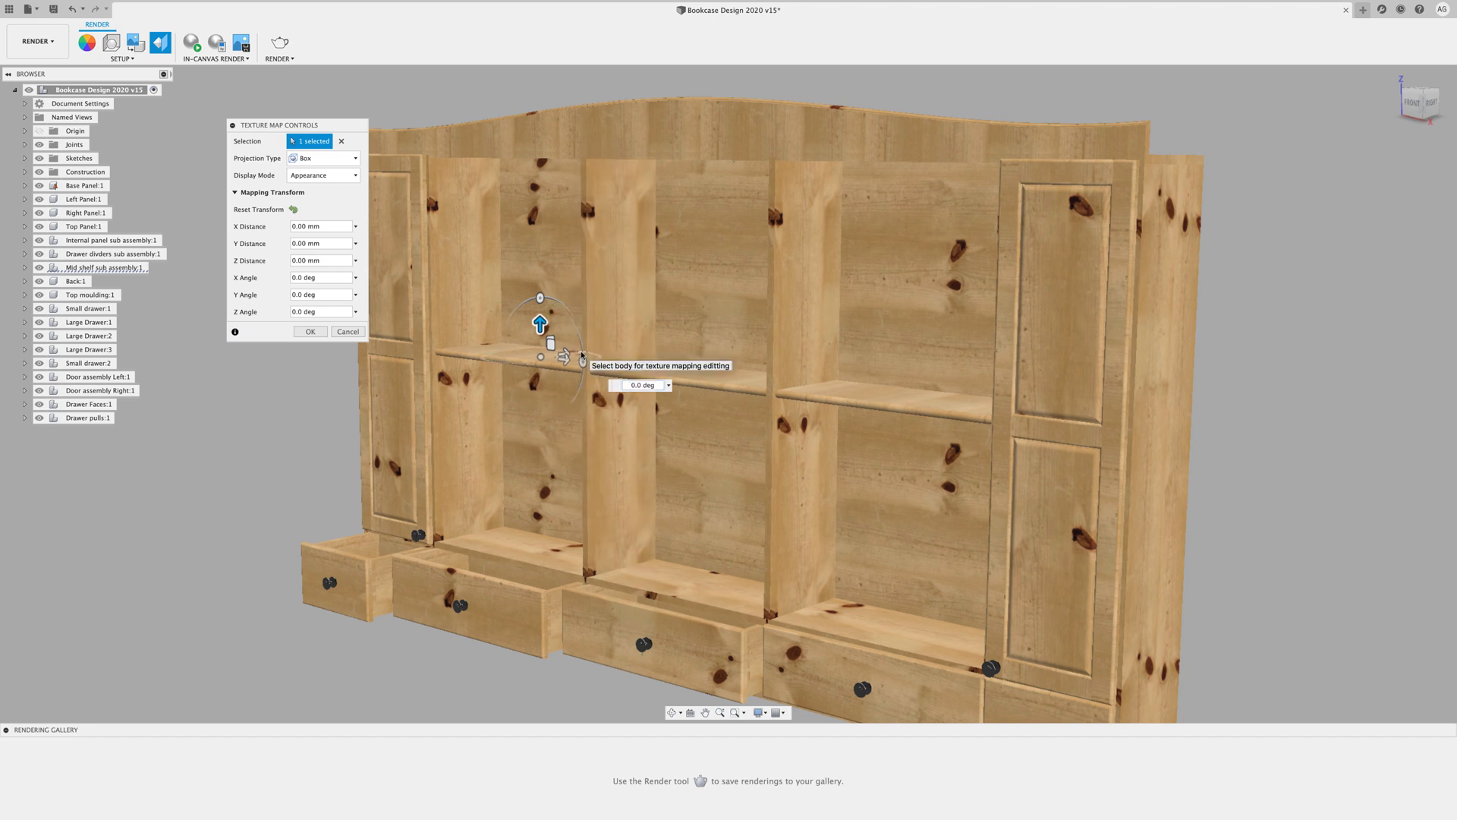
pyautogui.moveTo(582, 356); pyautogui.dragTo(562, 379)
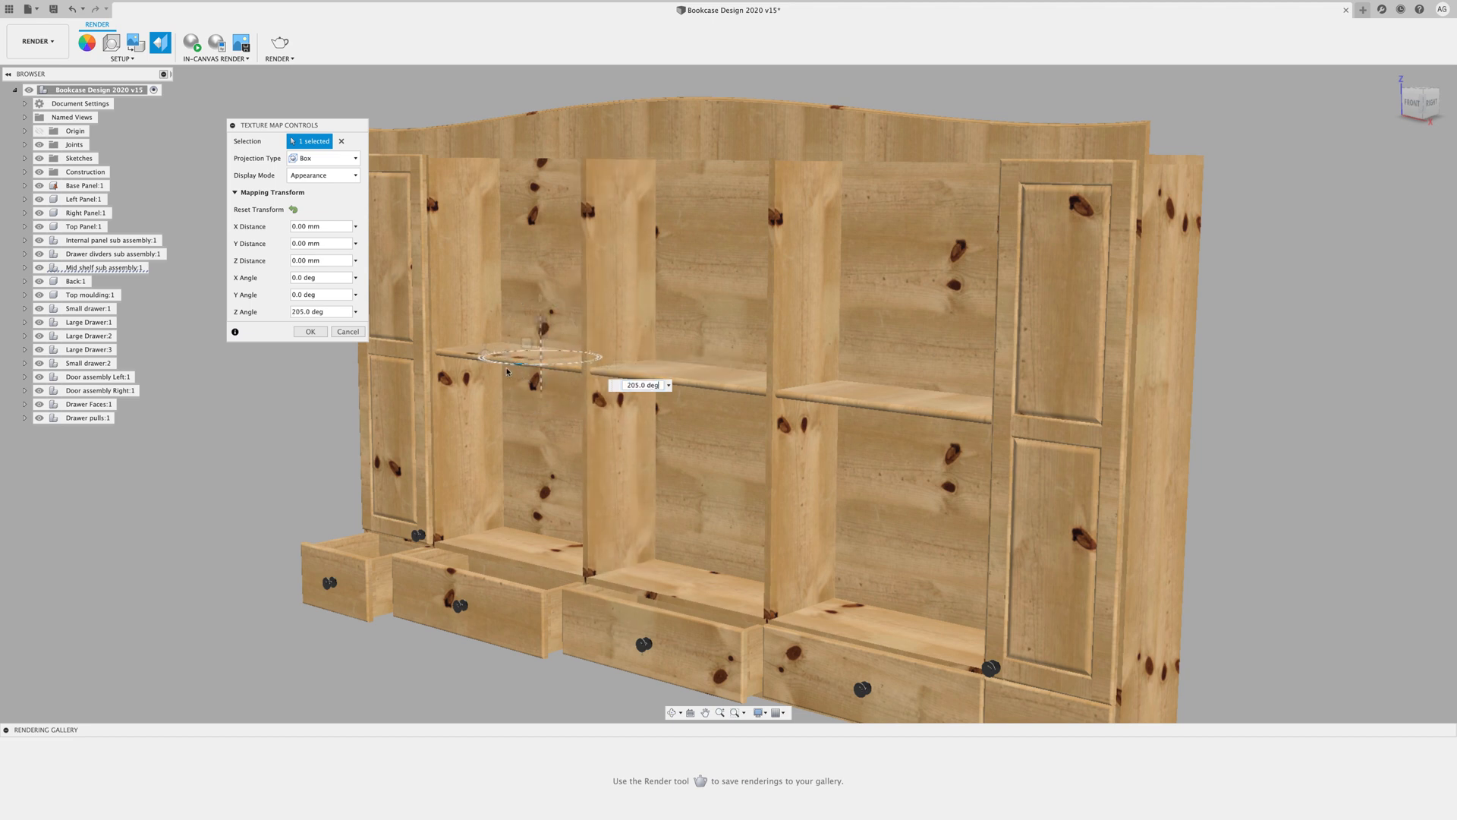
pyautogui.moveTo(507, 371); pyautogui.dragTo(493, 366)
pyautogui.scroll(1, 592, 379)
pyautogui.moveTo(573, 364); pyautogui.dragTo(667, 473, button='middle')
pyautogui.scroll(-2, 668, 474)
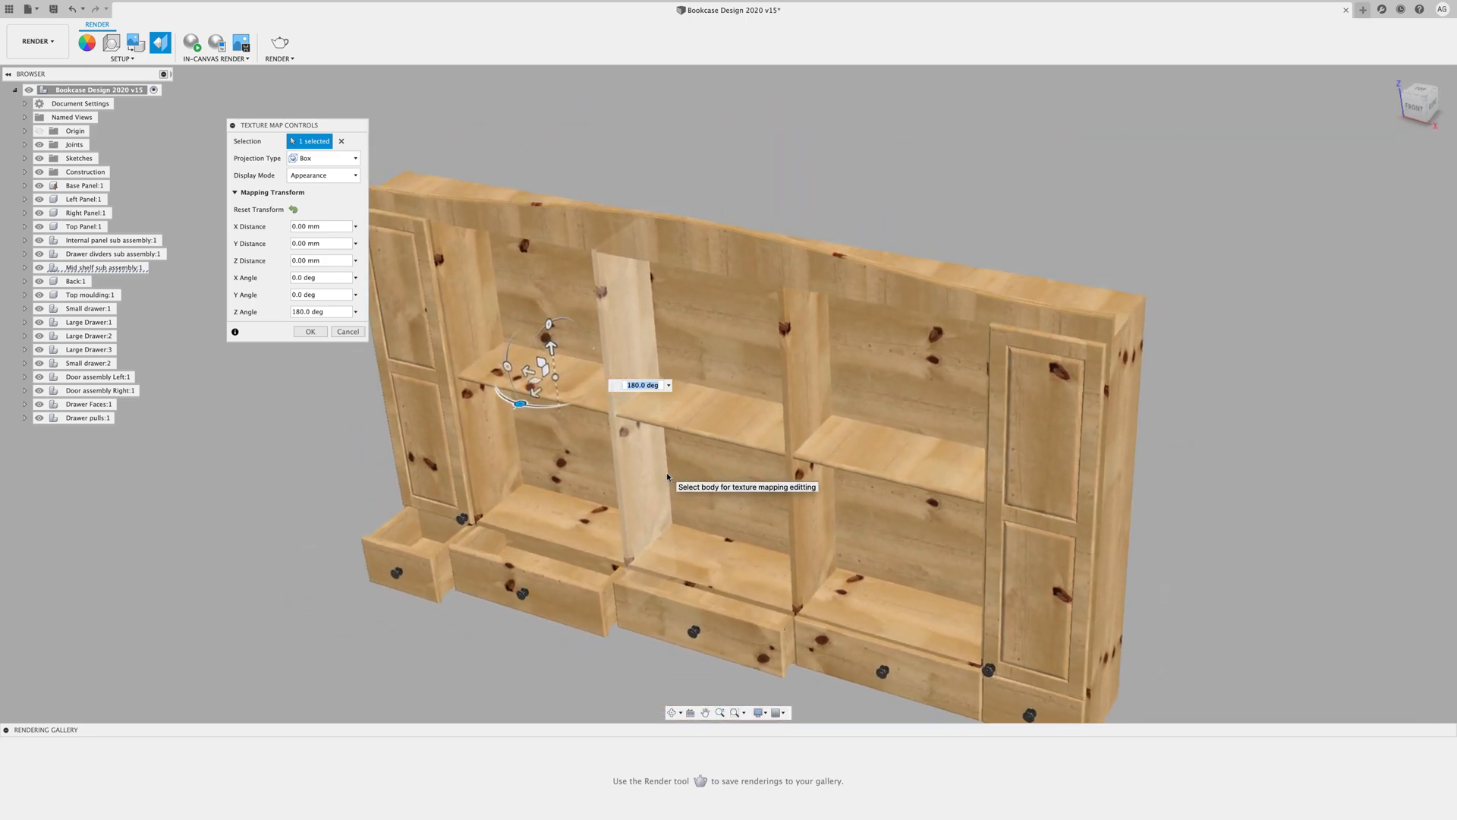
pyautogui.scroll(5, 667, 472)
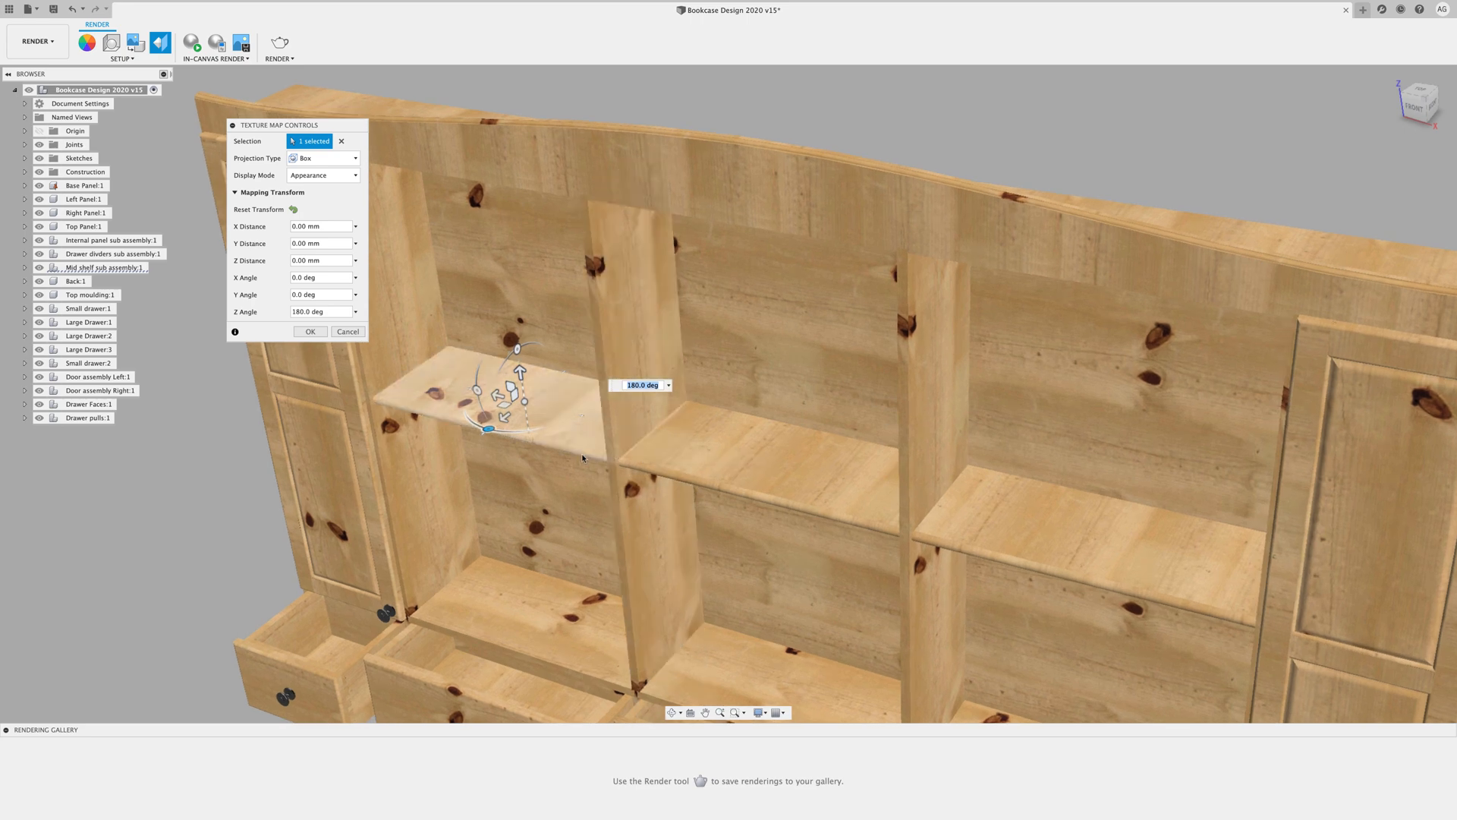
pyautogui.moveTo(490, 434); pyautogui.dragTo(572, 415)
# Map the centre middle shelf with a Box projection, rotated -90° about Z and offset about 122.8 mm in X, -236 mm in Y and 34.1 mm in Z
pyautogui.click(721, 448)
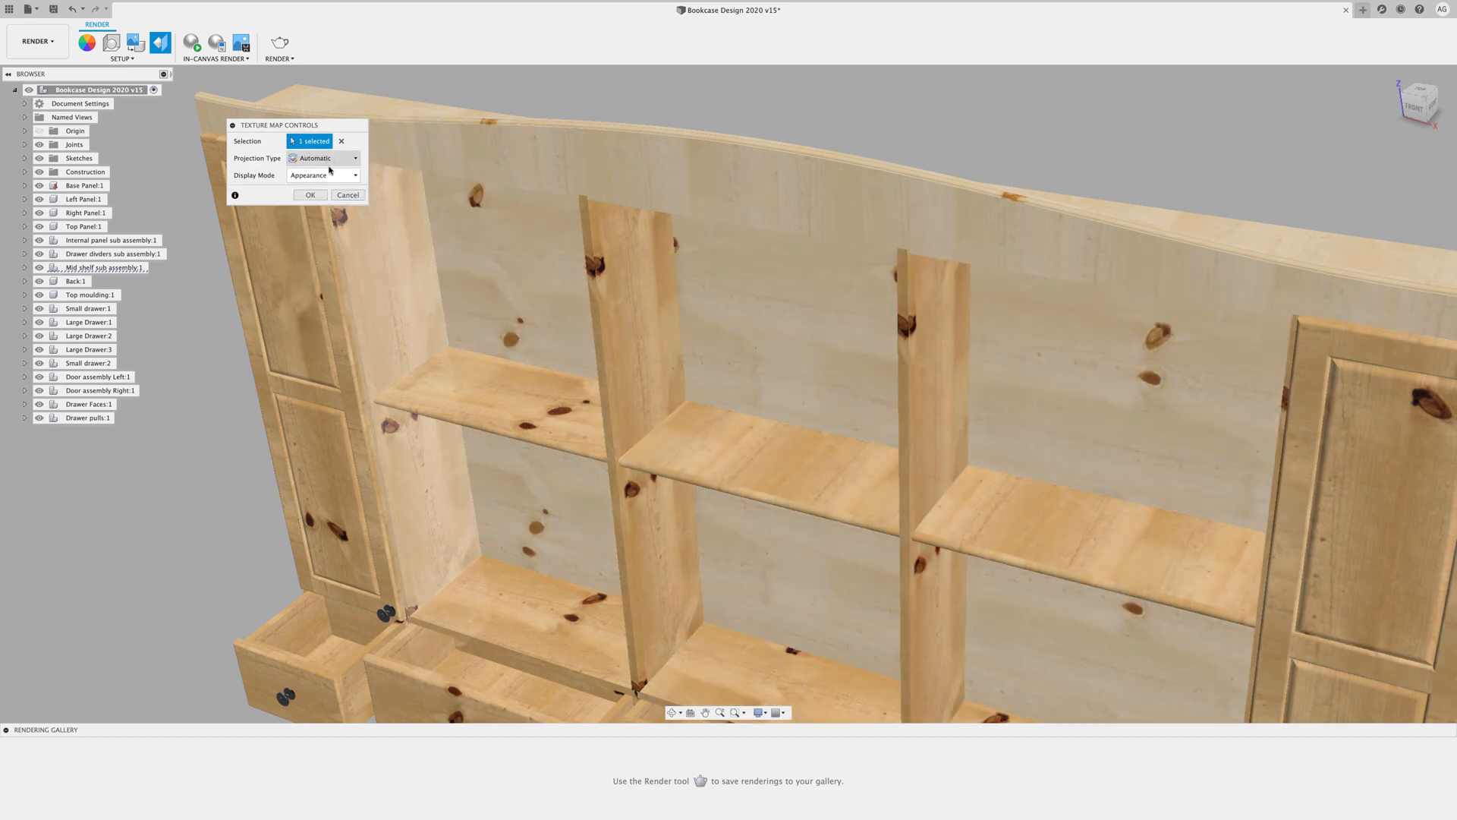
pyautogui.click(334, 158)
pyautogui.click(320, 208)
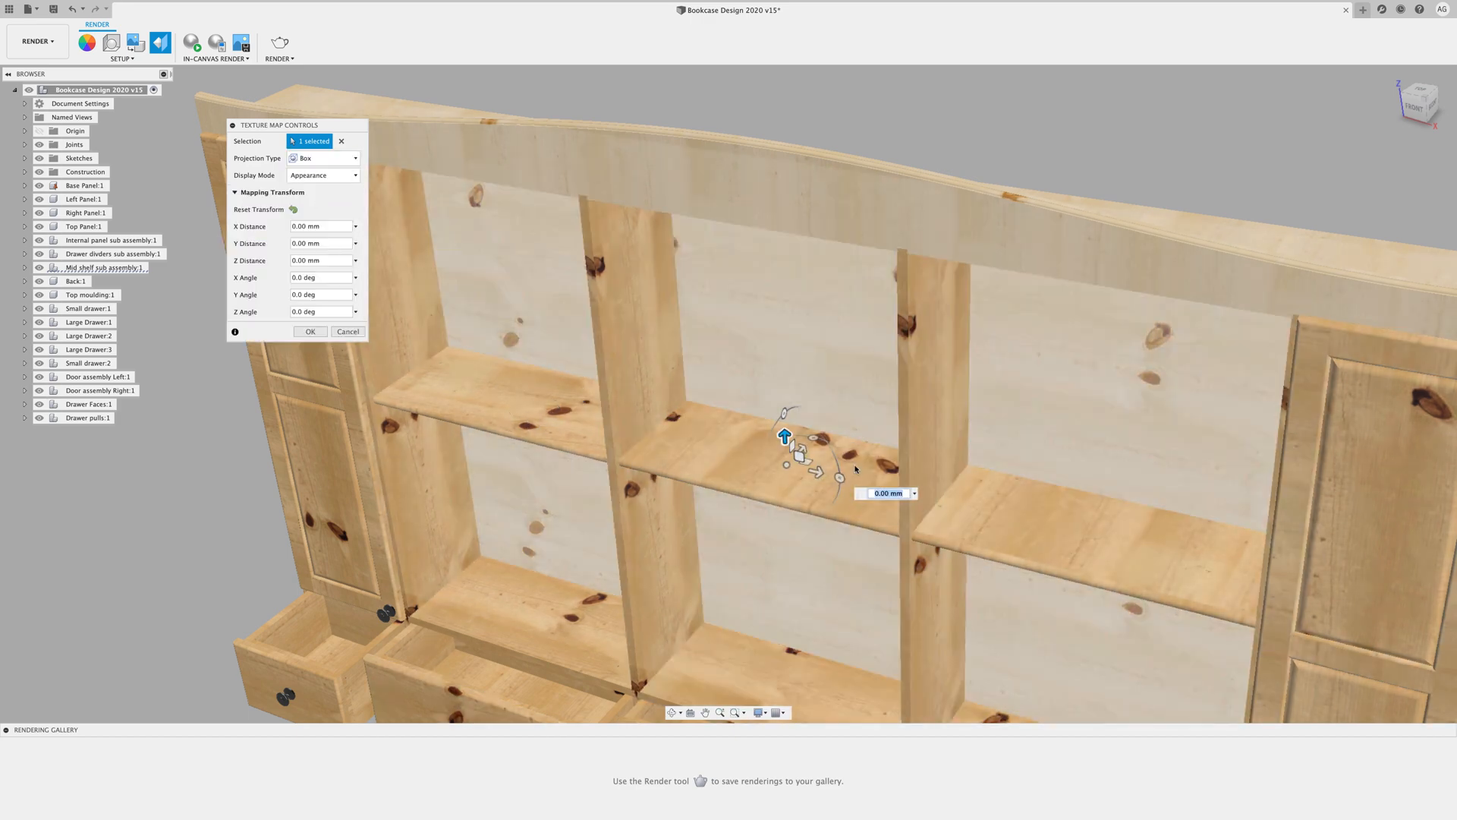
pyautogui.moveTo(839, 478); pyautogui.dragTo(840, 482)
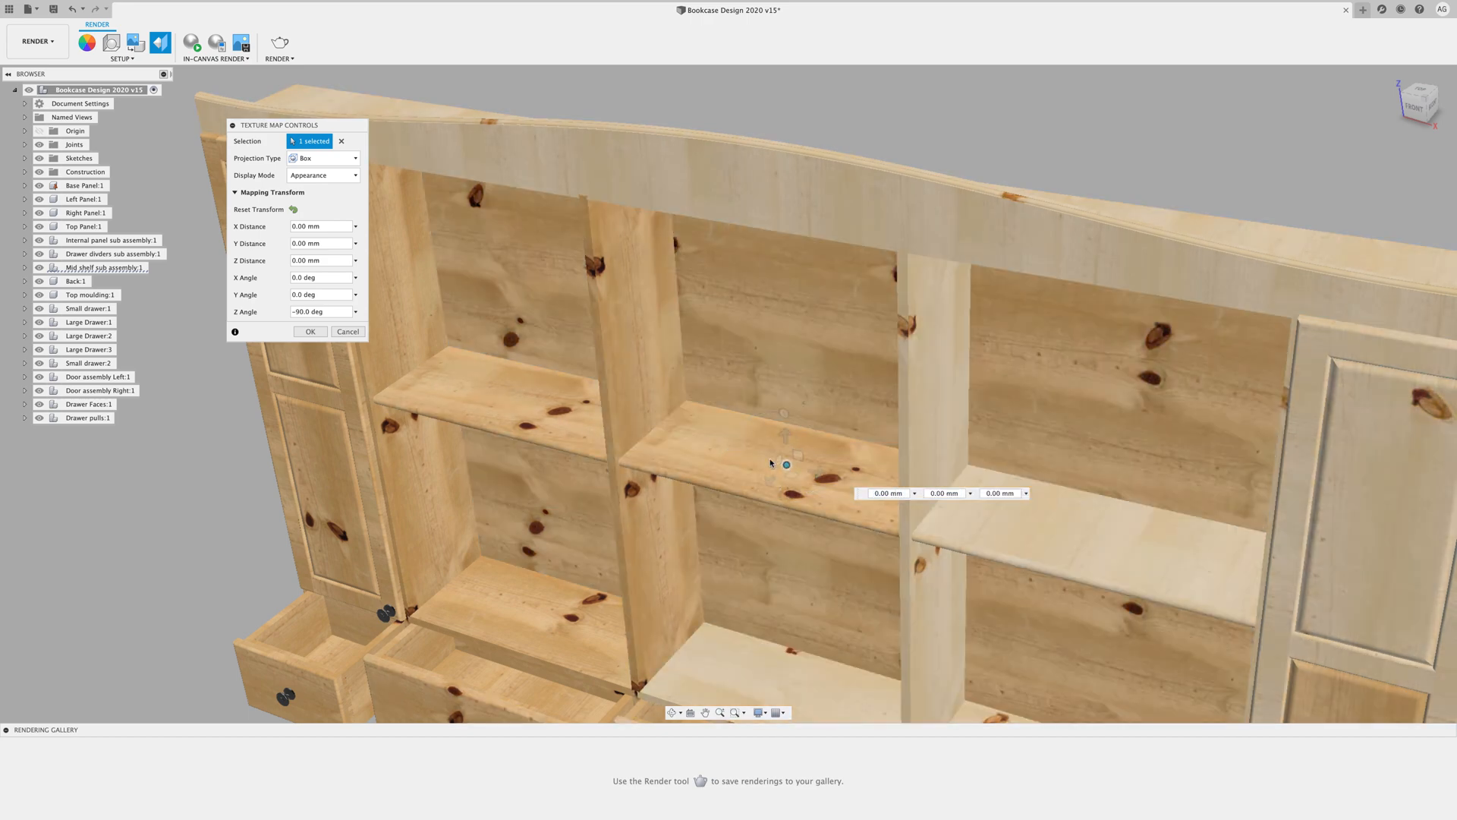
pyautogui.moveTo(771, 463); pyautogui.dragTo(615, 454)
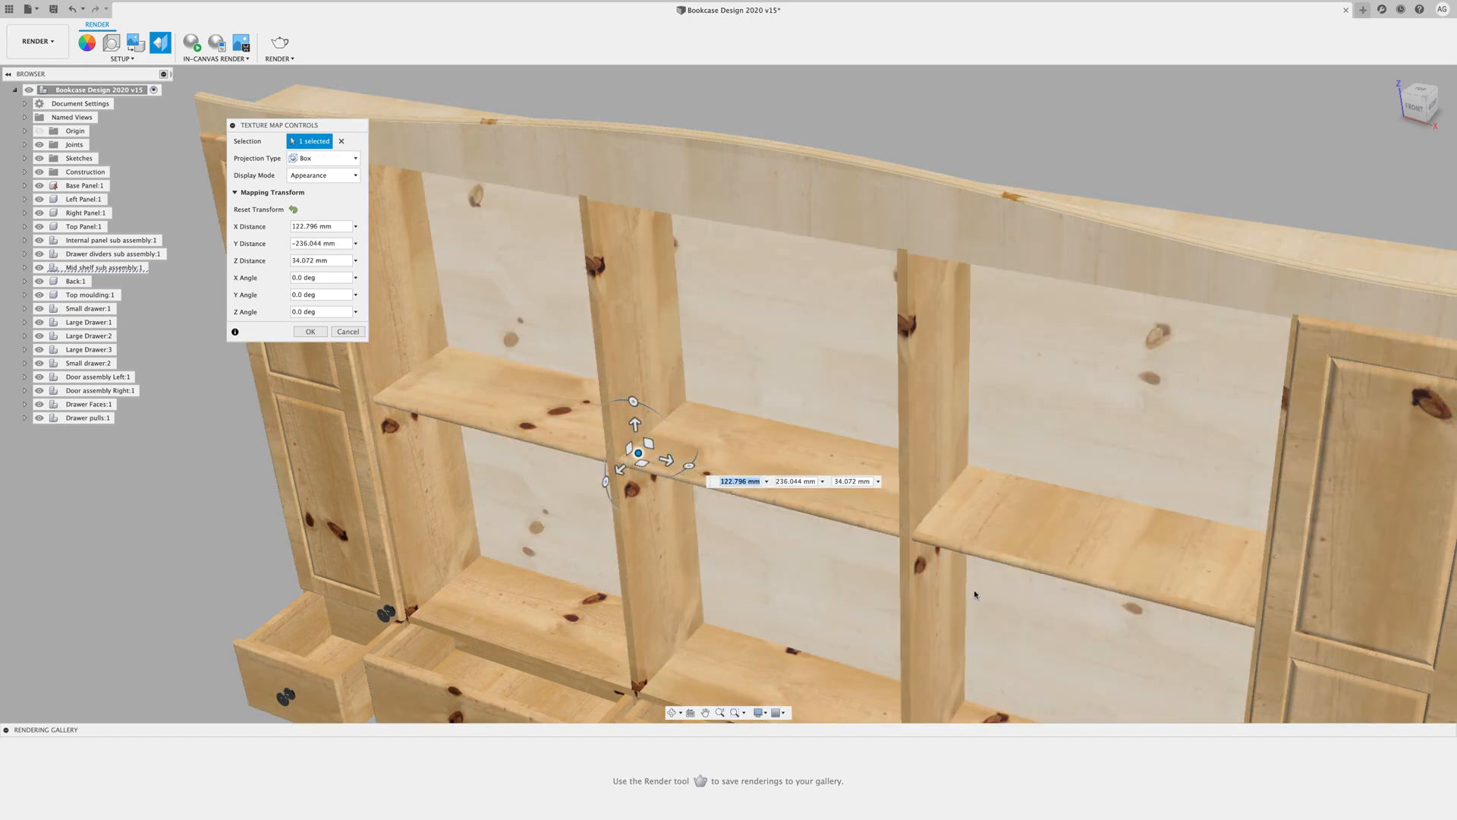
# Map the right middle shelf with a Box projection, offset about -191.6 mm in X, 92.8 mm in Y and 206.8 mm in Z, and accept
pyautogui.scroll(-3, 1037, 596)
pyautogui.click(322, 158)
pyautogui.click(294, 167)
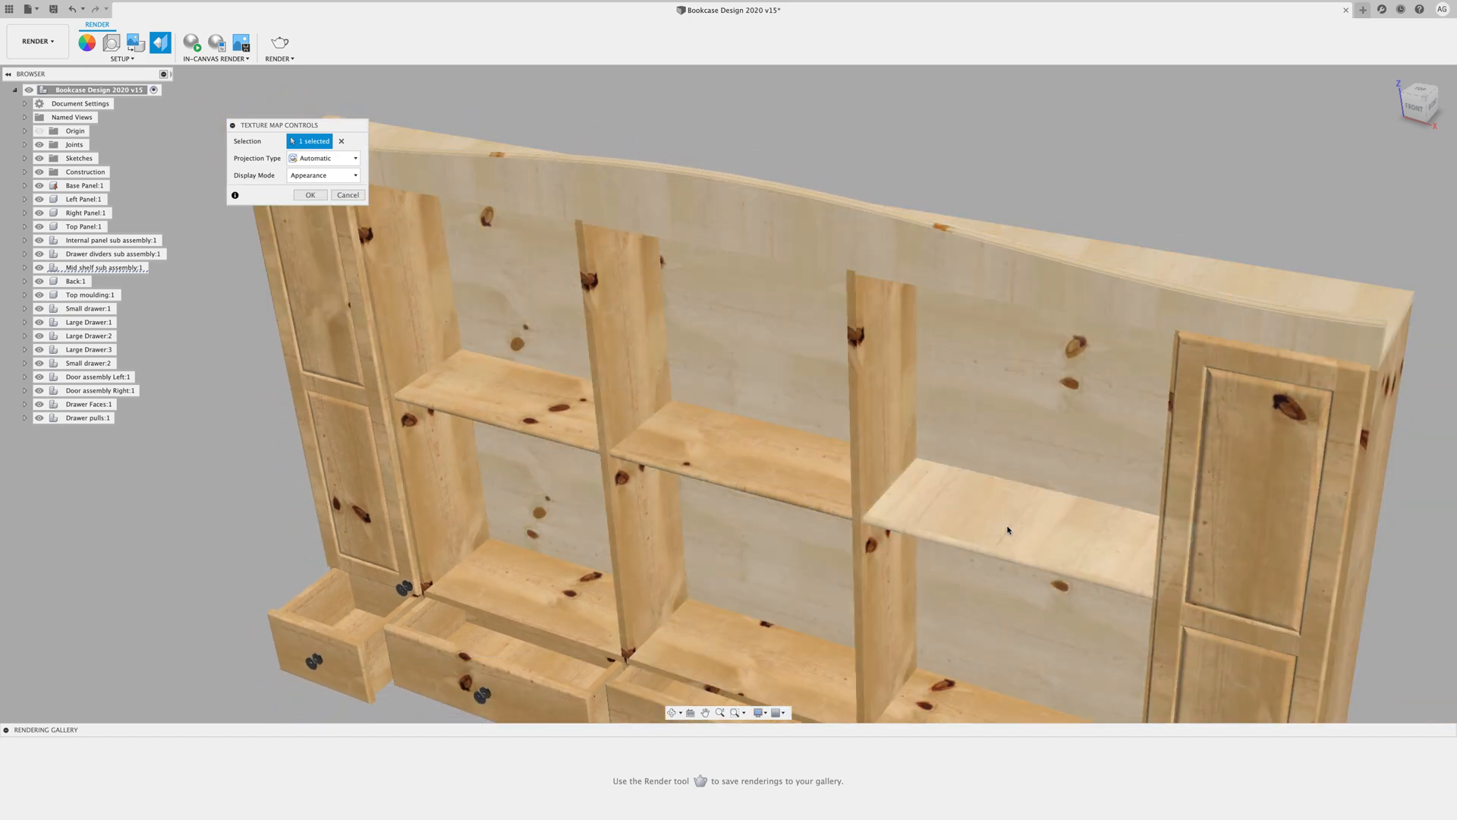
pyautogui.click(293, 159)
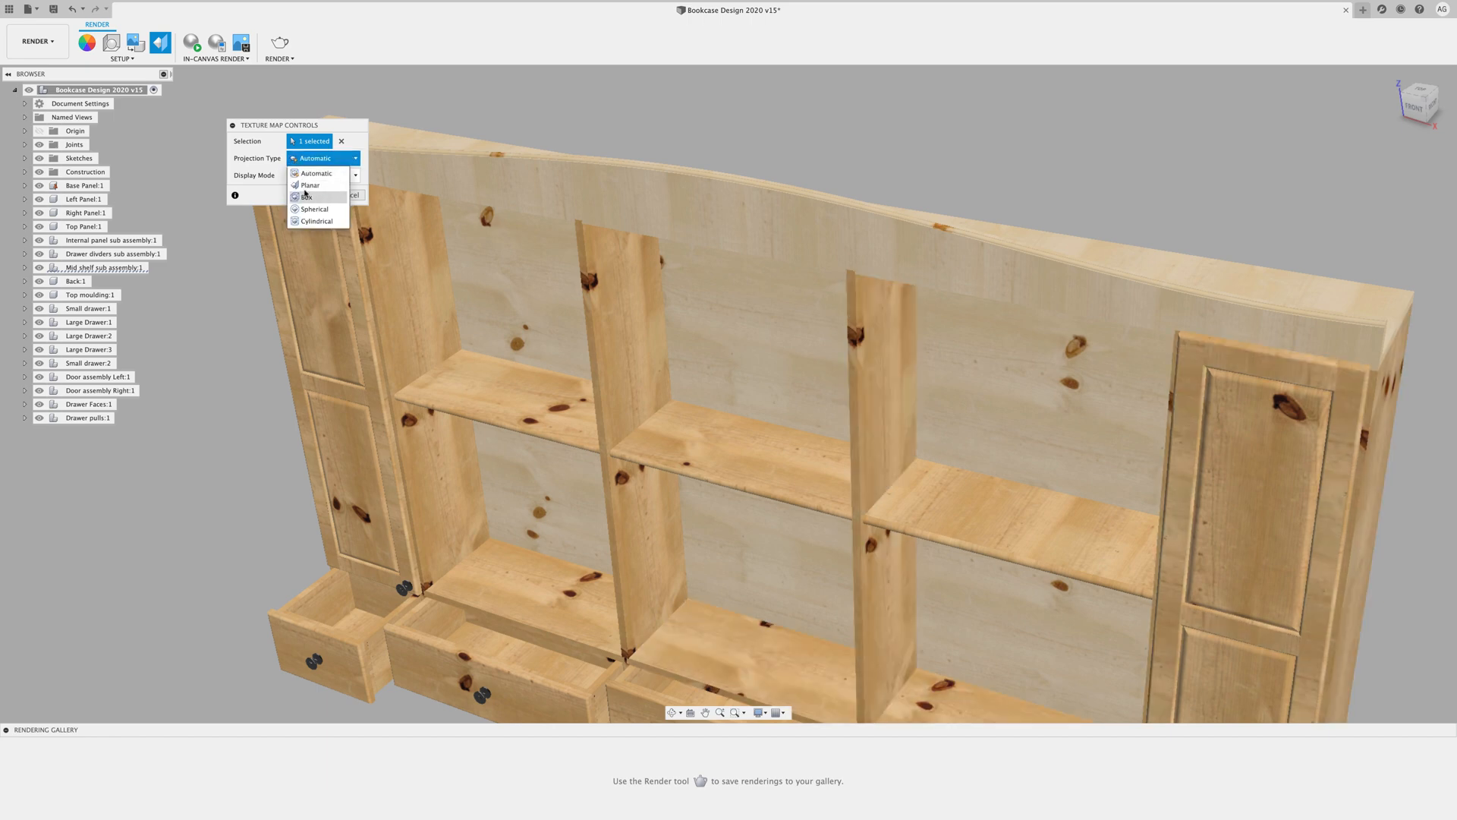
pyautogui.click(306, 196)
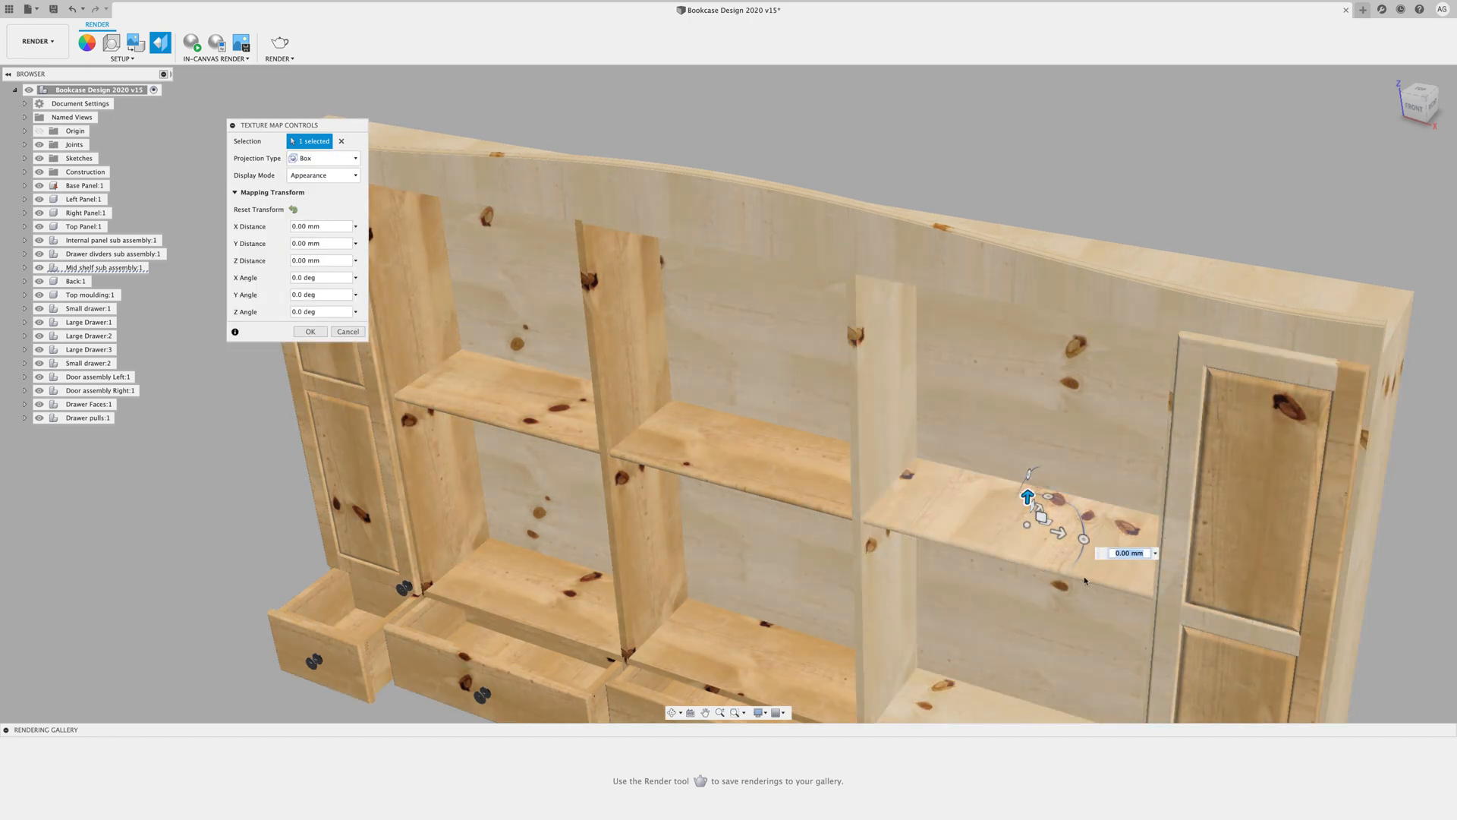
pyautogui.moveTo(1051, 499); pyautogui.dragTo(1122, 387)
pyautogui.scroll(-5, 1120, 683)
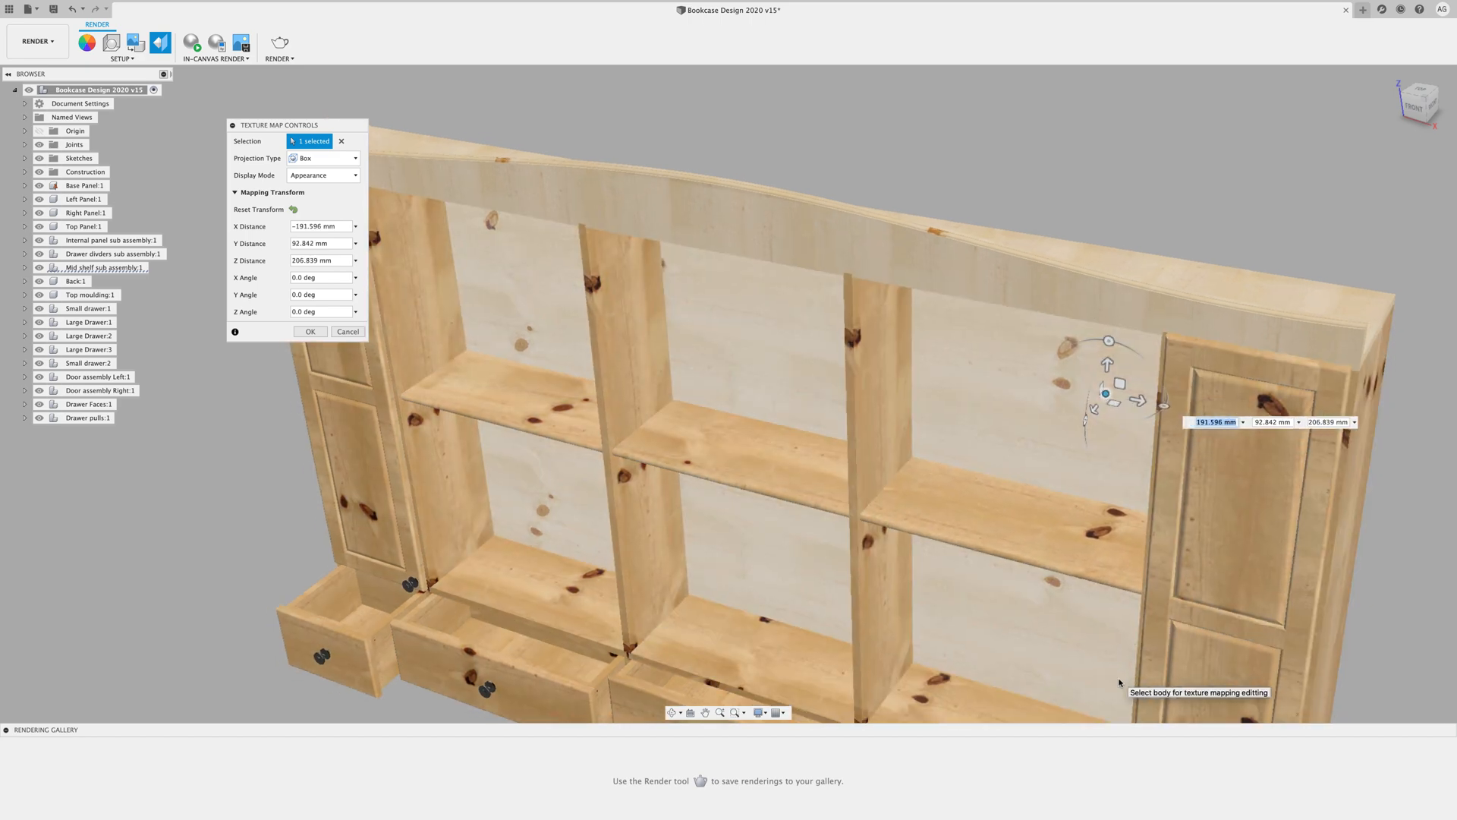
pyautogui.click(310, 332)
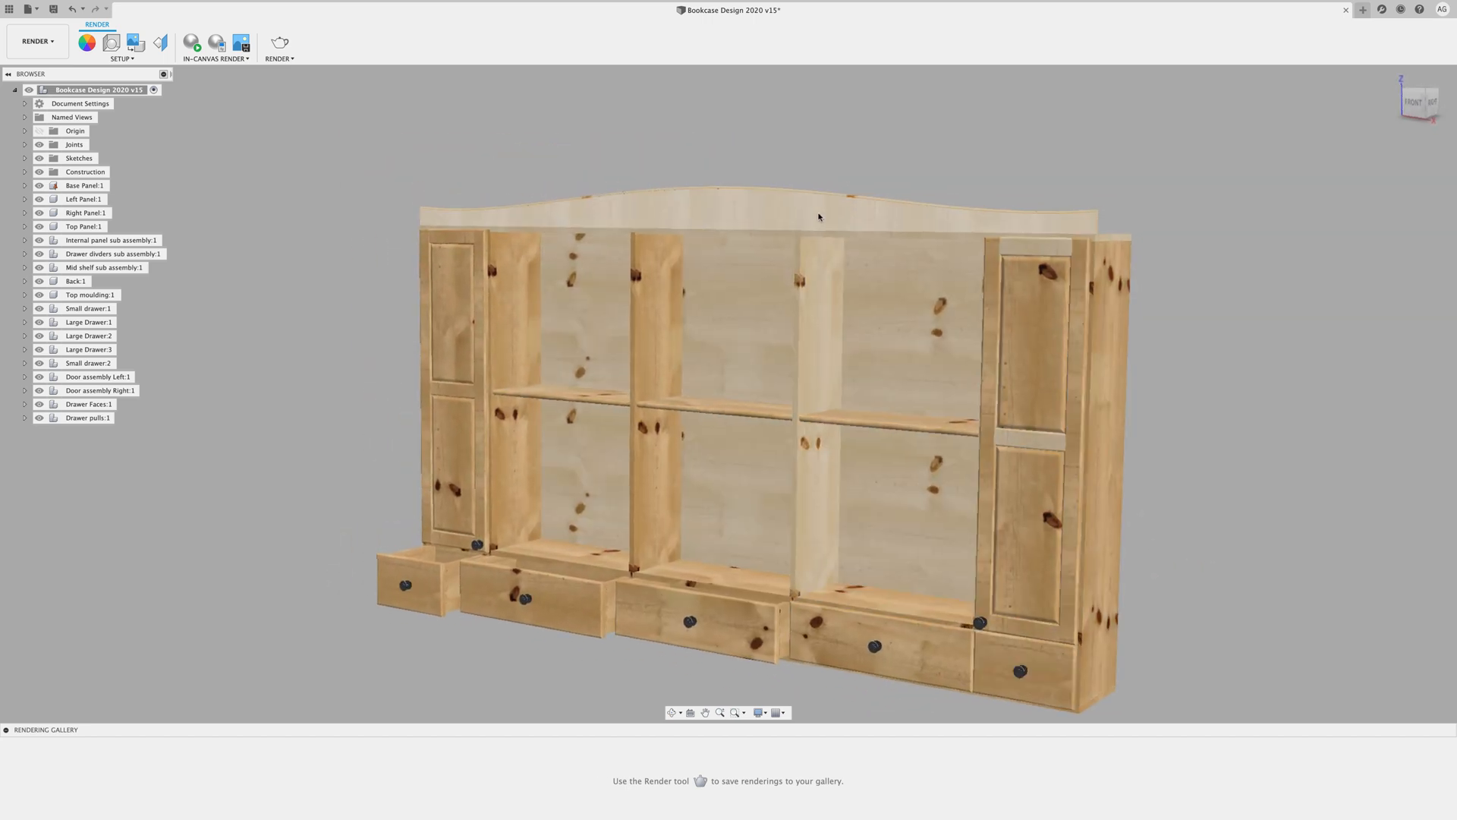
# Map the top moulding with a Box projection and rotate the texture to run the grain along its length
pyautogui.click(160, 43)
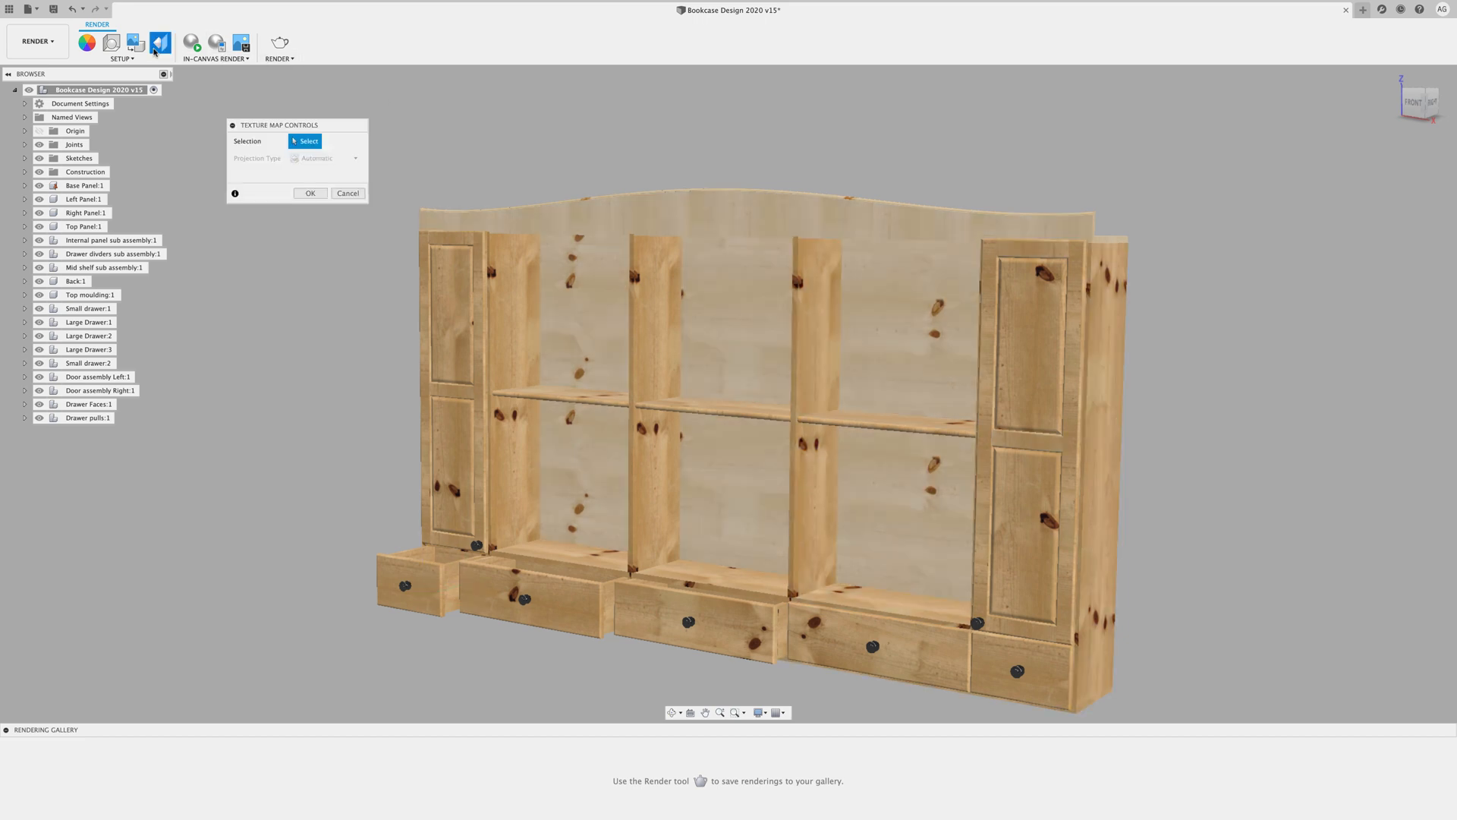
pyautogui.click(688, 223)
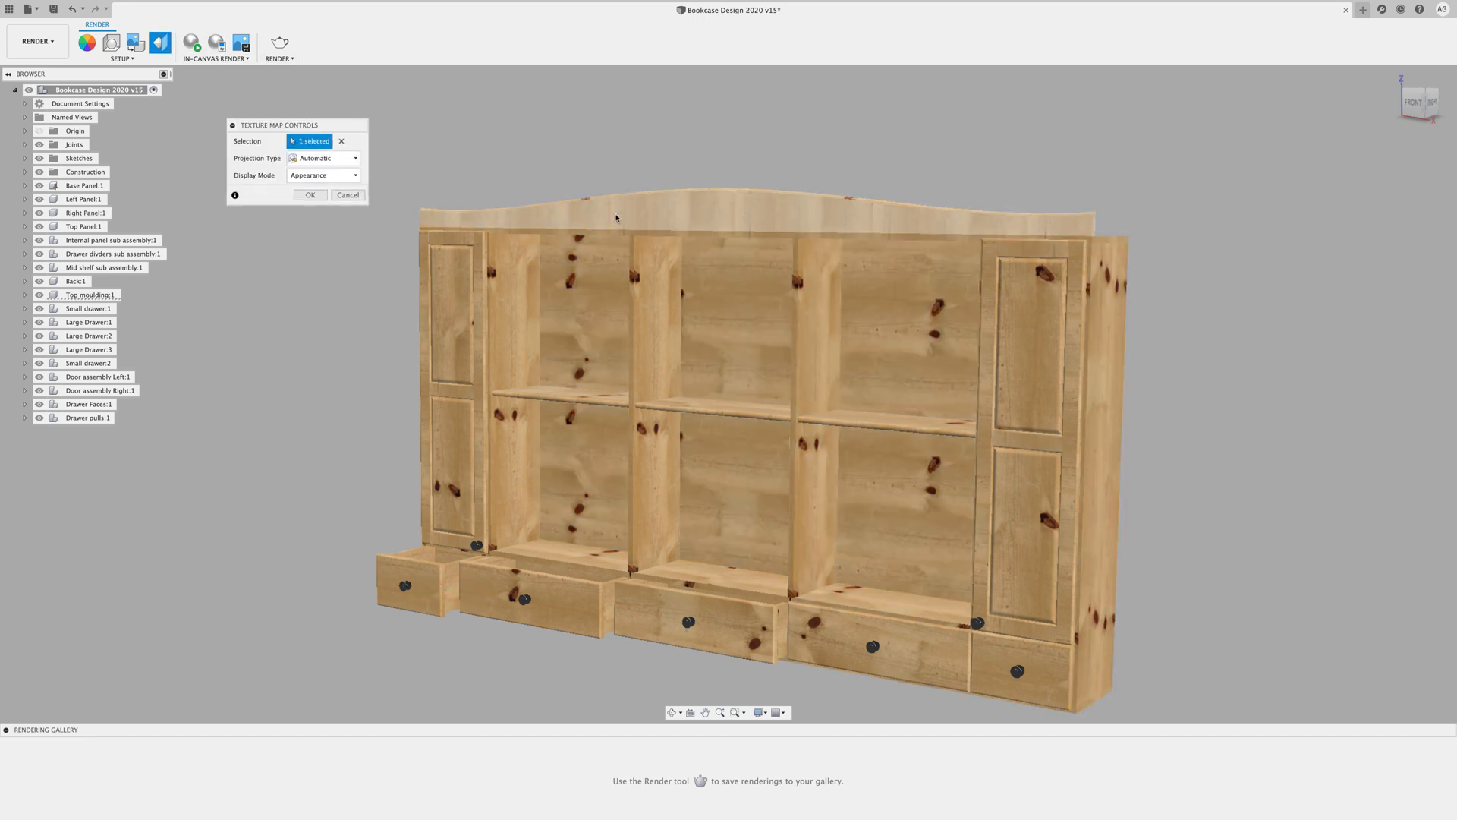
pyautogui.click(323, 158)
pyautogui.click(308, 198)
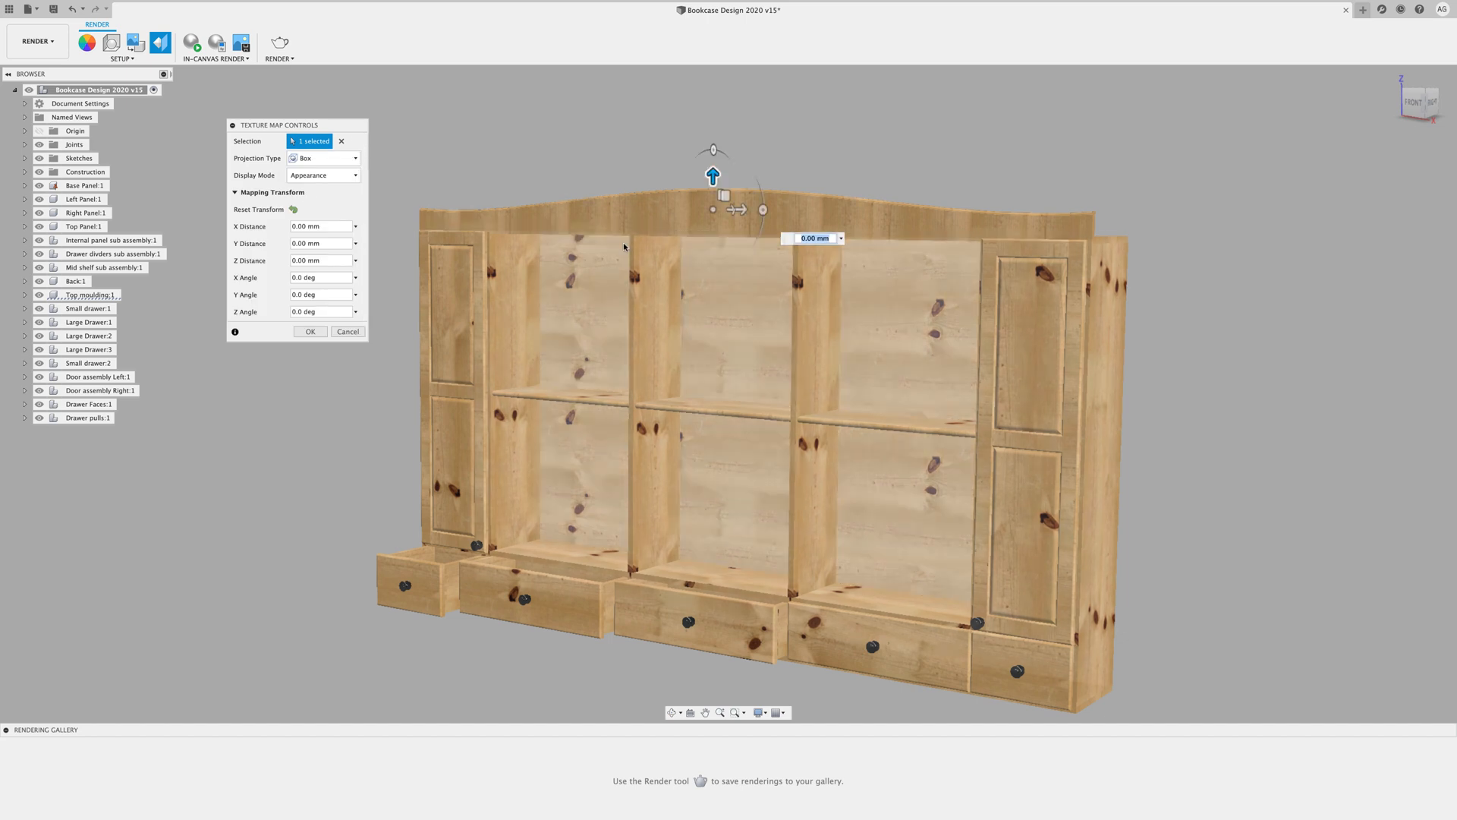
pyautogui.moveTo(763, 209); pyautogui.dragTo(729, 87)
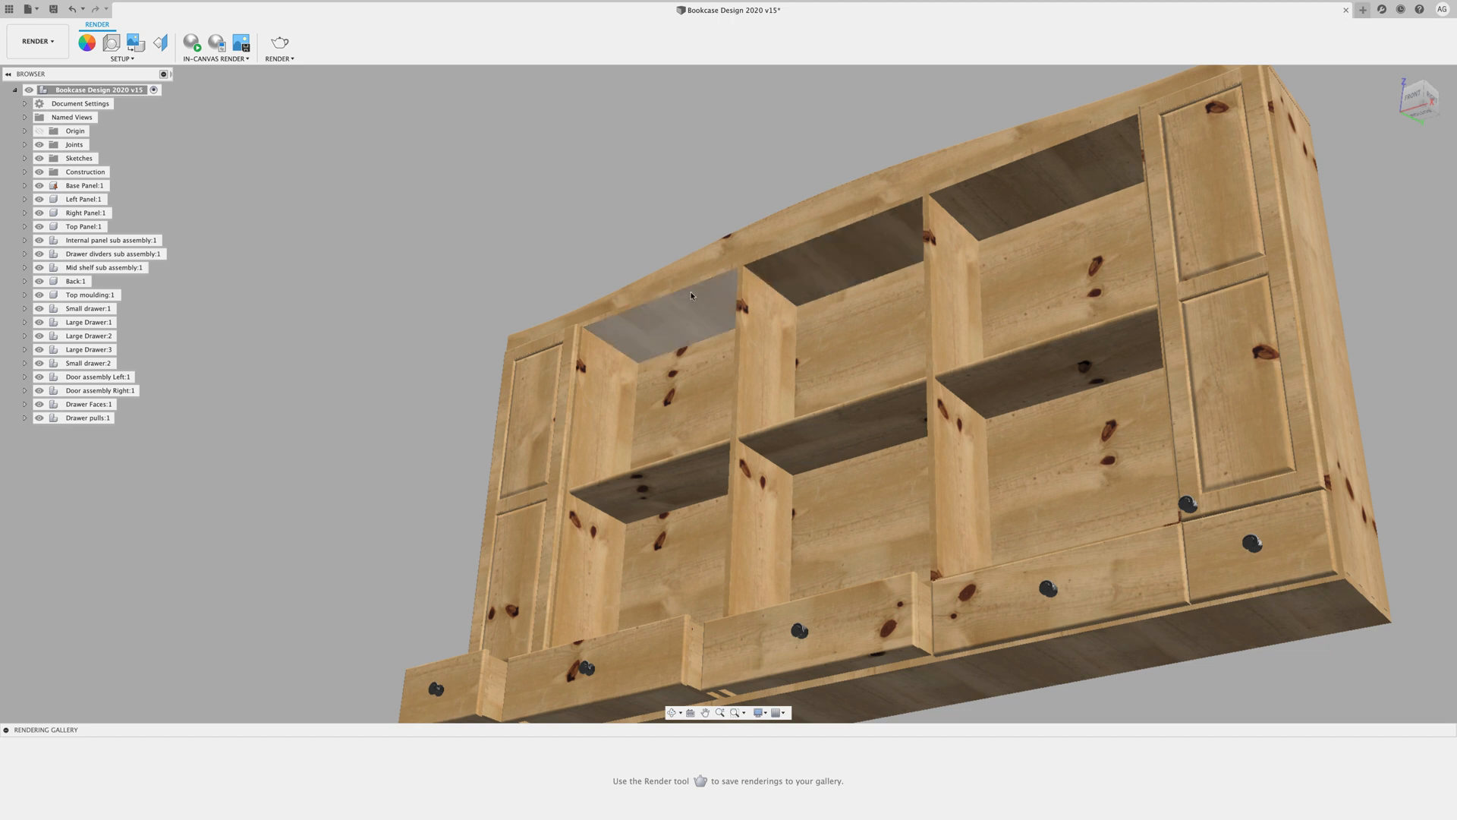
# Map the top panel with a Box projection rotated 90° about Z, and accept the mapping
pyautogui.keyDown('shift'); pyautogui.moveTo(881, 220); pyautogui.dragTo(875, 228, button='middle'); pyautogui.keyUp('shift')
pyautogui.scroll(-2, 872, 223)
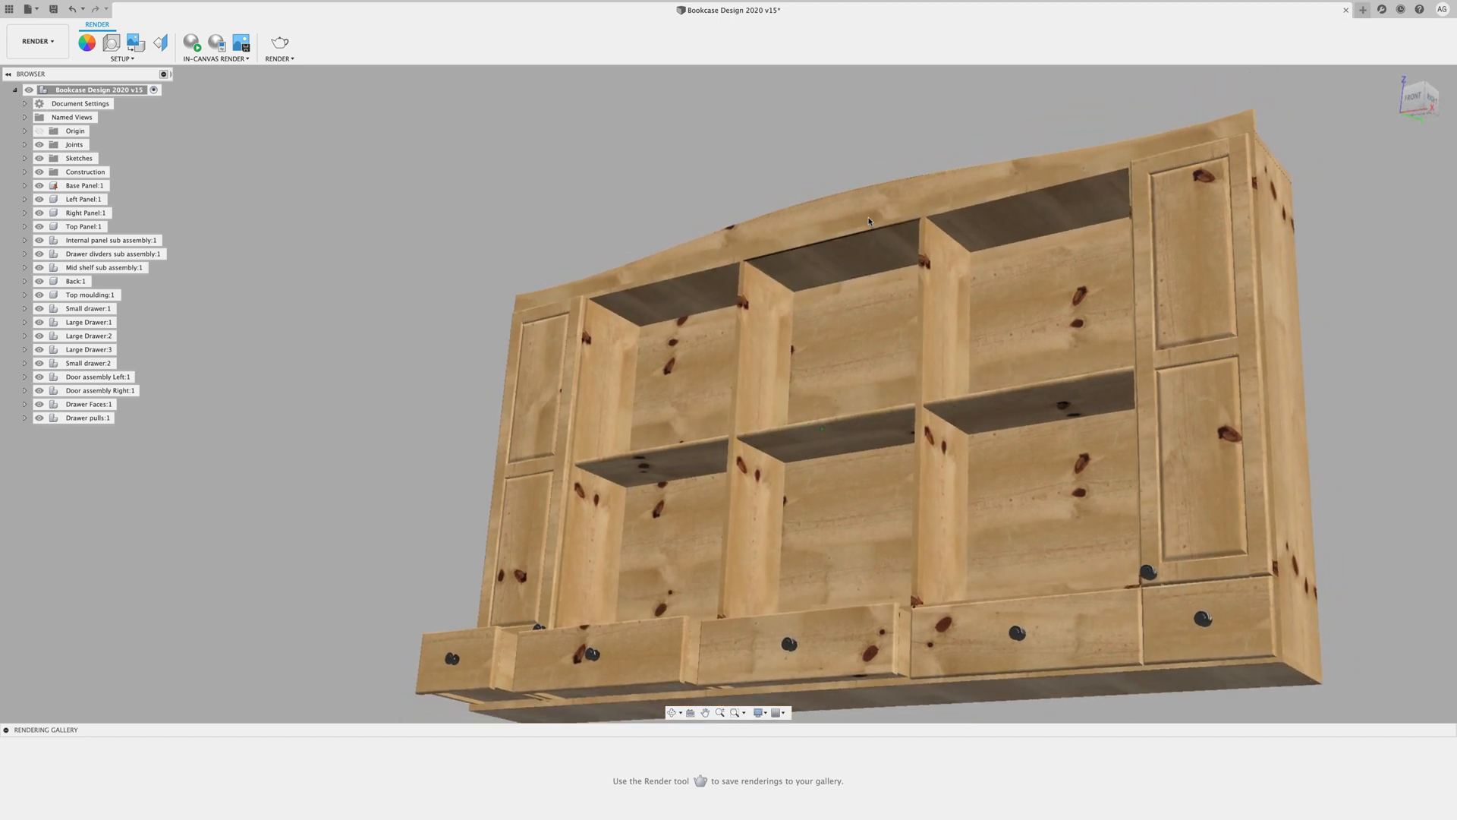
pyautogui.click(160, 43)
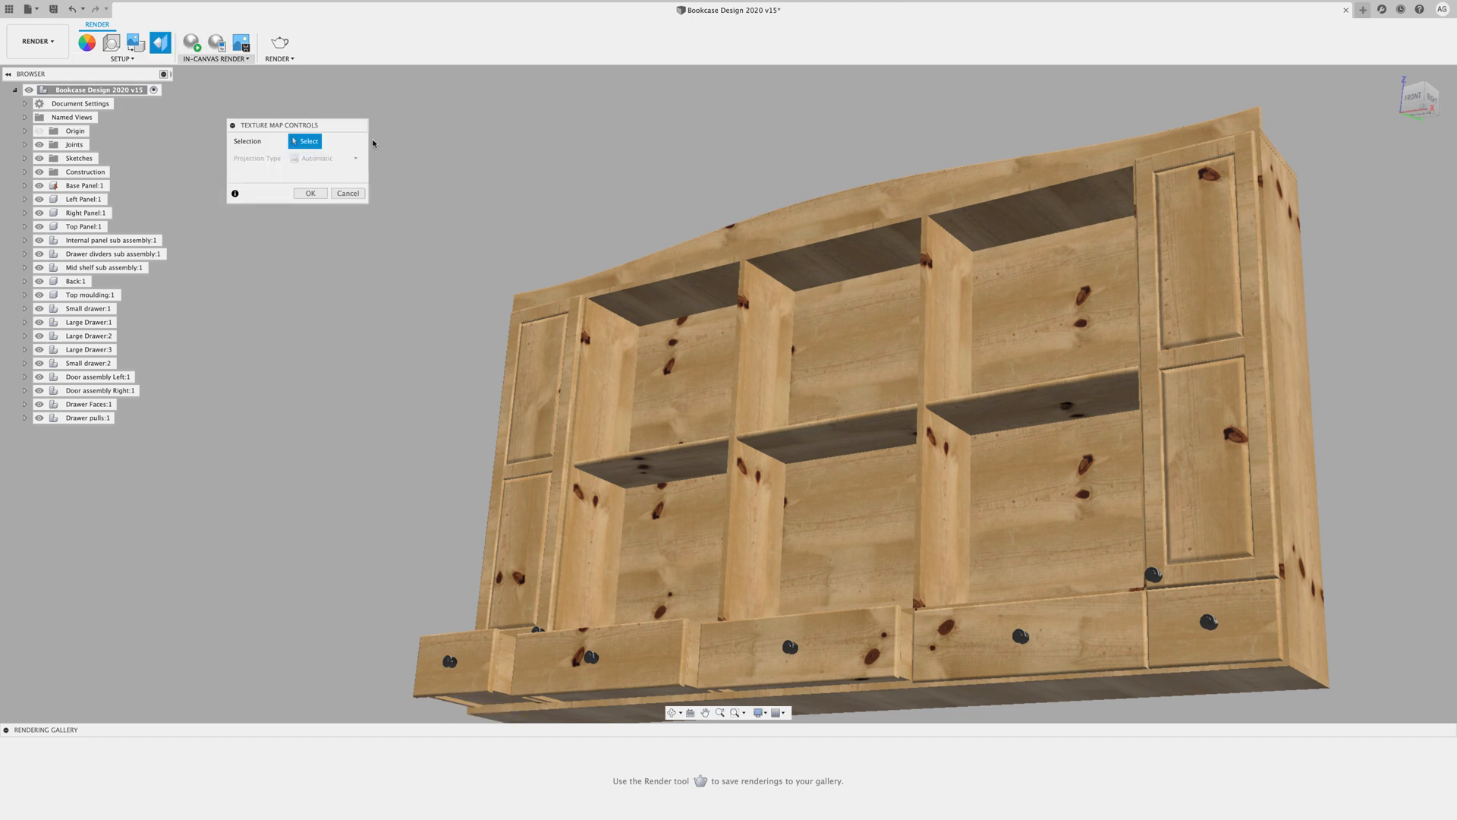
pyautogui.click(813, 273)
pyautogui.click(333, 161)
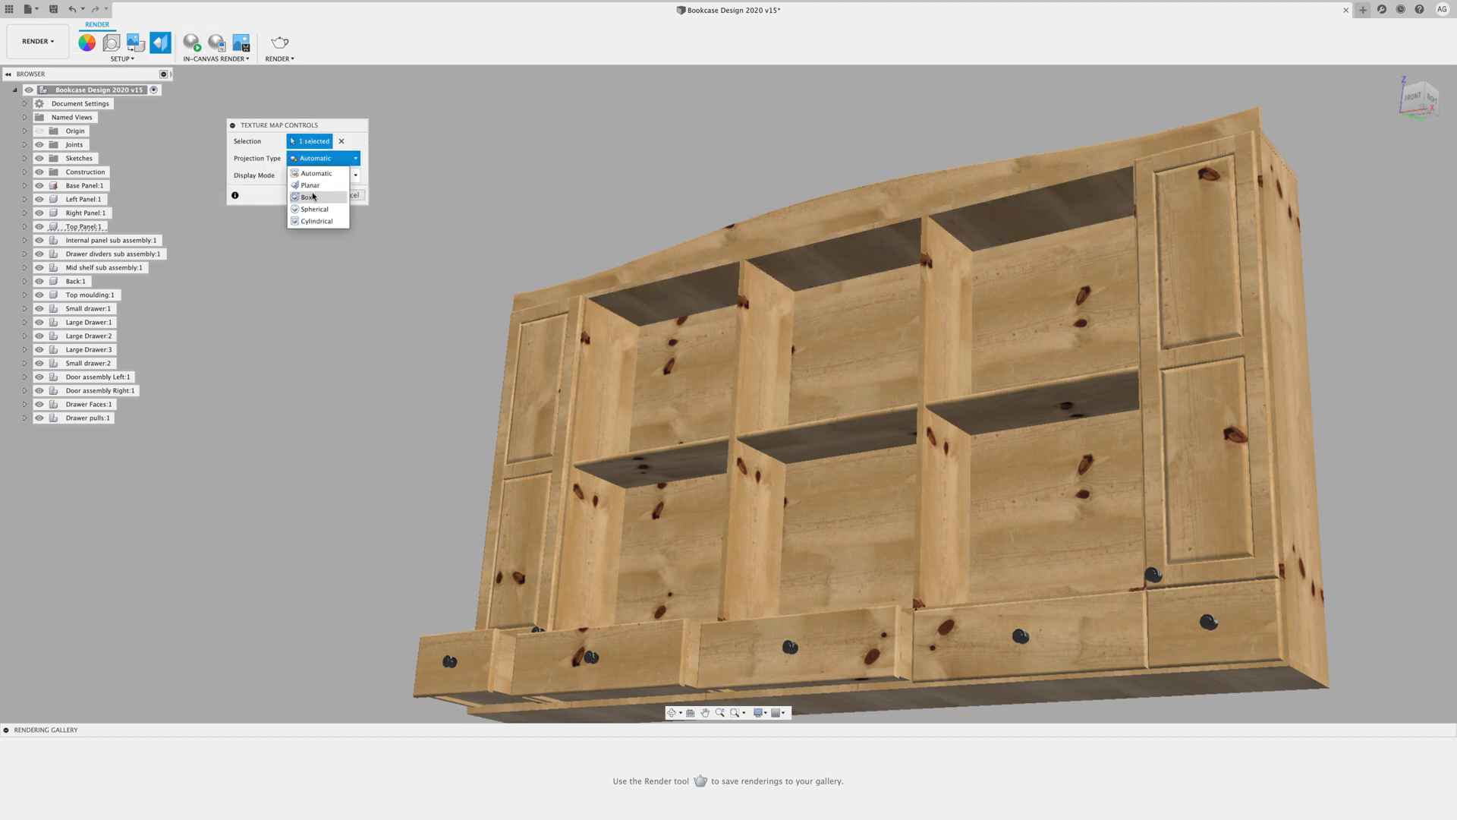
pyautogui.click(312, 197)
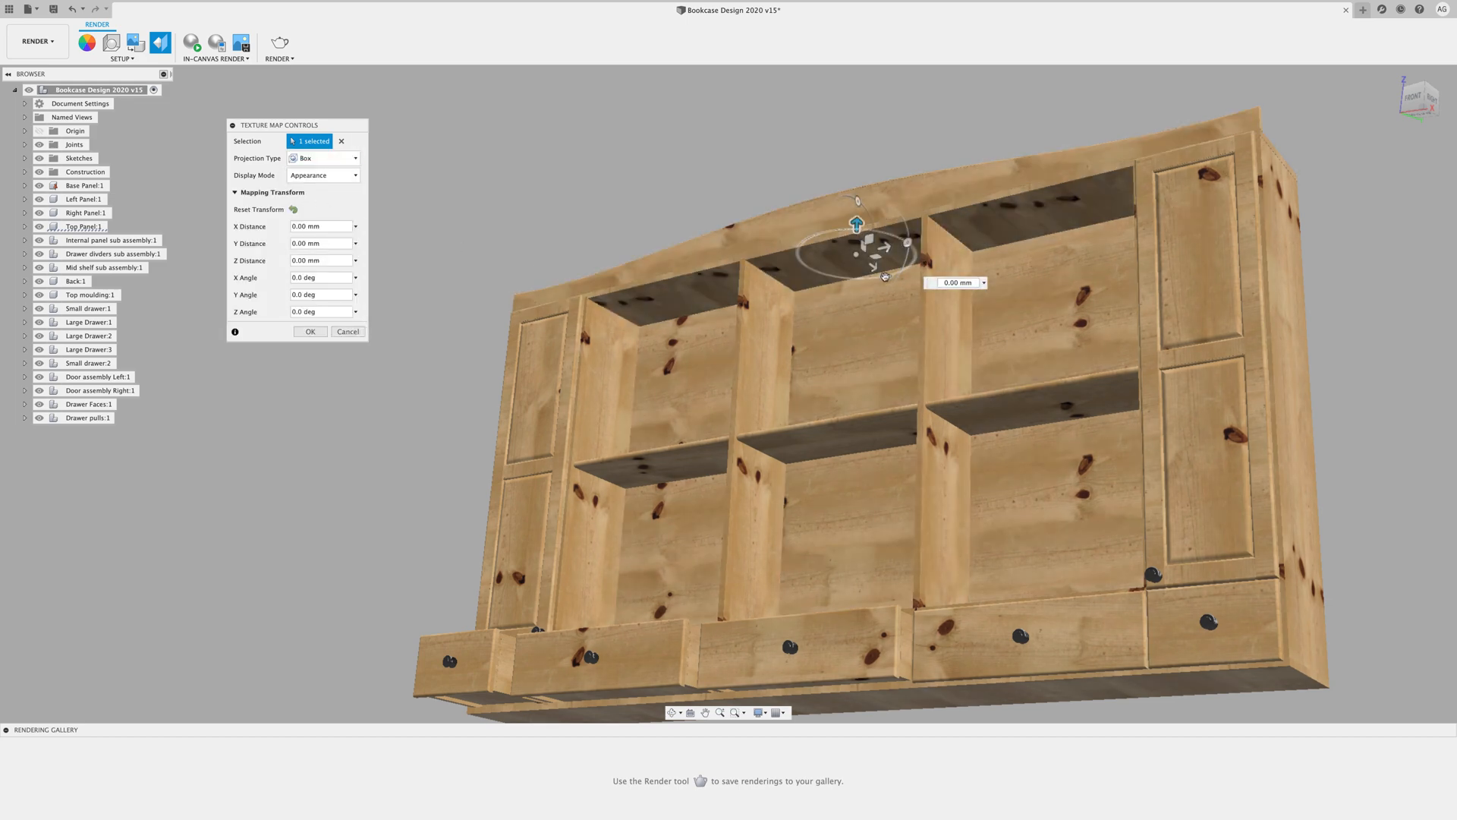
pyautogui.moveTo(885, 277); pyautogui.dragTo(805, 270)
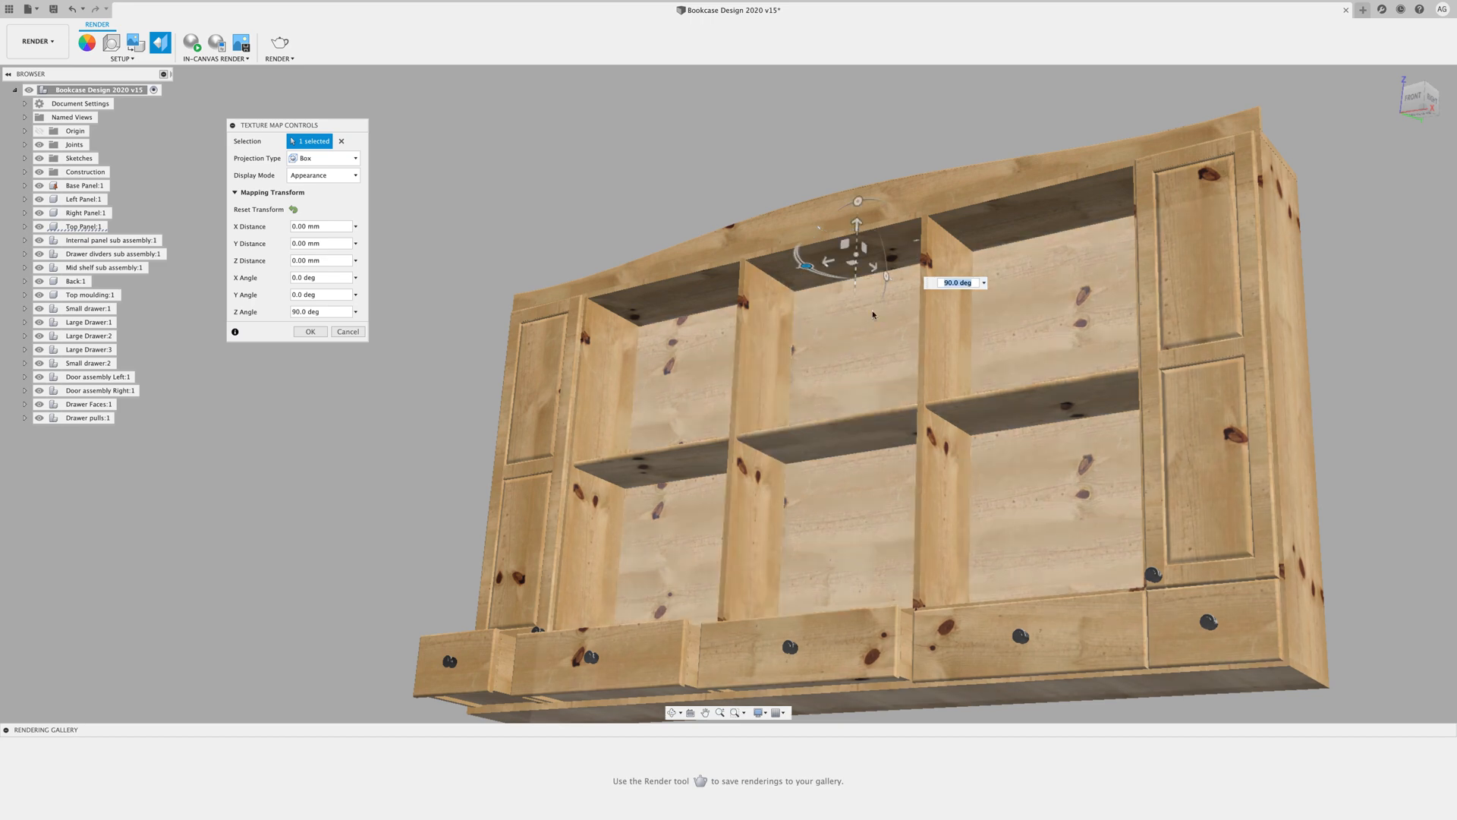
pyautogui.scroll(-3, 821, 413)
pyautogui.scroll(-5, 826, 403)
pyautogui.keyDown('shift'); pyautogui.moveTo(827, 403); pyautogui.dragTo(856, 452, button='middle'); pyautogui.keyUp('shift')
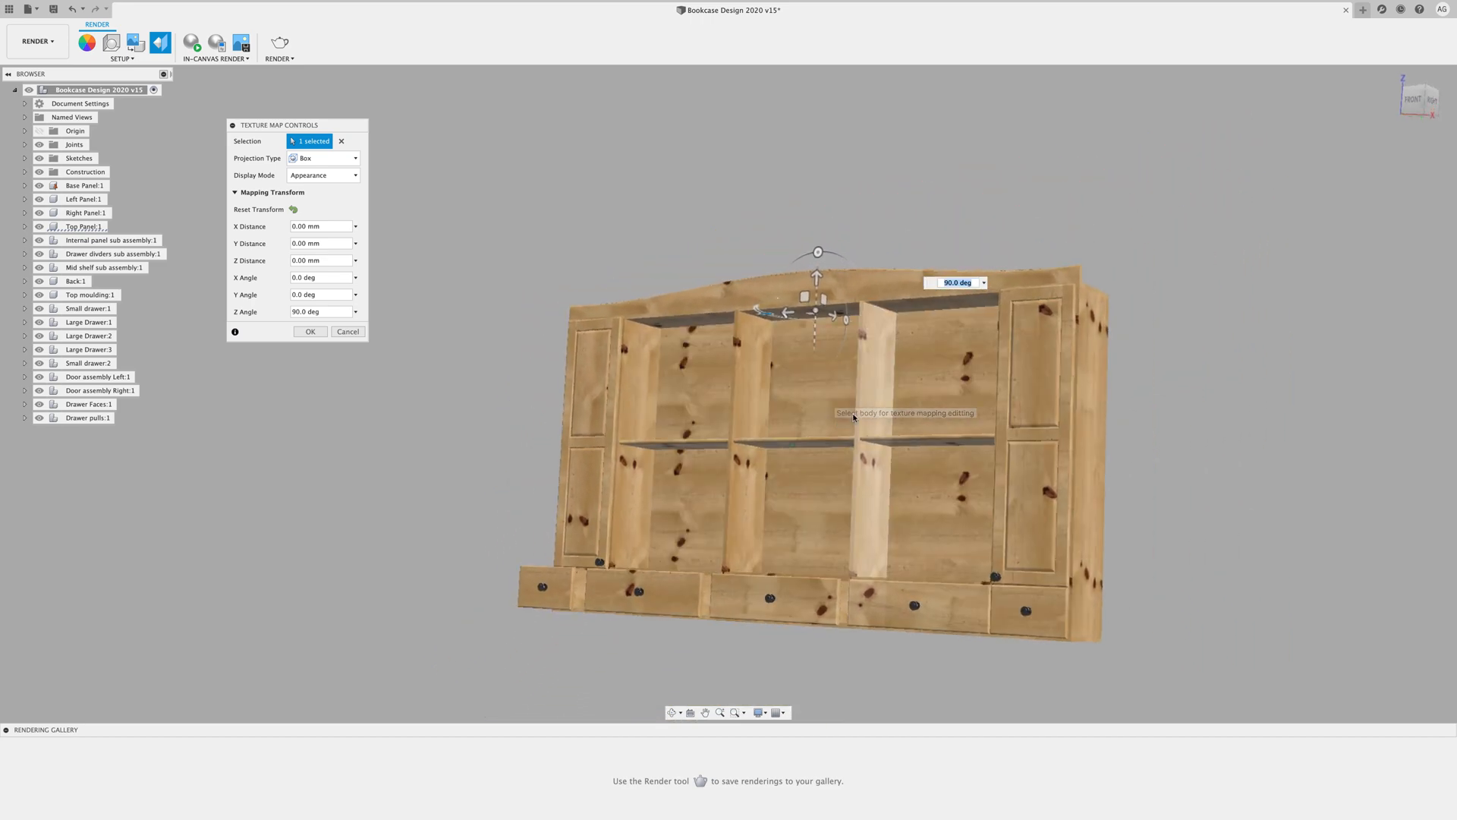
pyautogui.click(306, 332)
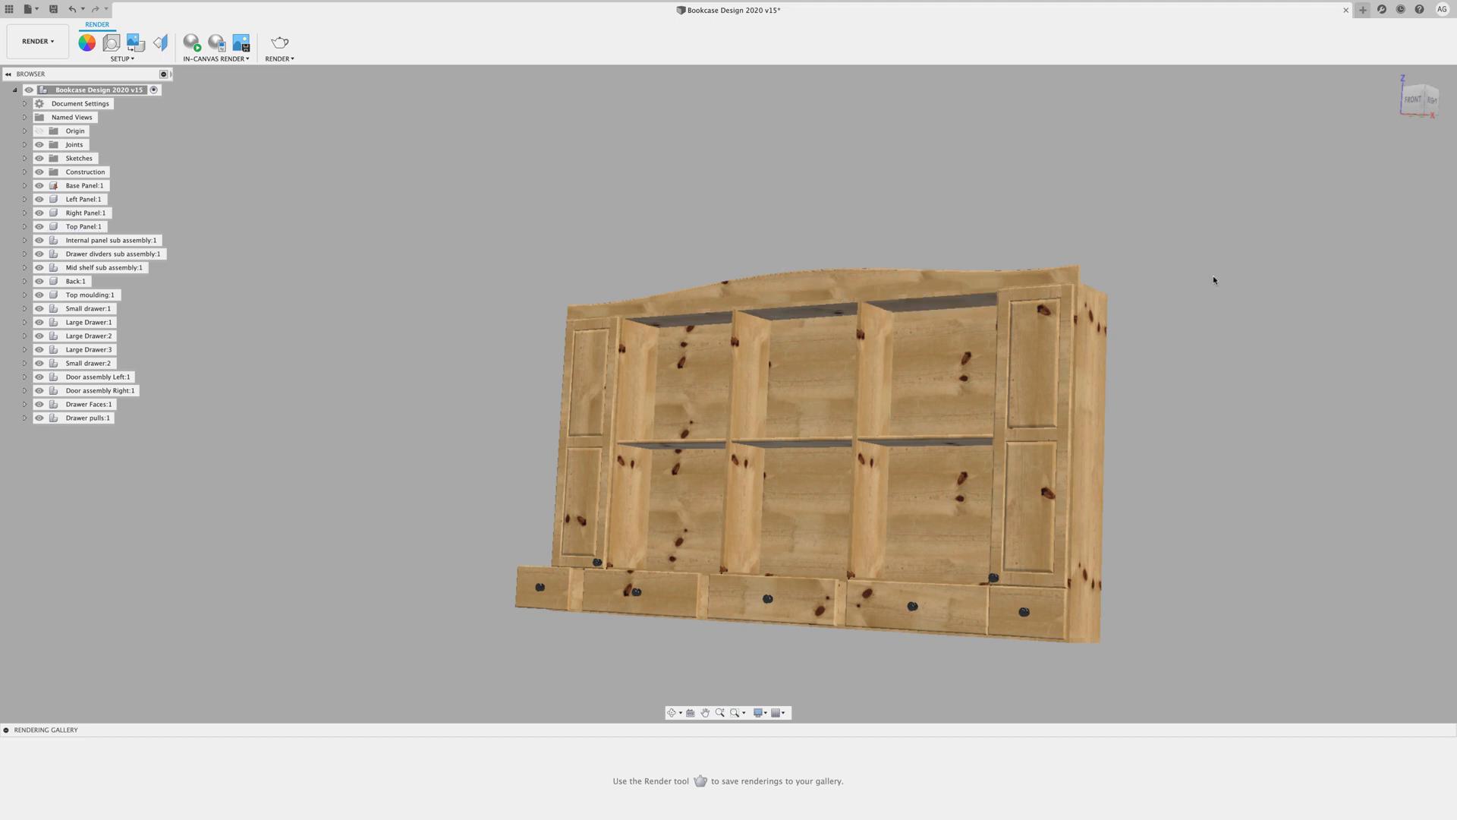
pyautogui.scroll(5, 1216, 276)
pyautogui.keyDown('shift'); pyautogui.moveTo(1217, 274); pyautogui.dragTo(1213, 277, button='middle'); pyautogui.keyUp('shift')
pyautogui.scroll(-15, 1213, 277)
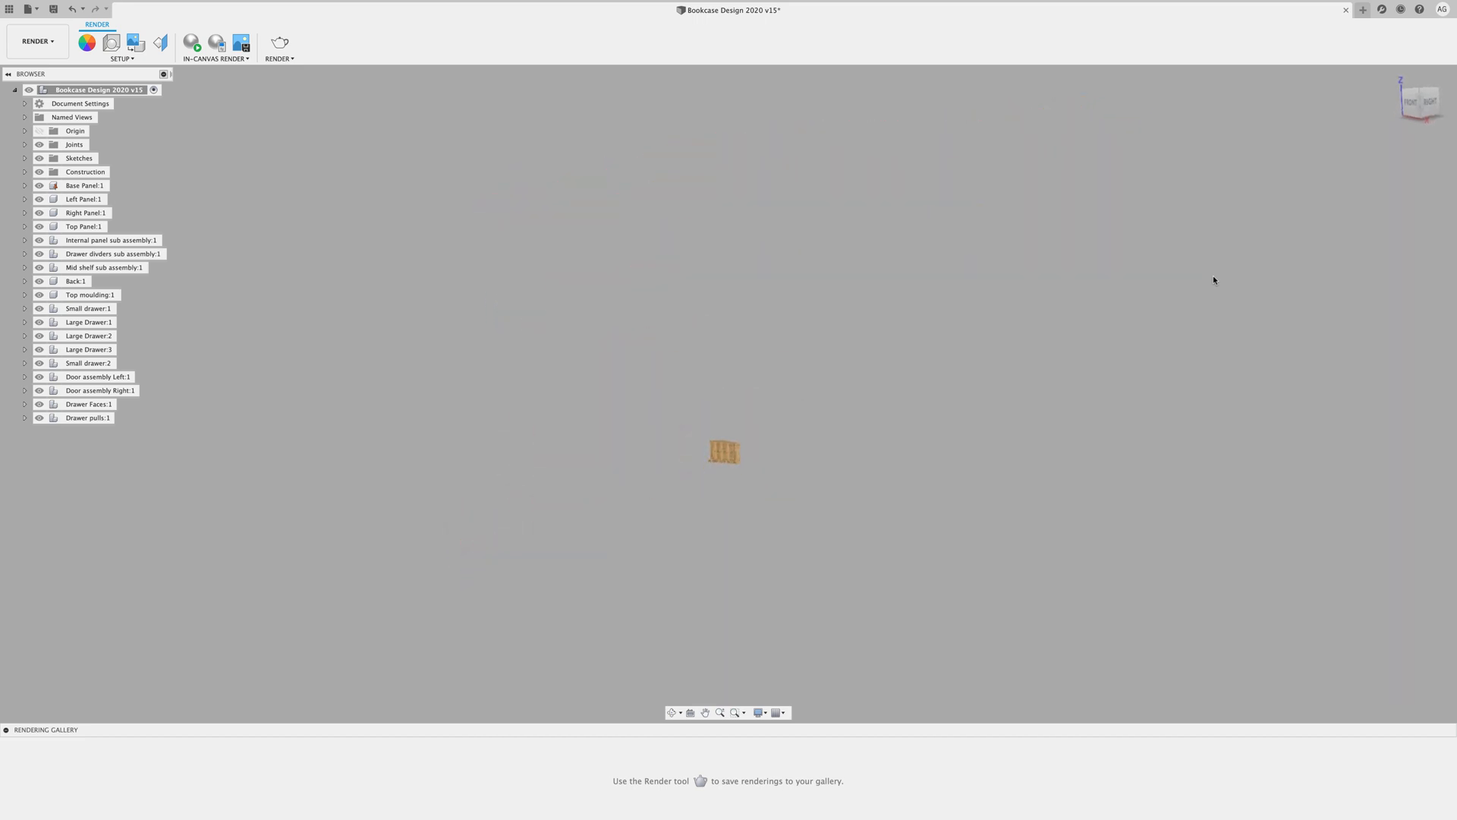
pyautogui.scroll(15, 1213, 279)
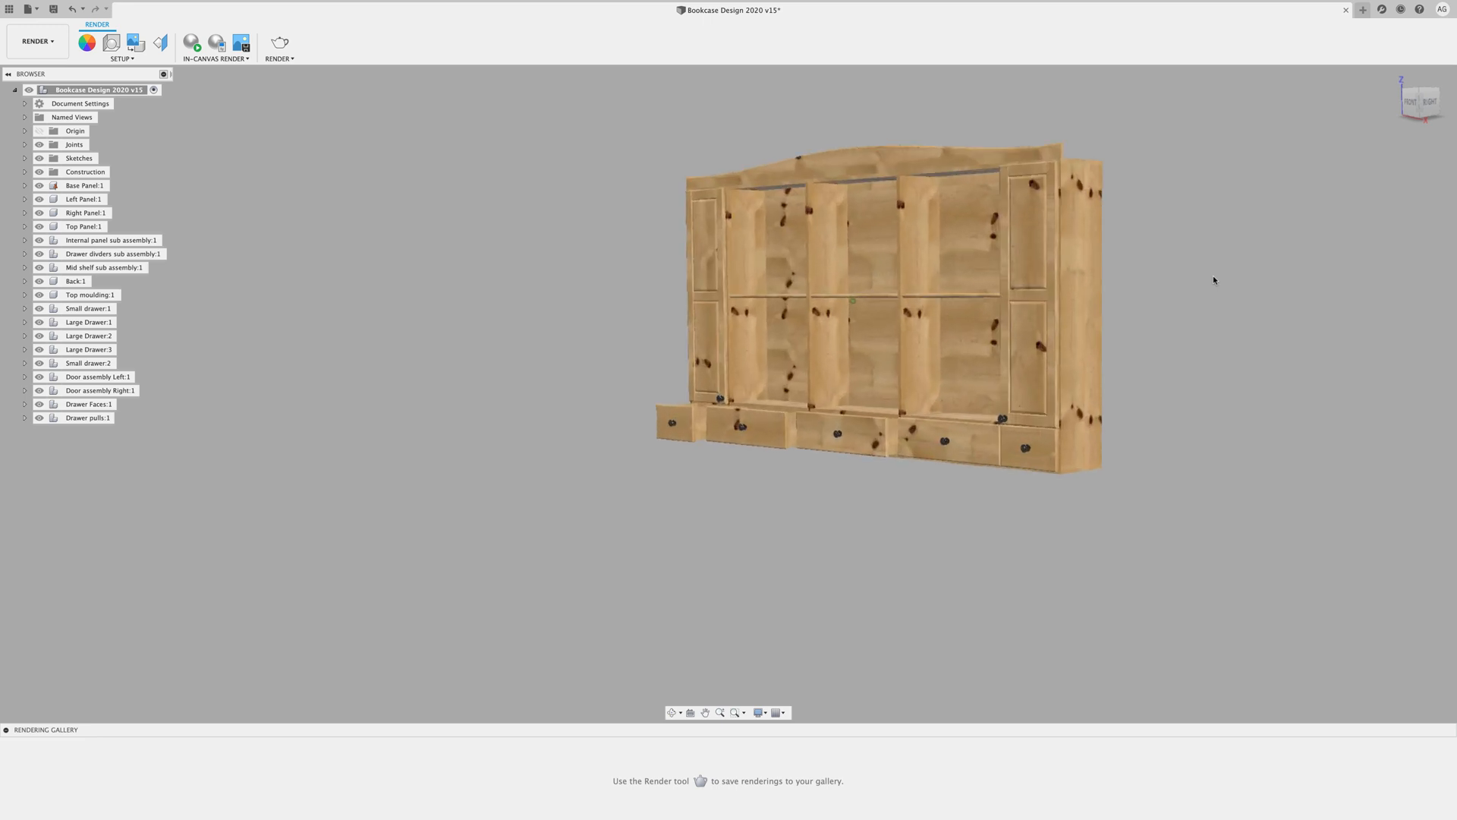
pyautogui.moveTo(1213, 278); pyautogui.dragTo(1213, 277, button='middle')
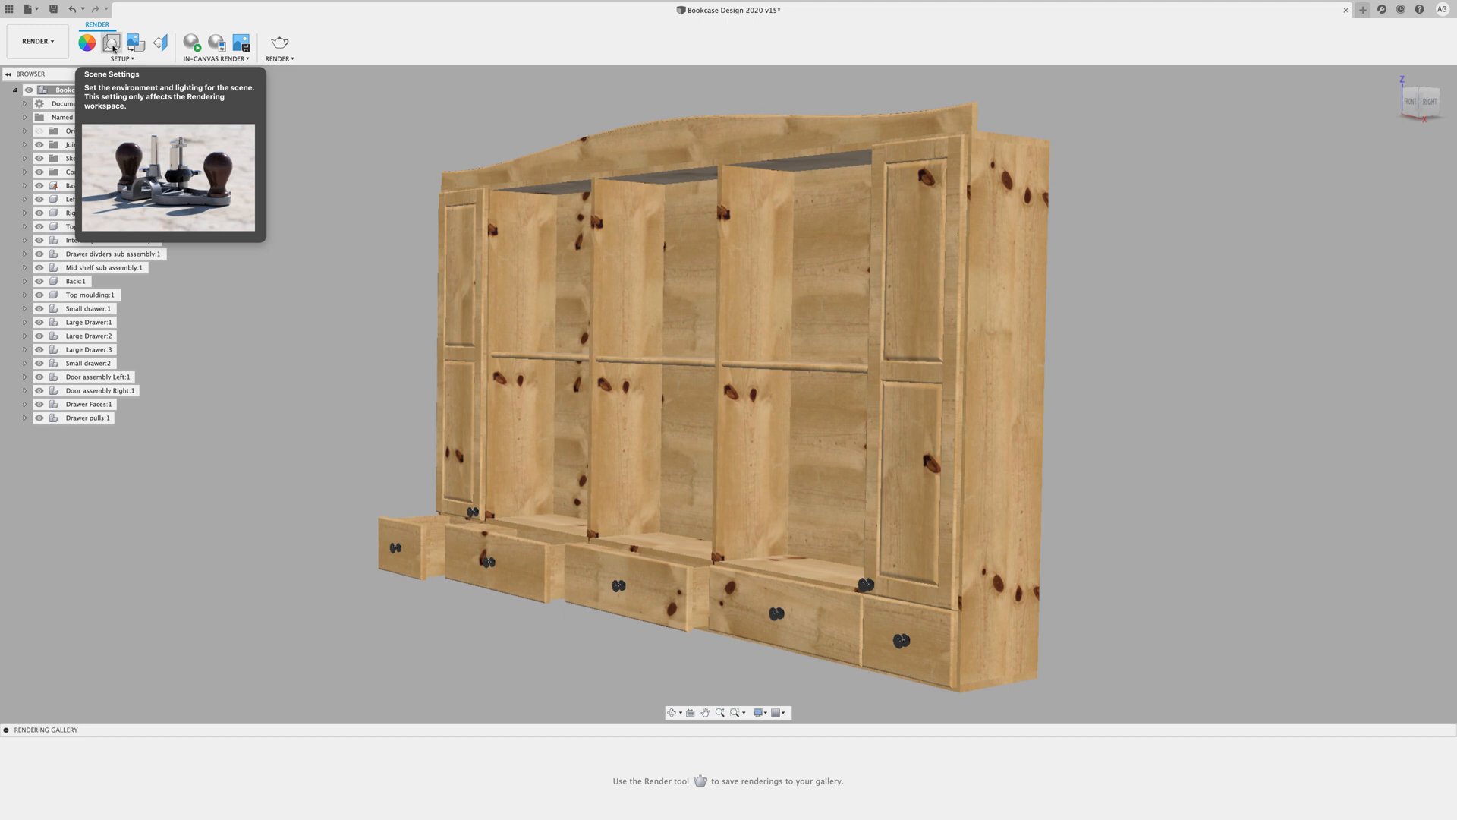
# Open the scene settings and raise the environment brightness to about 1095.9 lx
pyautogui.click(112, 47)
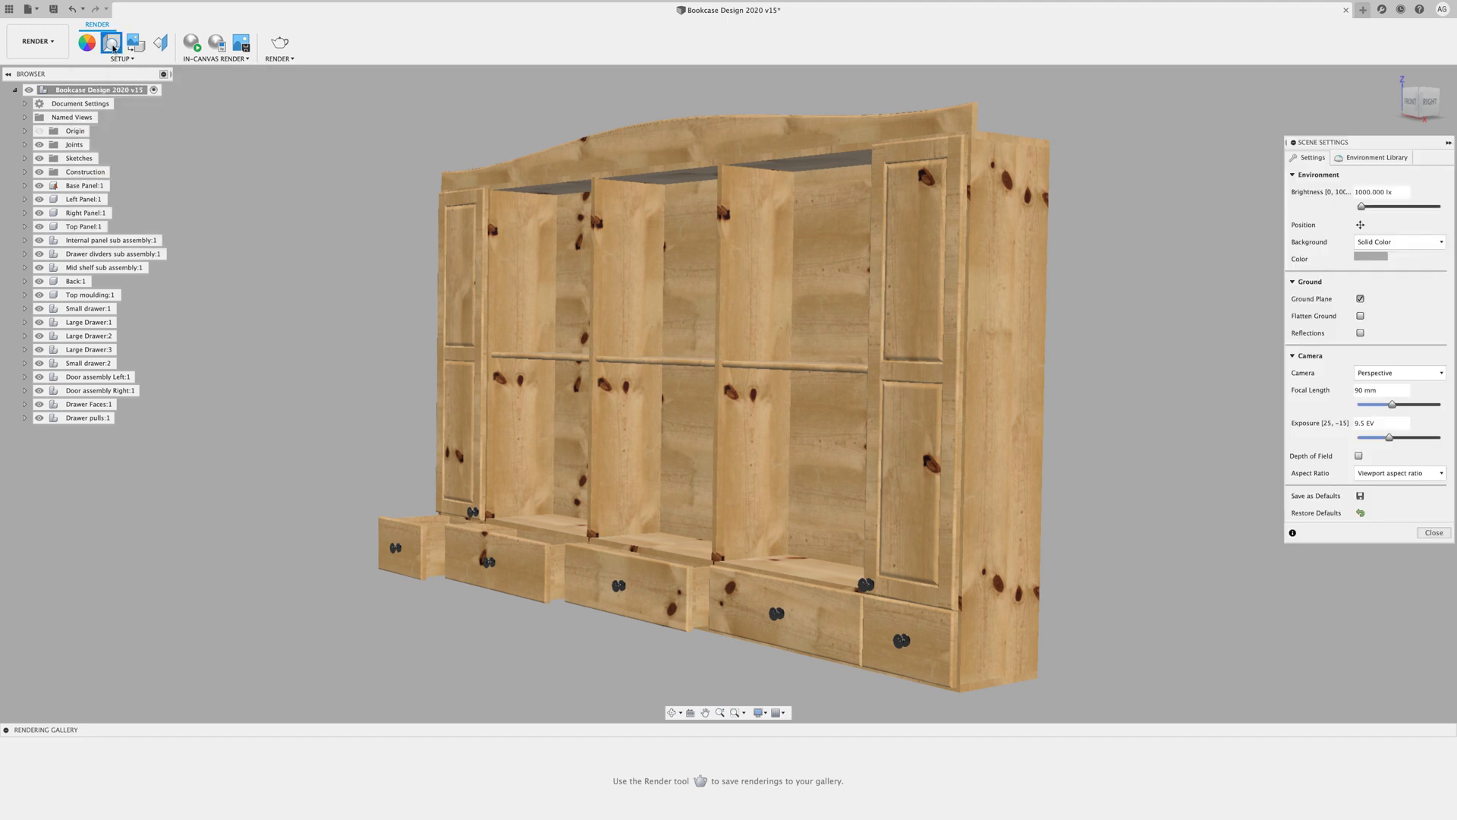
pyautogui.moveTo(1393, 147); pyautogui.dragTo(672, 184)
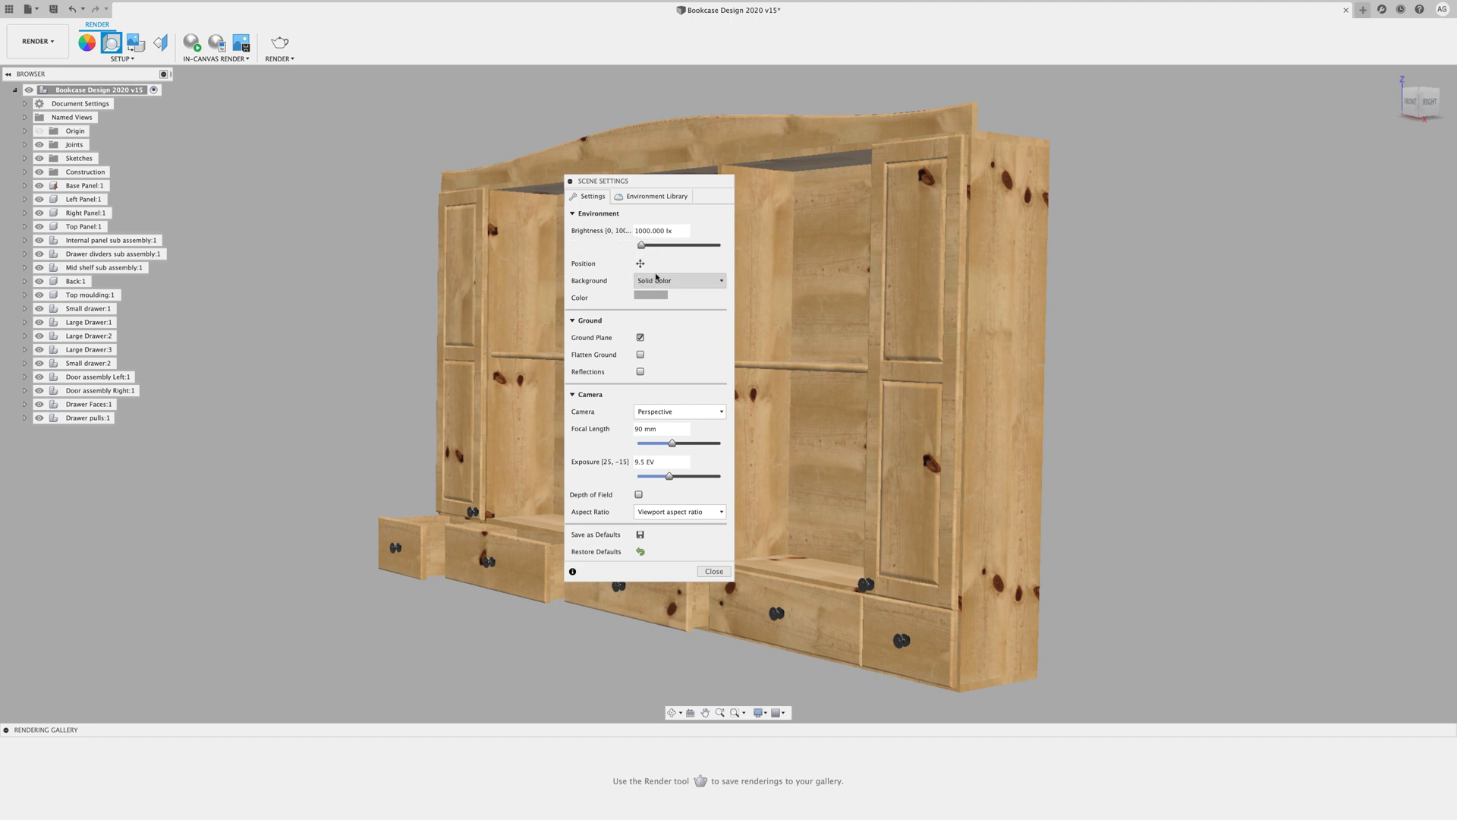
pyautogui.moveTo(642, 247)
pyautogui.mouseDown()
pyautogui.moveTo(717, 252)
pyautogui.moveTo(642, 249)
pyautogui.mouseUp()
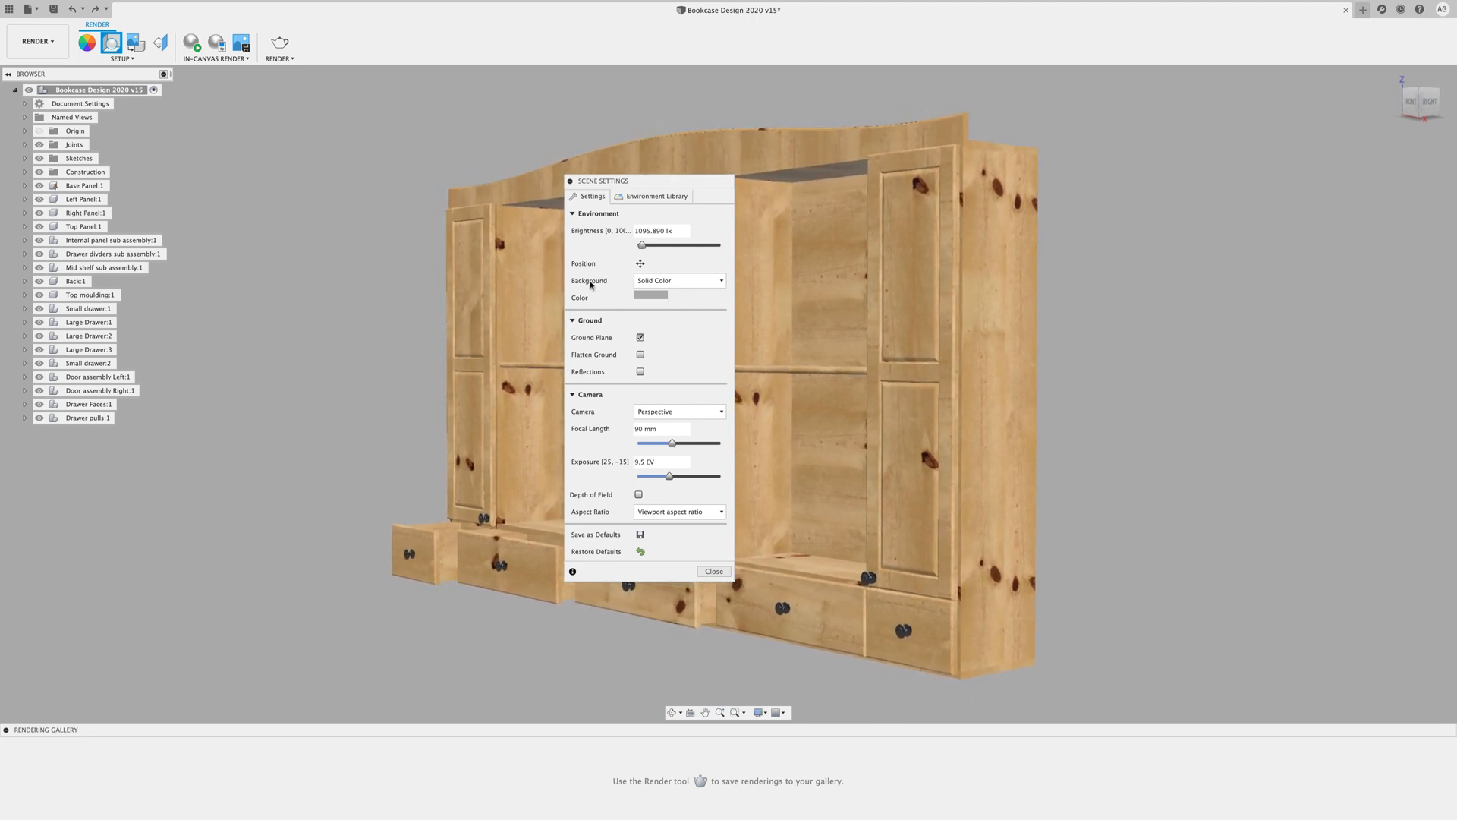
# Try black, white and red as the scene's solid background color, ending on black
pyautogui.click(652, 295)
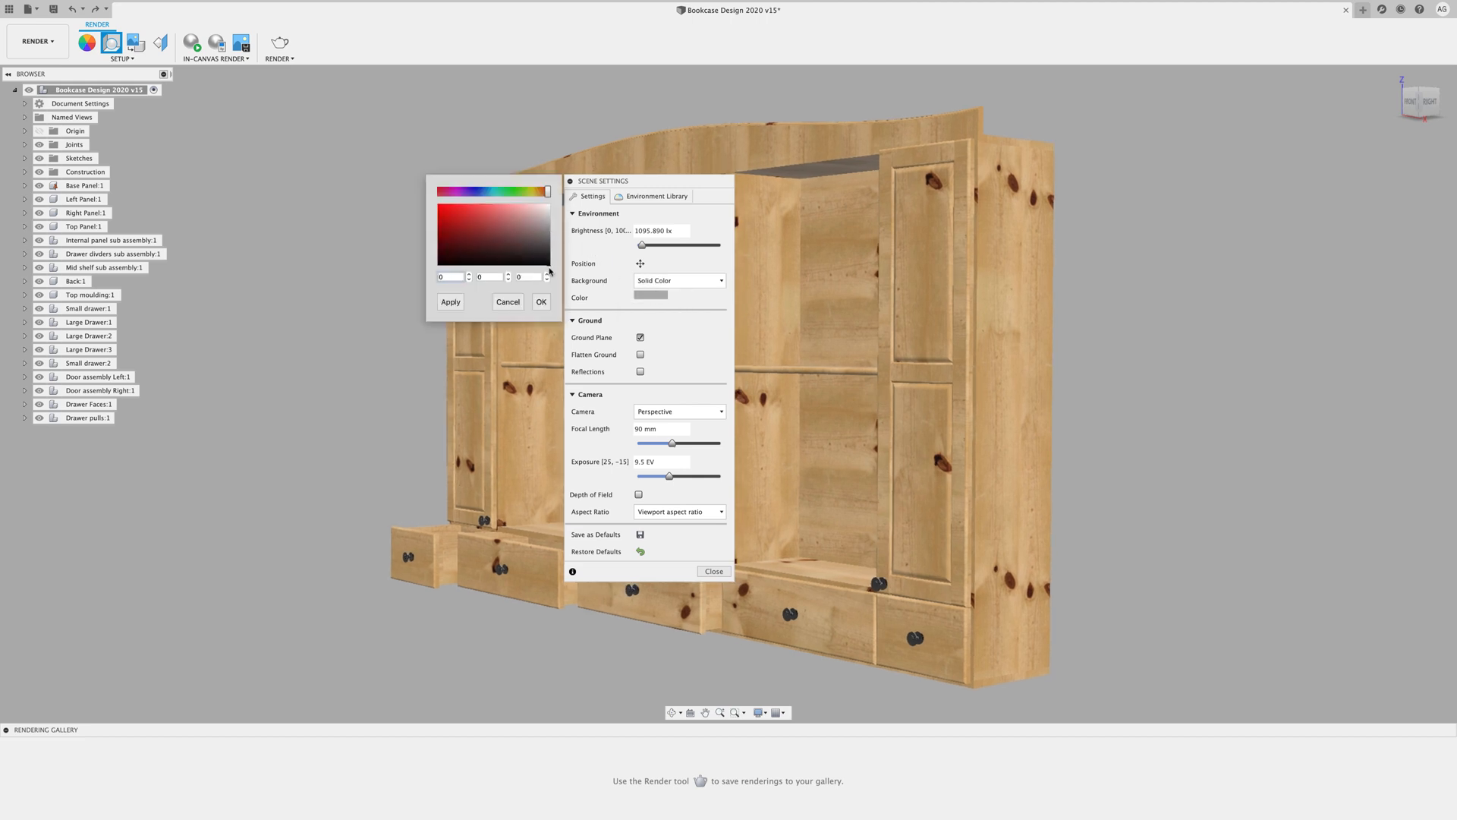
pyautogui.click(452, 307)
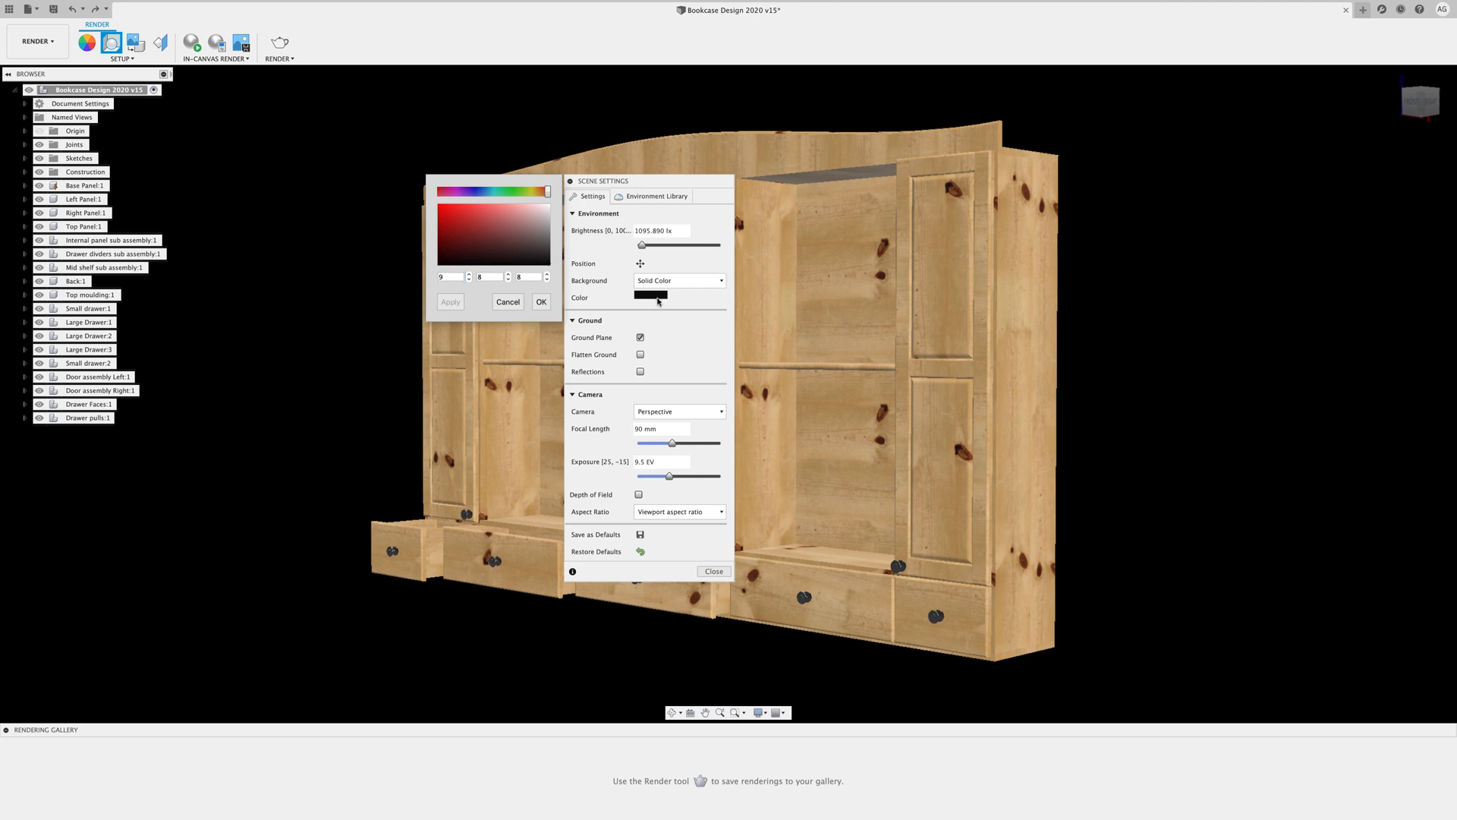
pyautogui.moveTo(547, 206); pyautogui.dragTo(555, 199)
pyautogui.click(451, 302)
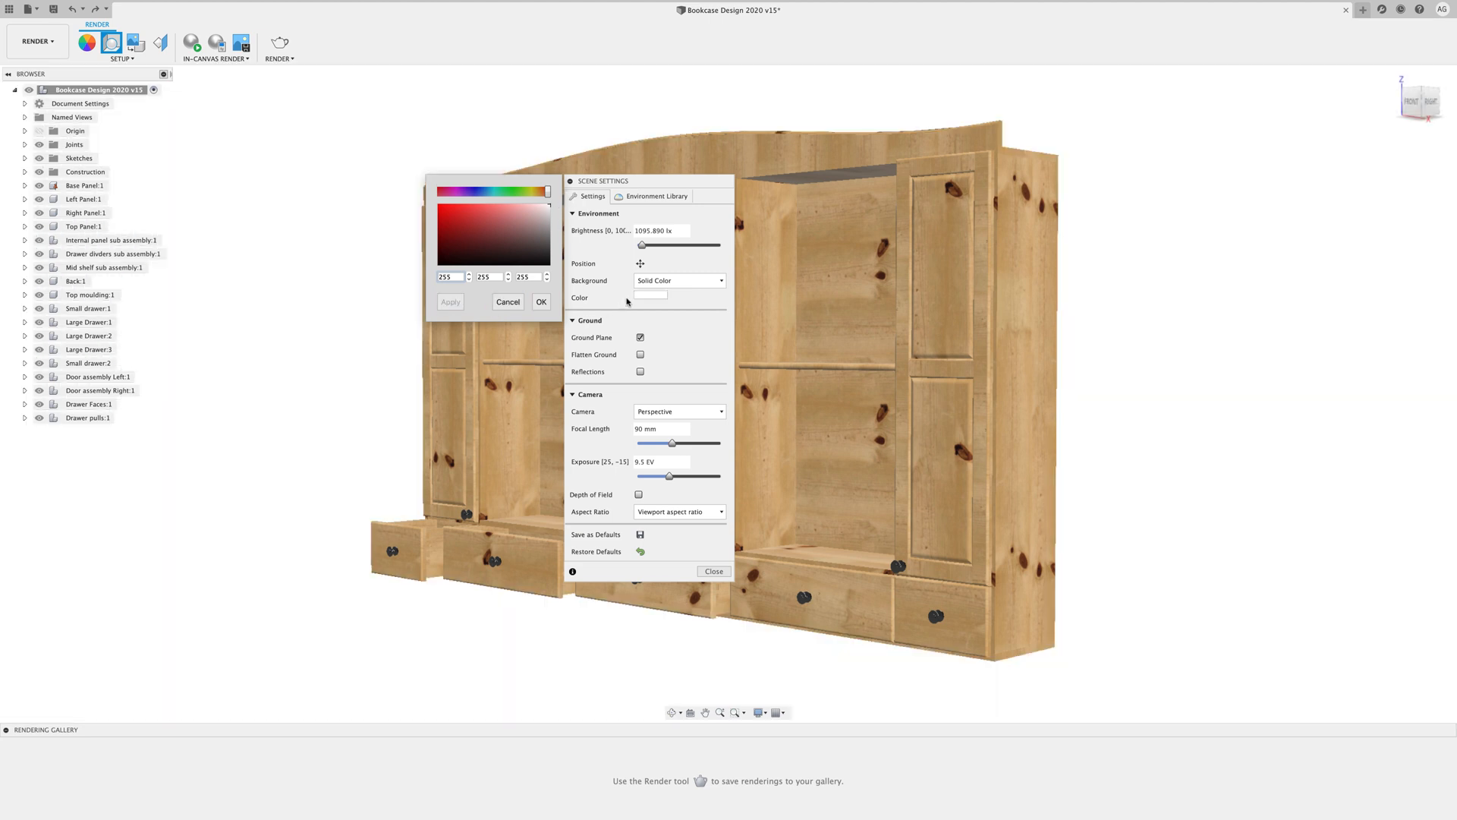
pyautogui.click(513, 216)
pyautogui.click(451, 302)
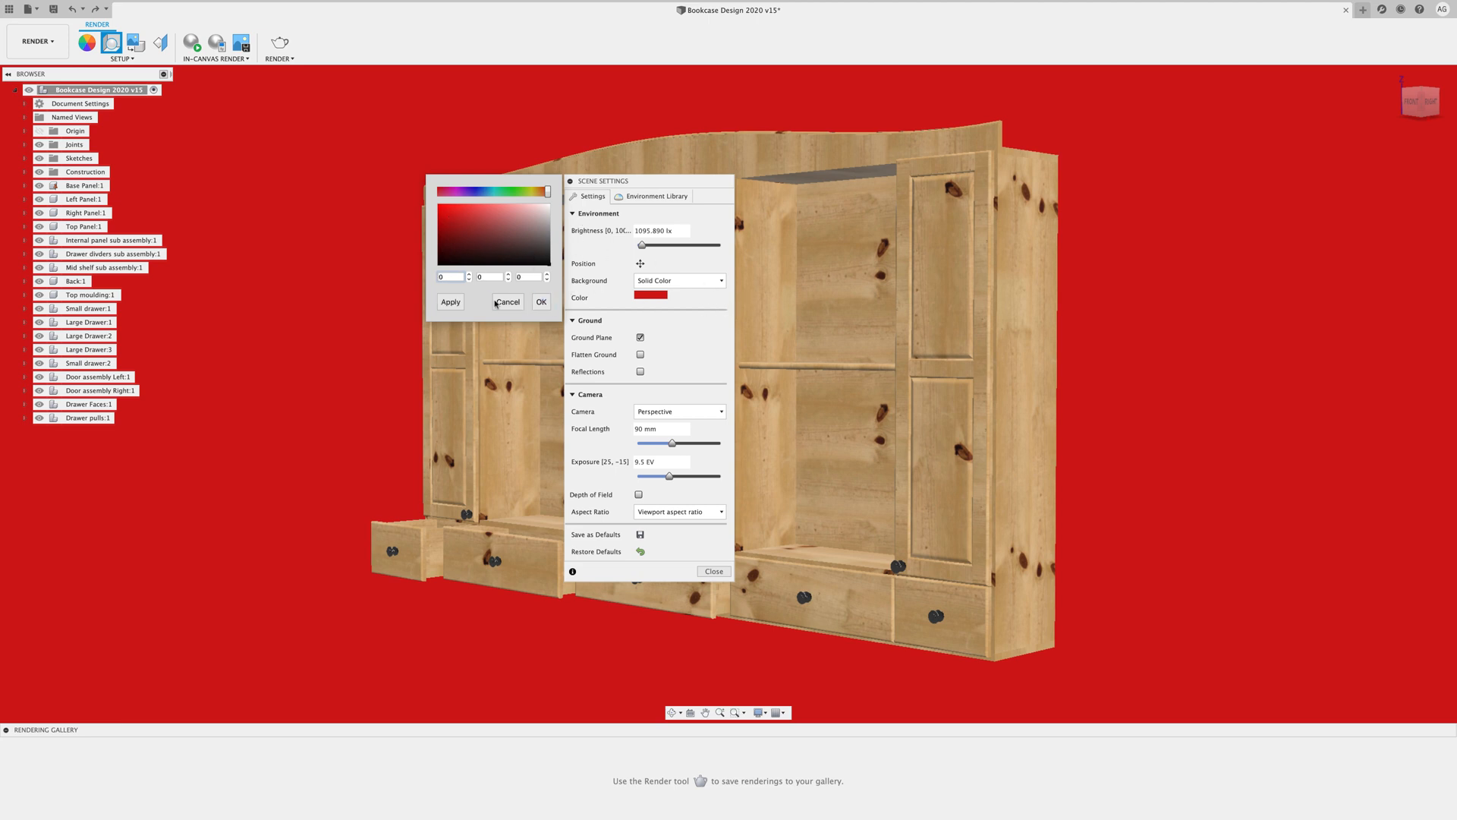
pyautogui.click(450, 303)
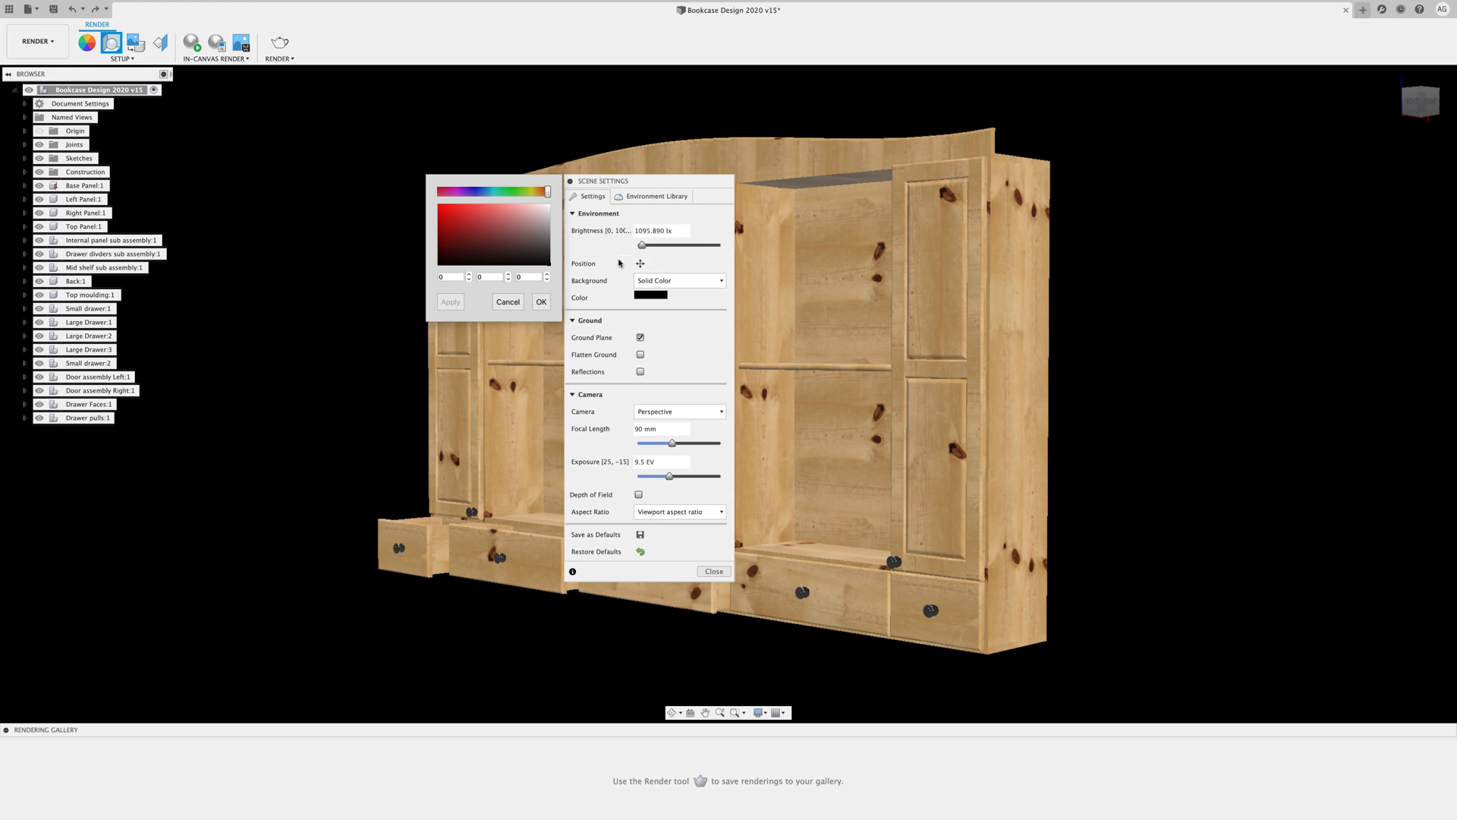
# Switch the scene background from Solid Color to Environment and check the bookcase against it
pyautogui.click(672, 281)
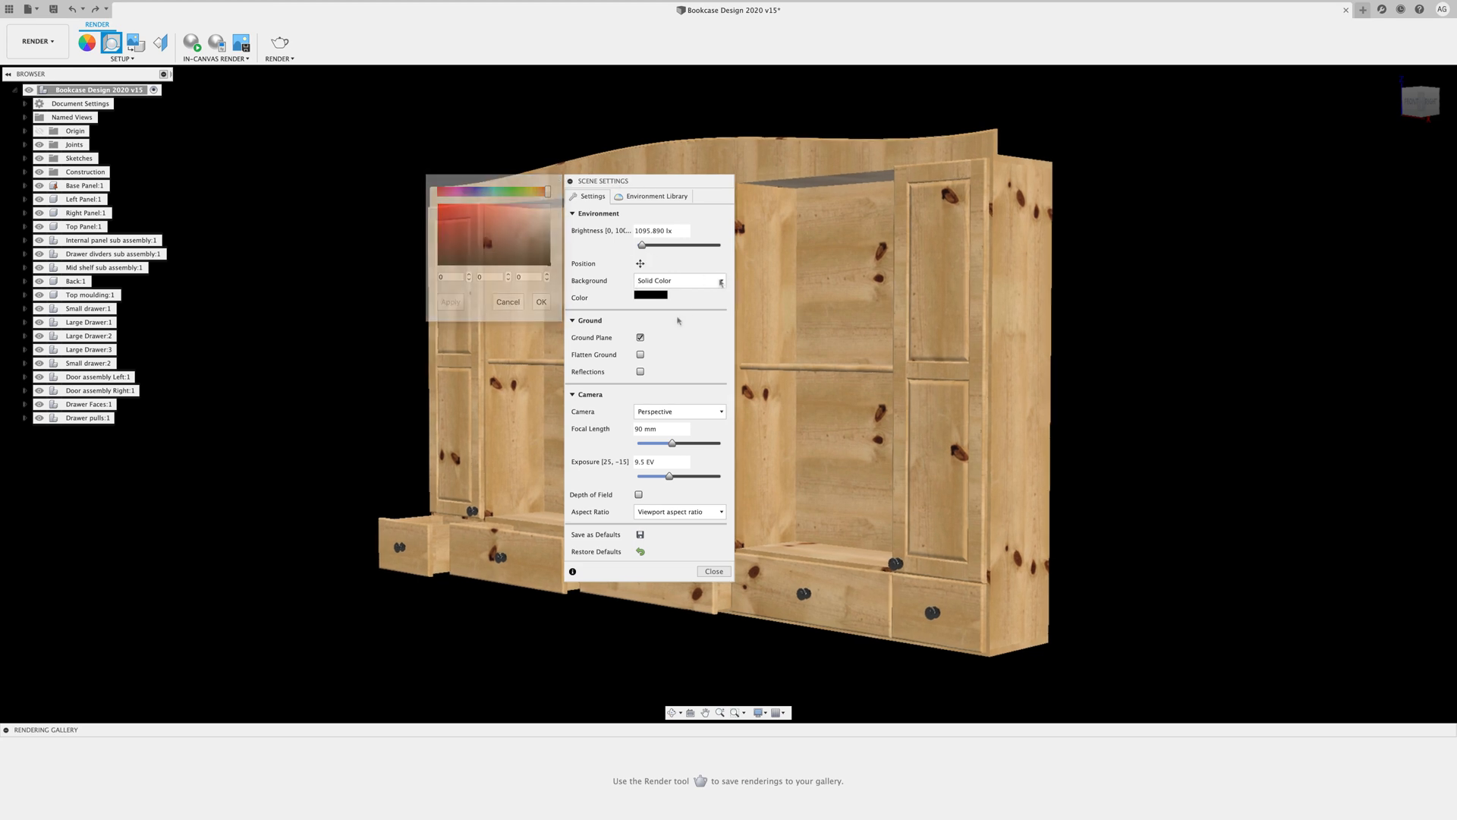
pyautogui.click(675, 296)
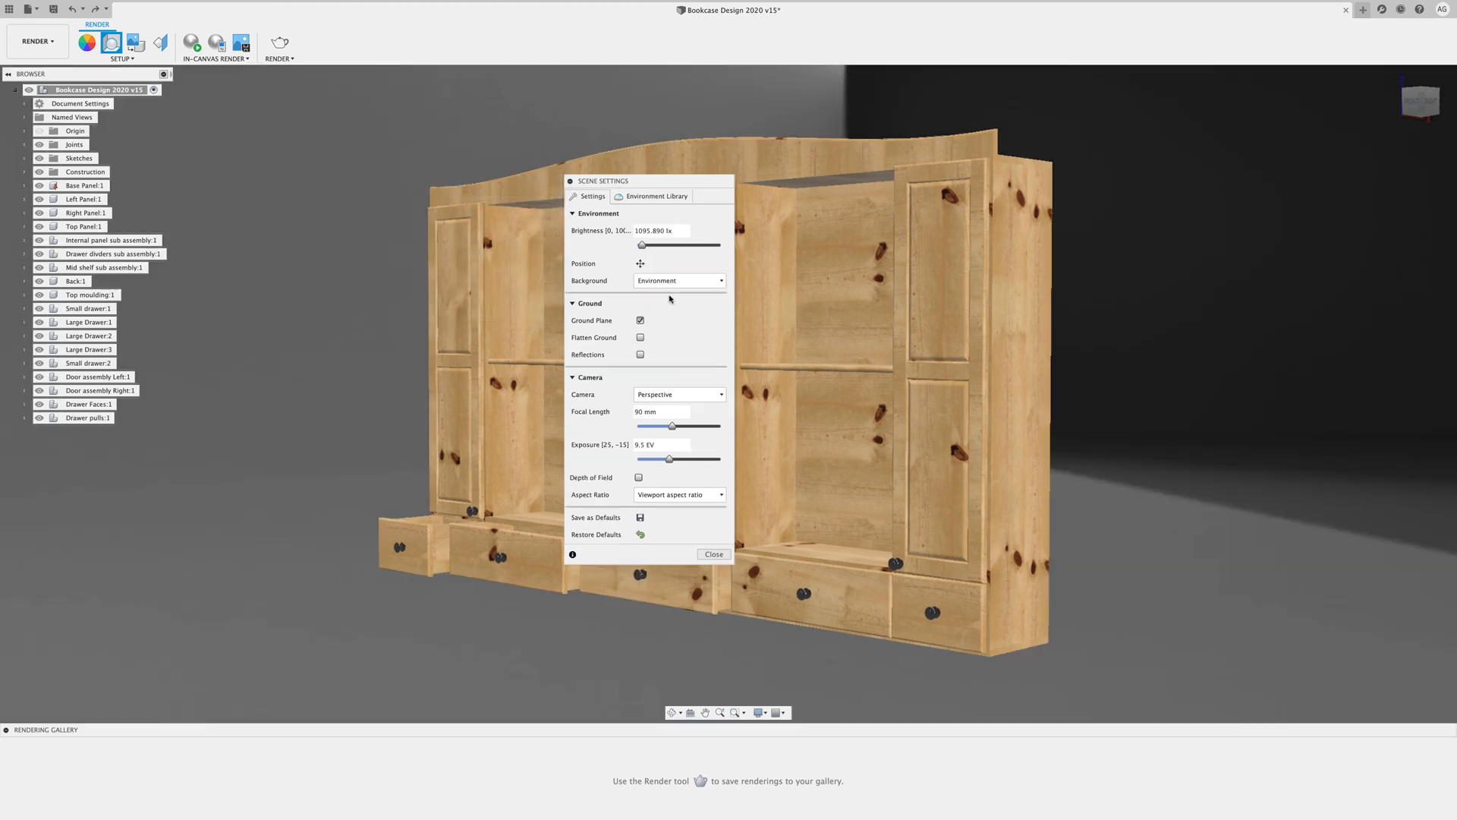
pyautogui.keyDown('shift'); pyautogui.moveTo(761, 230); pyautogui.dragTo(727, 243, button='middle'); pyautogui.keyUp('shift')
pyautogui.scroll(-2, 696, 221)
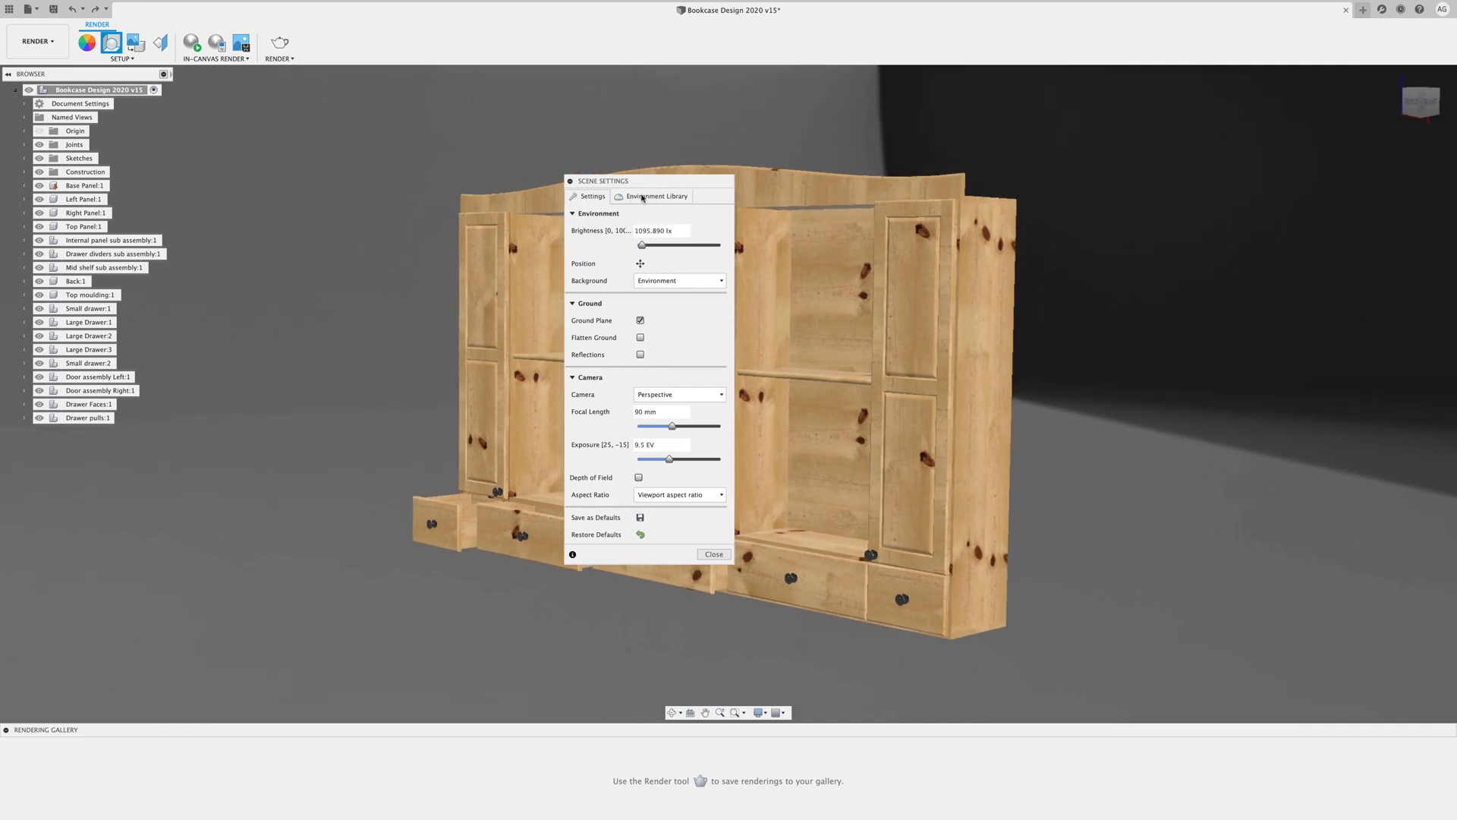
pyautogui.keyDown('shift'); pyautogui.moveTo(642, 198); pyautogui.dragTo(674, 185, button='middle'); pyautogui.keyUp('shift')
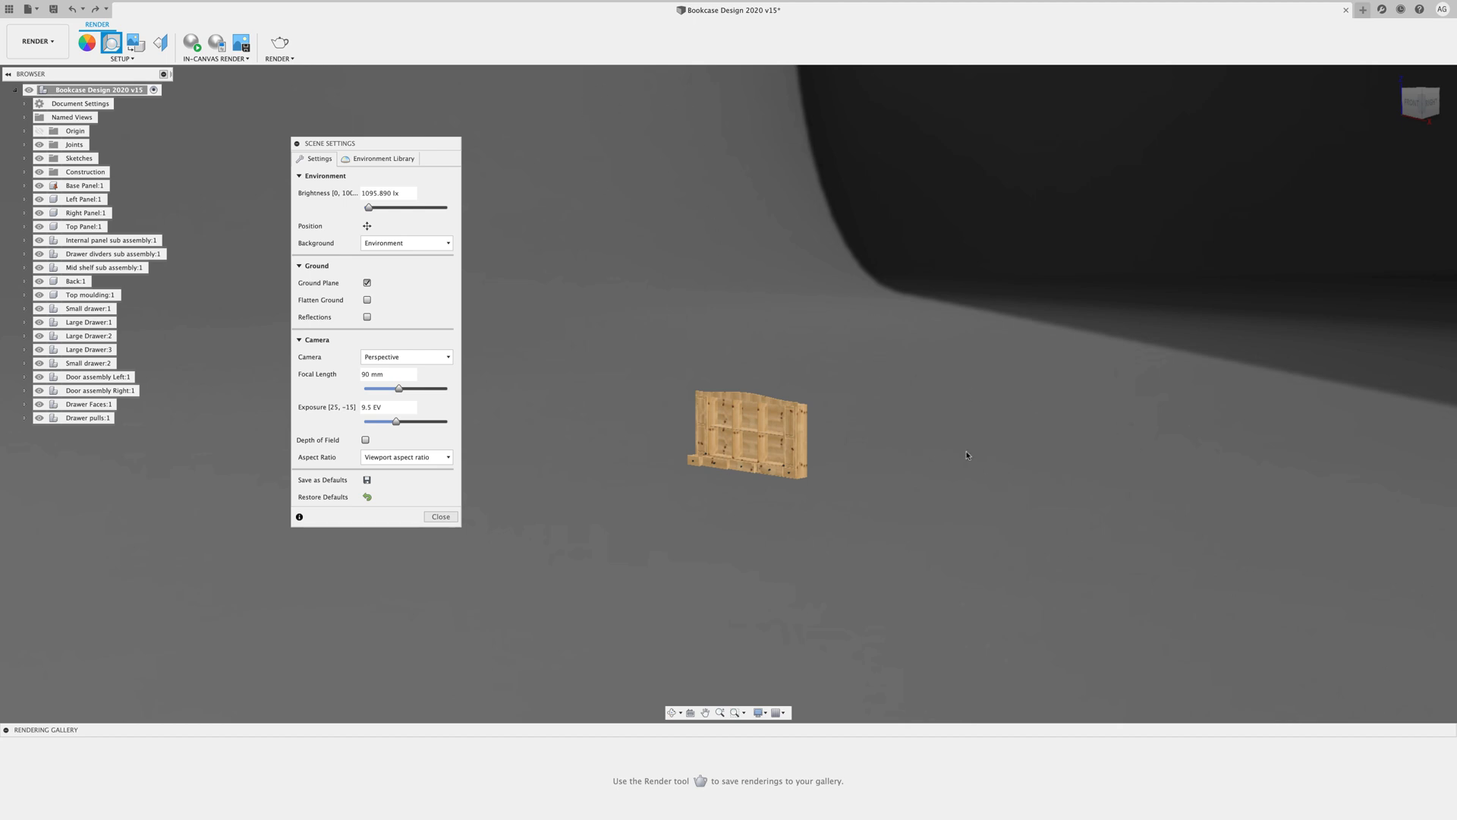
pyautogui.scroll(6, 956, 444)
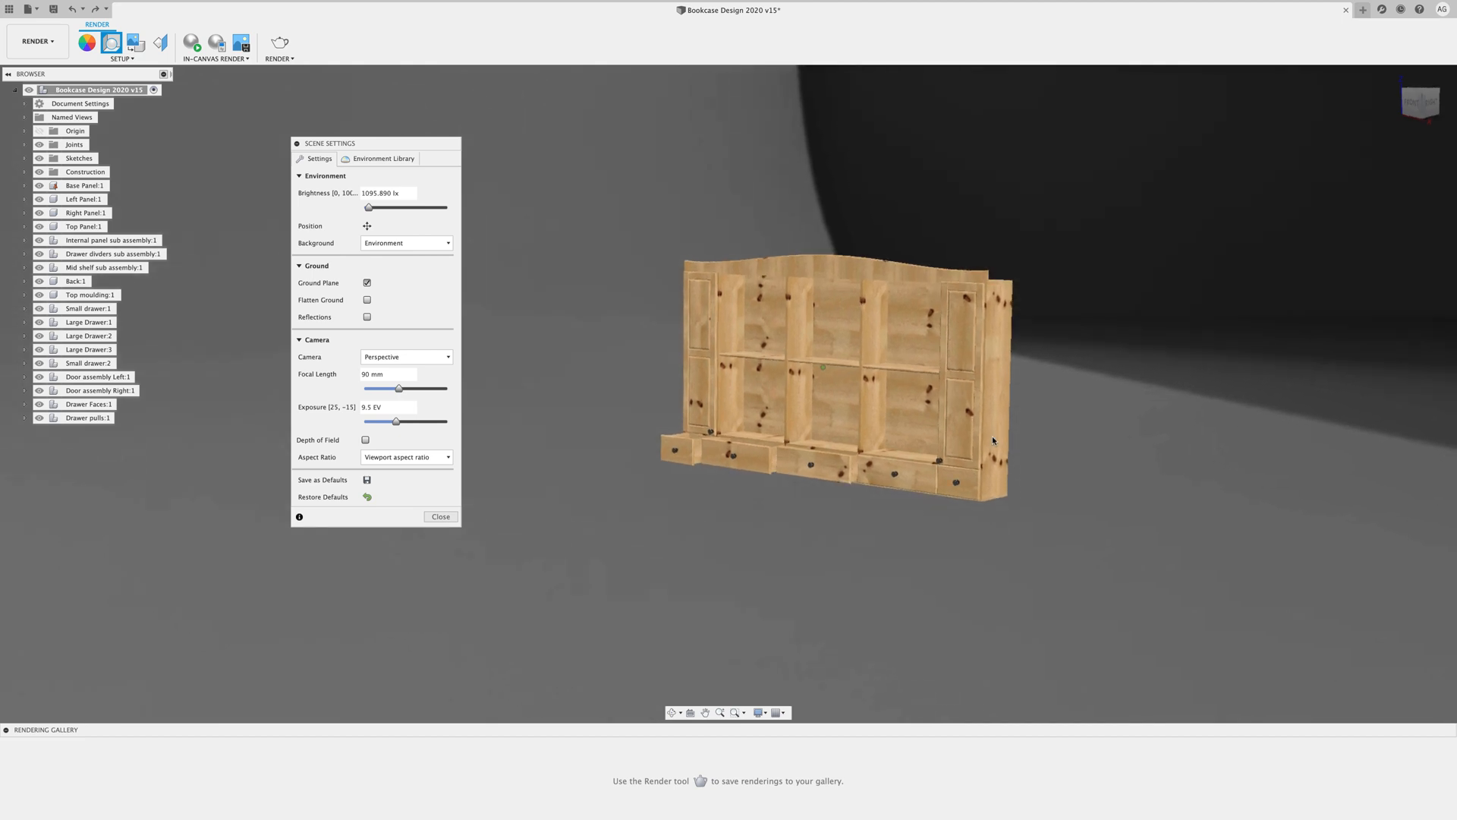
pyautogui.scroll(2, 993, 440)
pyautogui.keyDown('shift'); pyautogui.moveTo(992, 440); pyautogui.dragTo(934, 434, button='middle'); pyautogui.keyUp('shift')
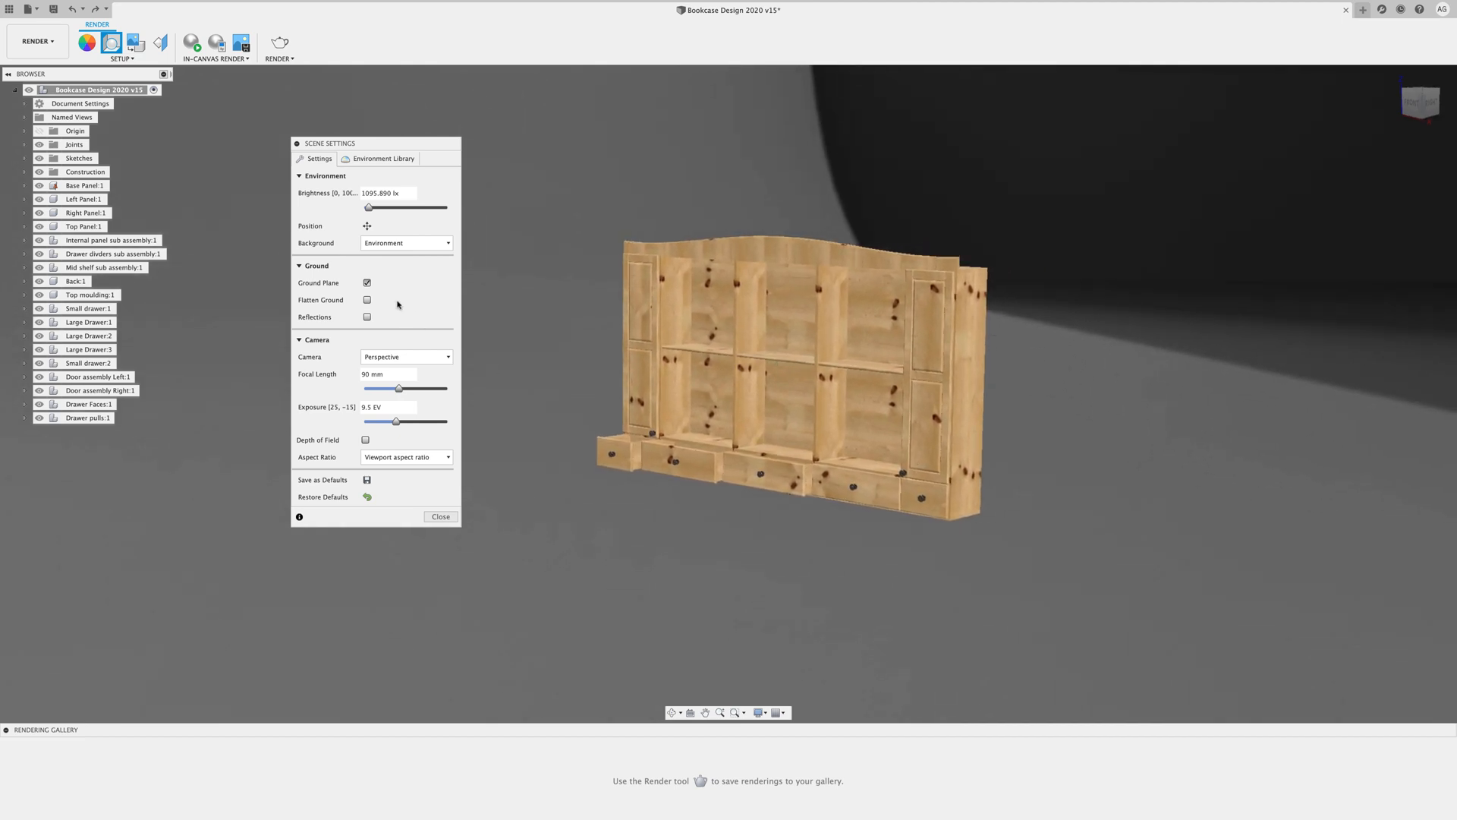
# Toggle the ground plane off and on again, and enable ground Reflections and Flatten Ground
pyautogui.click(367, 283)
pyautogui.click(368, 283)
pyautogui.scroll(-2, 1026, 430)
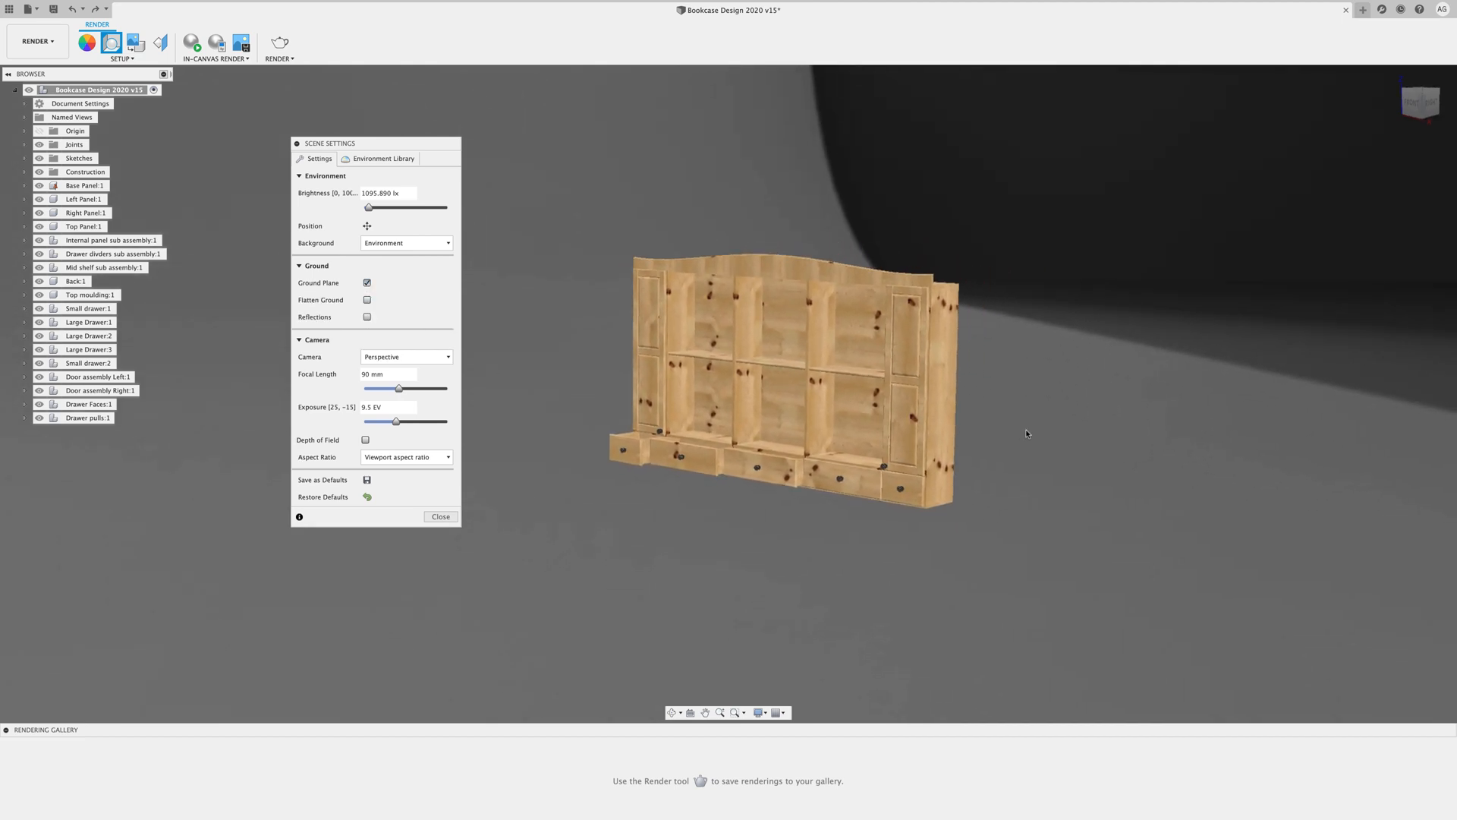
pyautogui.scroll(5, 1026, 433)
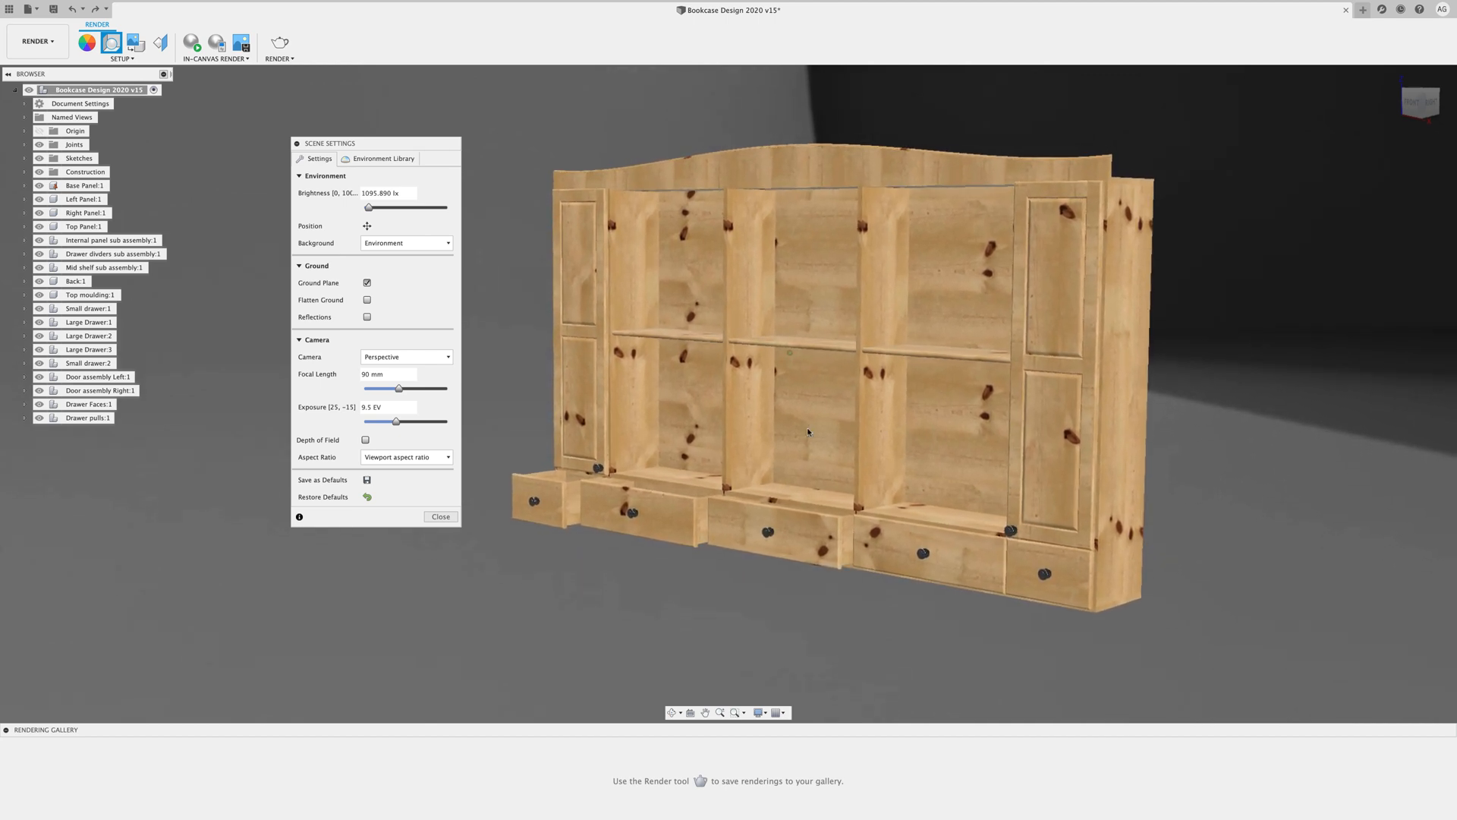
pyautogui.click(368, 318)
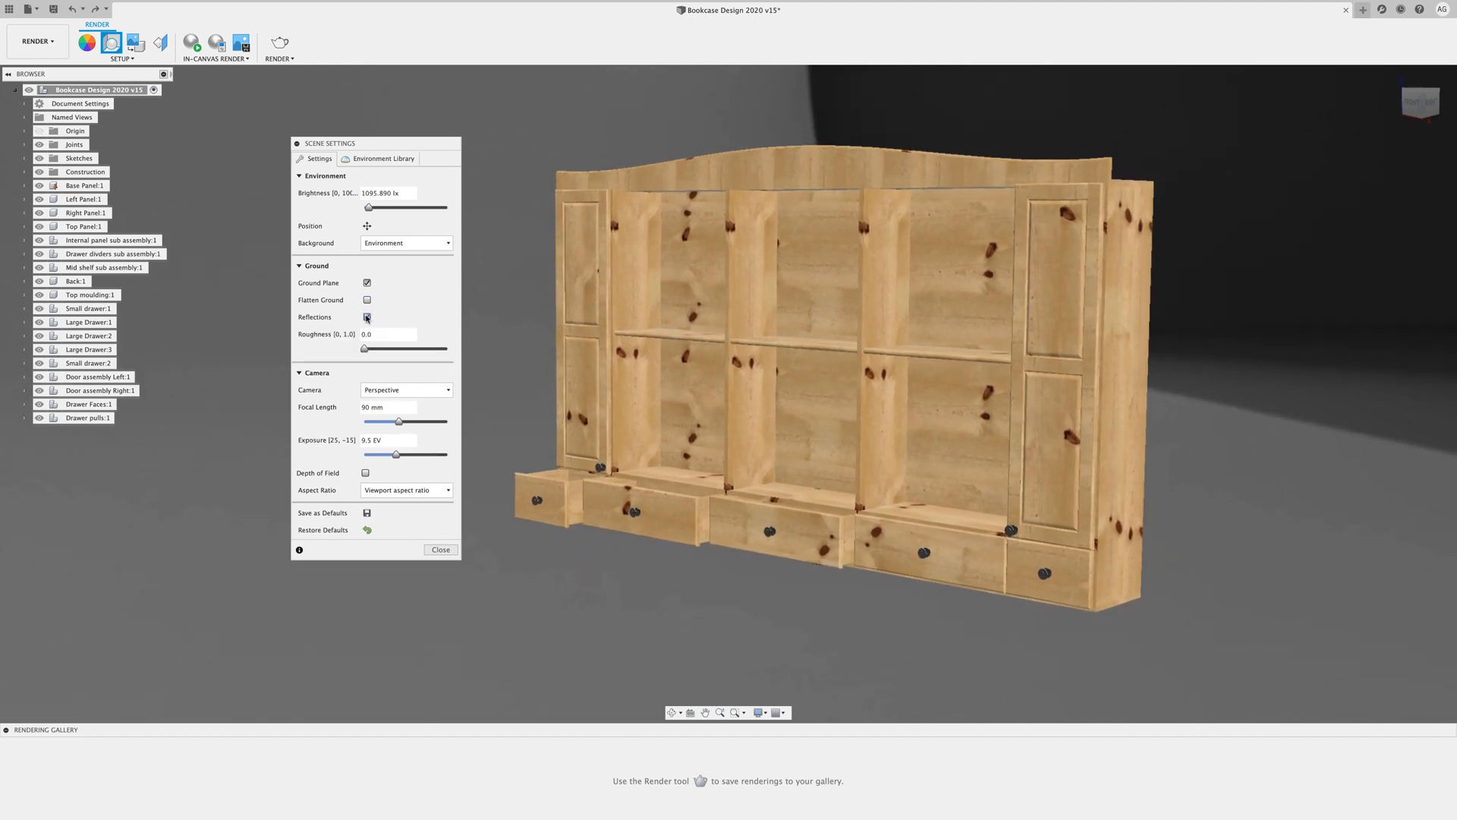
pyautogui.click(367, 301)
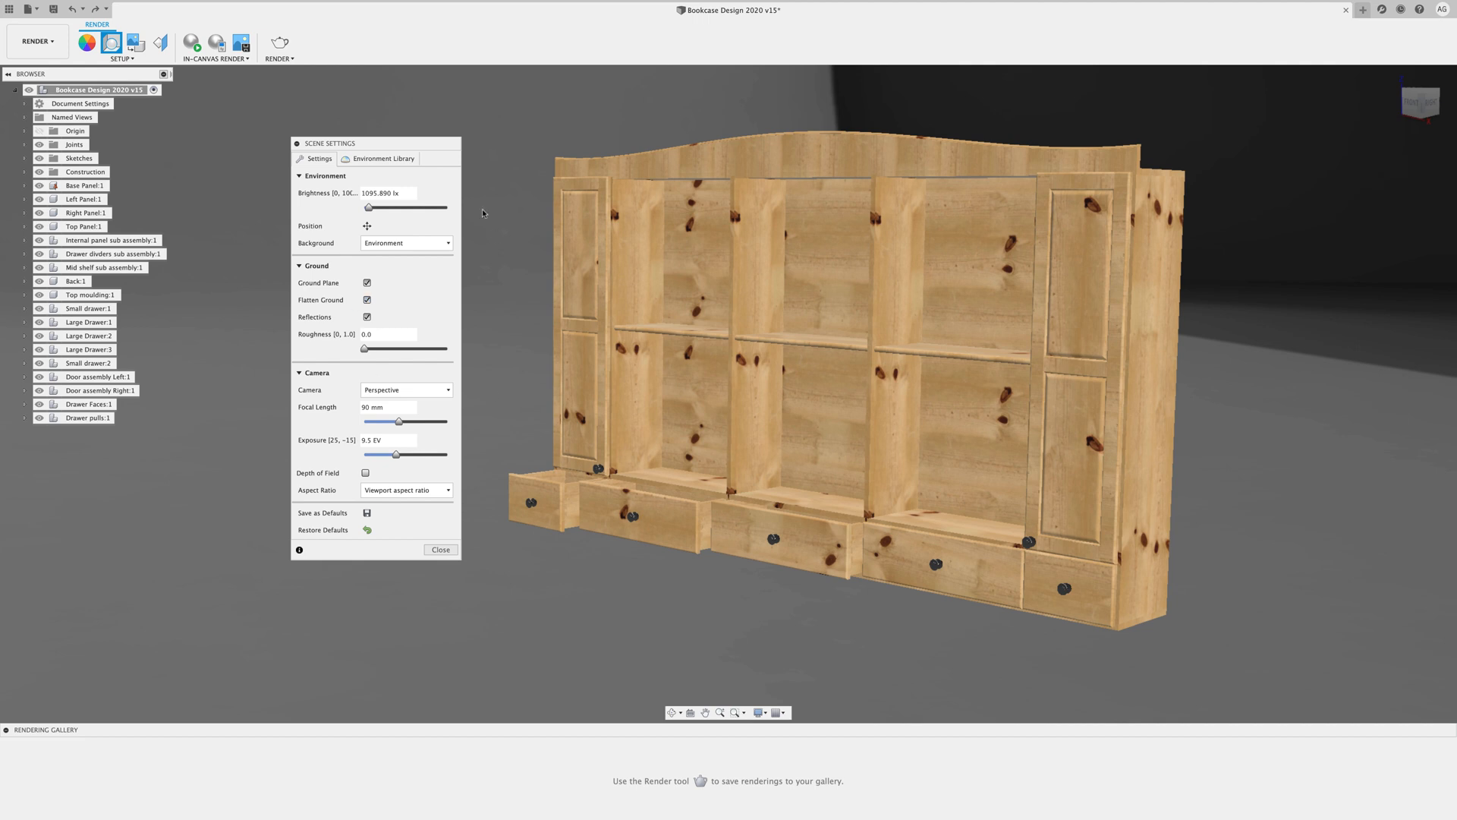
# Try the Perspective with Ortho Faces and Orthographic camera types, and return the camera to Perspective
pyautogui.moveTo(435, 147); pyautogui.dragTo(419, 138)
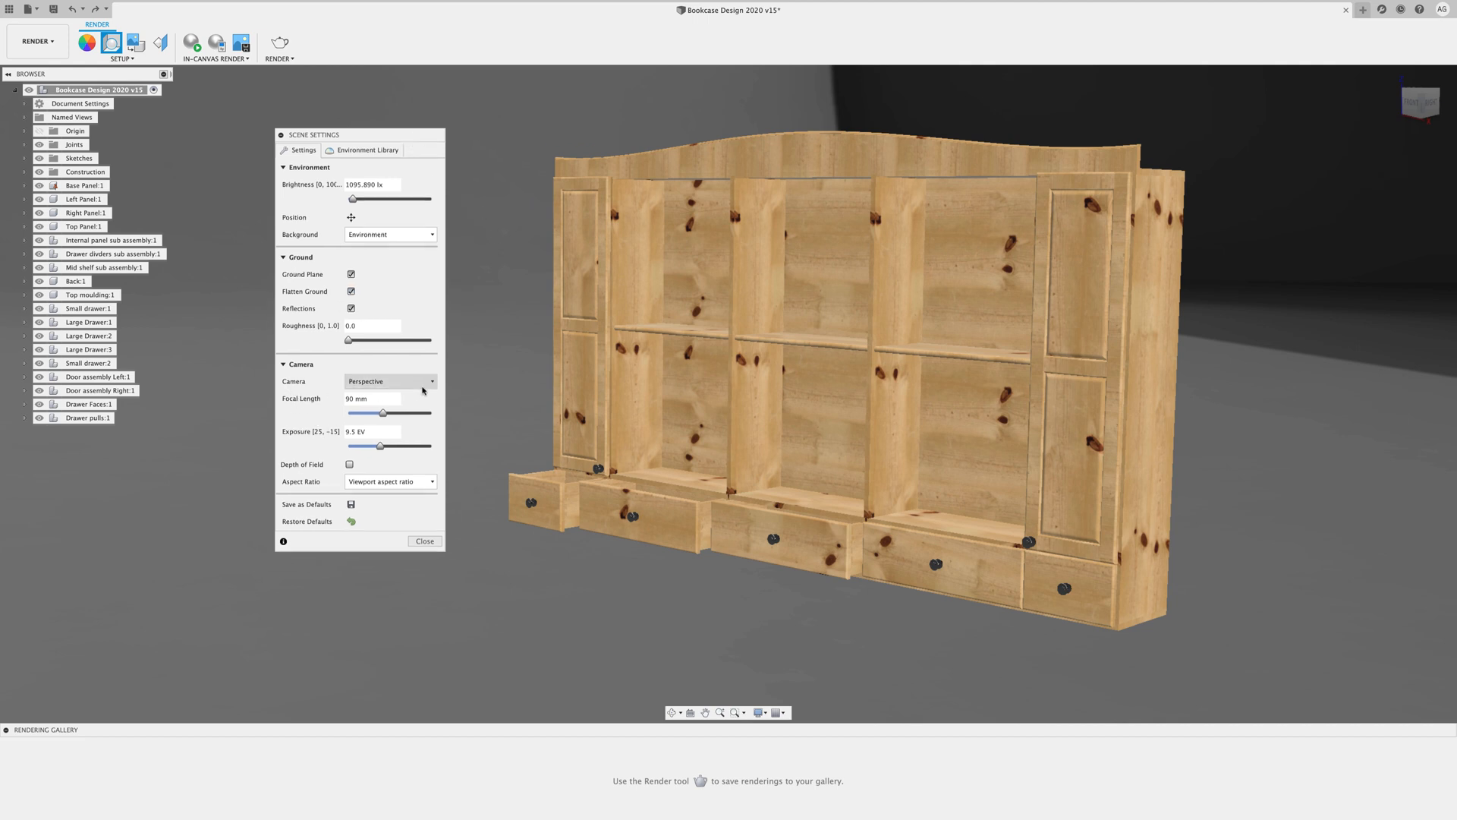
pyautogui.click(430, 384)
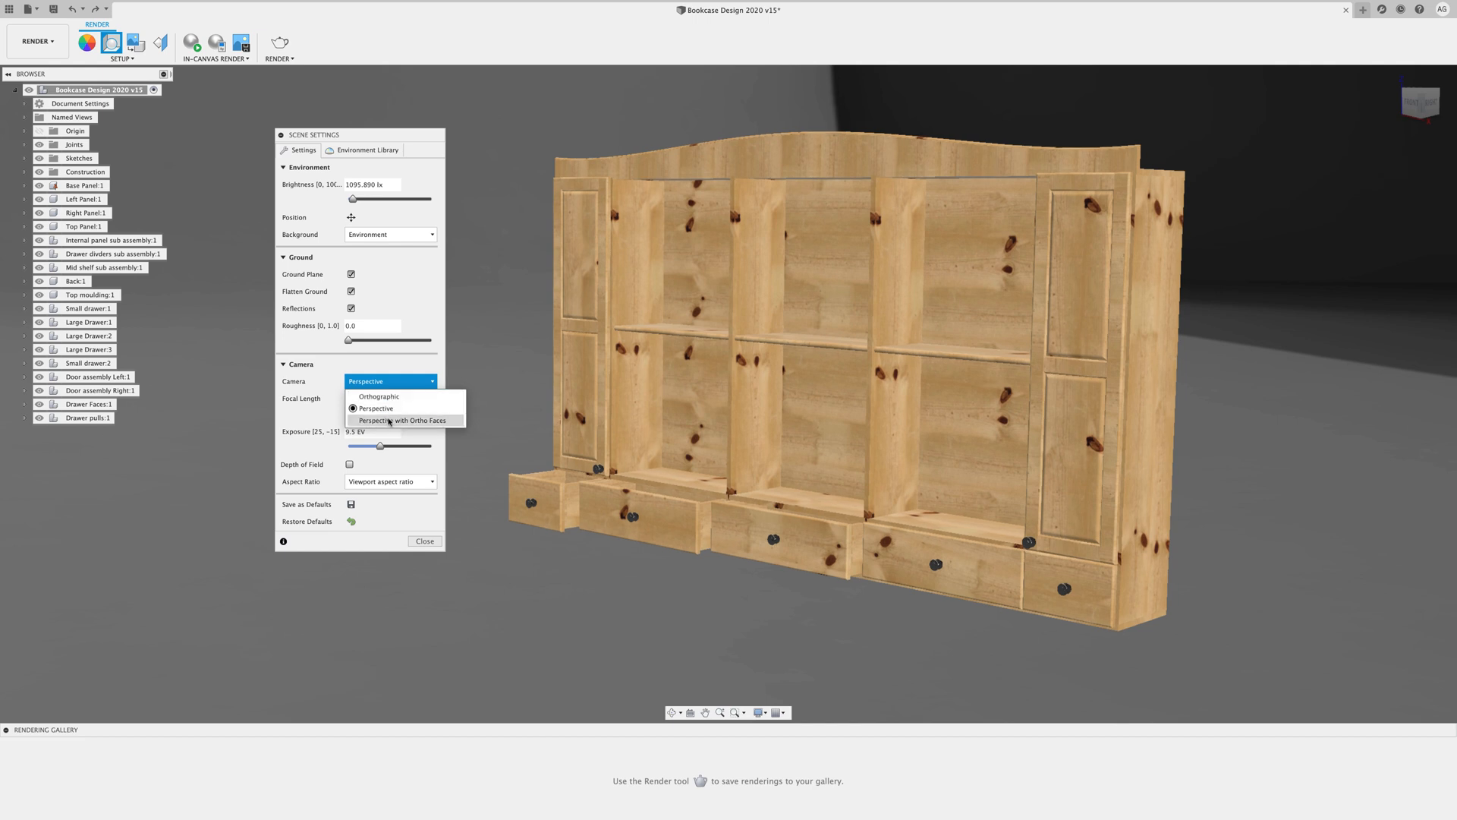
pyautogui.click(387, 419)
pyautogui.click(403, 381)
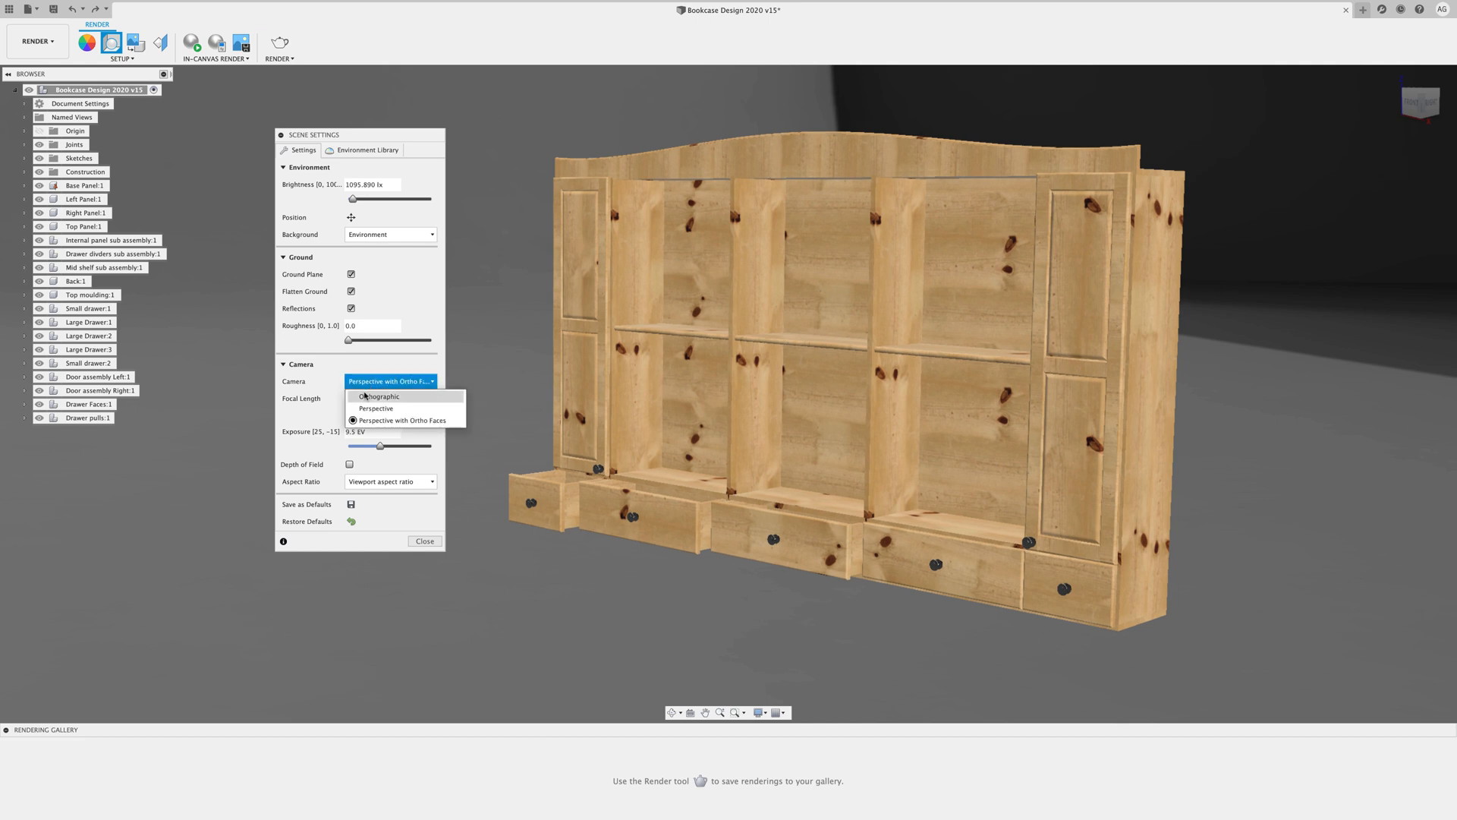
pyautogui.click(365, 395)
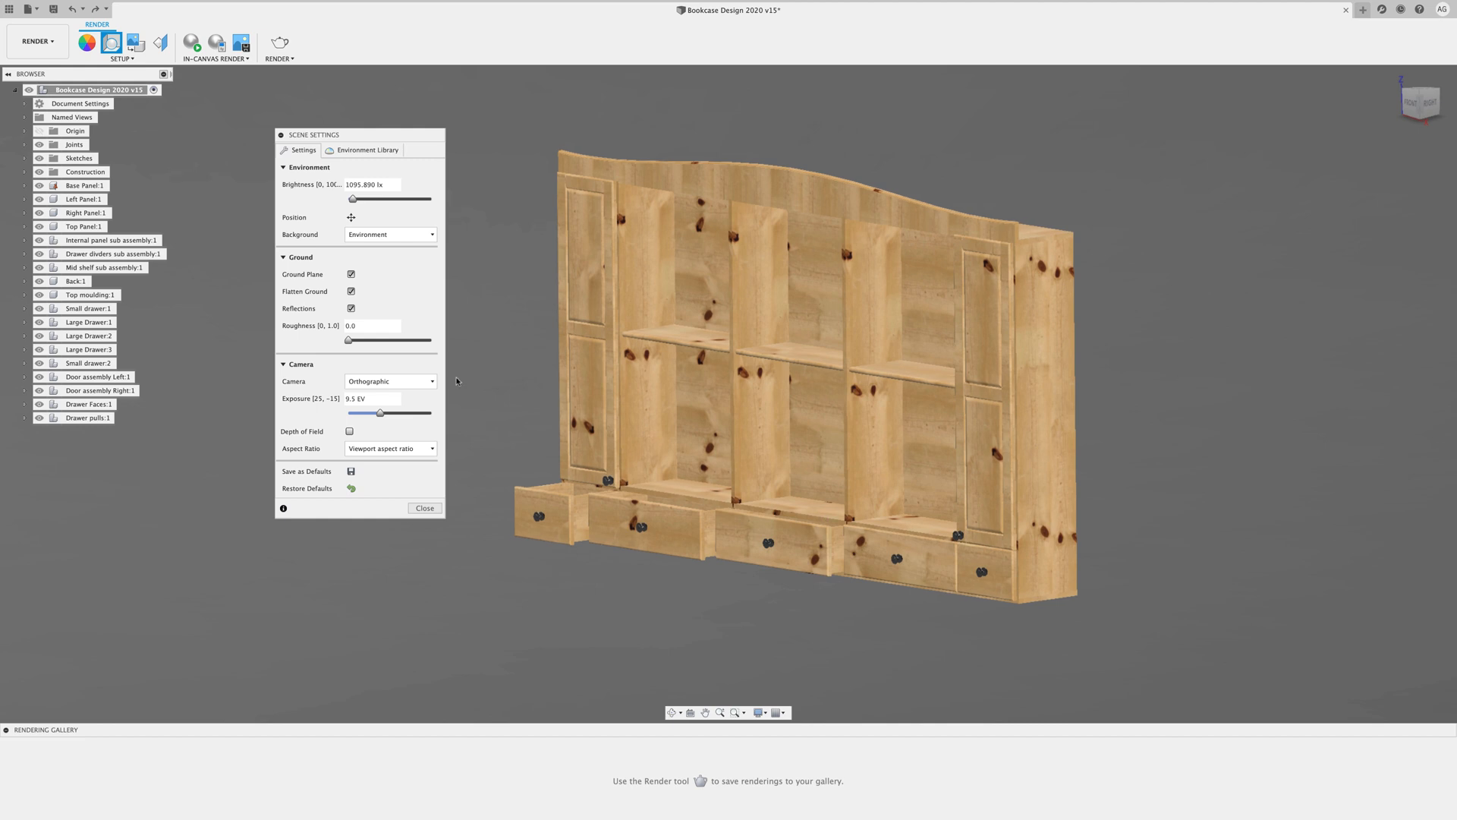
pyautogui.click(427, 381)
pyautogui.click(377, 408)
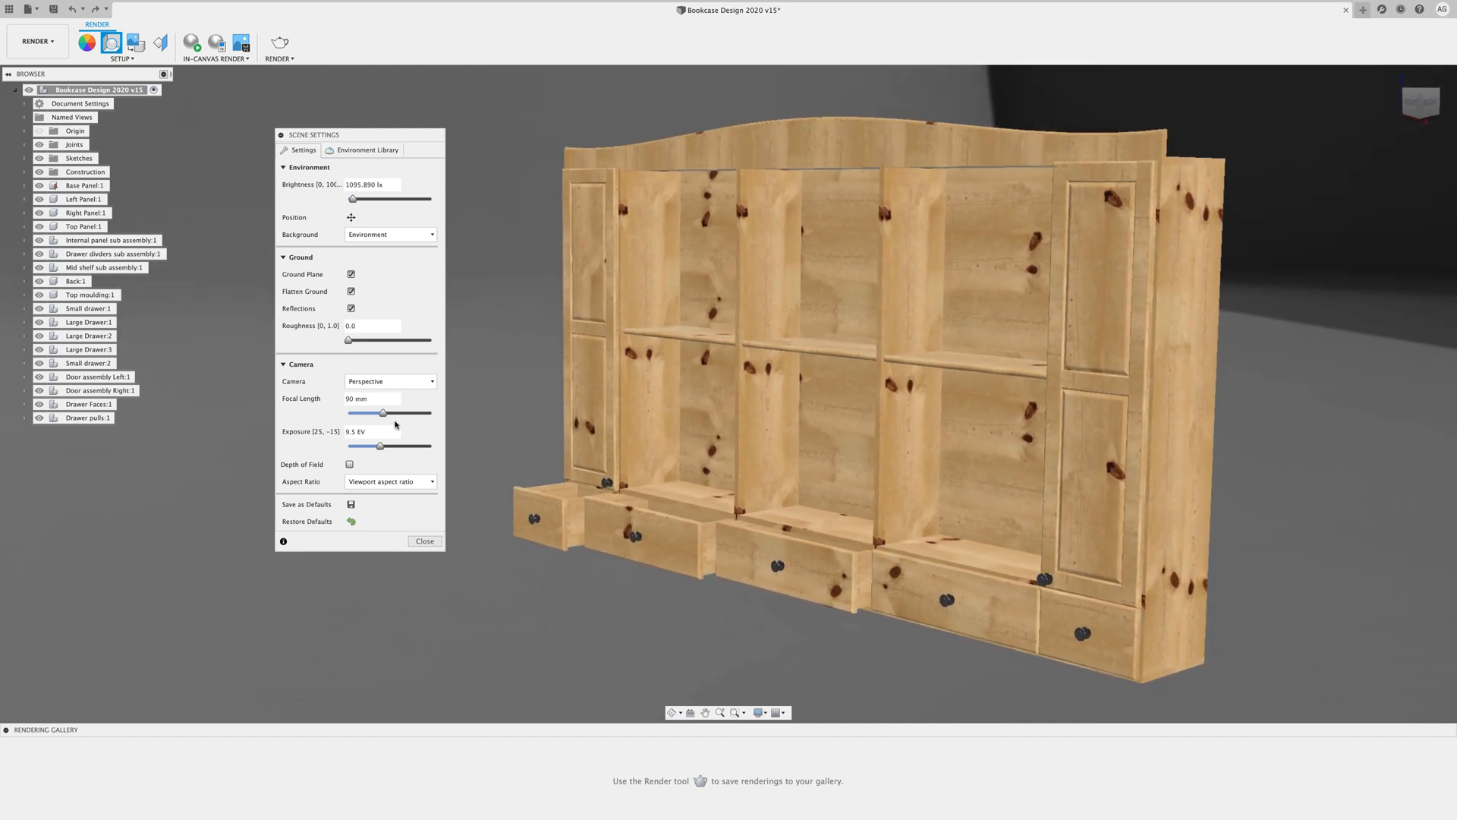
# Try camera focal lengths of 10 mm and 200 mm, and set the focal length back to 90 mm
pyautogui.moveTo(383, 415); pyautogui.dragTo(347, 416)
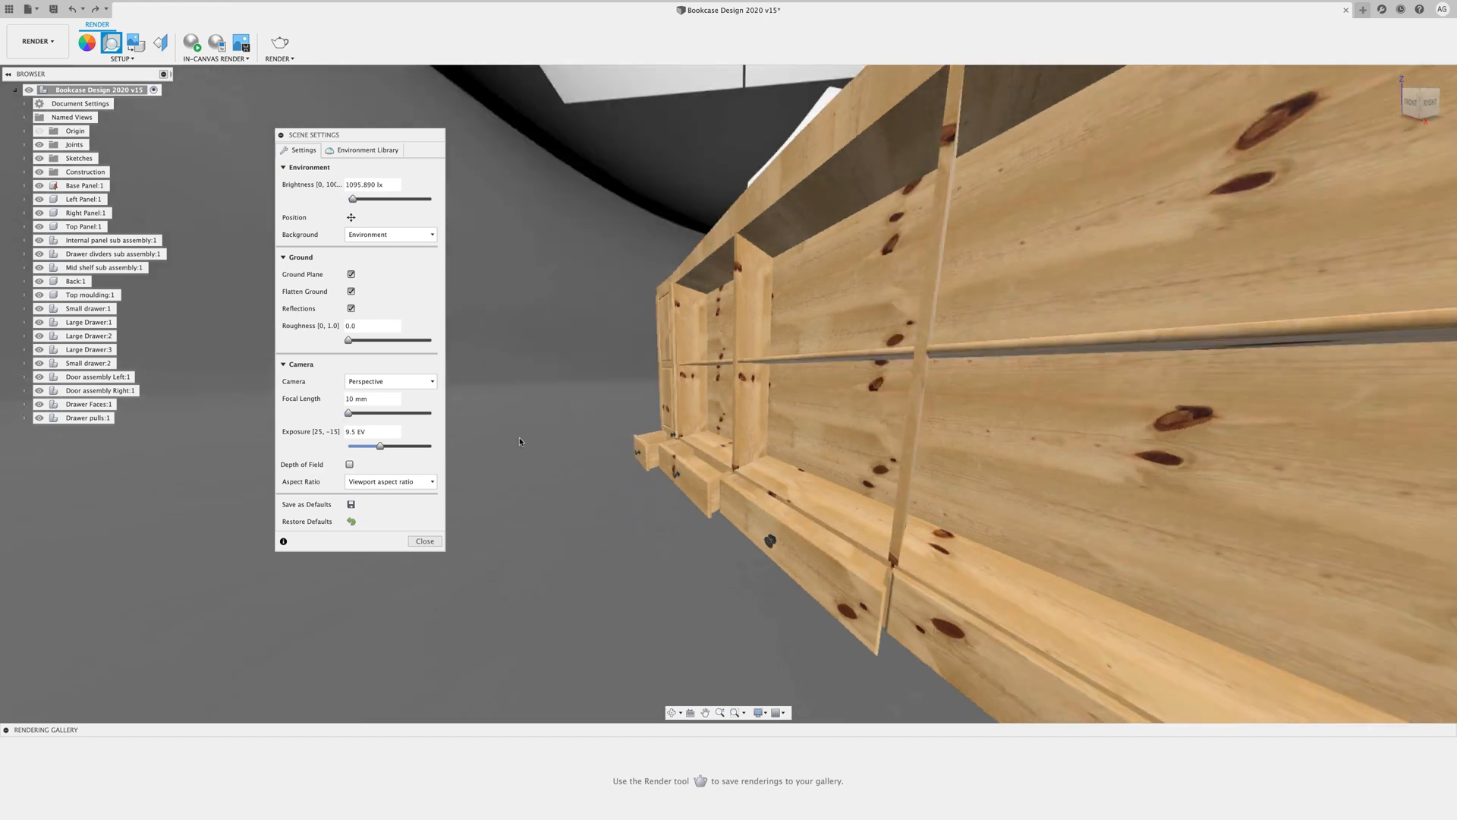
pyautogui.moveTo(349, 414); pyautogui.dragTo(437, 417)
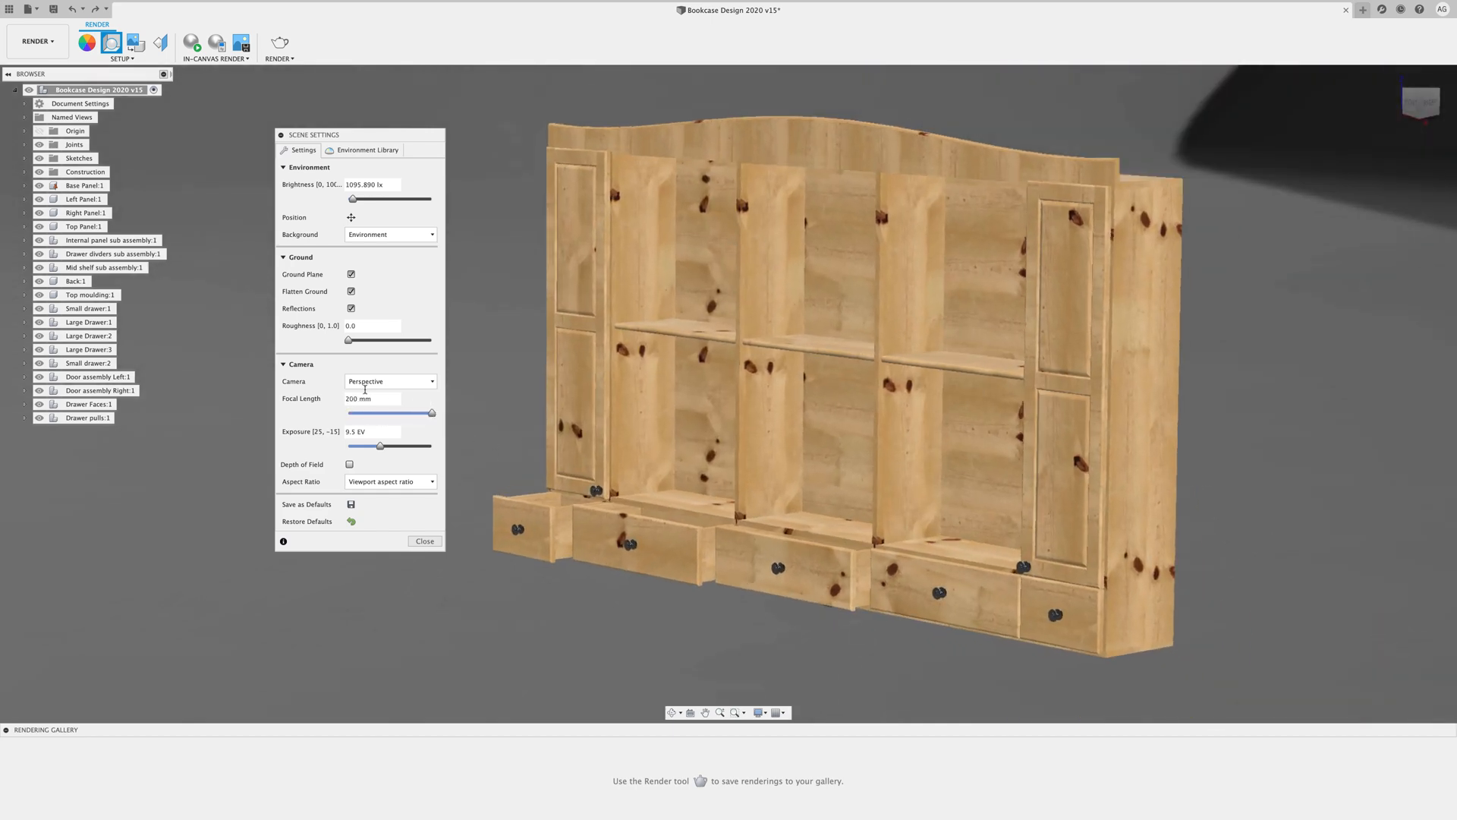
pyautogui.click(370, 398)
pyautogui.write('90')
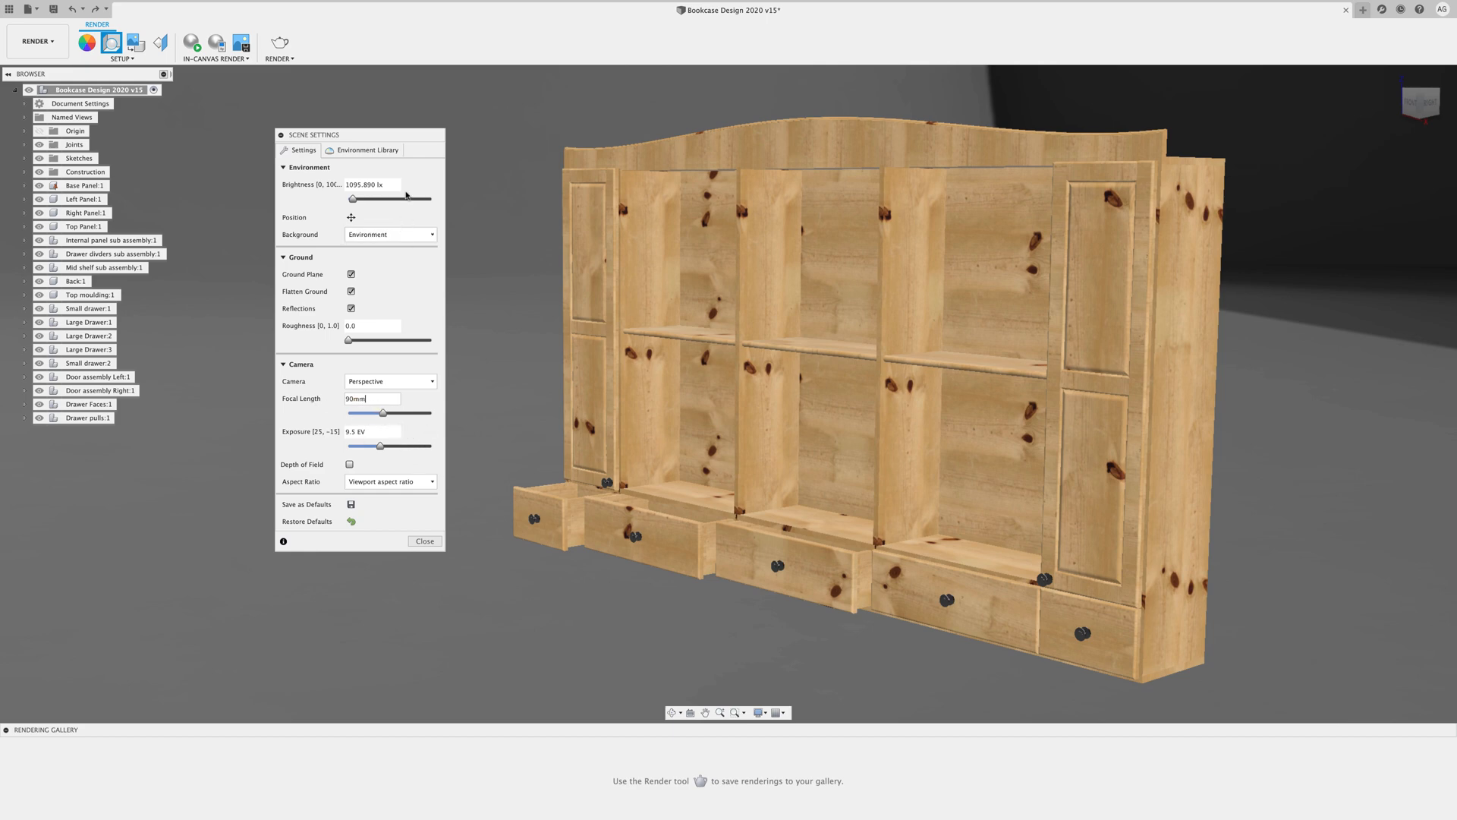
# Set the camera exposure to 9.8 EV and enable Depth of Field, accepting the notice
pyautogui.scroll(2, 882, 487)
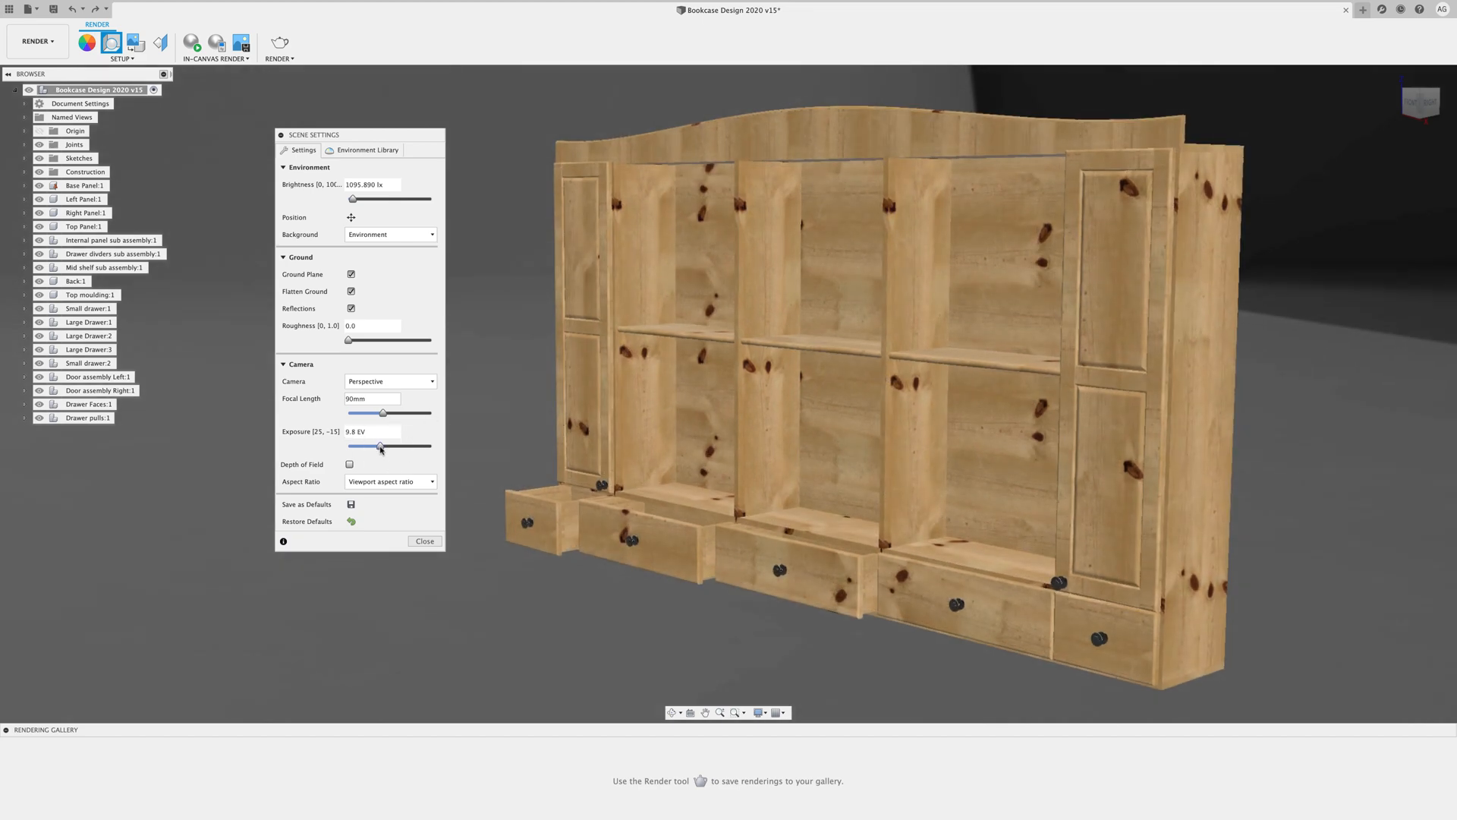
pyautogui.moveTo(382, 447)
pyautogui.mouseDown()
pyautogui.moveTo(368, 448)
pyautogui.moveTo(428, 451)
pyautogui.moveTo(380, 454)
pyautogui.mouseUp()
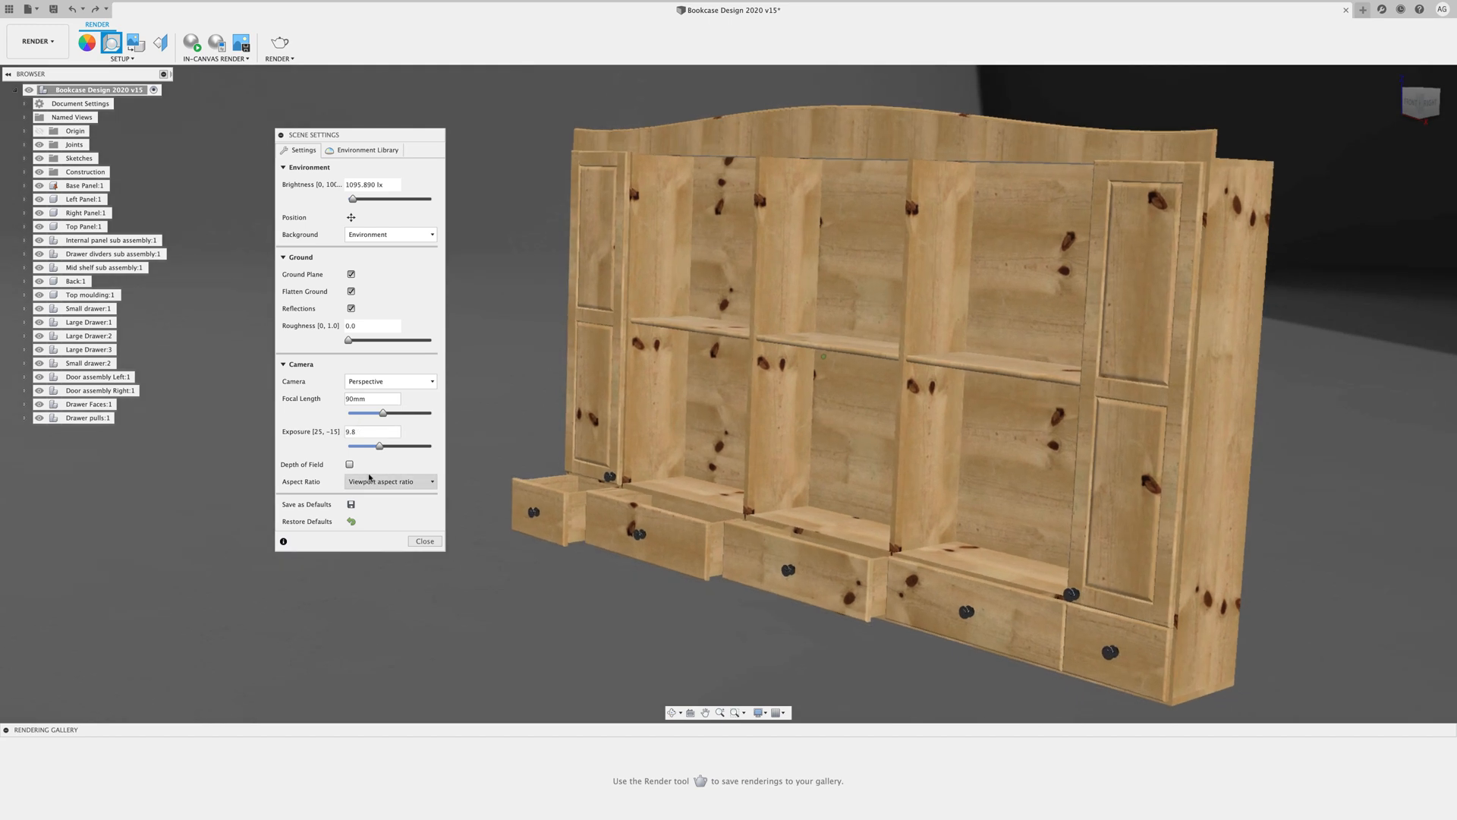
pyautogui.click(350, 464)
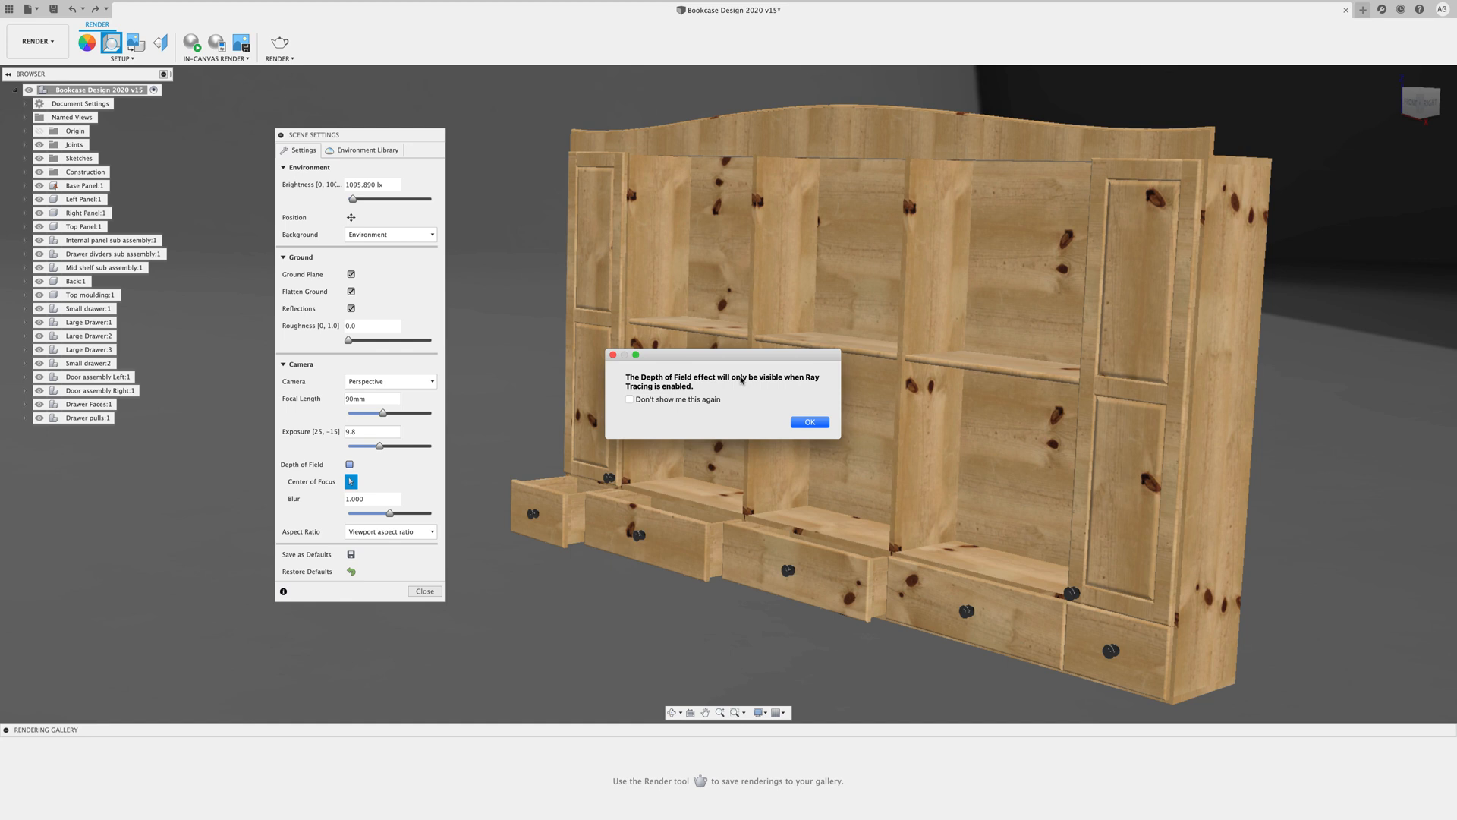
pyautogui.click(810, 422)
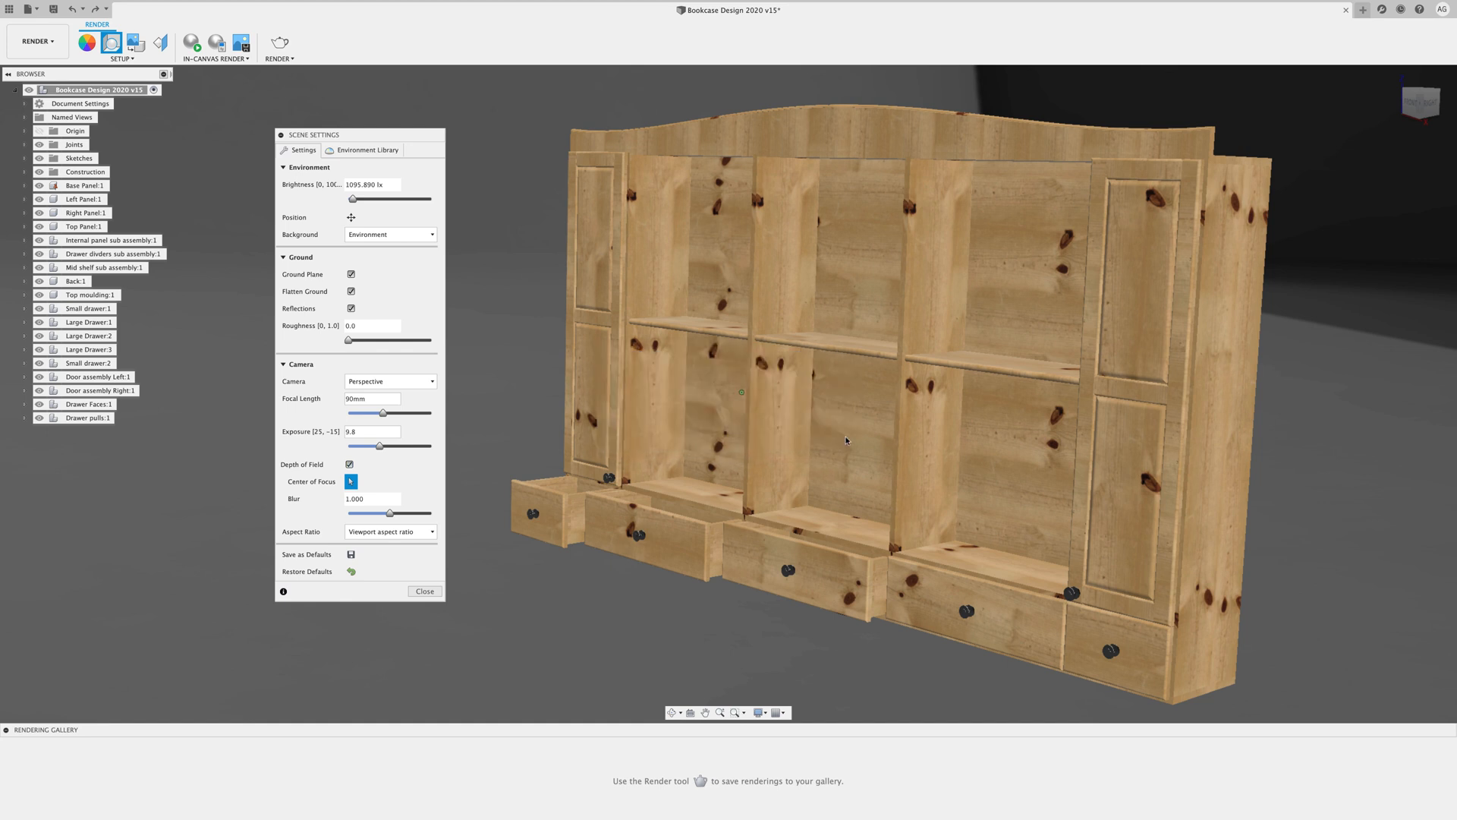
# Set the depth of field's center of focus on the knob of the small drawer at the bookcase's right end
pyautogui.keyDown('shift'); pyautogui.moveTo(1074, 535); pyautogui.dragTo(757, 430, button='middle'); pyautogui.keyUp('shift')
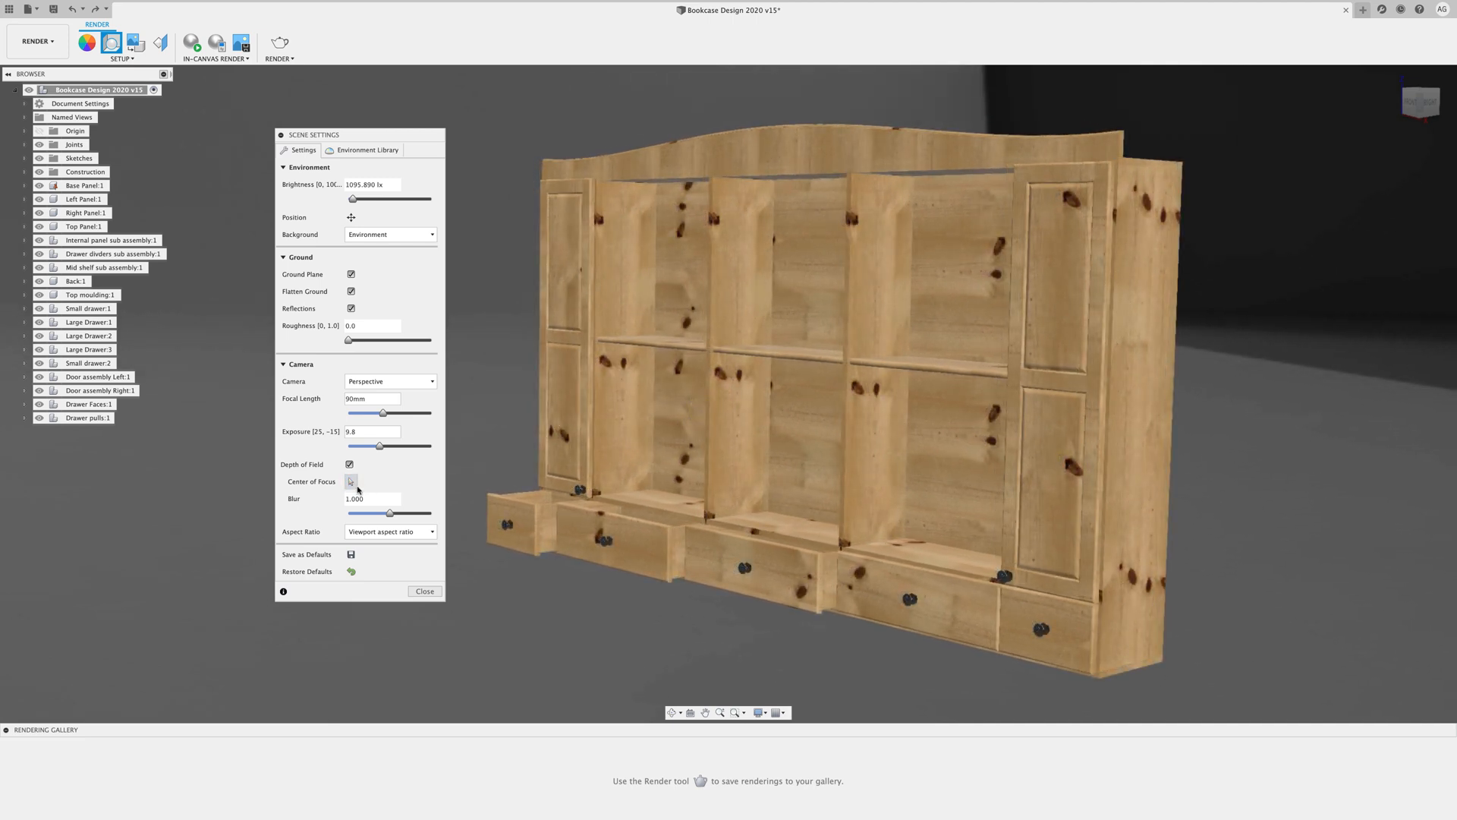
pyautogui.click(355, 484)
pyautogui.click(1041, 634)
pyautogui.scroll(-3, 805, 374)
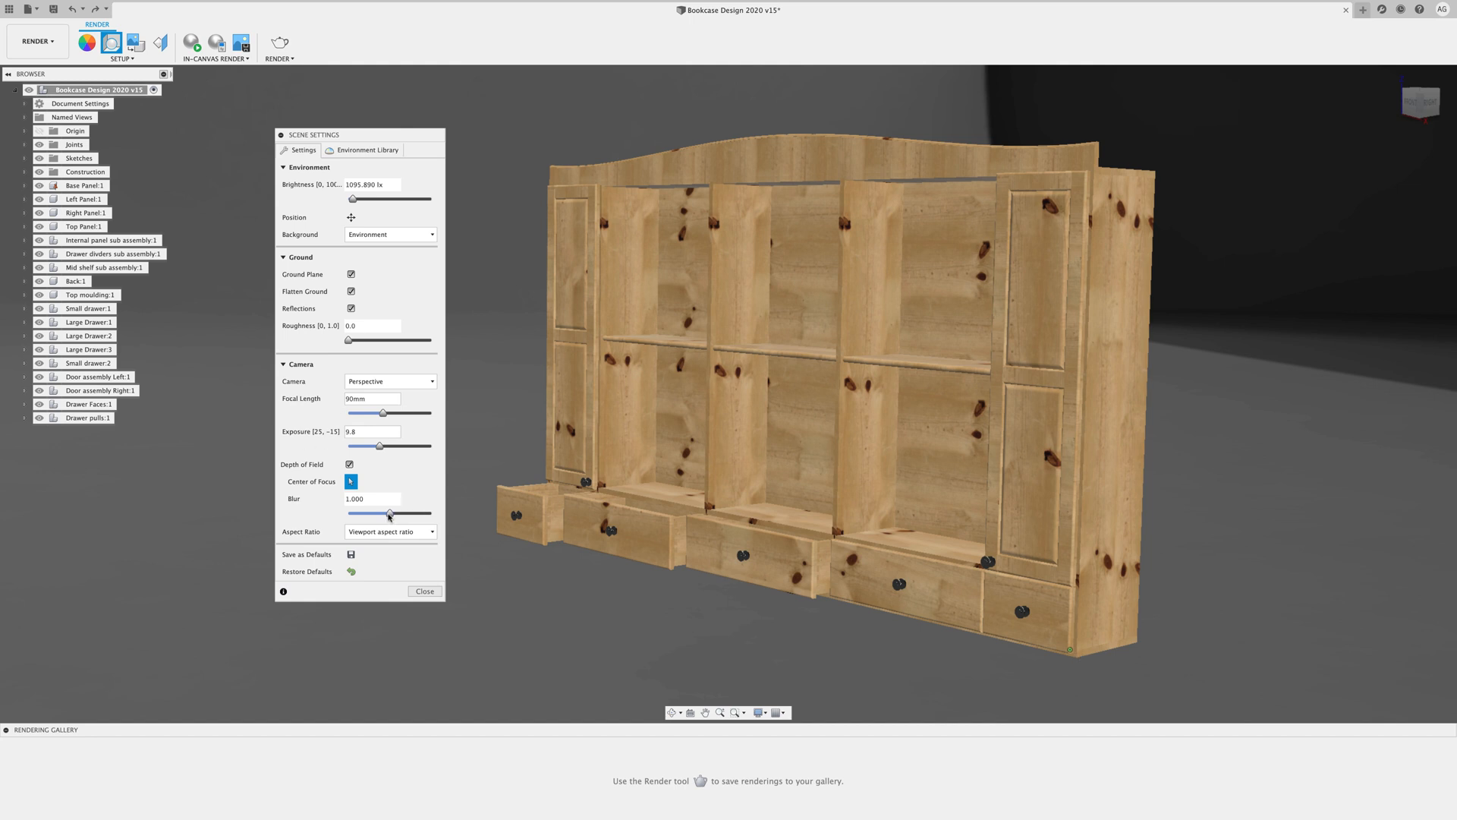
# Try different blur amounts for the depth of field, and turn Depth of Field off
pyautogui.moveTo(388, 515); pyautogui.dragTo(458, 523)
pyautogui.moveTo(390, 502); pyautogui.dragTo(304, 497)
pyautogui.click(349, 464)
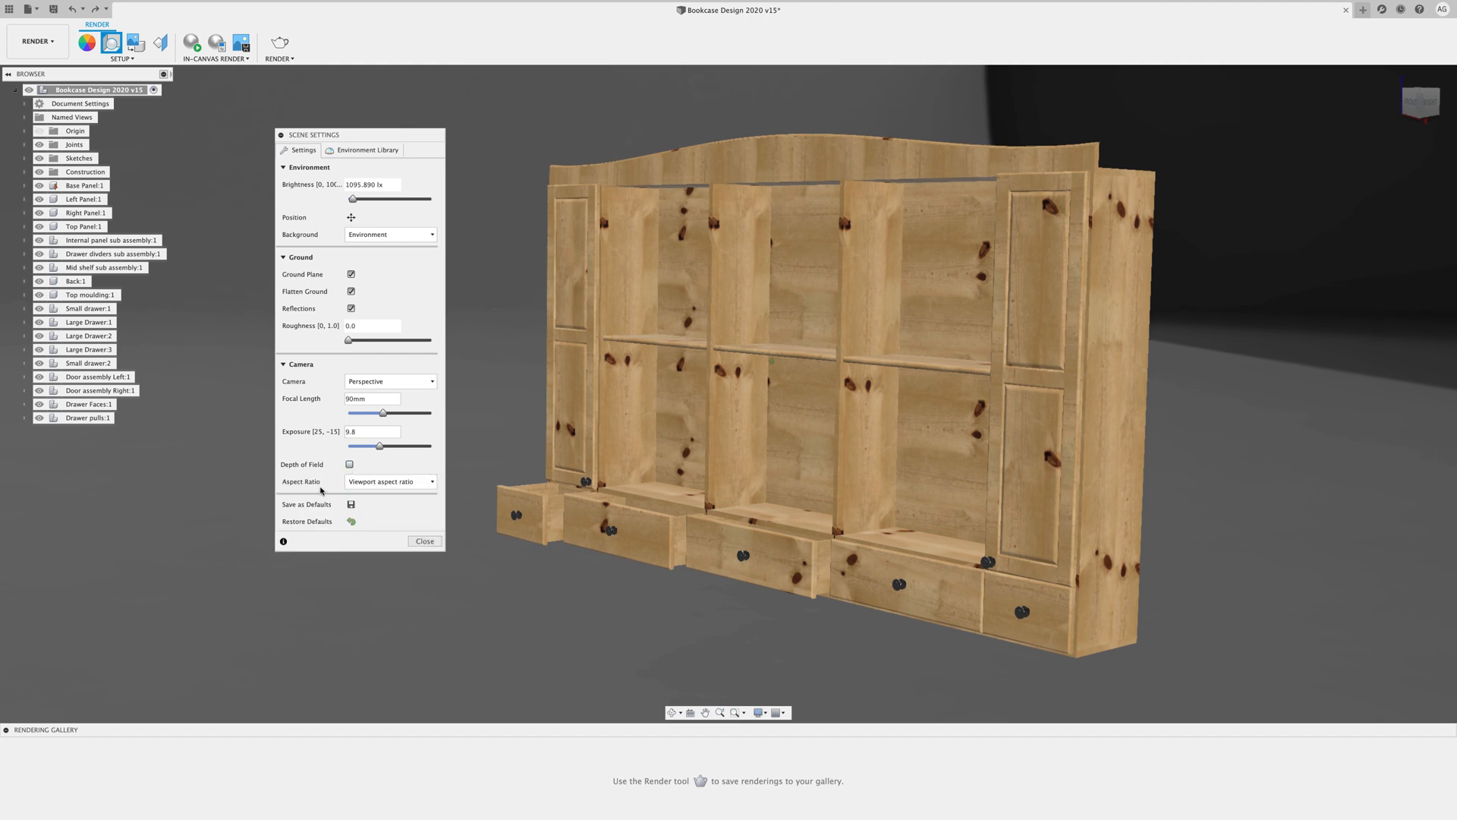
# Set the camera's aspect ratio to 16:9 Widescreen and check how the bookcase fits the frame
pyautogui.scroll(-2, 609, 297)
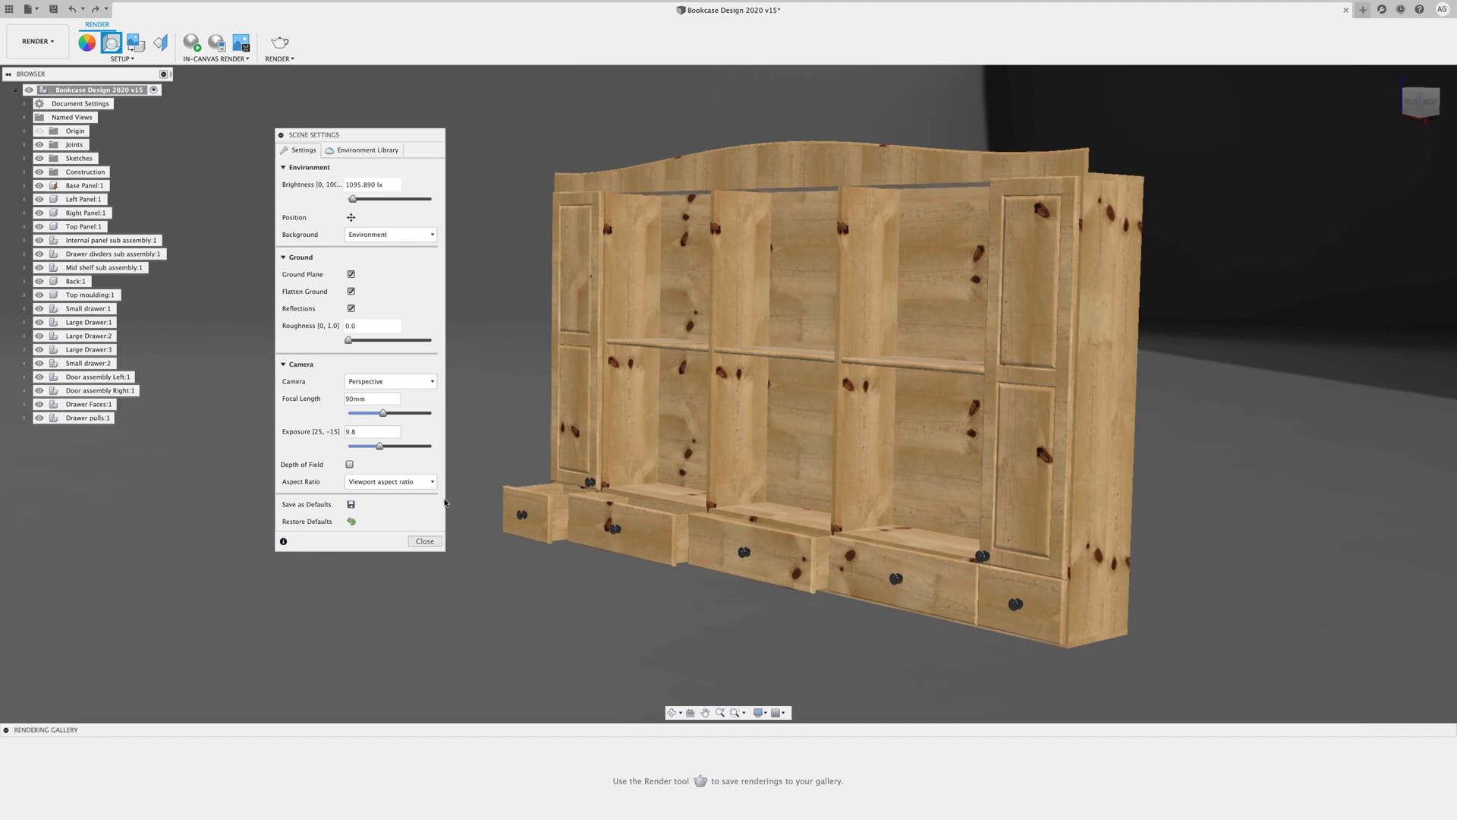
pyautogui.click(432, 483)
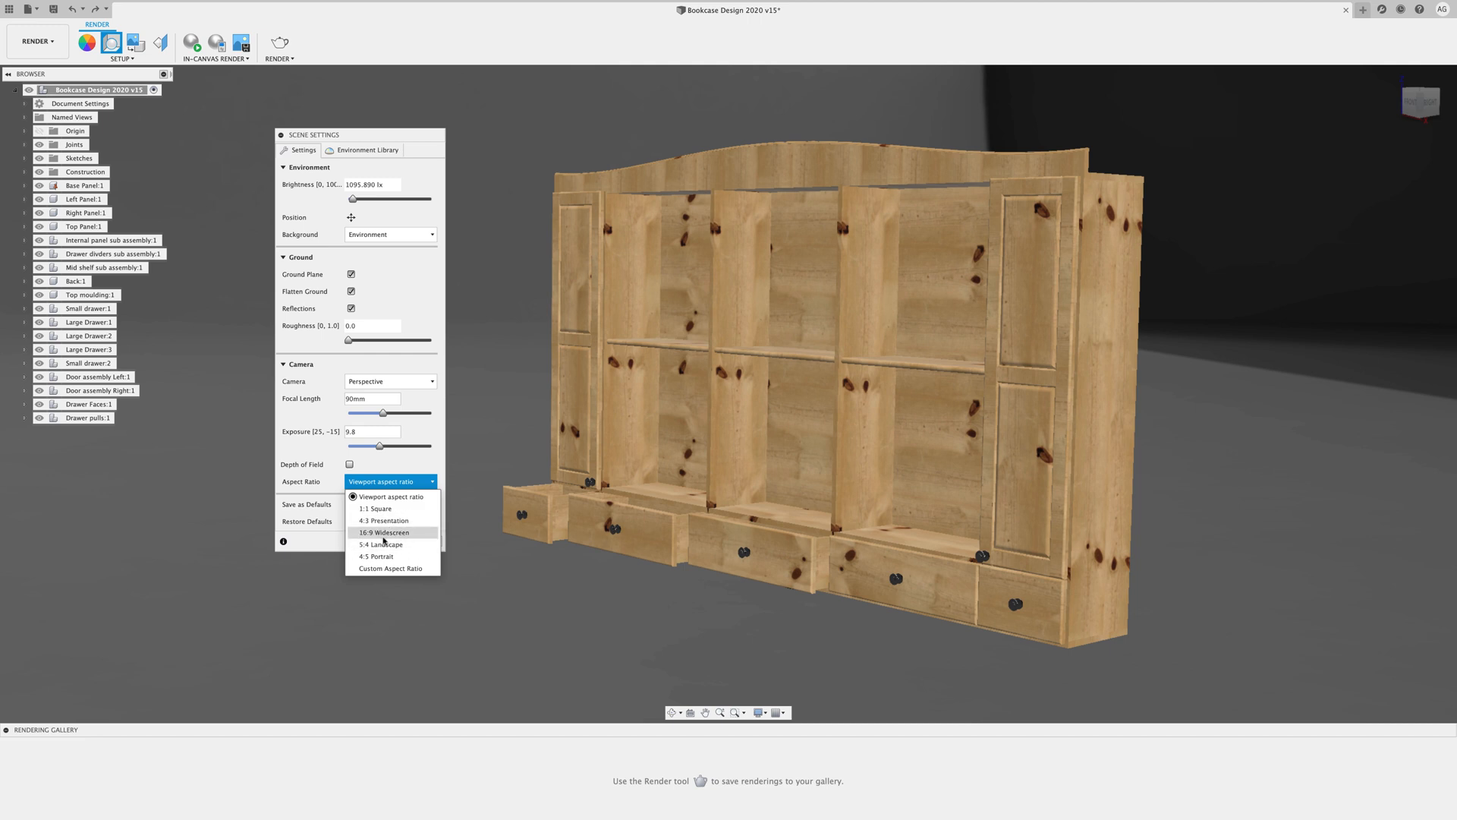
pyautogui.click(385, 533)
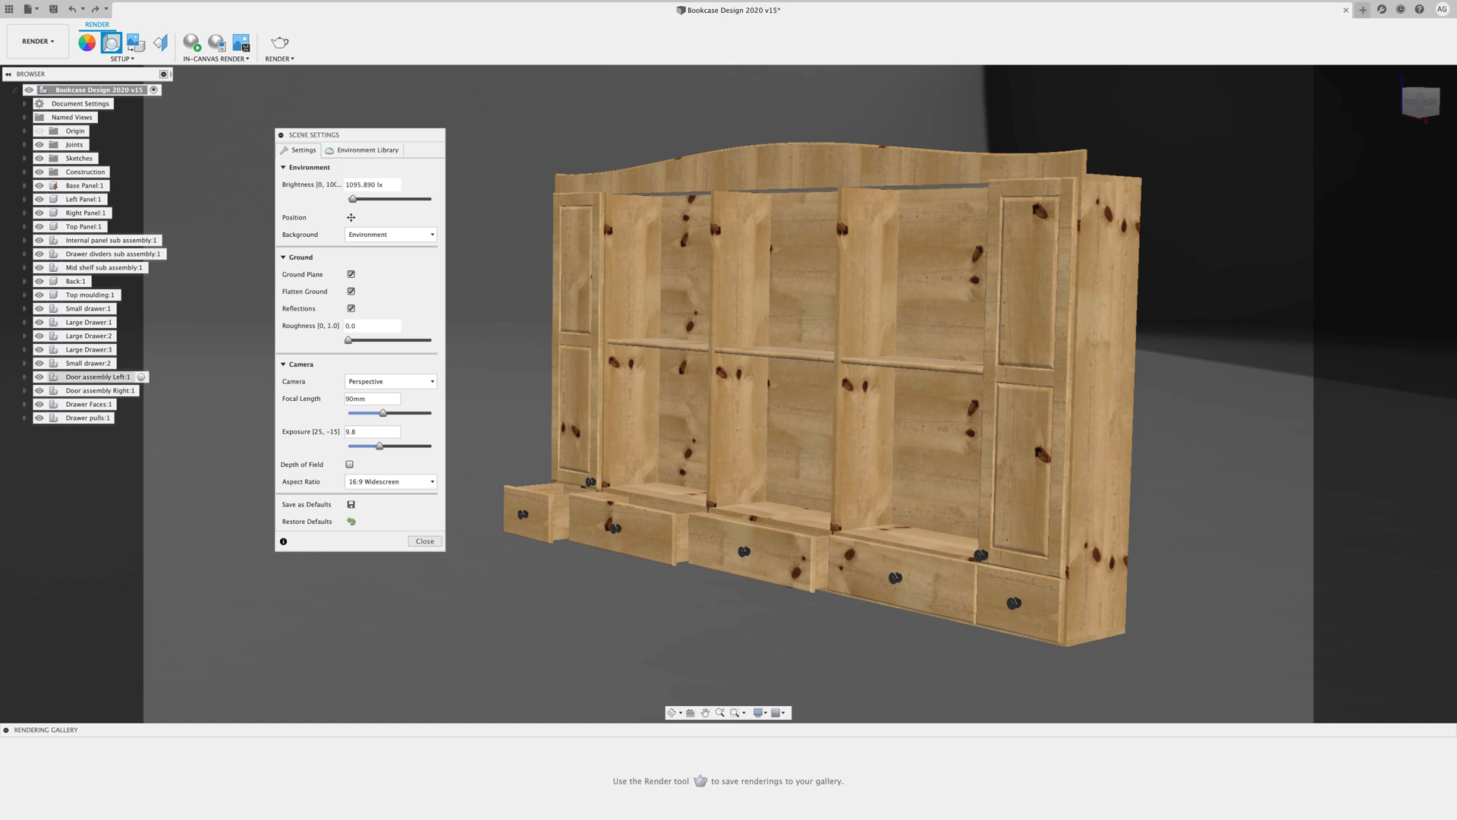
pyautogui.scroll(-2, 1190, 596)
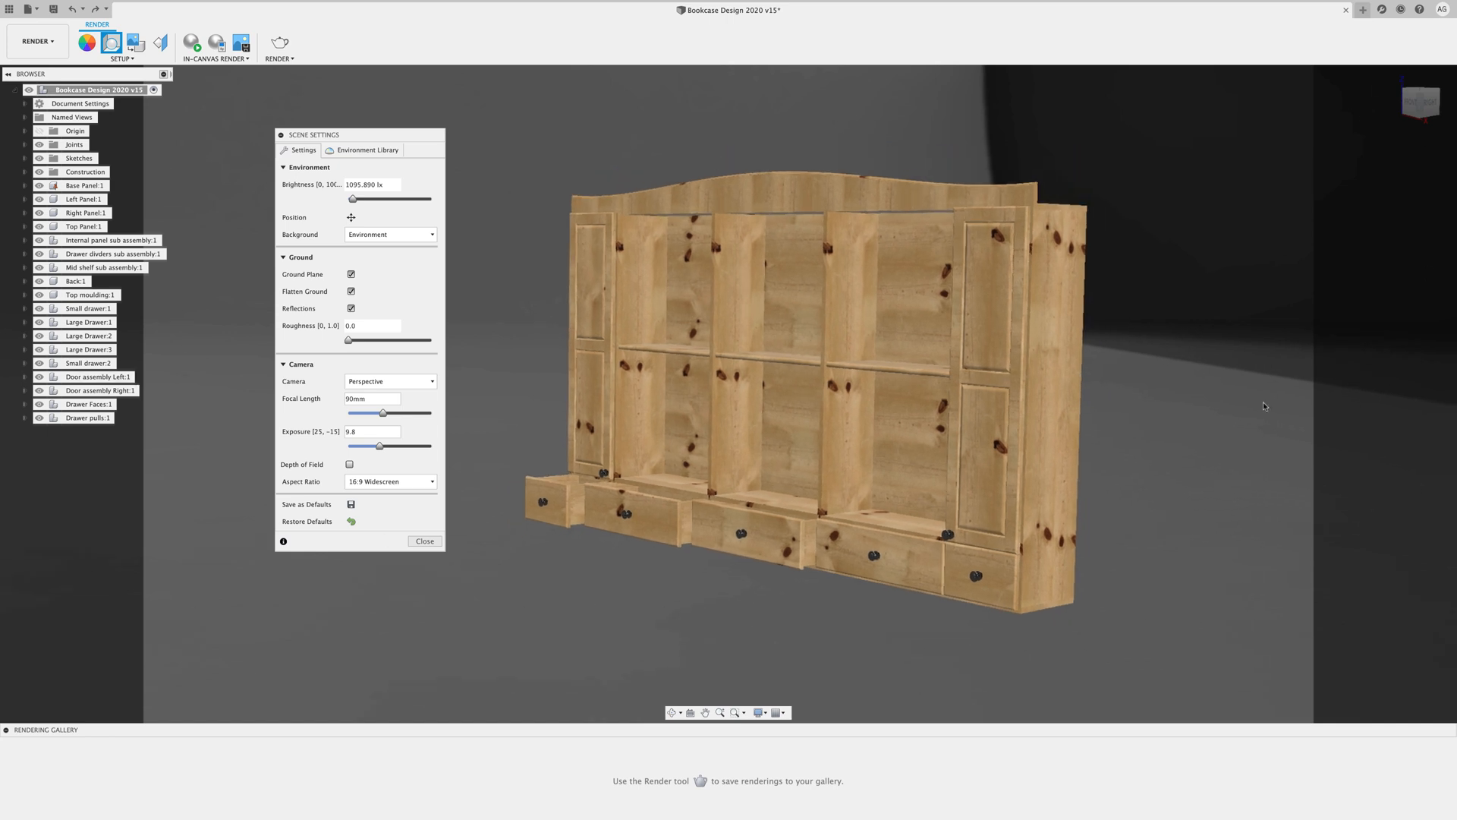
pyautogui.scroll(2, 1284, 209)
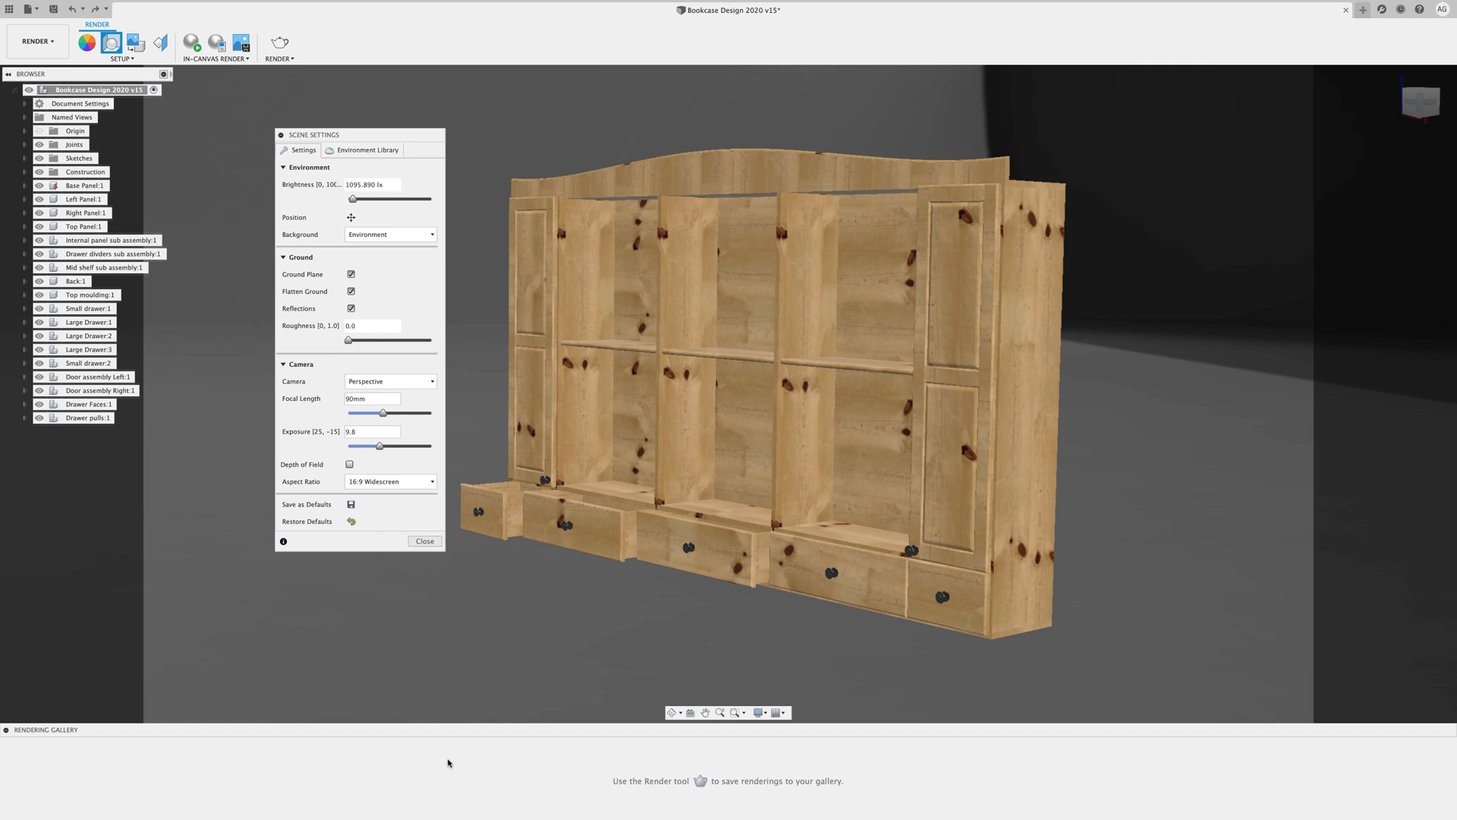
# Try the 1:1 Square aspect ratio and reframe the whole bookcase inside it
pyautogui.click(387, 481)
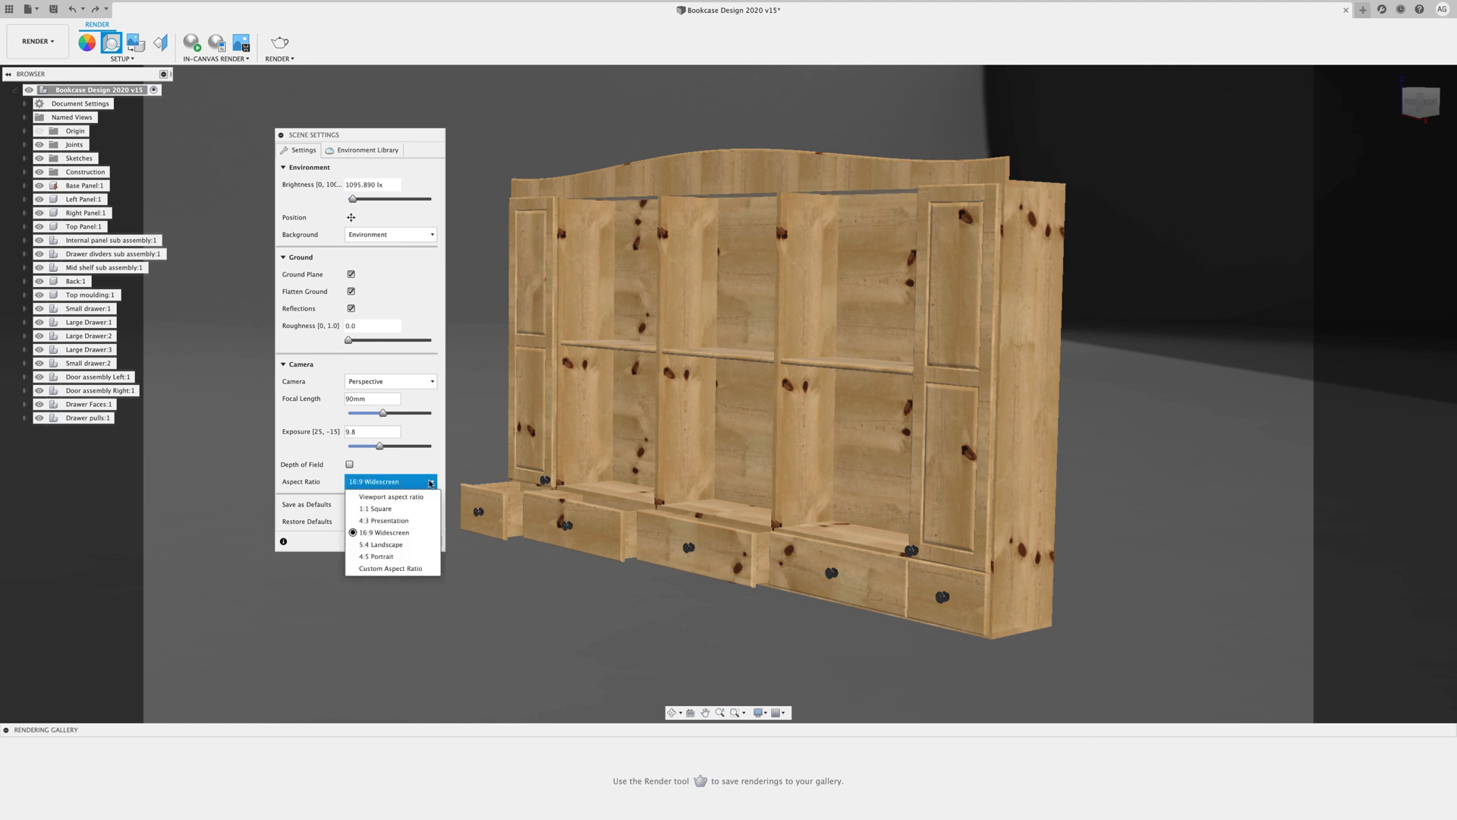
pyautogui.click(377, 512)
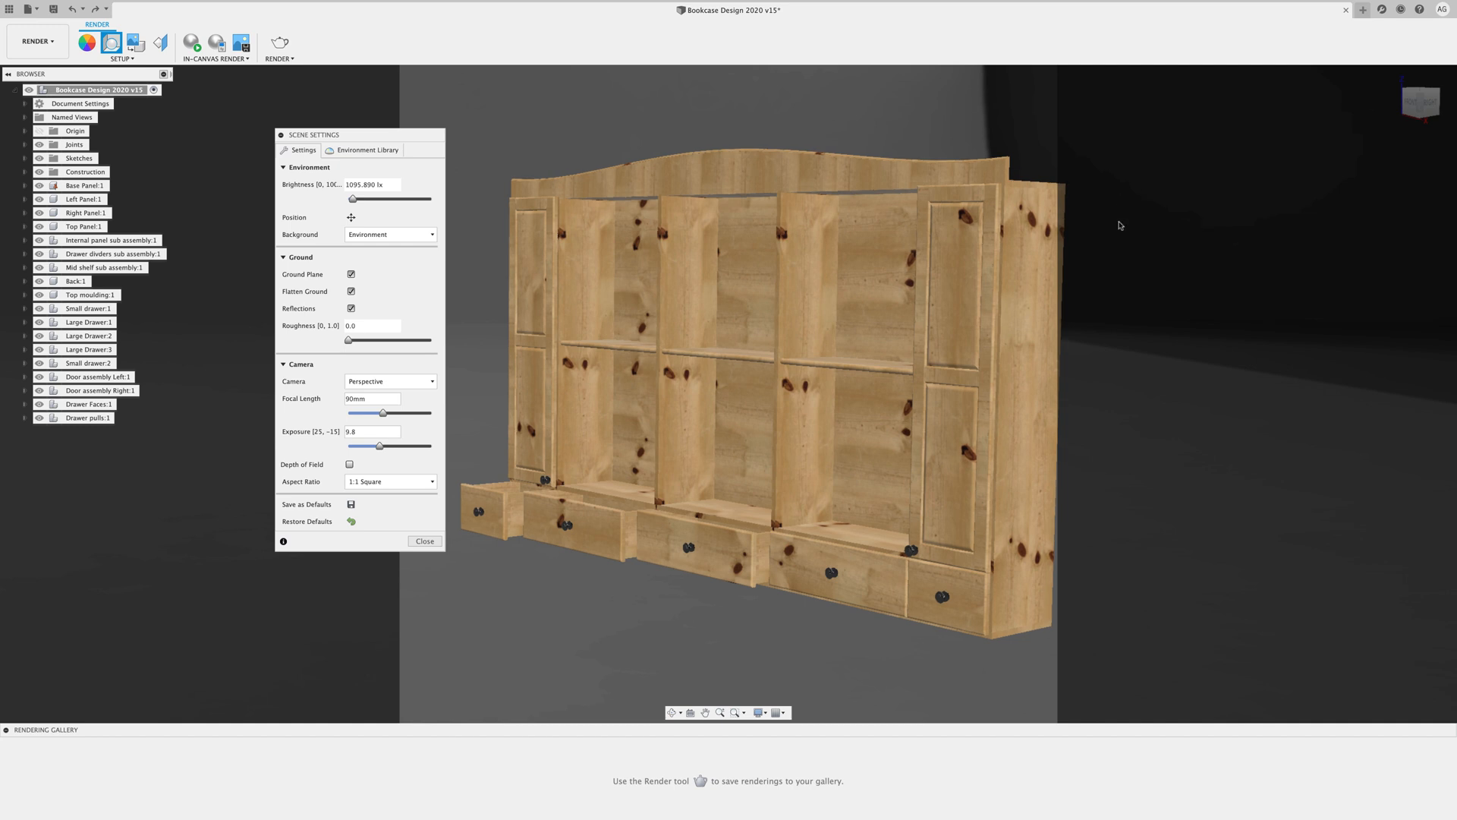
pyautogui.scroll(-2, 1118, 223)
pyautogui.moveTo(747, 532); pyautogui.dragTo(964, 560, button='middle')
pyautogui.scroll(1, 964, 560)
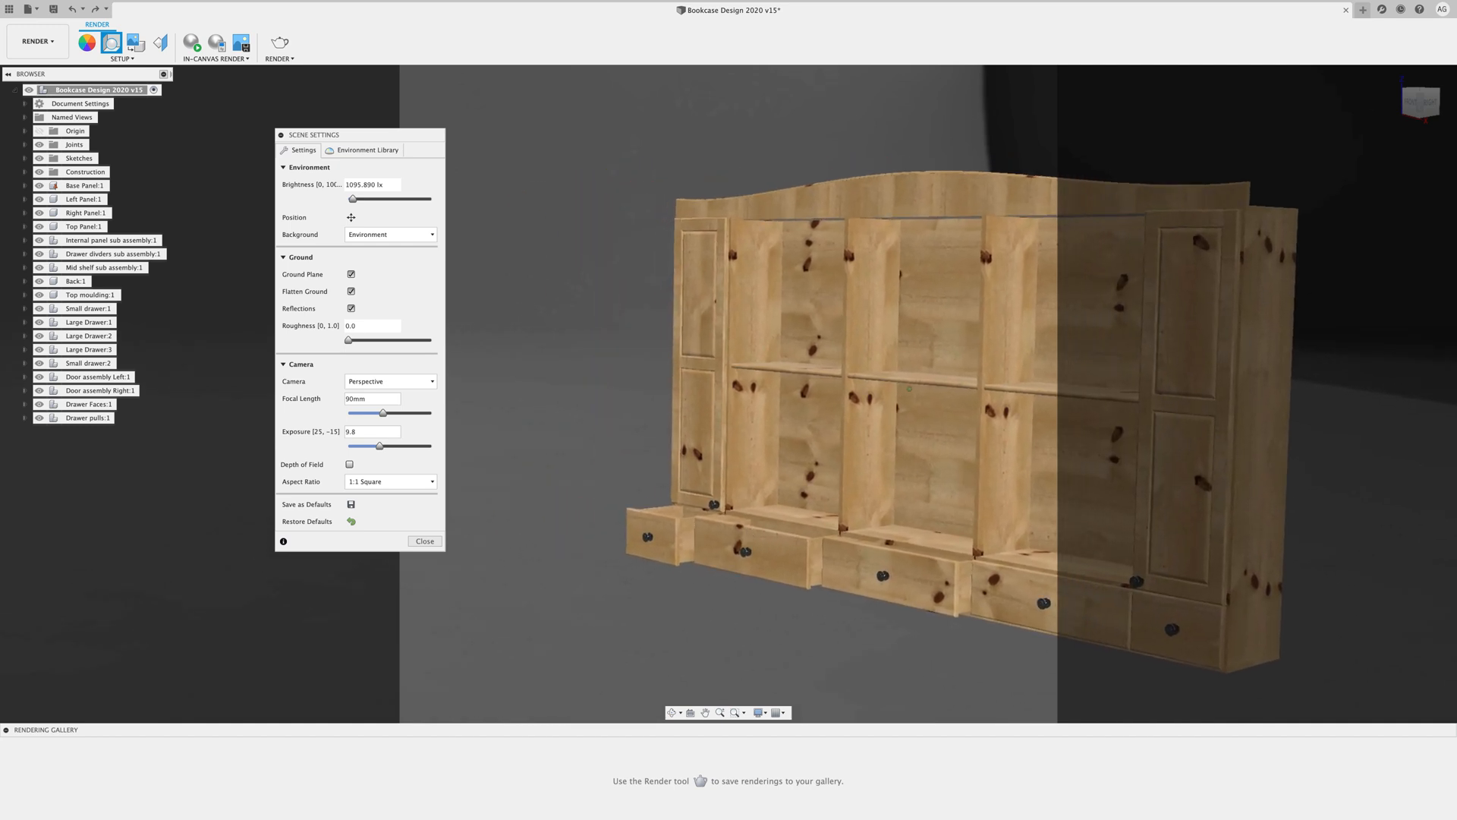
pyautogui.scroll(-2, 1149, 434)
pyautogui.moveTo(1343, 440); pyautogui.dragTo(1256, 438, button='middle')
pyautogui.moveTo(1257, 439); pyautogui.dragTo(1146, 439, button='middle')
# Set the aspect ratio back to 16:9 Widescreen and reposition the Scene Settings dialog
pyautogui.click(391, 482)
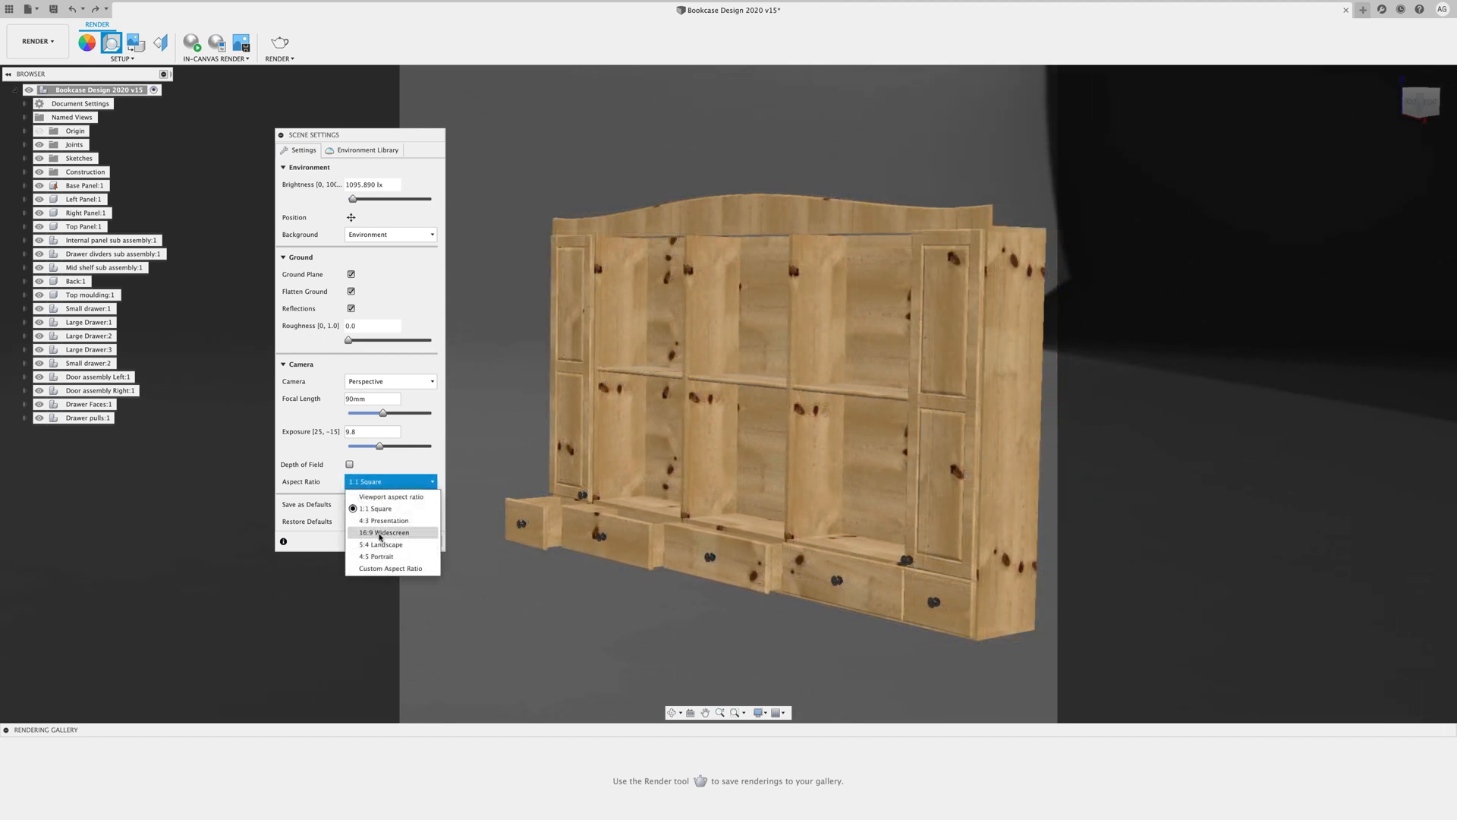
pyautogui.click(380, 532)
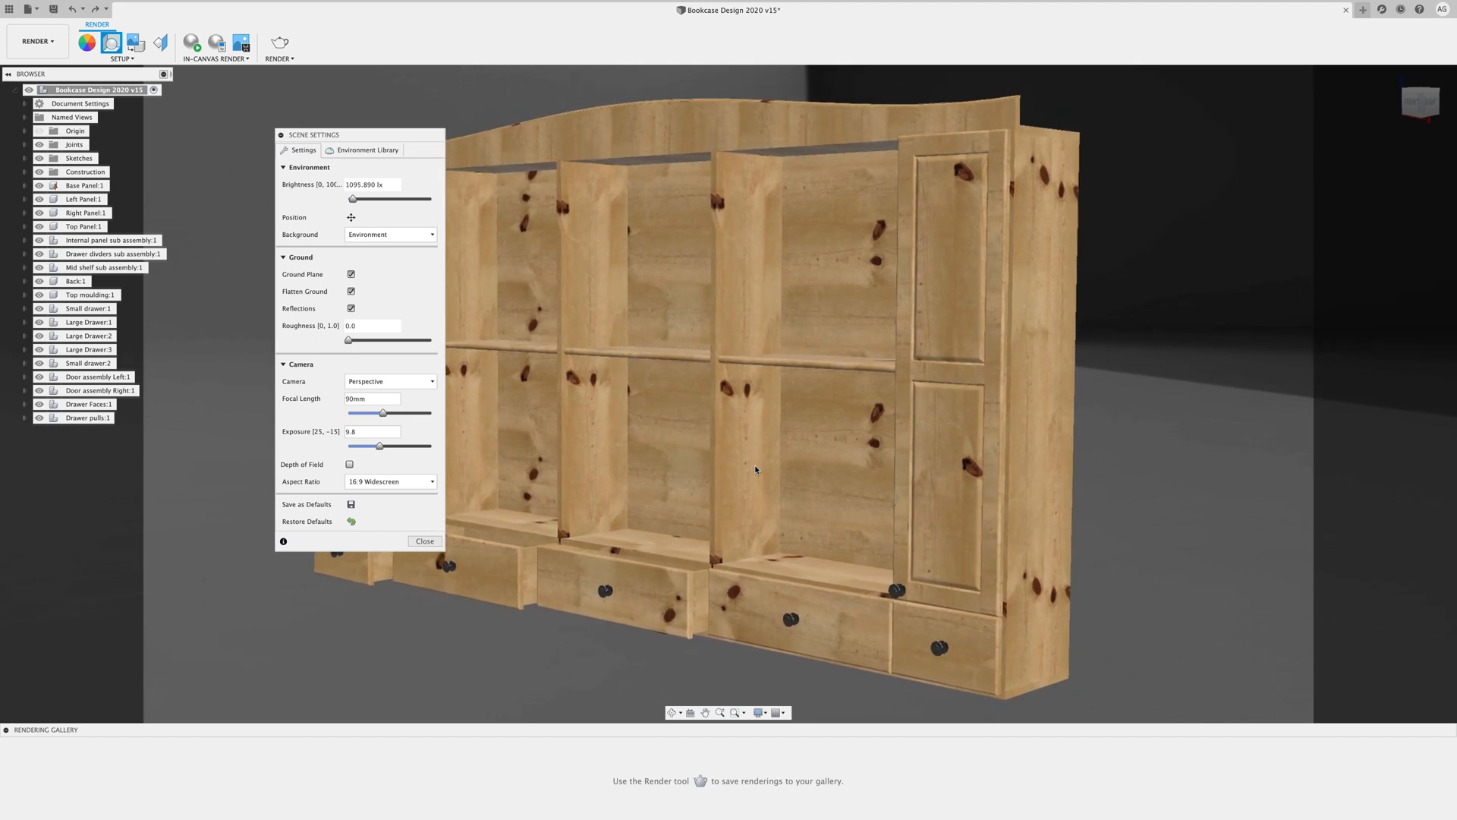
pyautogui.moveTo(350, 135); pyautogui.dragTo(686, 147)
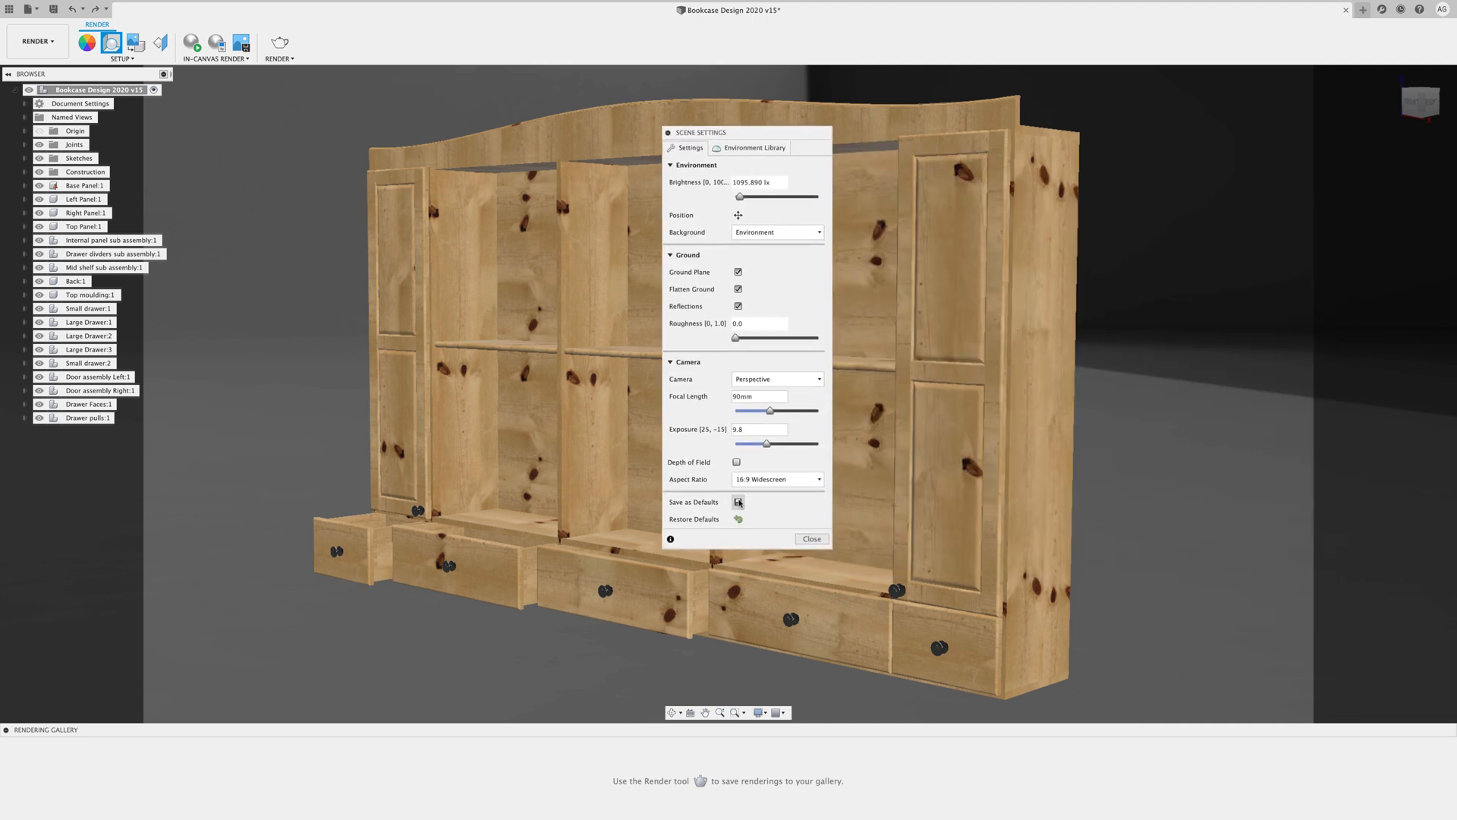
pyautogui.moveTo(763, 133); pyautogui.dragTo(345, 205)
# Open the environment library and try the Grid Light, Photobooth and Rim Highlights environments on the bookcase
pyautogui.click(343, 211)
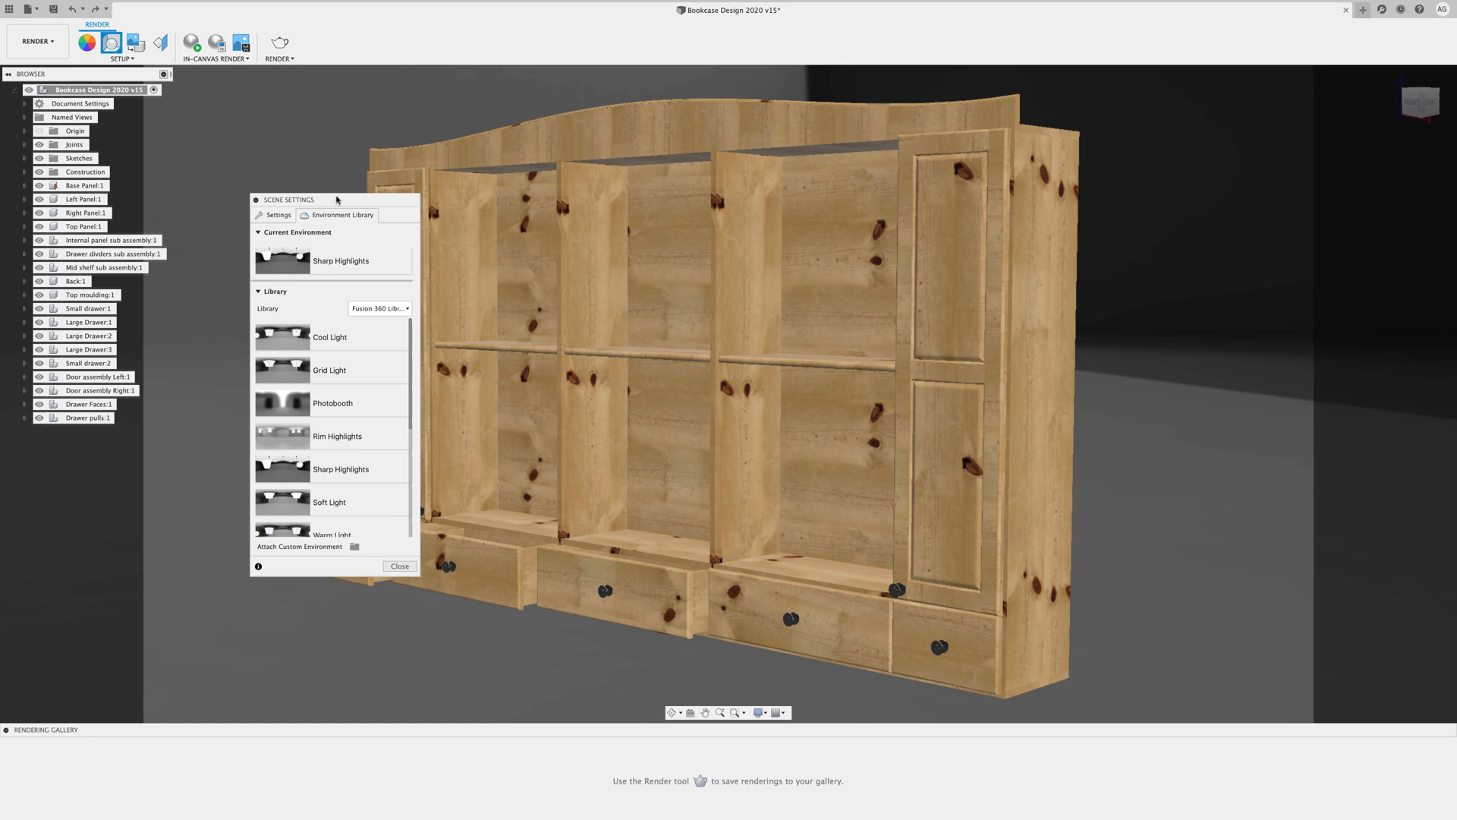
pyautogui.moveTo(341, 163); pyautogui.dragTo(346, 150)
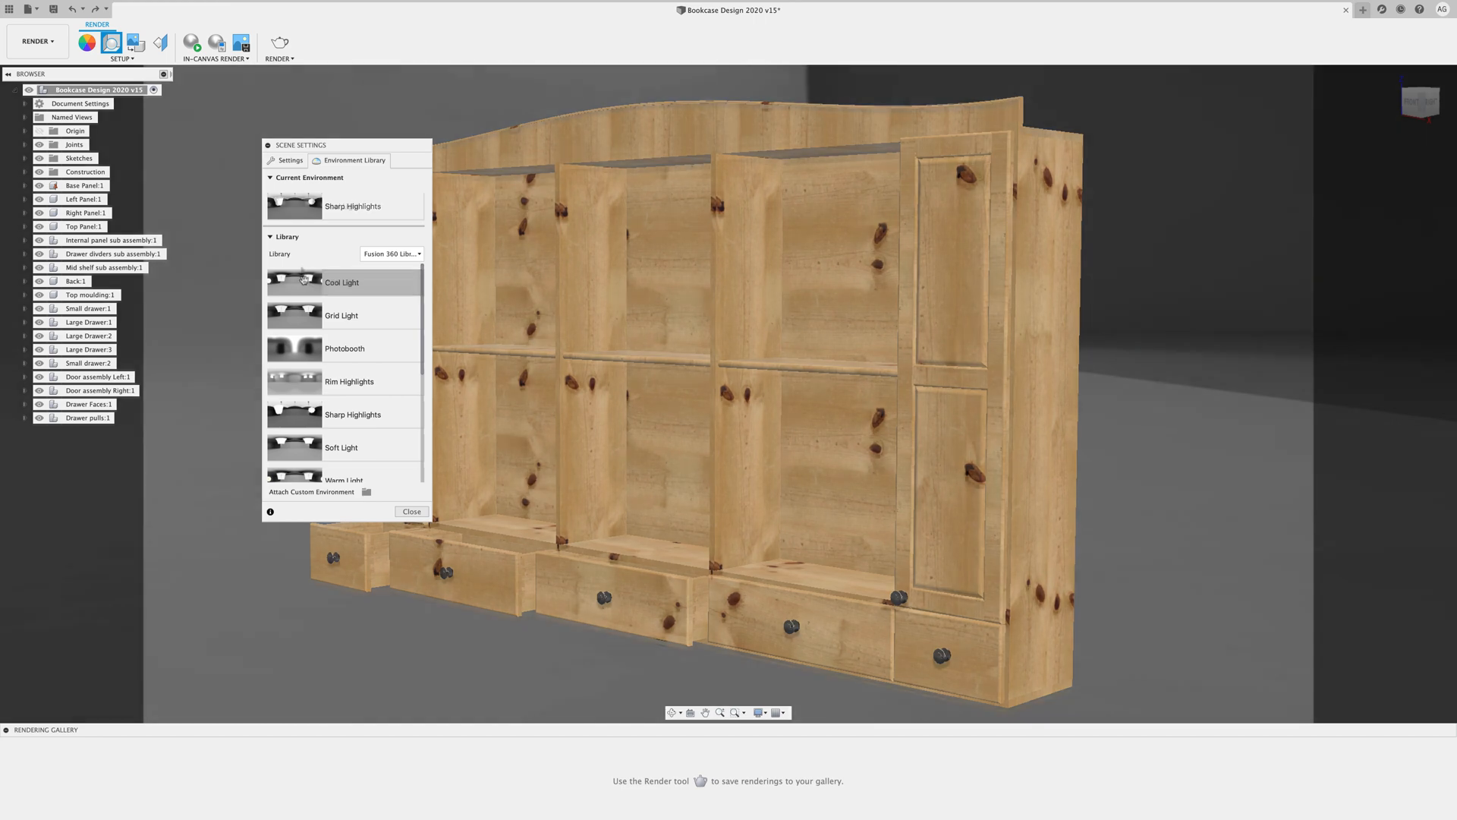
pyautogui.doubleClick(294, 309)
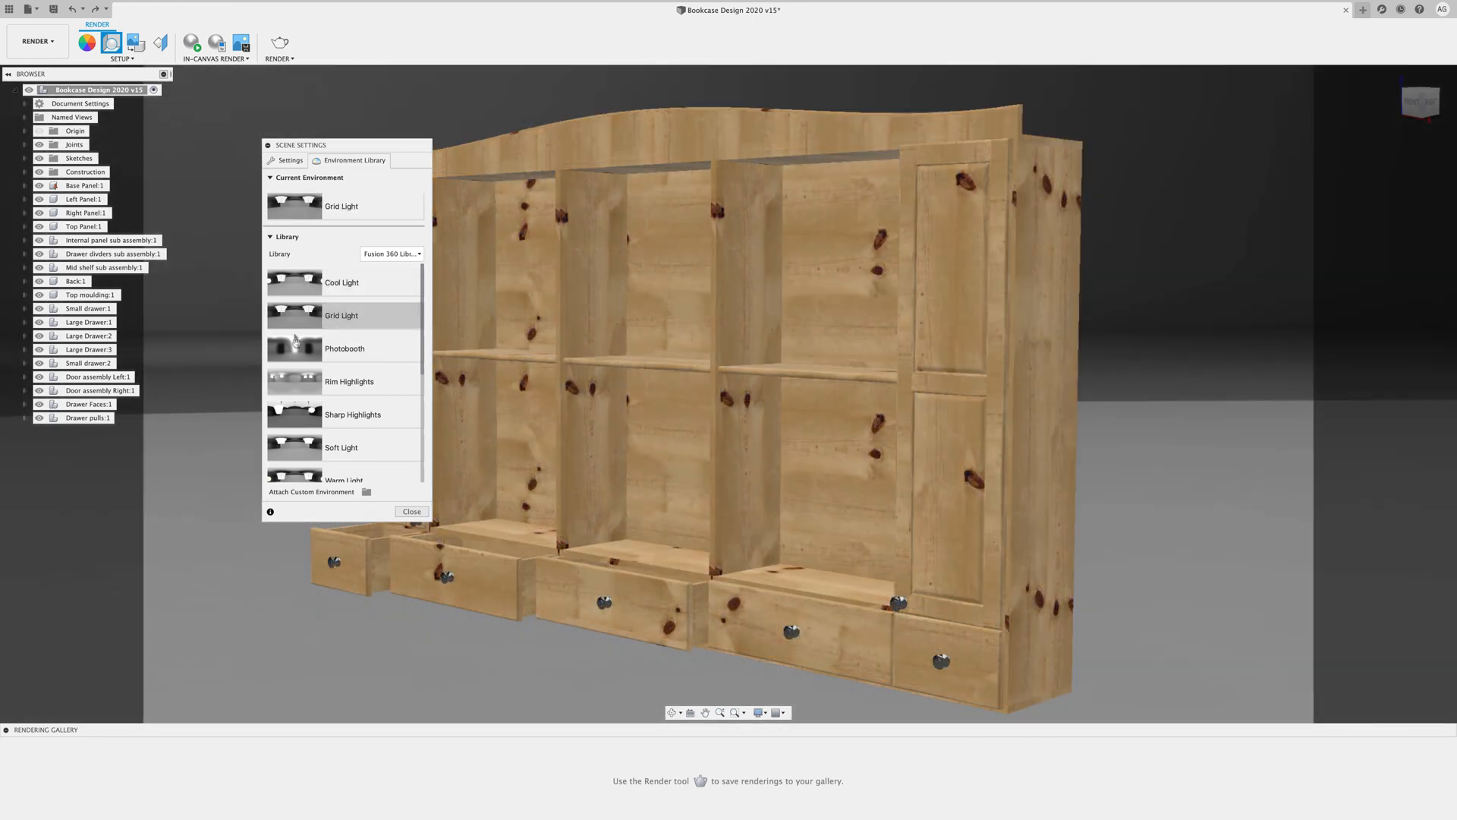
pyautogui.click(300, 348)
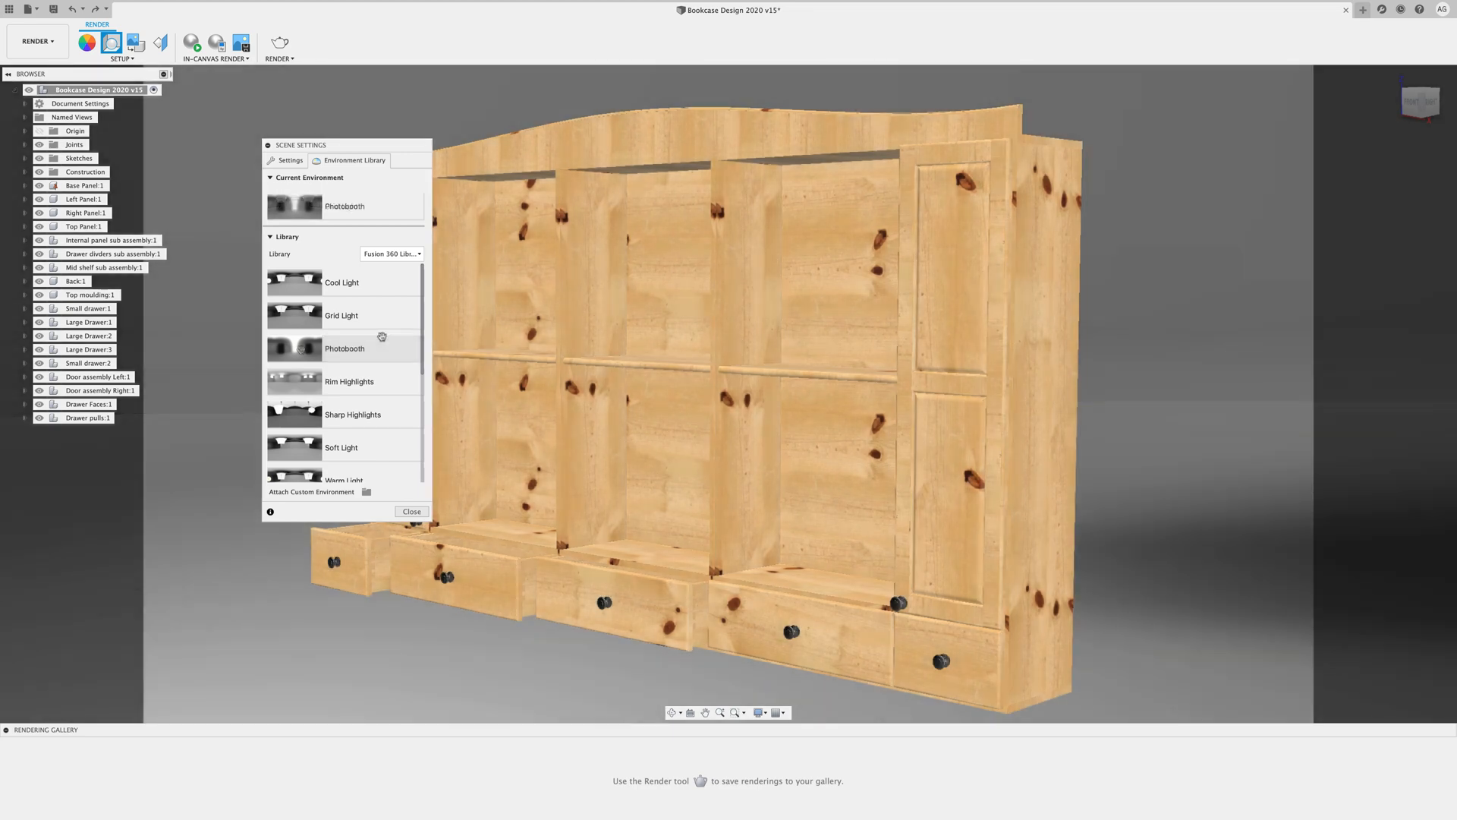
pyautogui.scroll(-5, 1272, 507)
pyautogui.scroll(-10, 1224, 523)
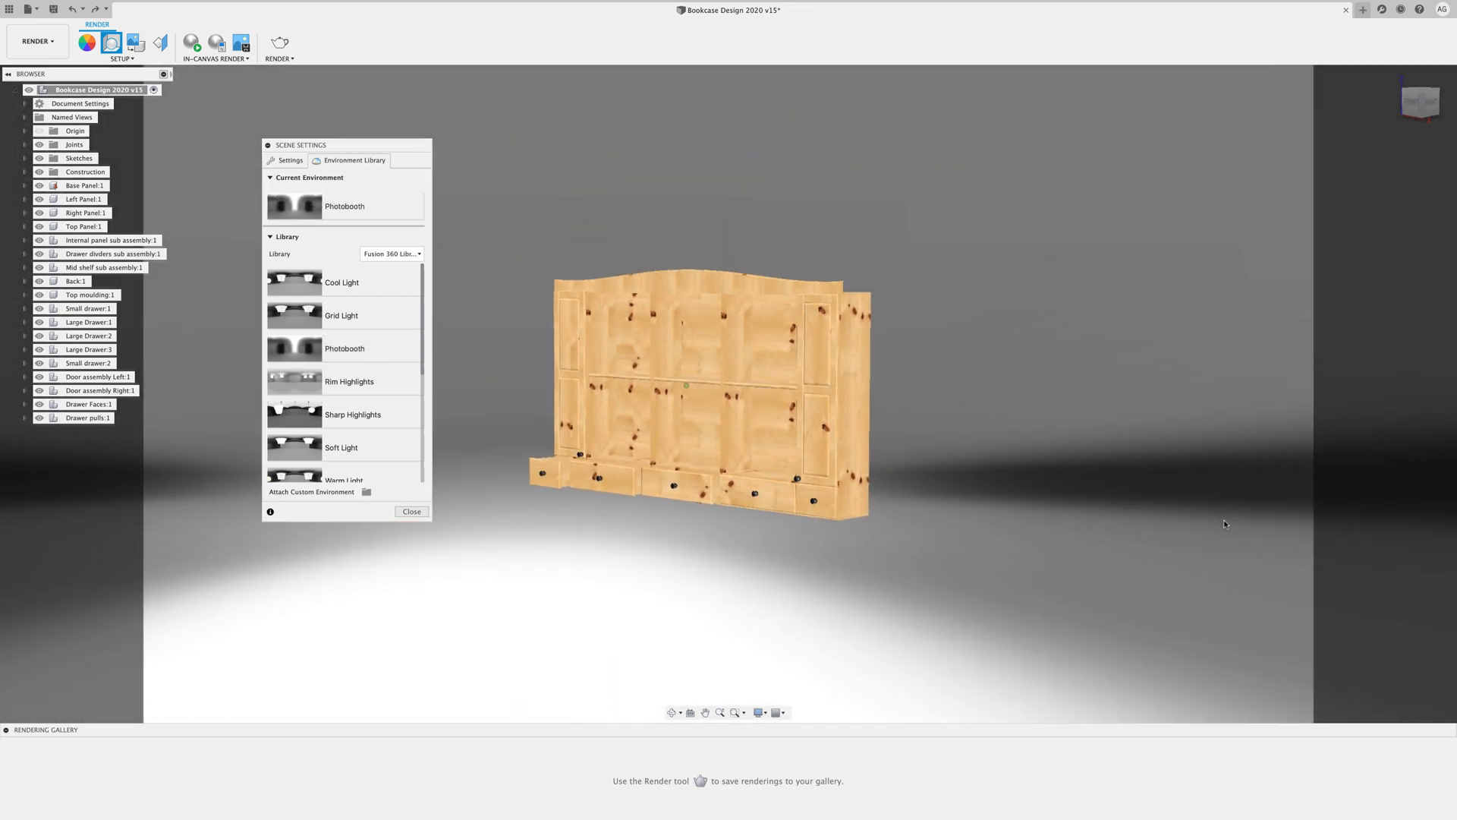
pyautogui.scroll(10, 1225, 524)
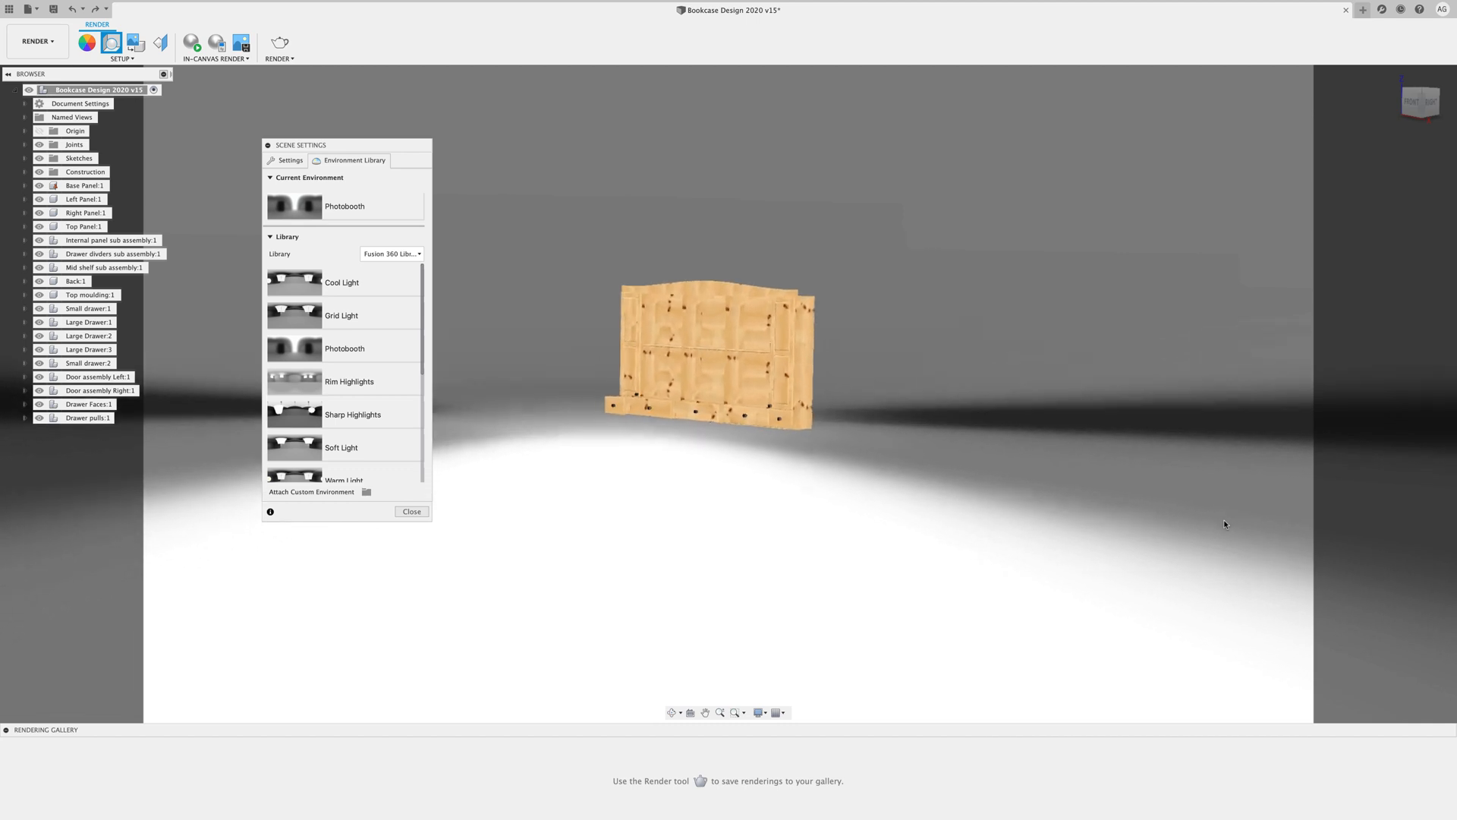
pyautogui.scroll(5, 1223, 522)
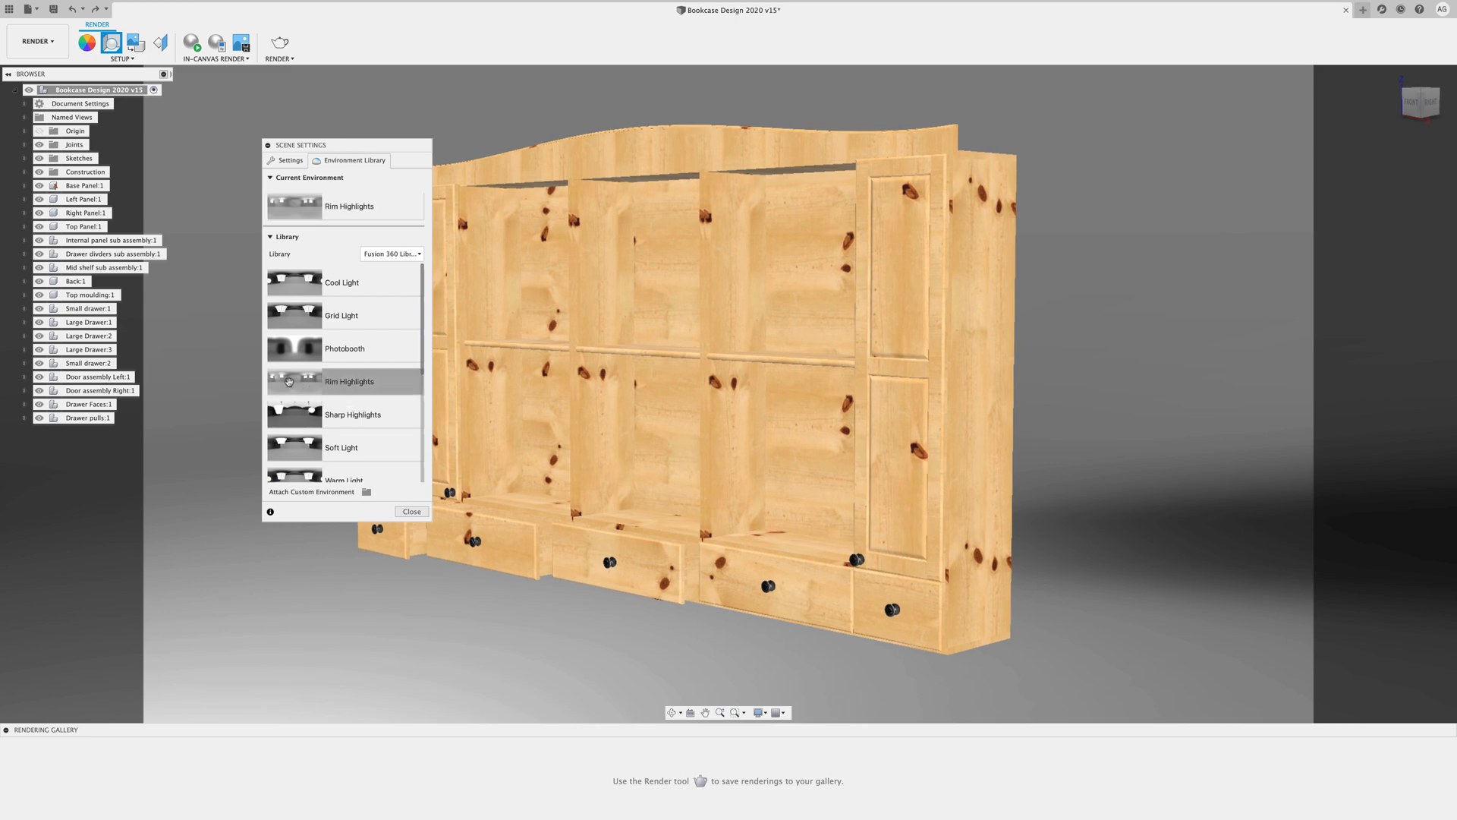
# Try the Sharp Highlights, Soft Light and Warm Light environments on the bookcase
pyautogui.doubleClick(313, 414)
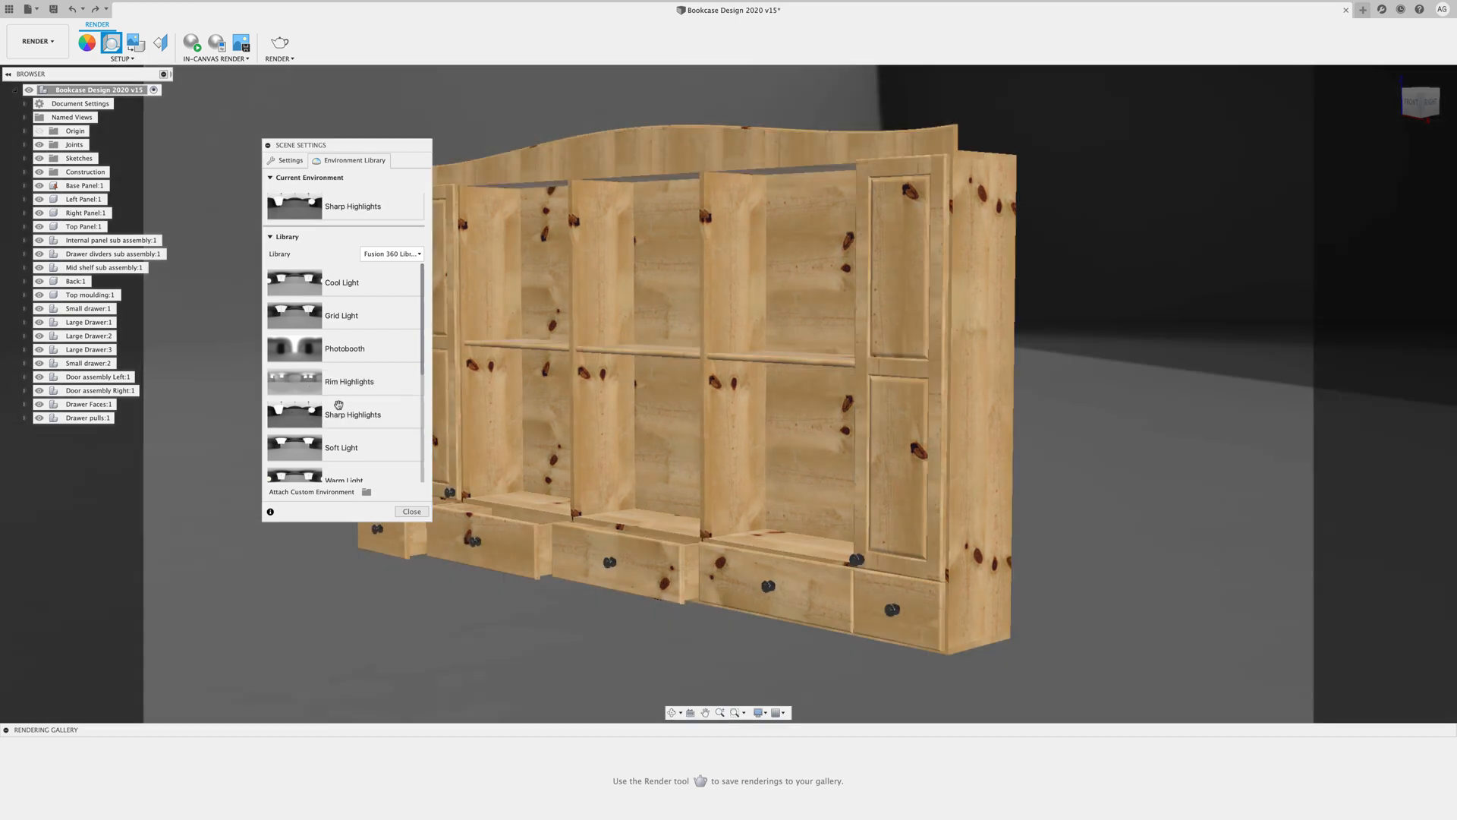
pyautogui.scroll(-2, 338, 405)
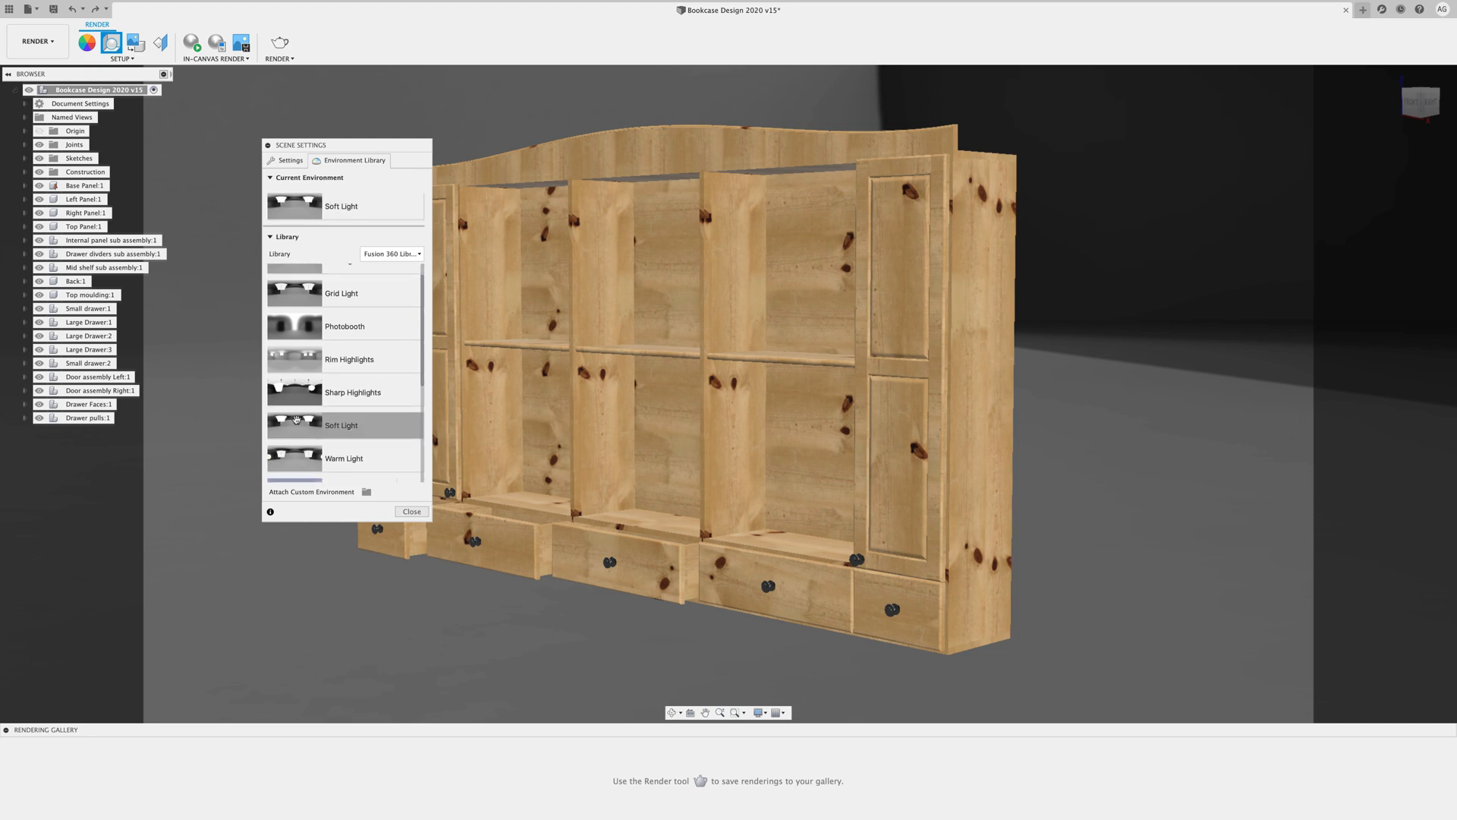
pyautogui.scroll(-3, 421, 373)
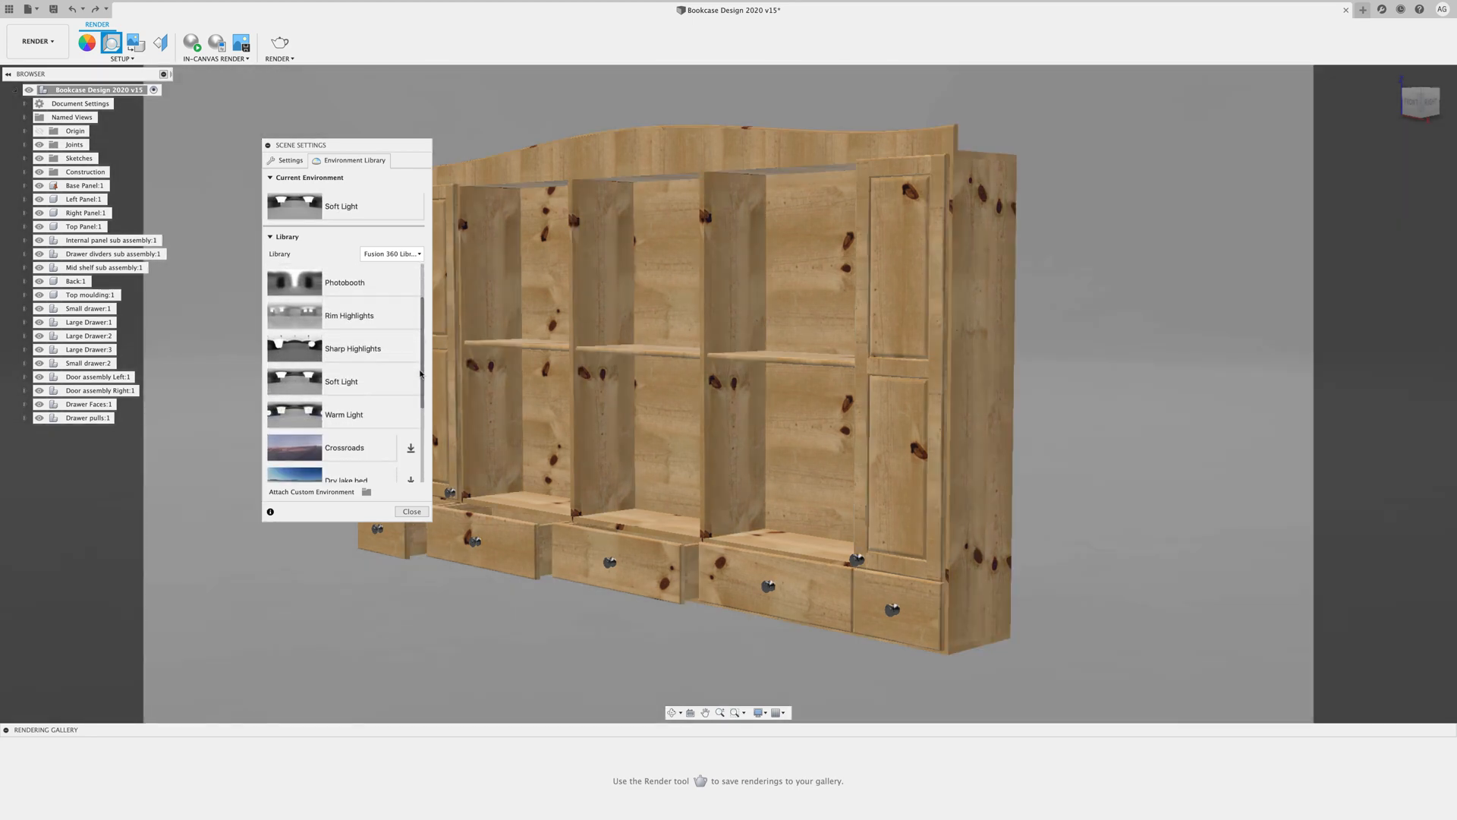
pyautogui.scroll(-1, 420, 374)
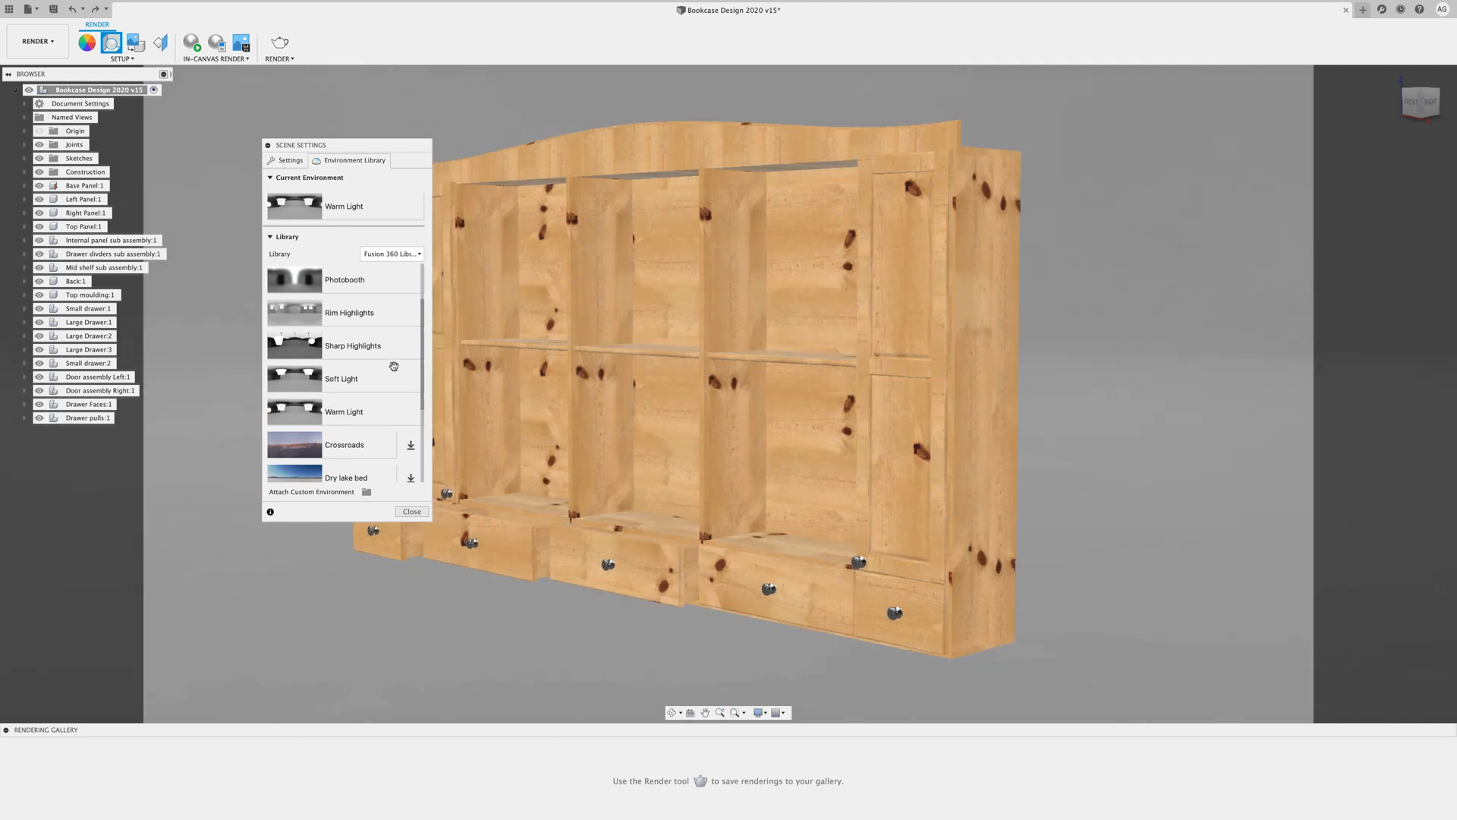
# Try the Crossroads environment and view the bookcase against it from near and far
pyautogui.moveTo(422, 363); pyautogui.dragTo(418, 447)
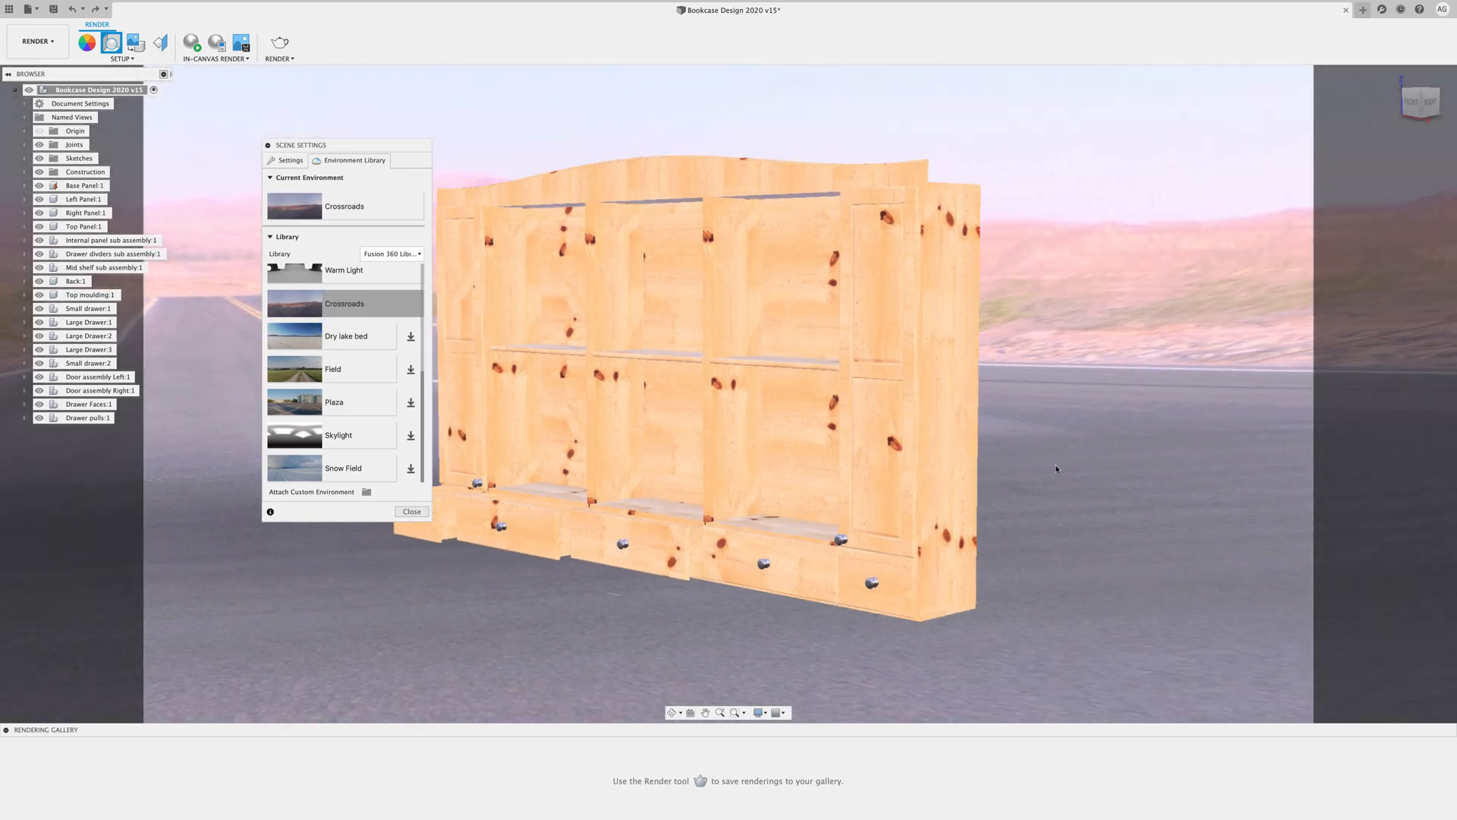
pyautogui.scroll(-10, 1056, 465)
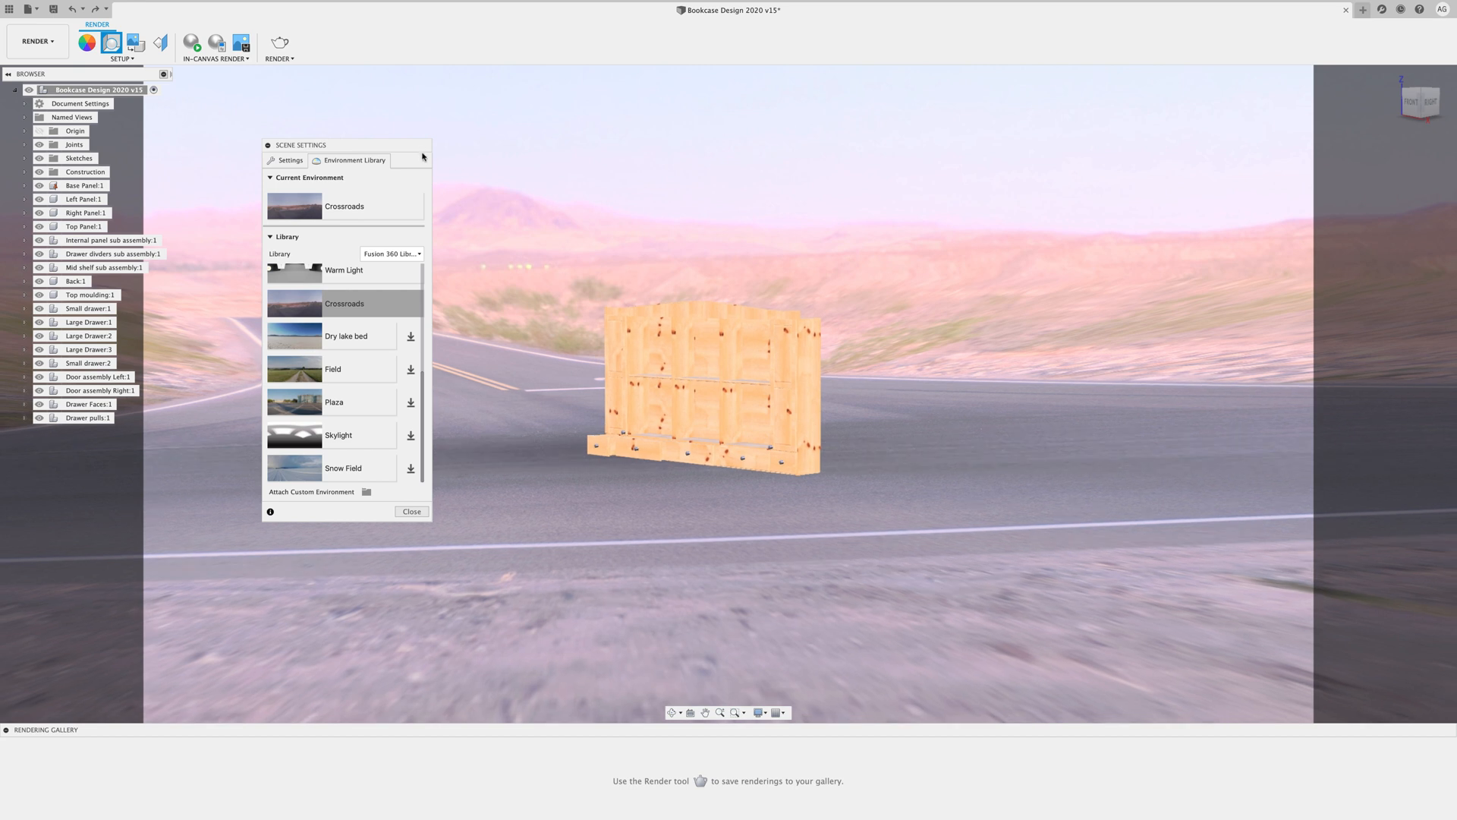
pyautogui.moveTo(423, 156); pyautogui.dragTo(275, 296)
pyautogui.scroll(5, 890, 384)
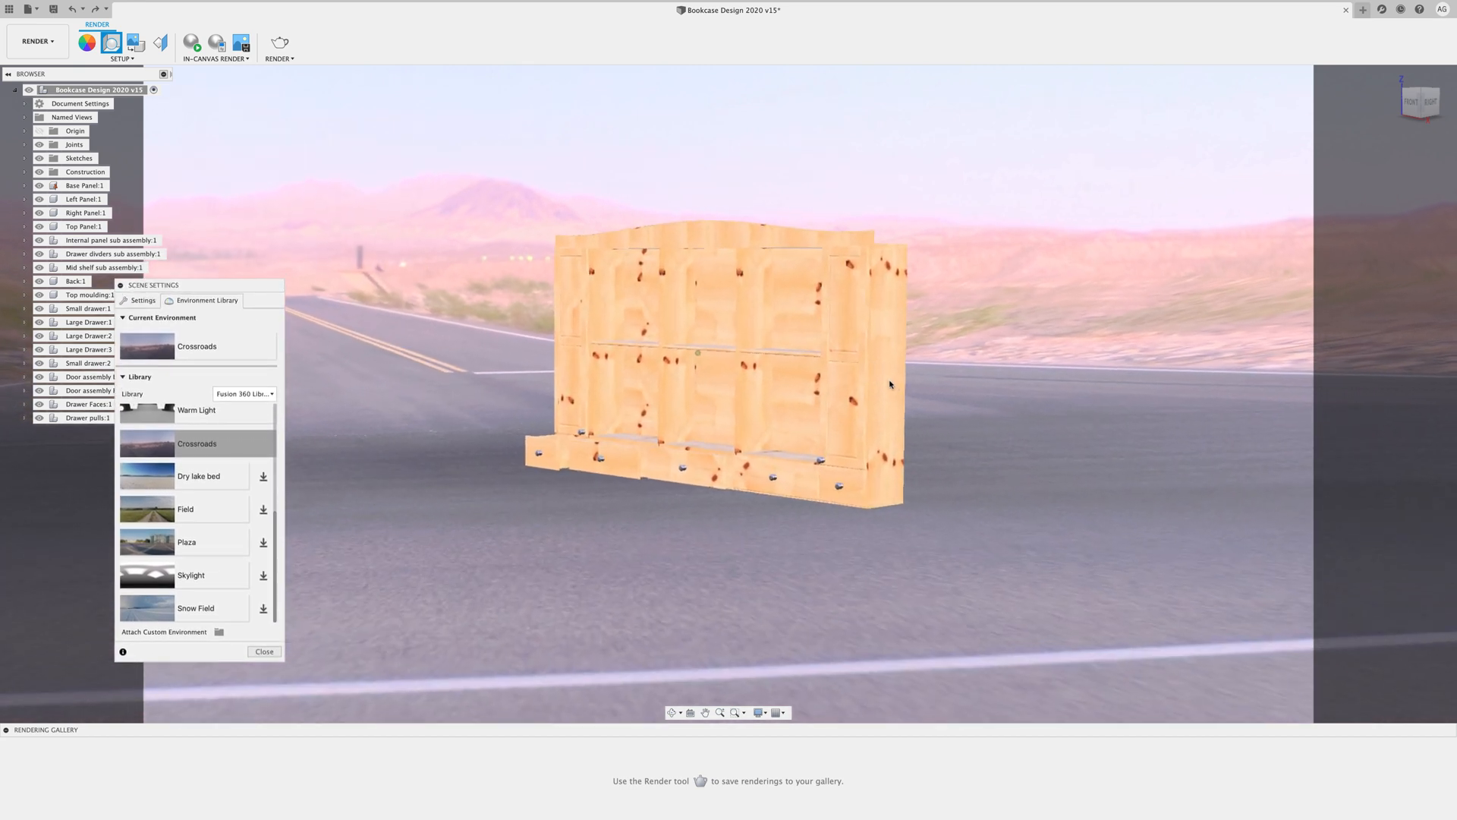
pyautogui.scroll(3, 890, 384)
pyautogui.keyDown('shift'); pyautogui.moveTo(560, 469); pyautogui.dragTo(564, 490, button='middle'); pyautogui.keyUp('shift')
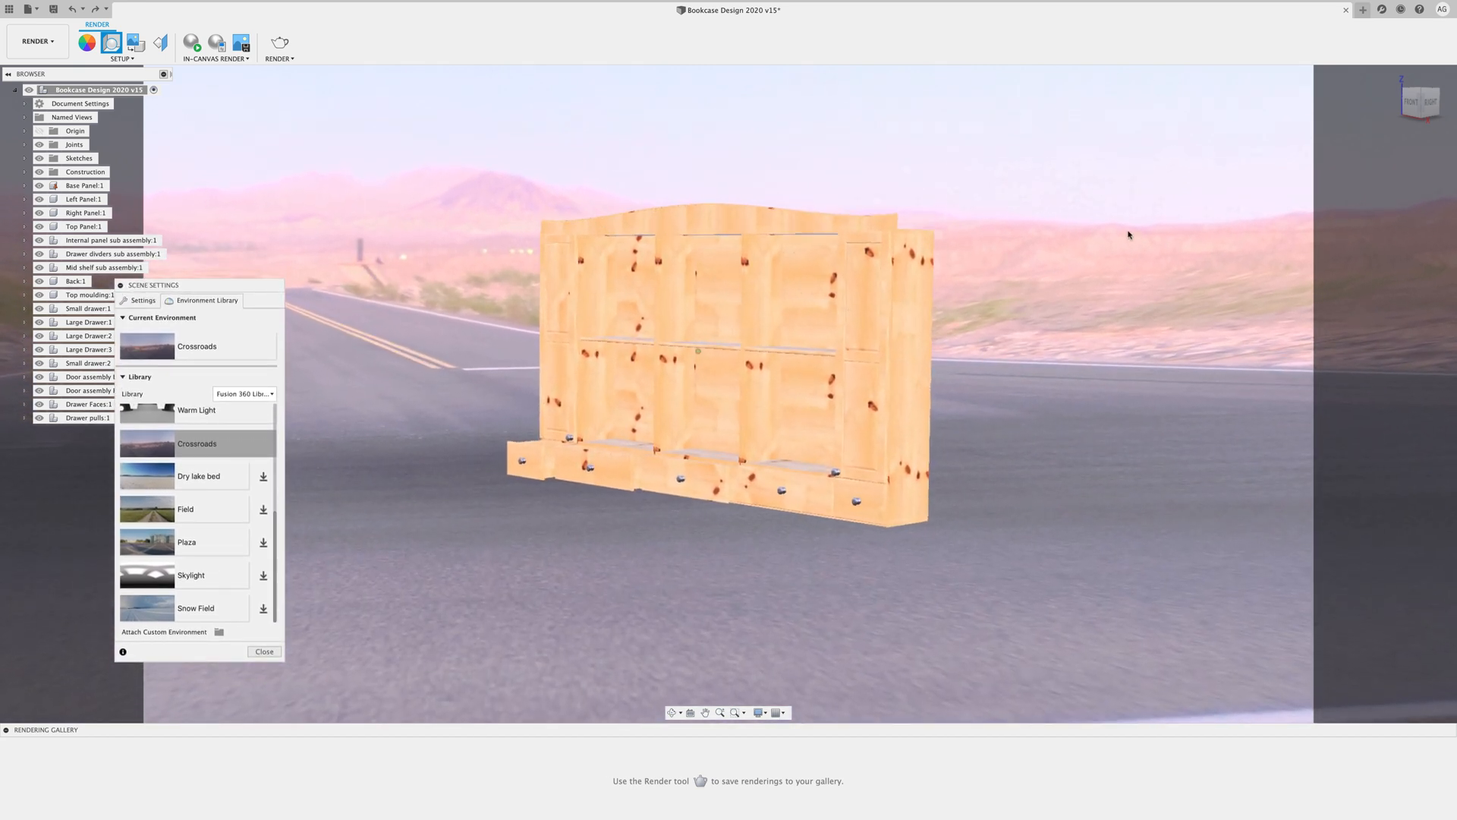
pyautogui.scroll(6, 1012, 352)
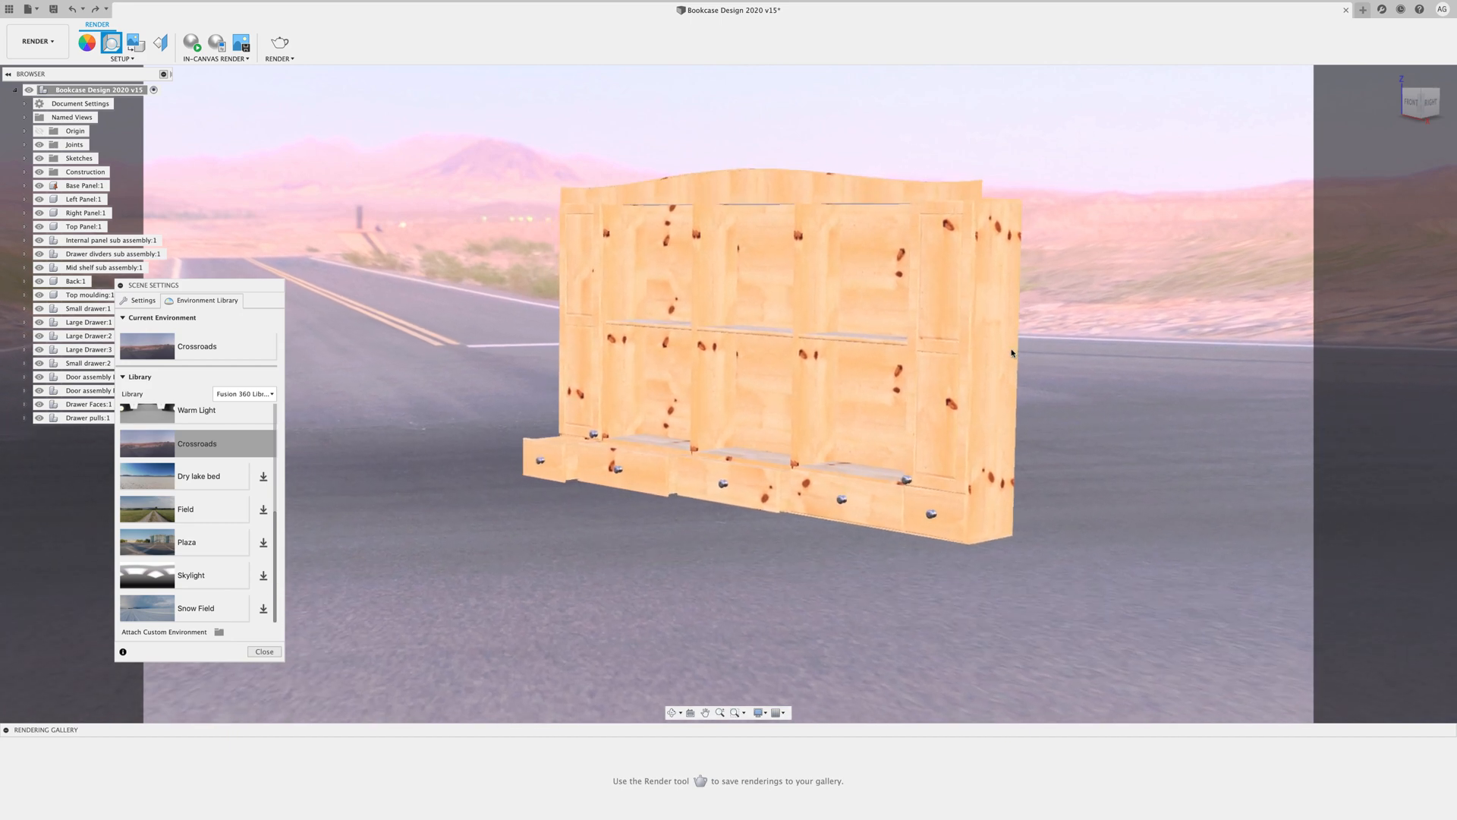
pyautogui.scroll(-4, 671, 364)
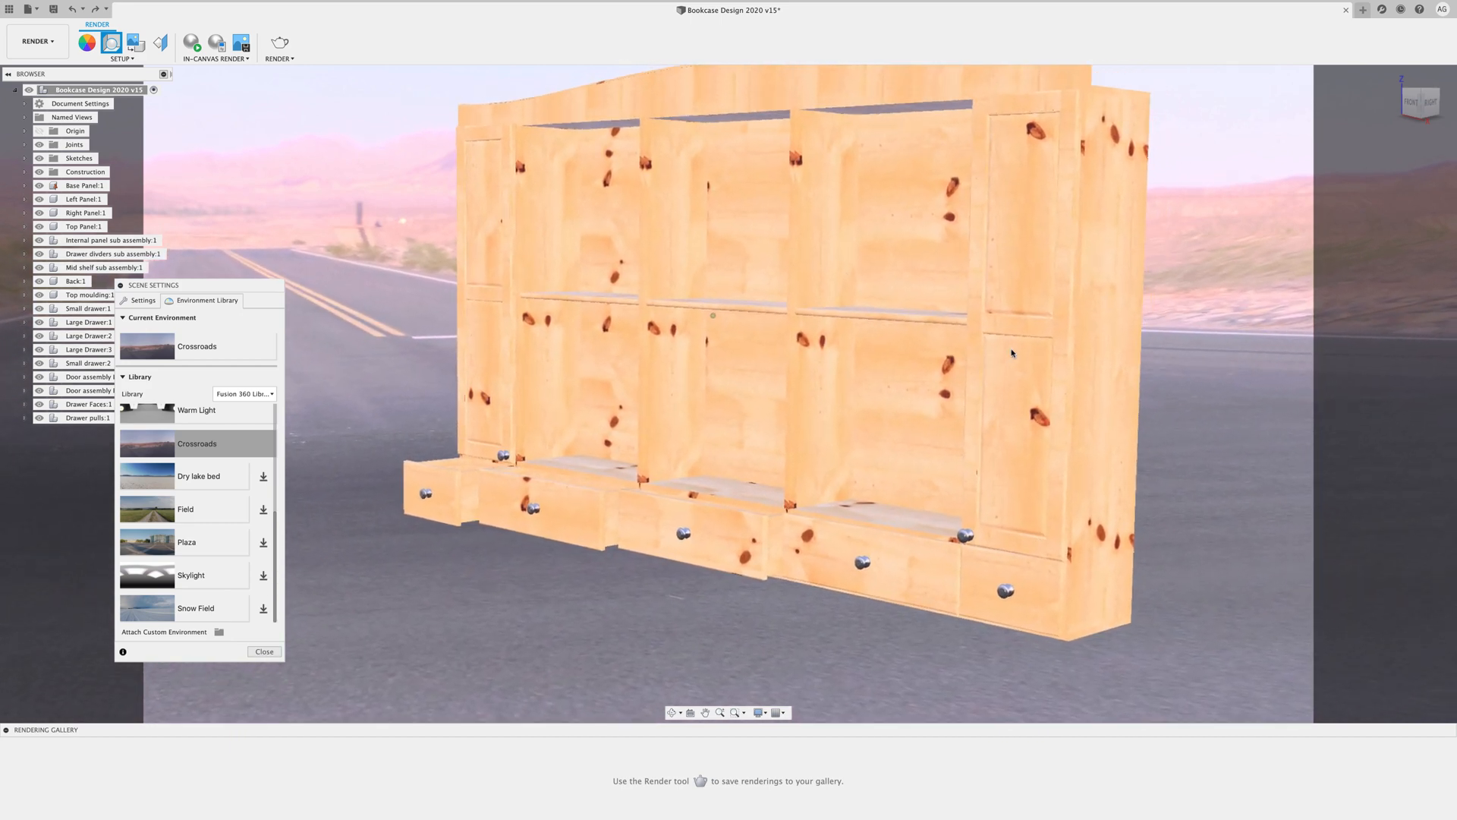
pyautogui.moveTo(250, 285); pyautogui.dragTo(342, 182)
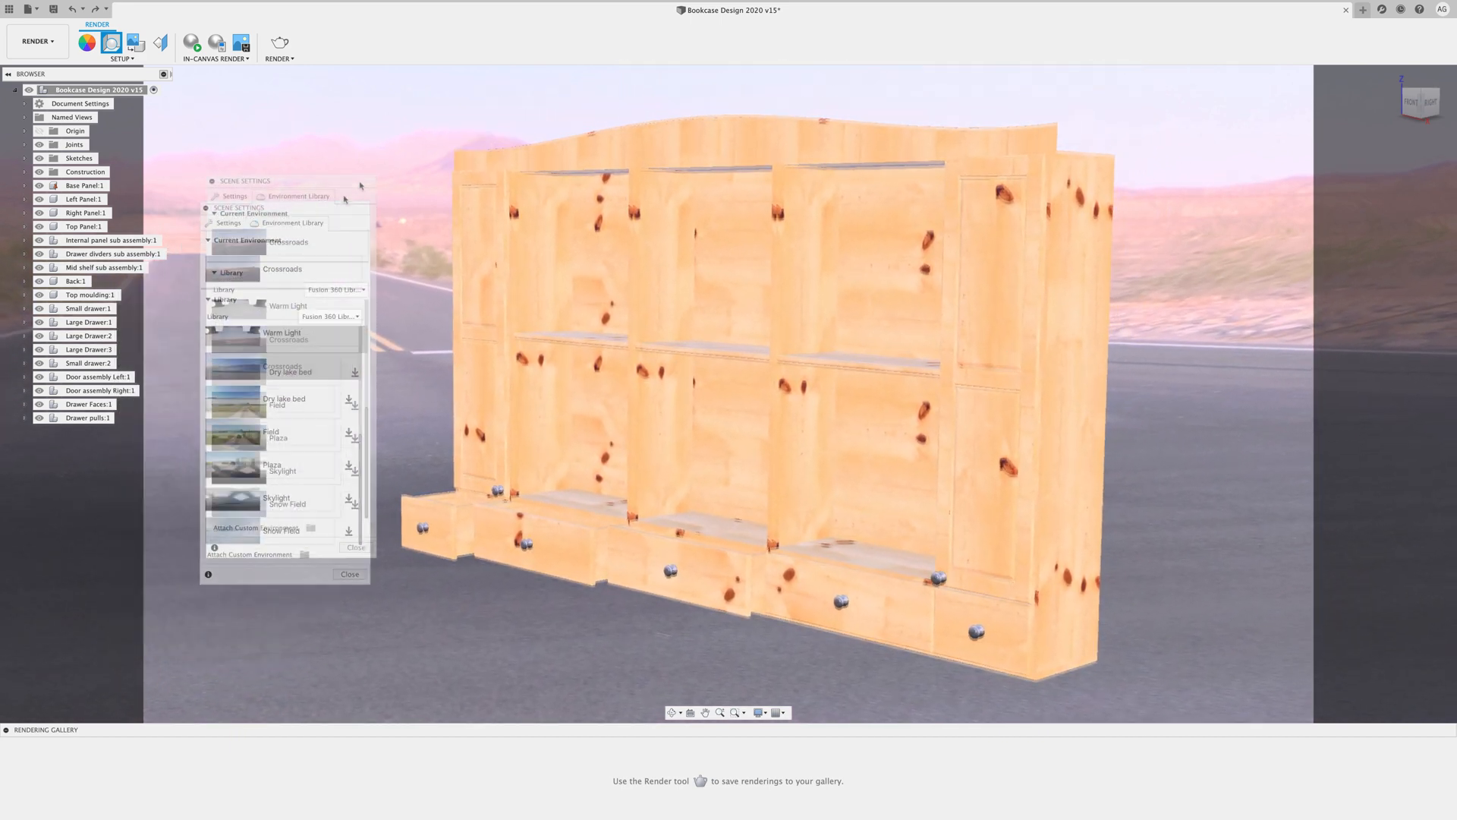
pyautogui.scroll(2, 344, 186)
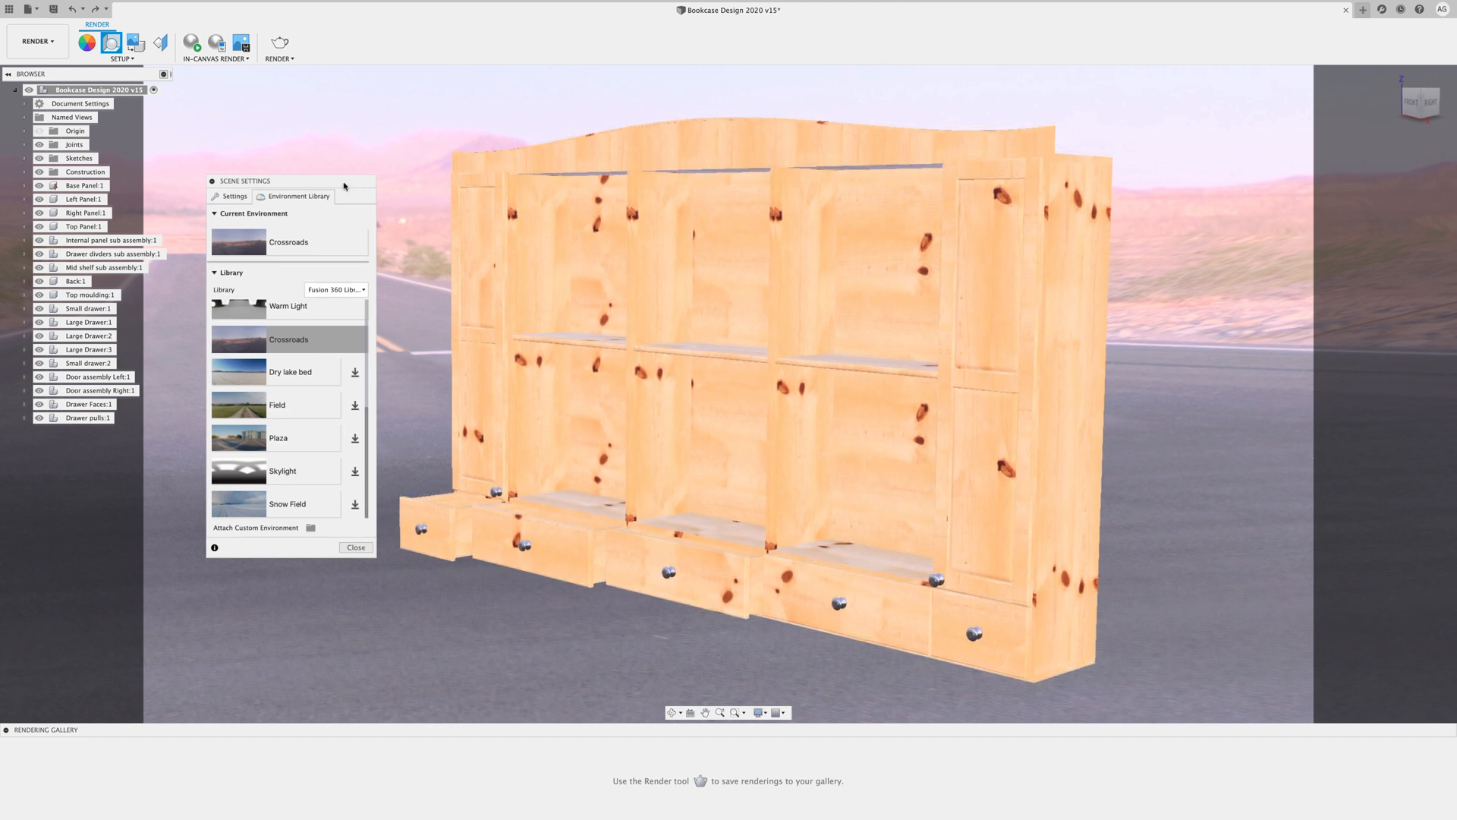
pyautogui.keyDown('shift'); pyautogui.moveTo(938, 539); pyautogui.dragTo(1250, 415, button='middle'); pyautogui.keyUp('shift')
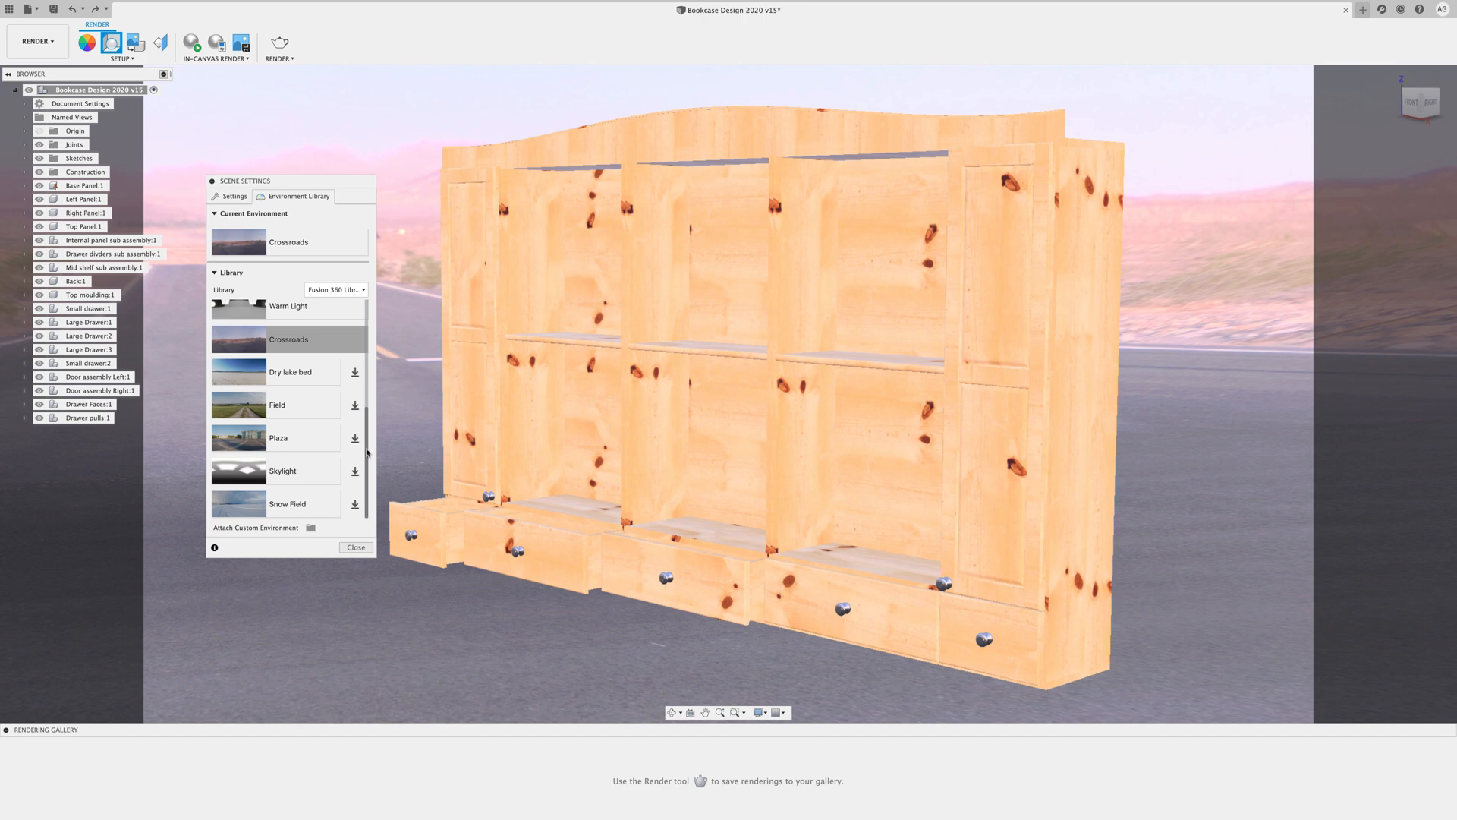
# Apply the Photobooth environment from the library and return to the general scene settings
pyautogui.moveTo(367, 452); pyautogui.dragTo(368, 335)
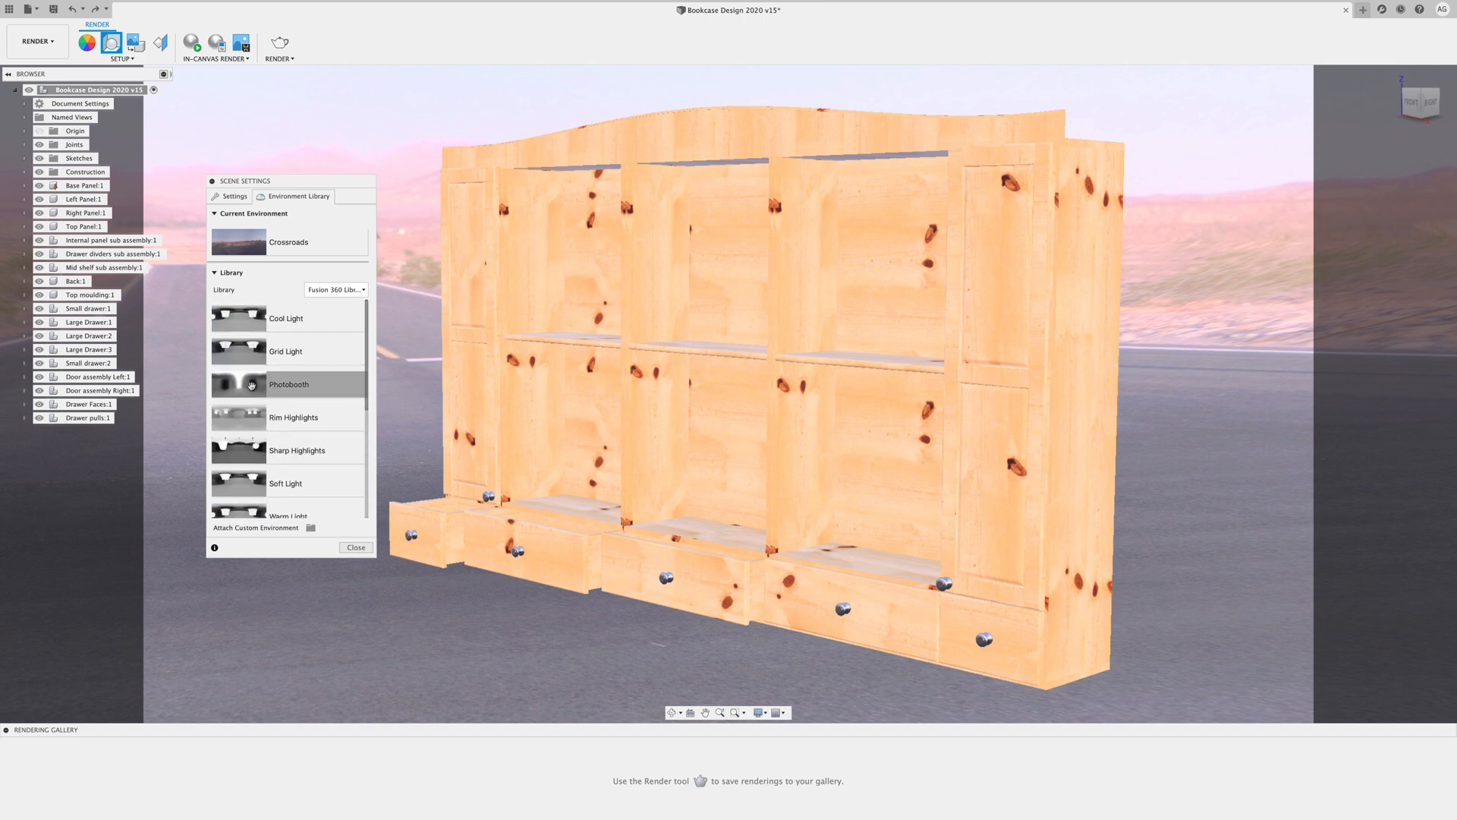
pyautogui.doubleClick(251, 385)
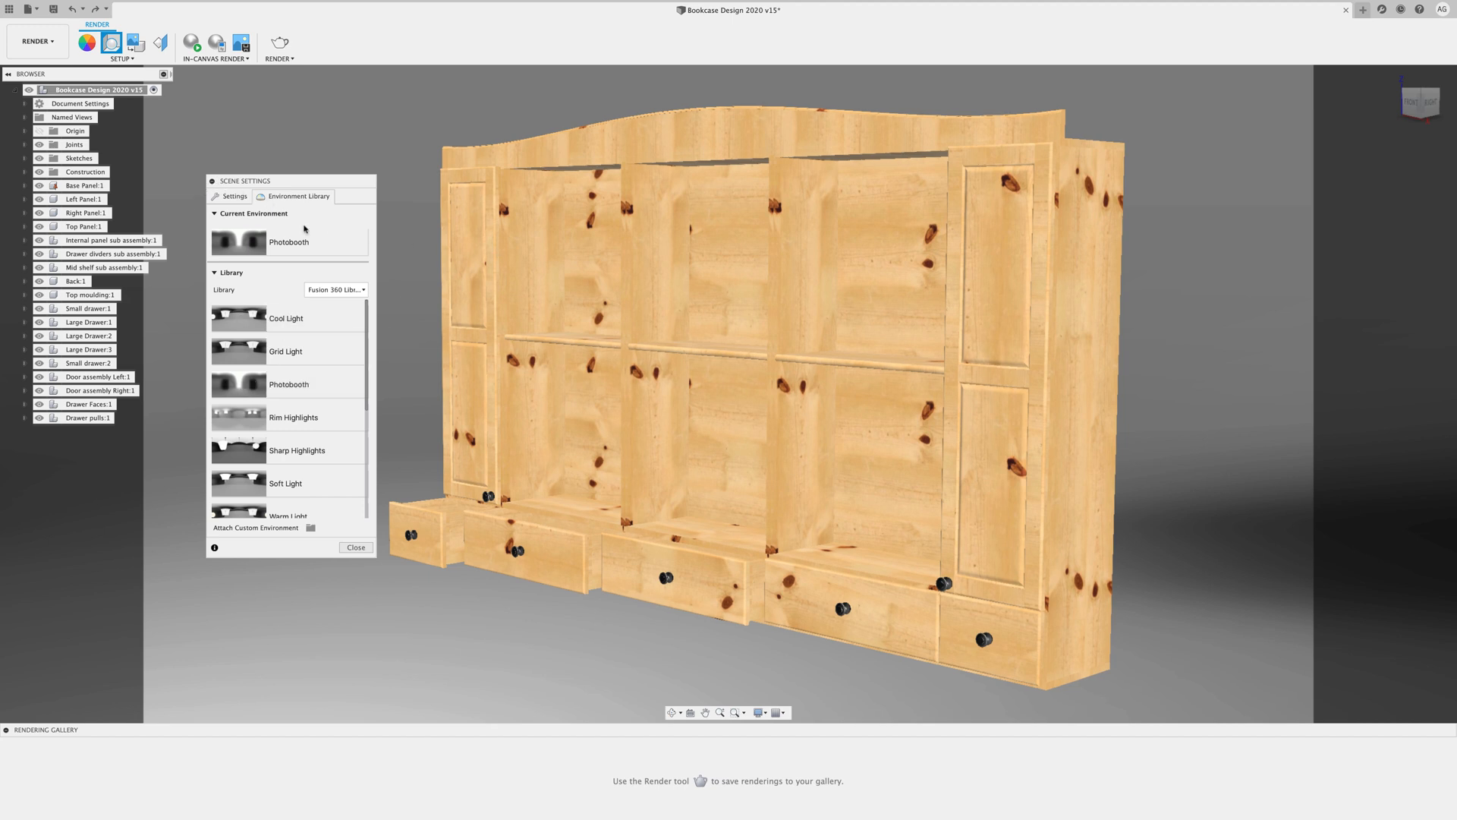
pyautogui.moveTo(315, 185); pyautogui.dragTo(337, 180)
pyautogui.click(257, 193)
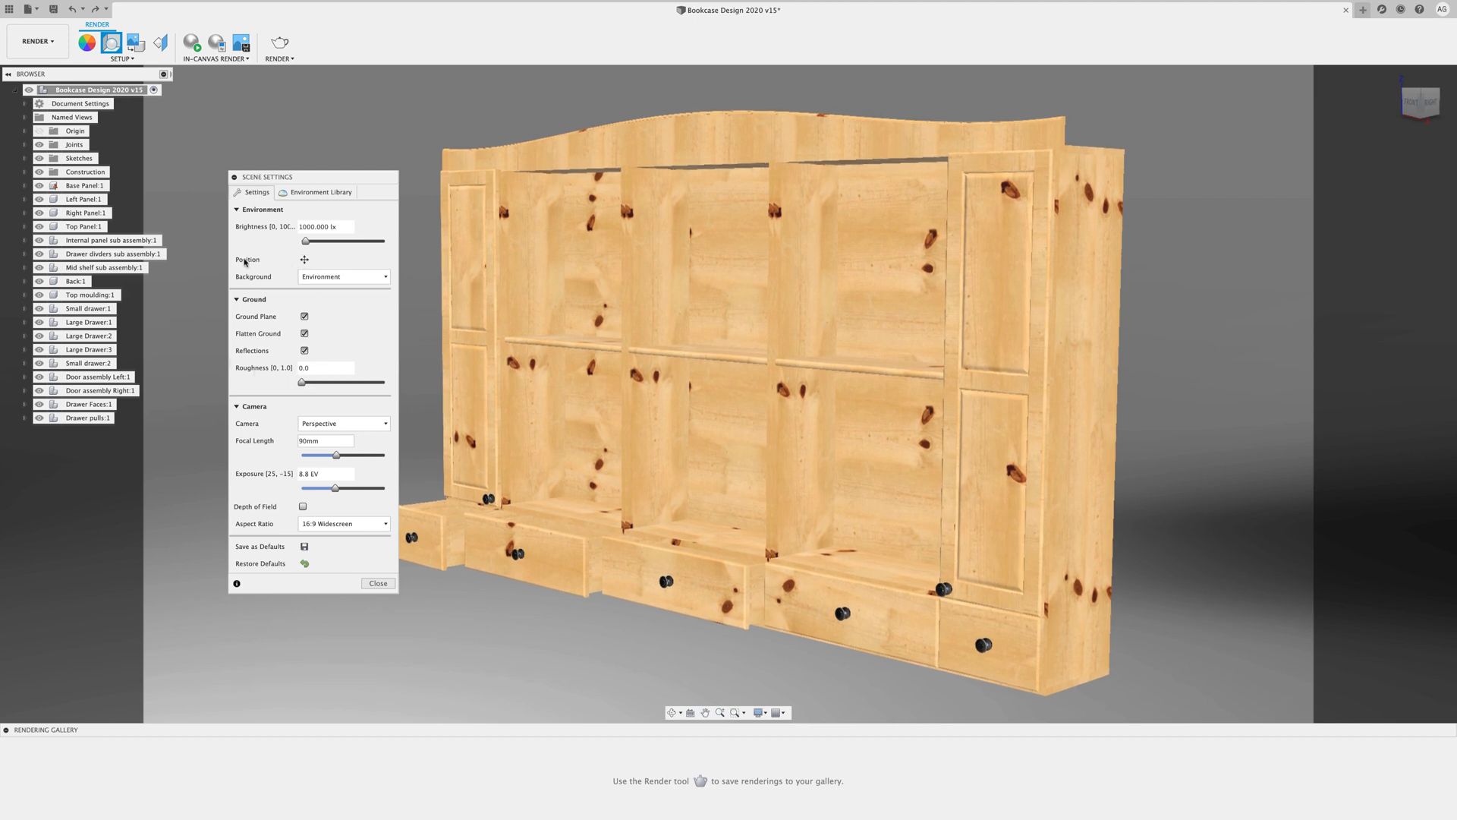
# Start positioning the environment, rotate its projection to 60.7 degrees and set the ground scale to 0.983
pyautogui.click(304, 260)
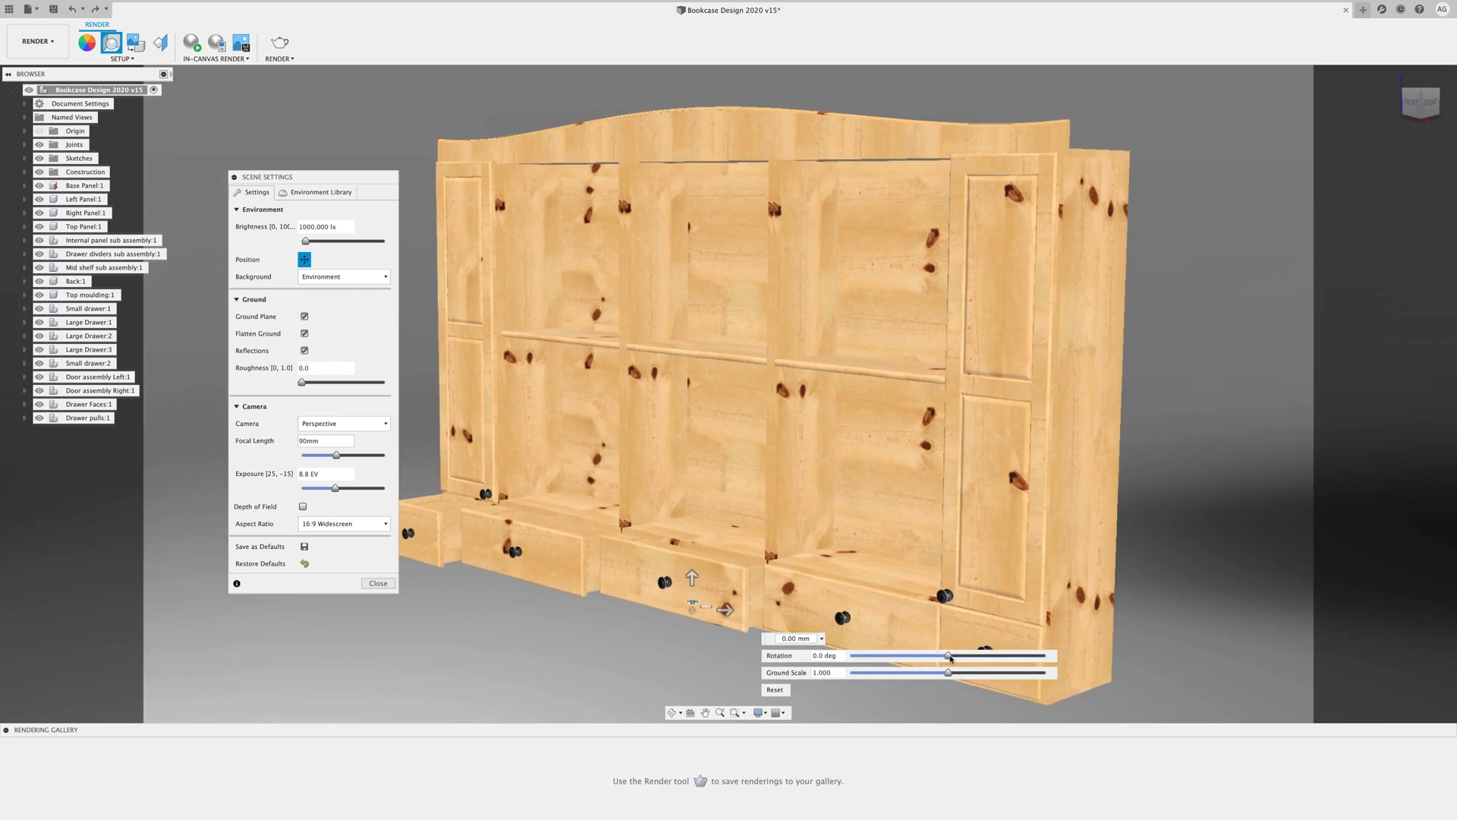
pyautogui.moveTo(951, 658)
pyautogui.mouseDown()
pyautogui.moveTo(849, 659)
pyautogui.moveTo(1000, 659)
pyautogui.moveTo(938, 622)
pyautogui.moveTo(876, 620)
pyautogui.moveTo(991, 618)
pyautogui.mouseUp()
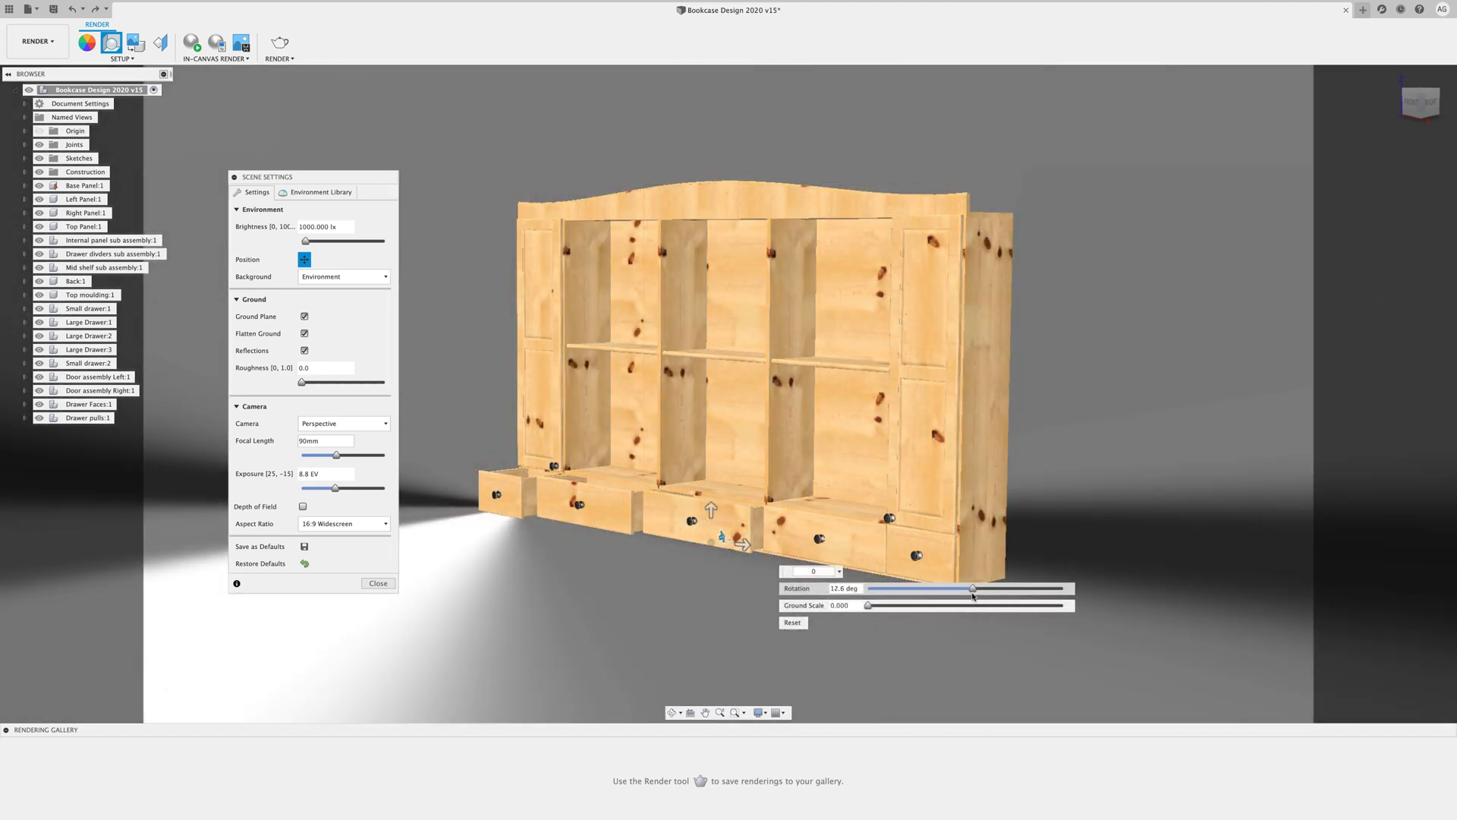
pyautogui.moveTo(973, 596); pyautogui.dragTo(983, 595)
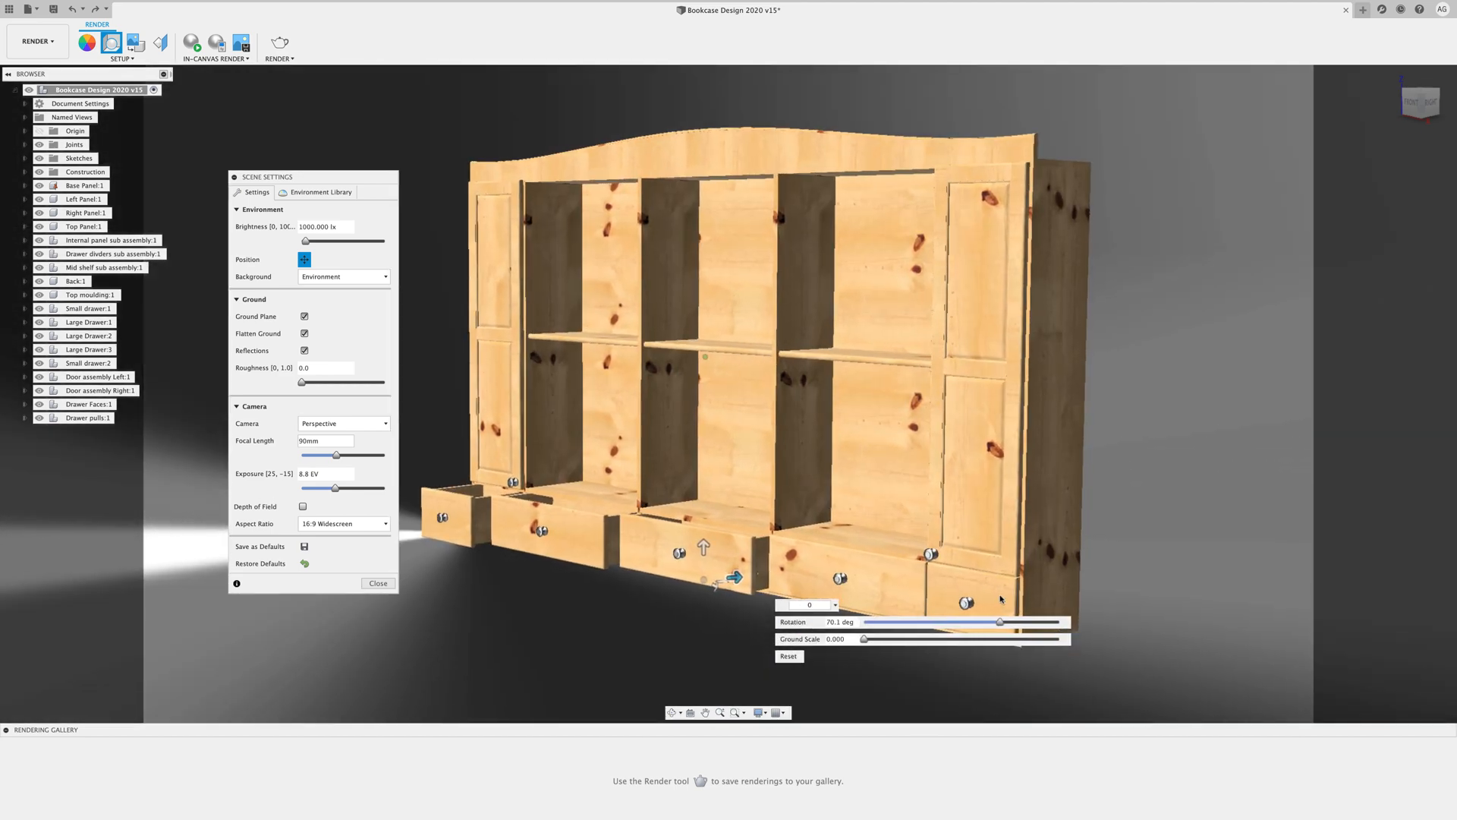
pyautogui.scroll(3, 1000, 599)
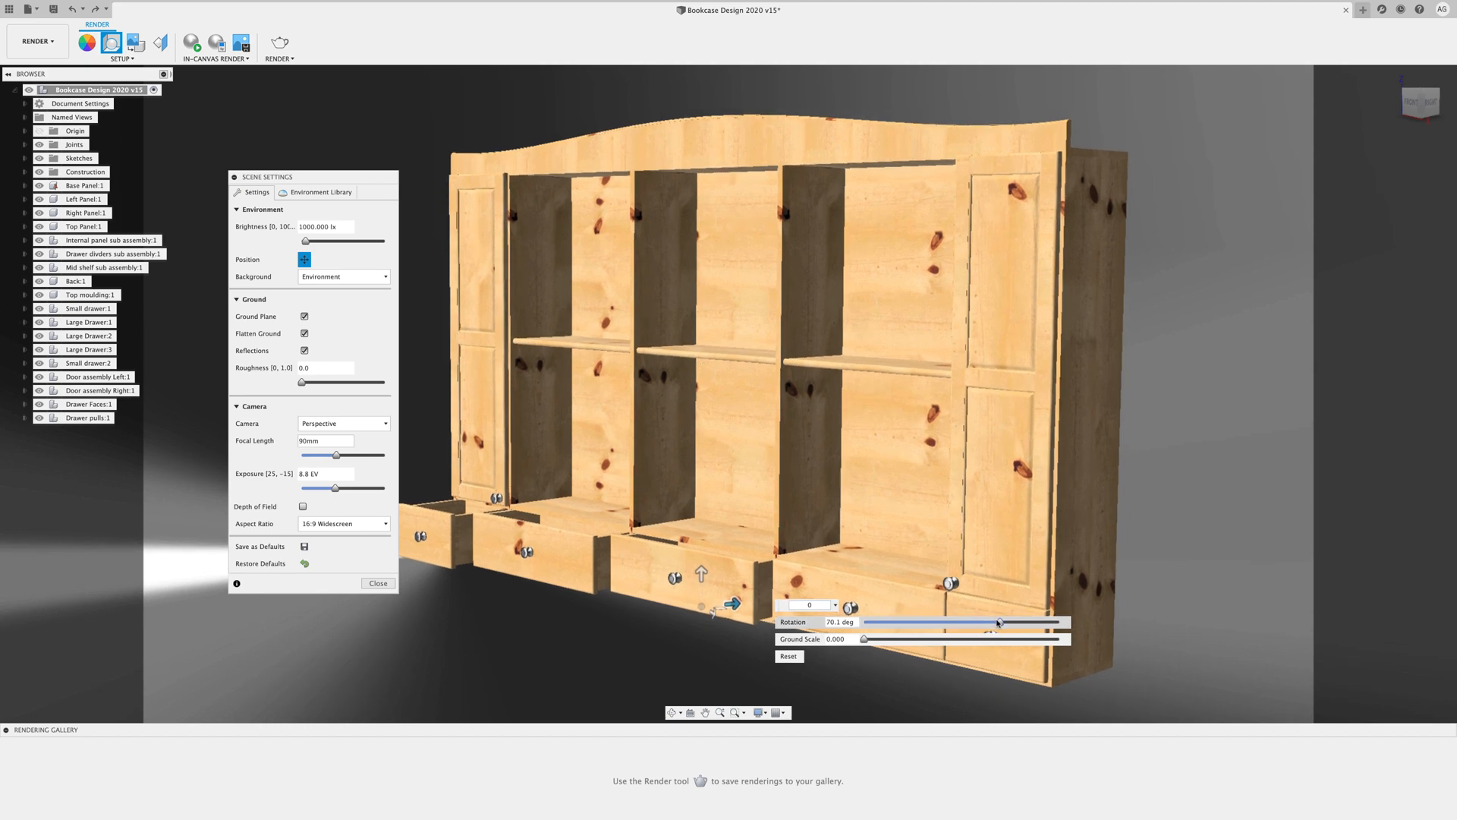
pyautogui.moveTo(998, 622)
pyautogui.mouseDown()
pyautogui.moveTo(974, 623)
pyautogui.moveTo(988, 623)
pyautogui.mouseUp()
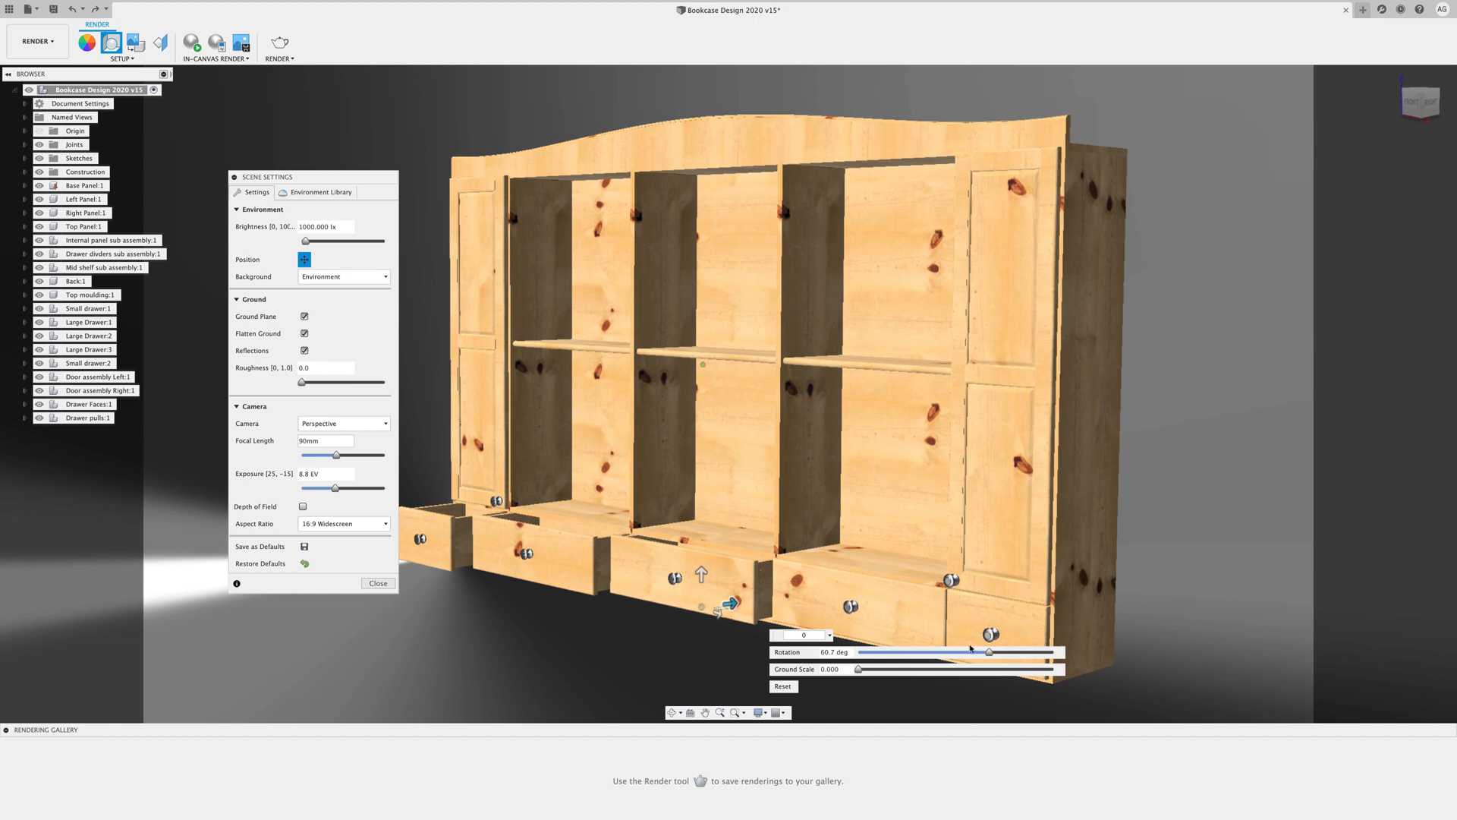
pyautogui.moveTo(861, 671)
pyautogui.mouseDown()
pyautogui.moveTo(988, 679)
pyautogui.moveTo(953, 678)
pyautogui.mouseUp()
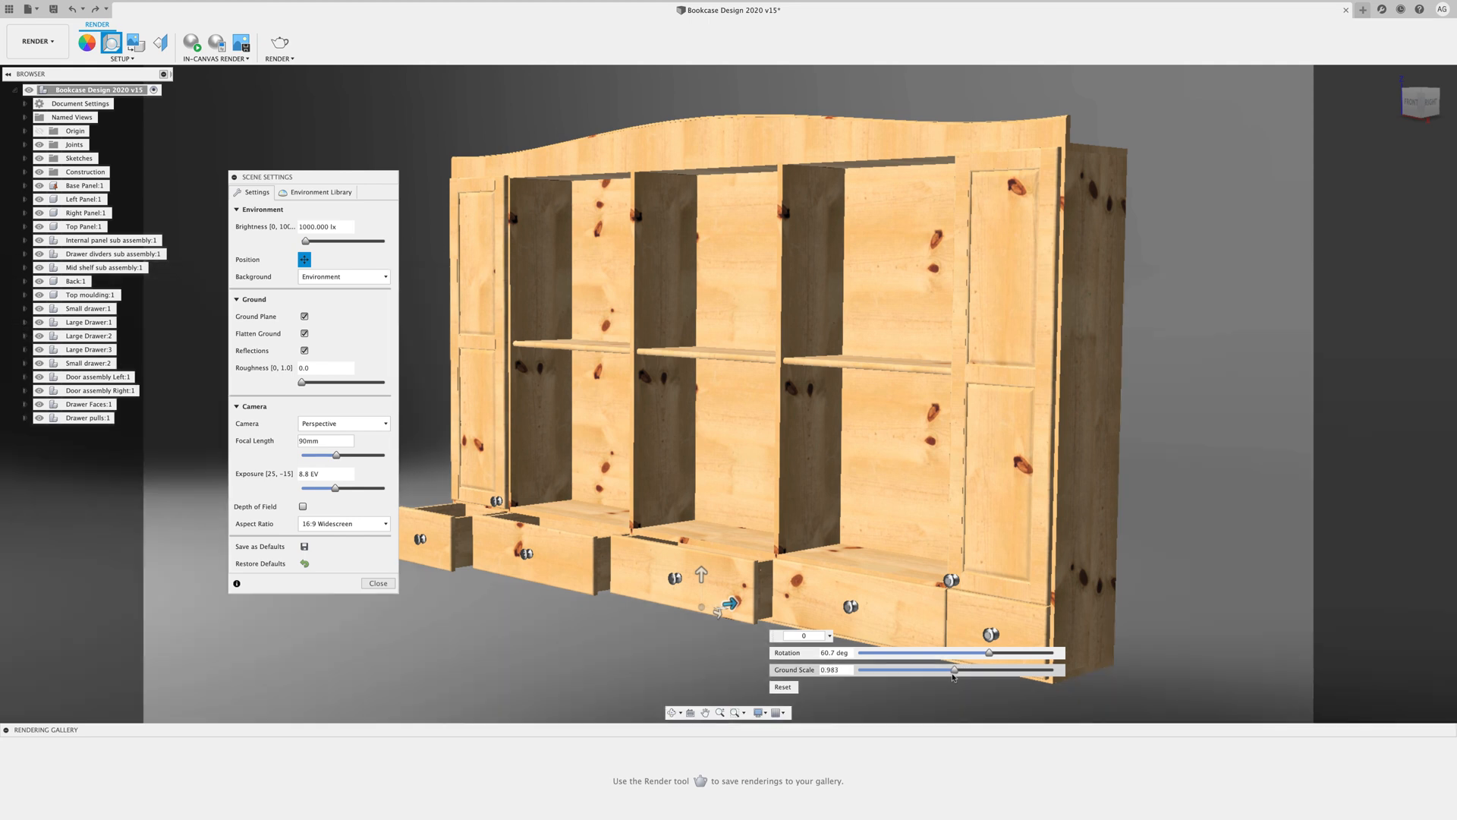
pyautogui.scroll(-2, 952, 675)
pyautogui.keyDown('shift'); pyautogui.moveTo(953, 674); pyautogui.dragTo(954, 676, button='middle'); pyautogui.keyUp('shift')
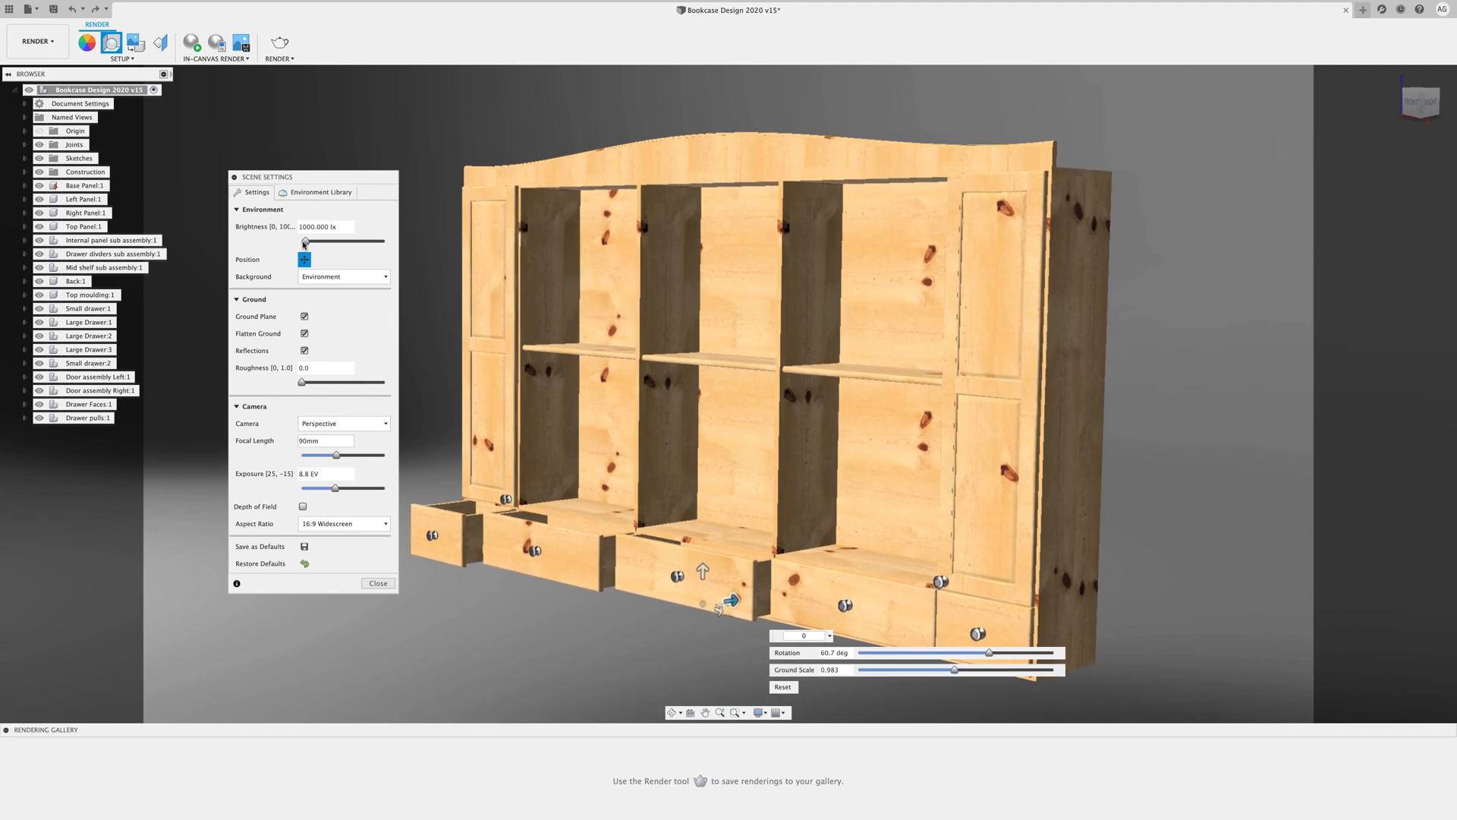
# Set the environment brightness to 800 and, with Flatten Ground off, move the environment projection vertically by -200 mm
pyautogui.moveTo(304, 244); pyautogui.dragTo(304, 245)
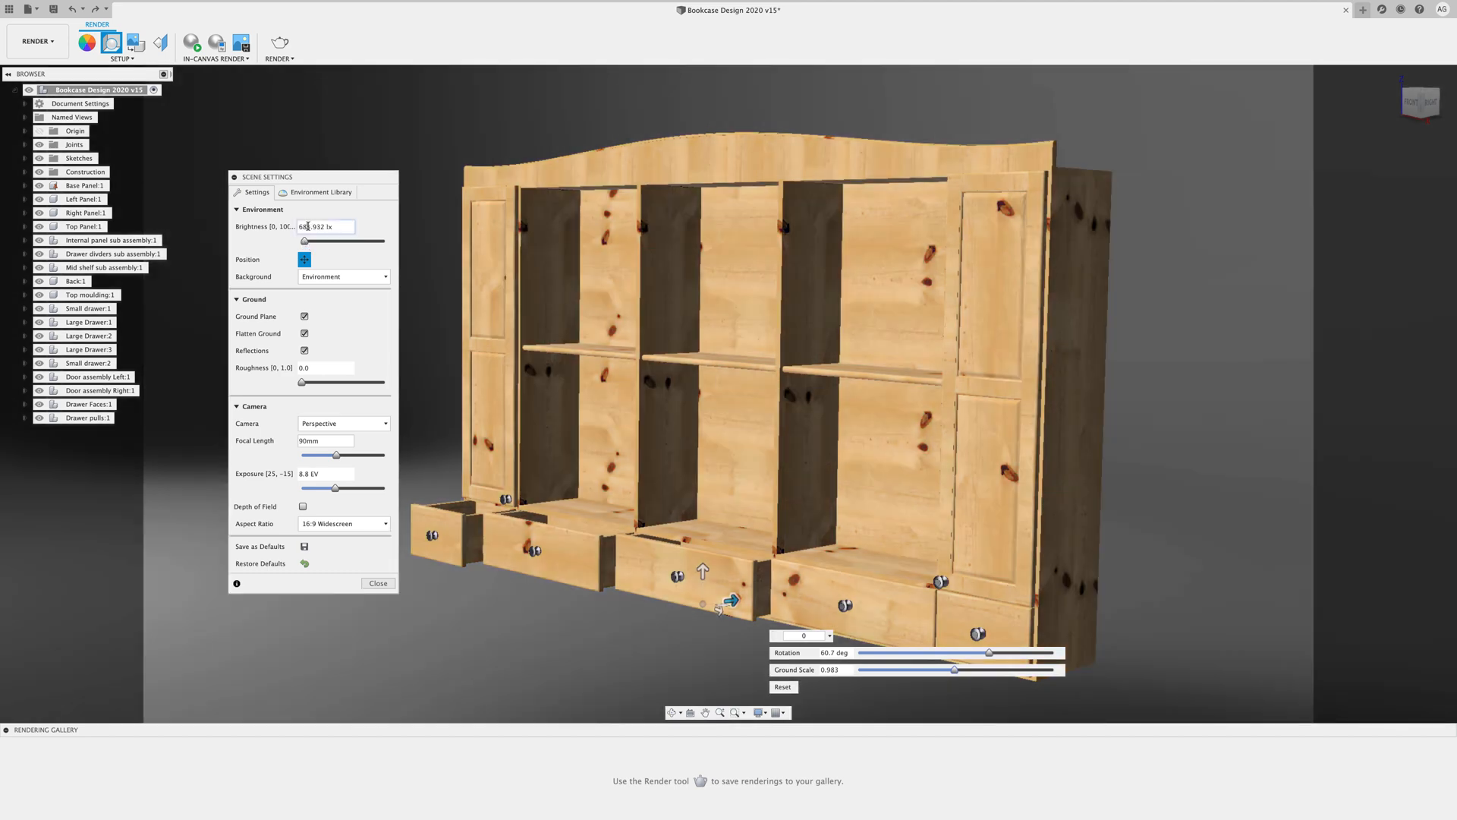
pyautogui.write('800')
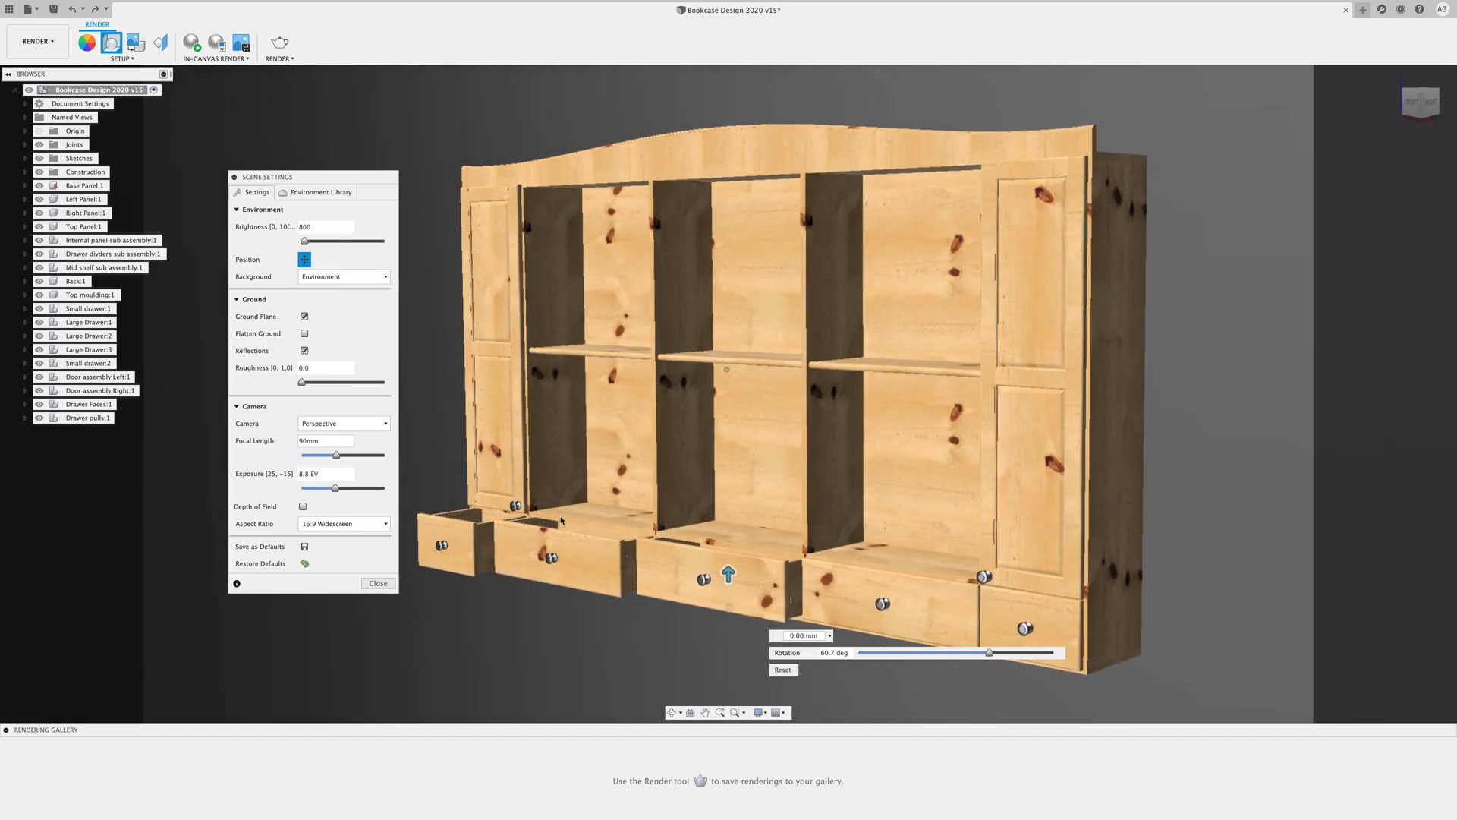
pyautogui.moveTo(730, 574); pyautogui.dragTo(730, 533)
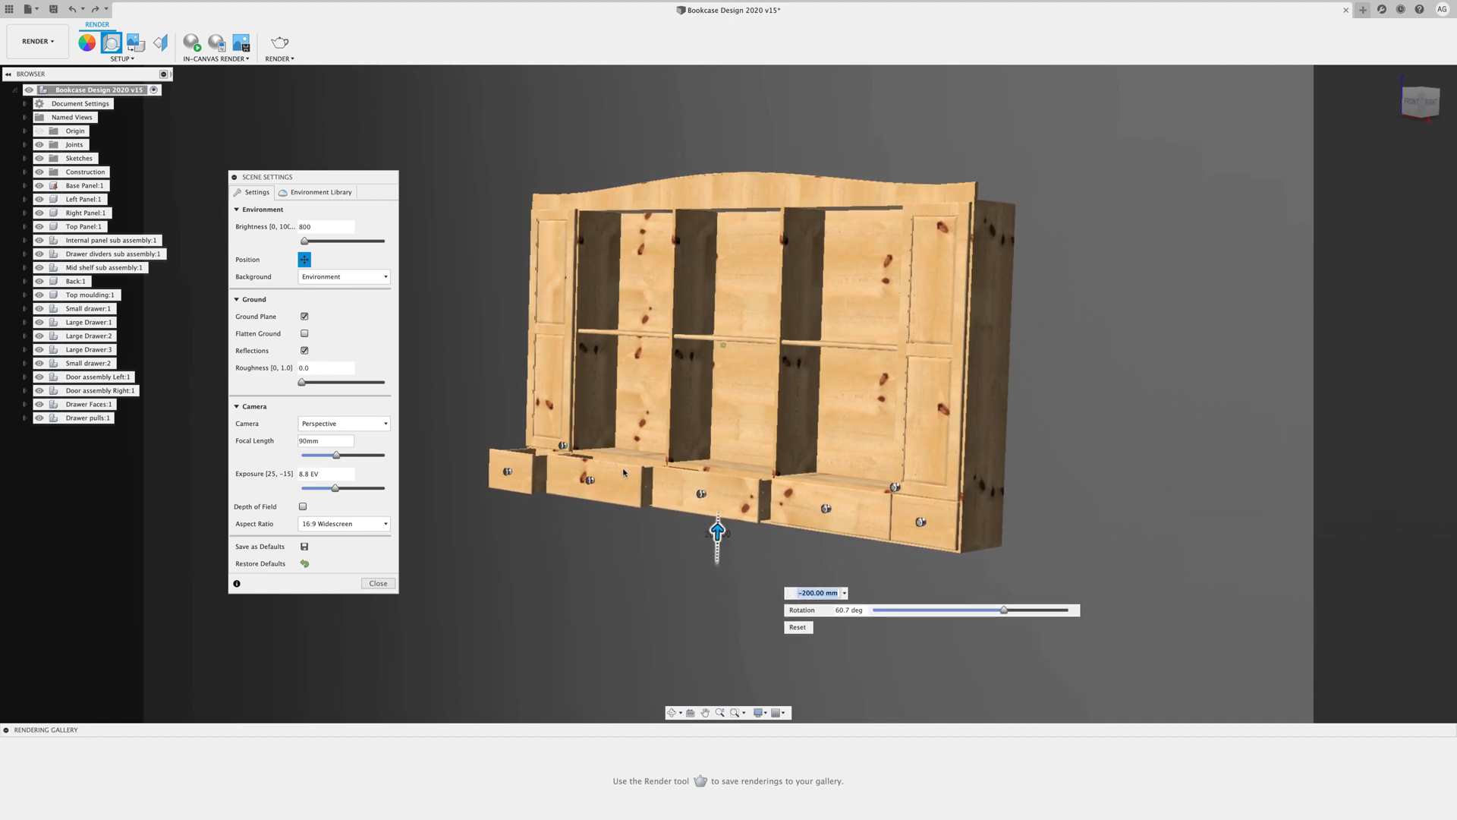
# Turn Flatten Ground back on and move the environment projection horizontally along the ground to 2400 mm
pyautogui.click(304, 334)
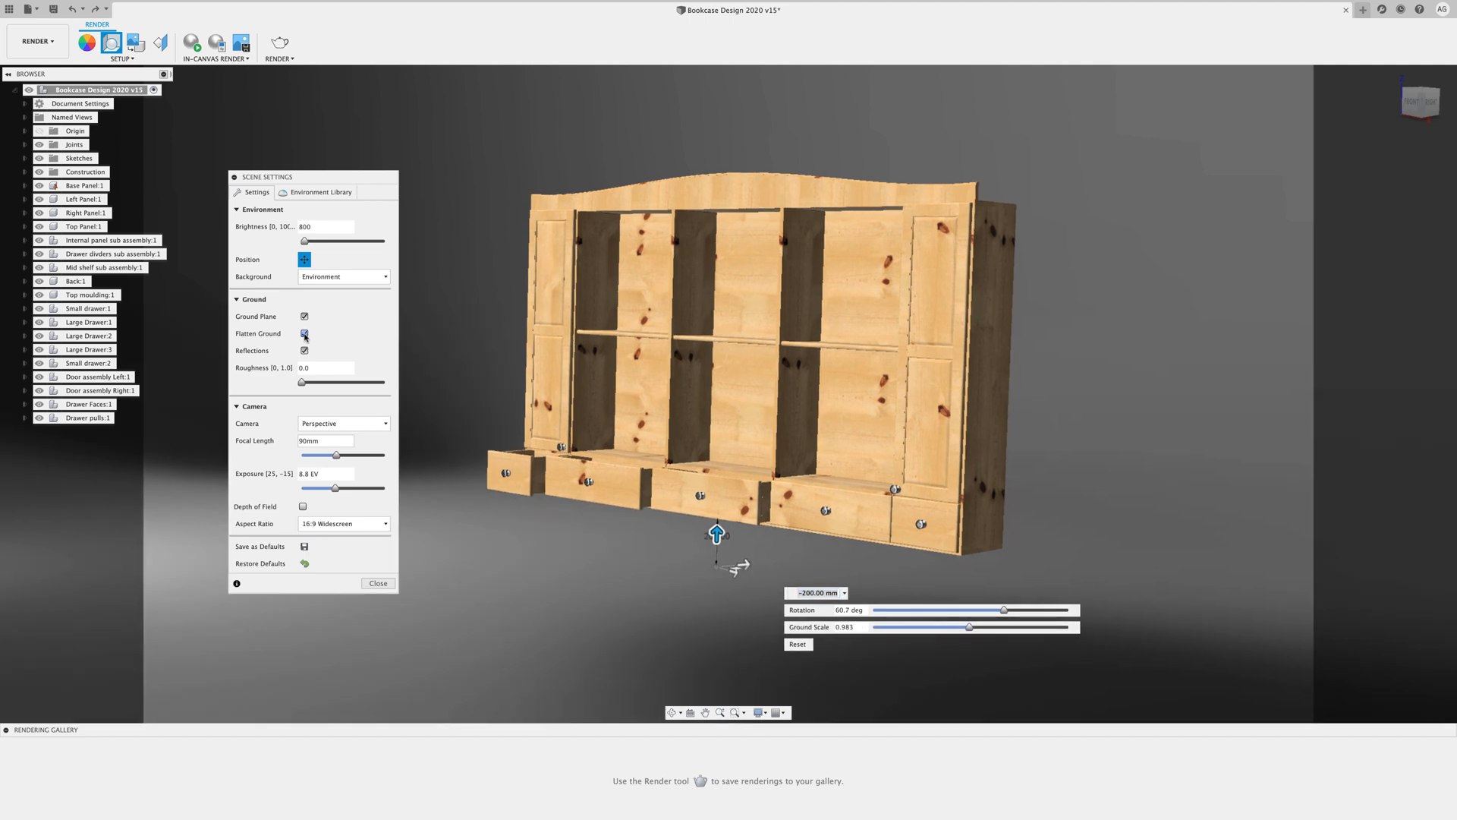
pyautogui.moveTo(722, 568); pyautogui.dragTo(783, 775)
pyautogui.moveTo(783, 774); pyautogui.dragTo(761, 634, button='middle')
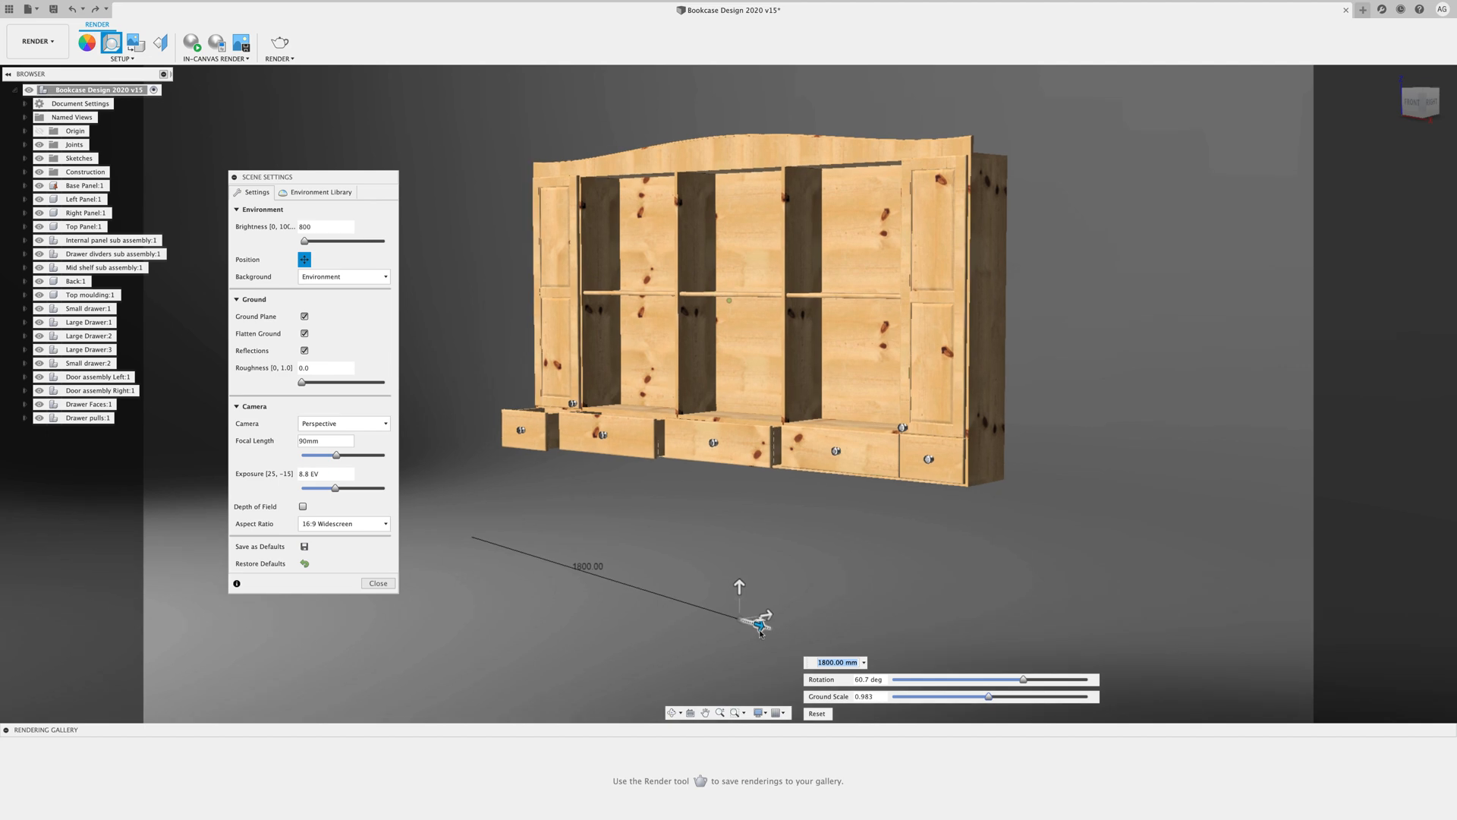
pyautogui.moveTo(761, 632); pyautogui.dragTo(867, 702)
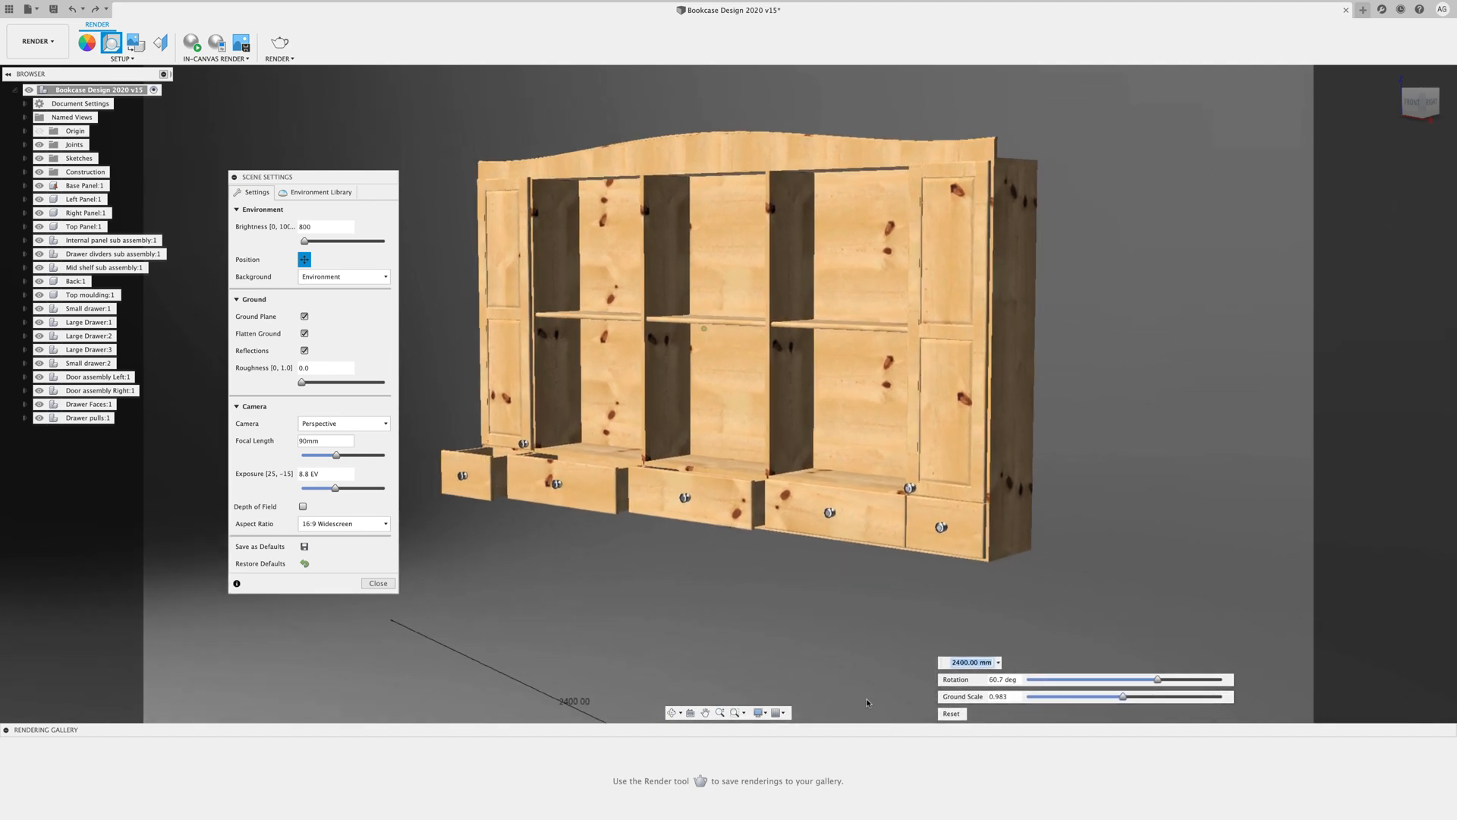
# Rotate the environment projection to 16.7 degrees to light the bookcase's inner dividers and side panel
pyautogui.scroll(5, 867, 702)
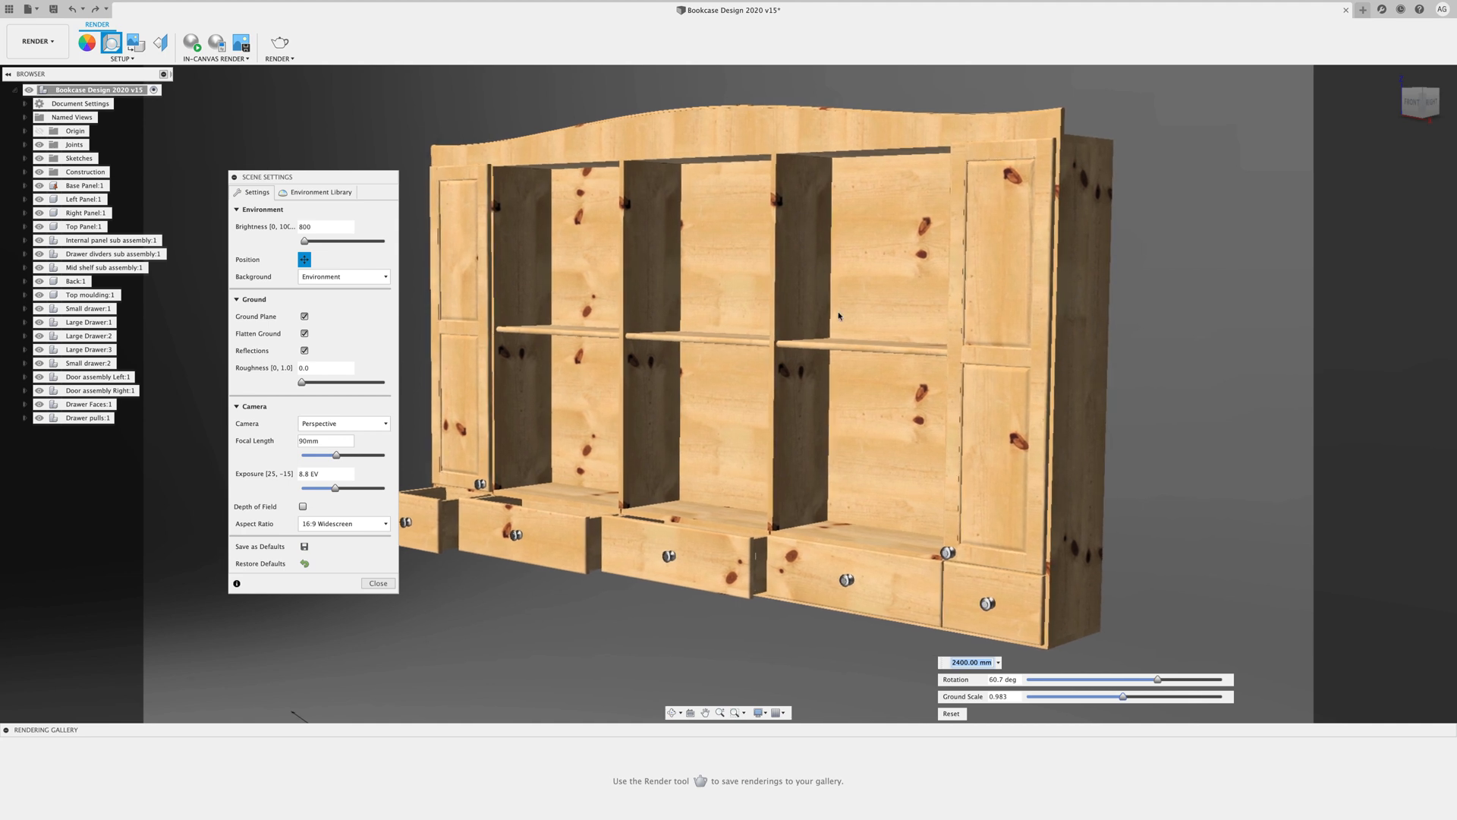
pyautogui.scroll(-1, 839, 316)
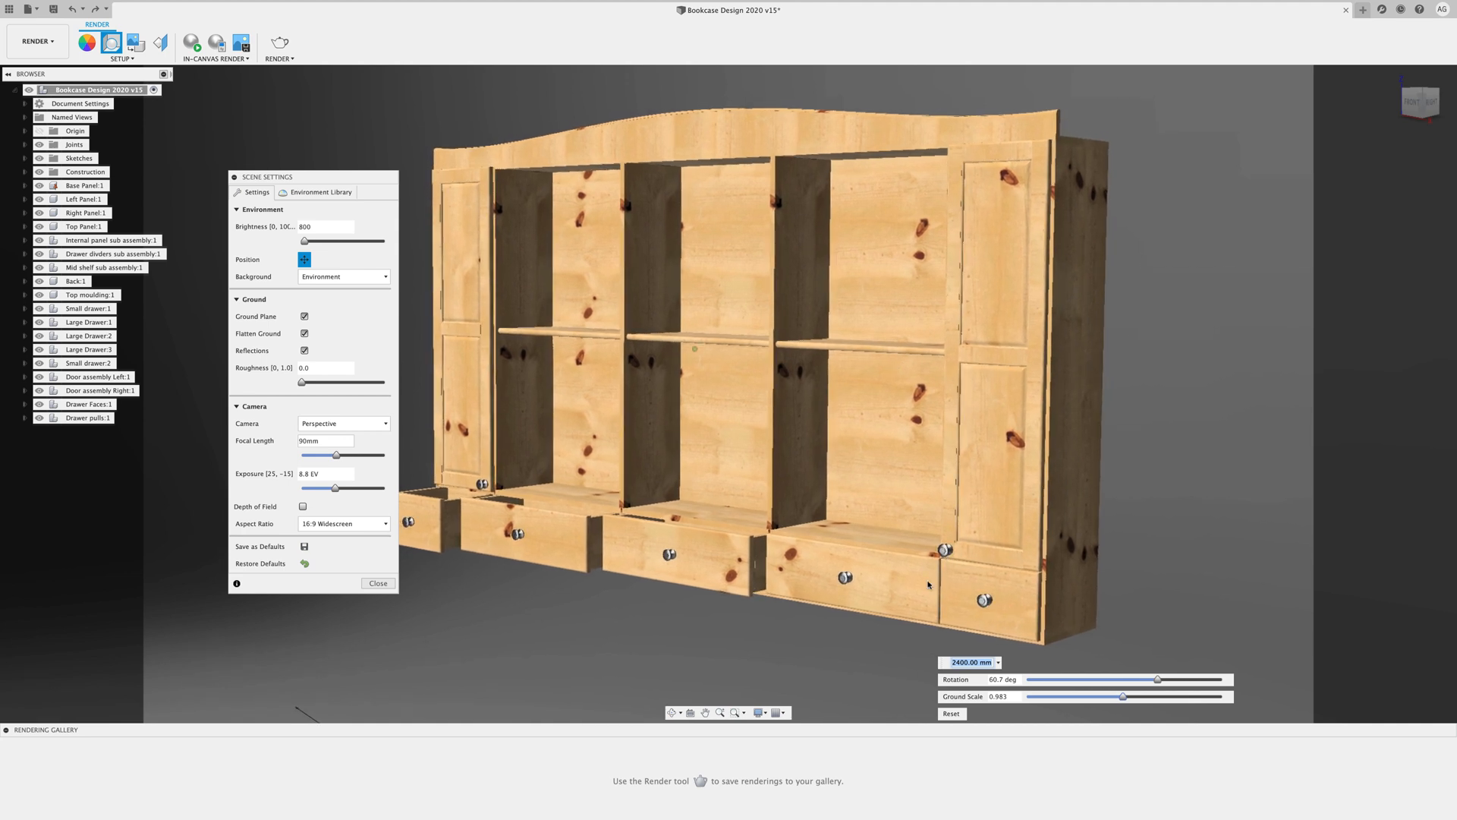
pyautogui.scroll(1, 927, 584)
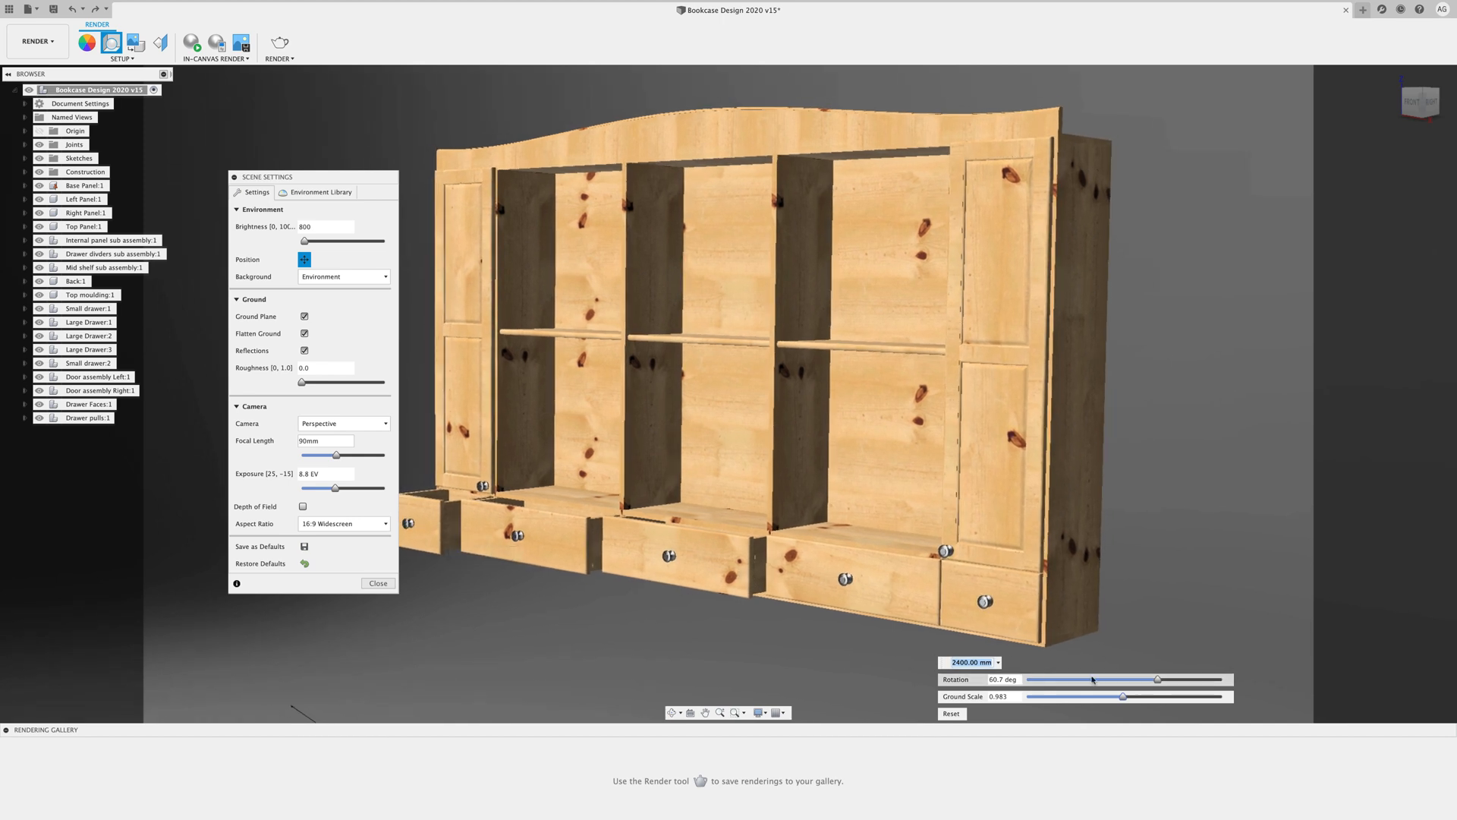
pyautogui.moveTo(1159, 686); pyautogui.dragTo(1141, 685)
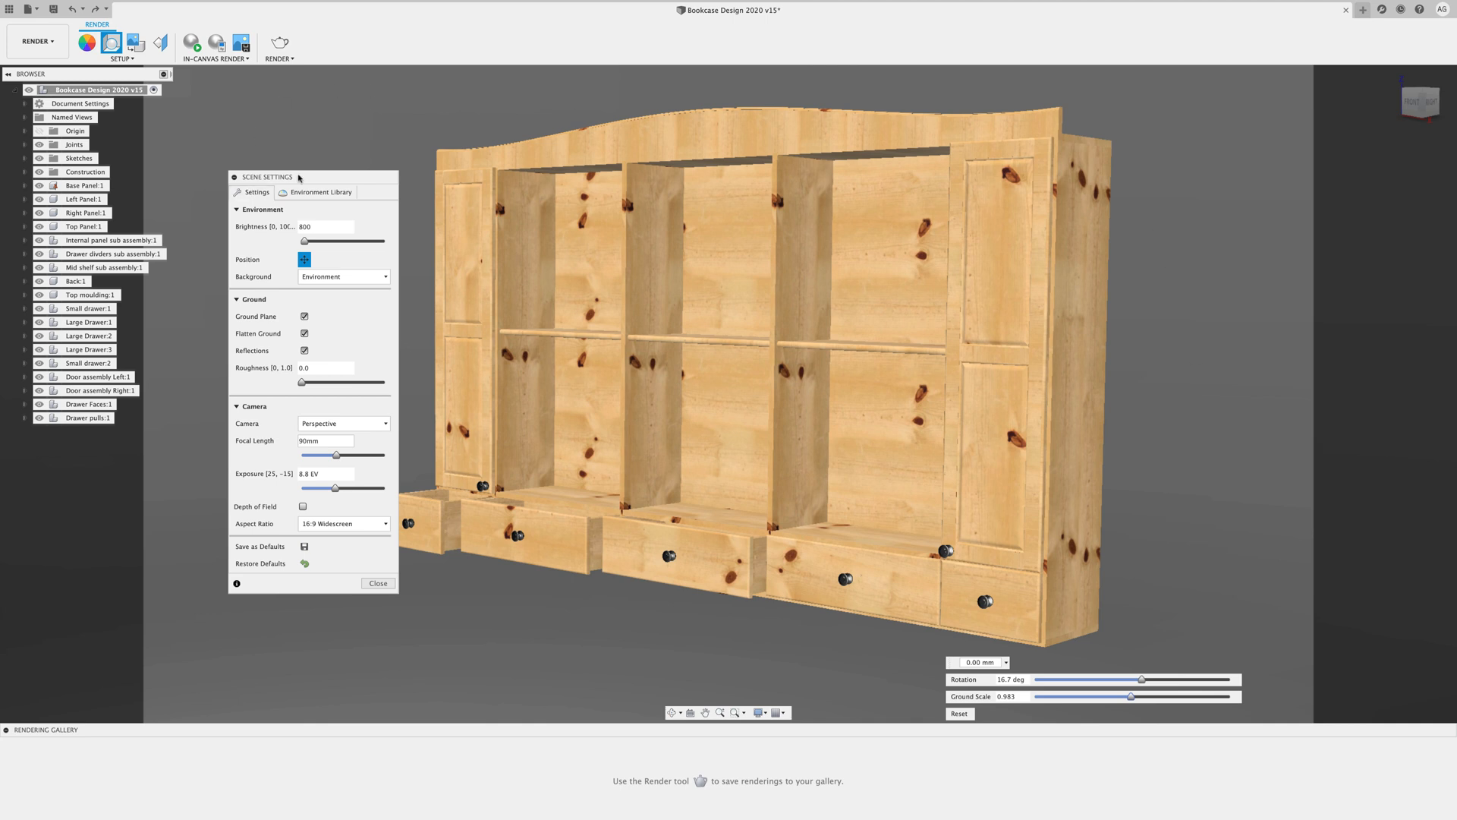
# Move the scene settings dialog clear of the bookcase and check the current environment in the environment library
pyautogui.moveTo(298, 177); pyautogui.dragTo(256, 168)
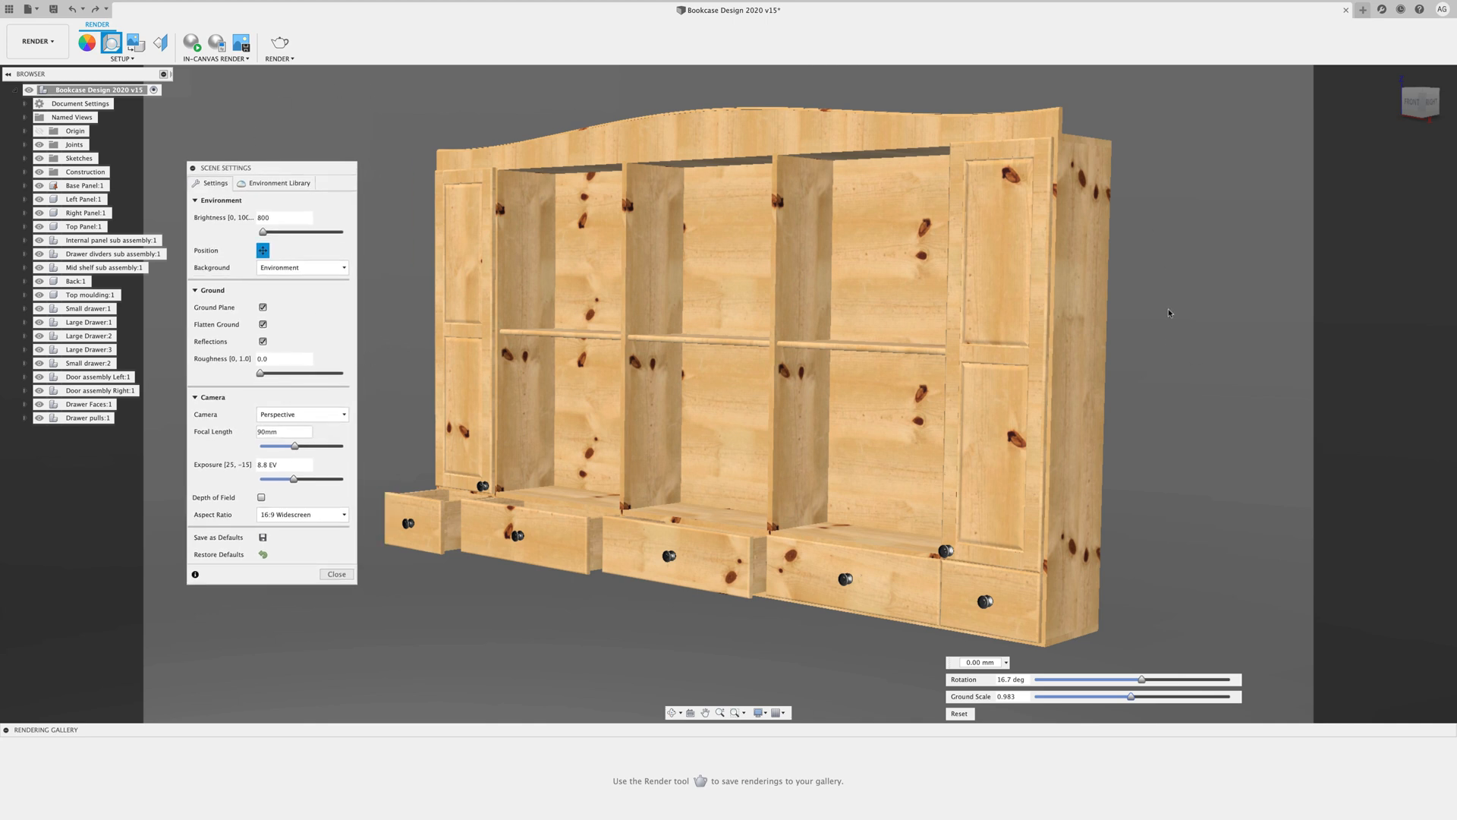
pyautogui.click(275, 185)
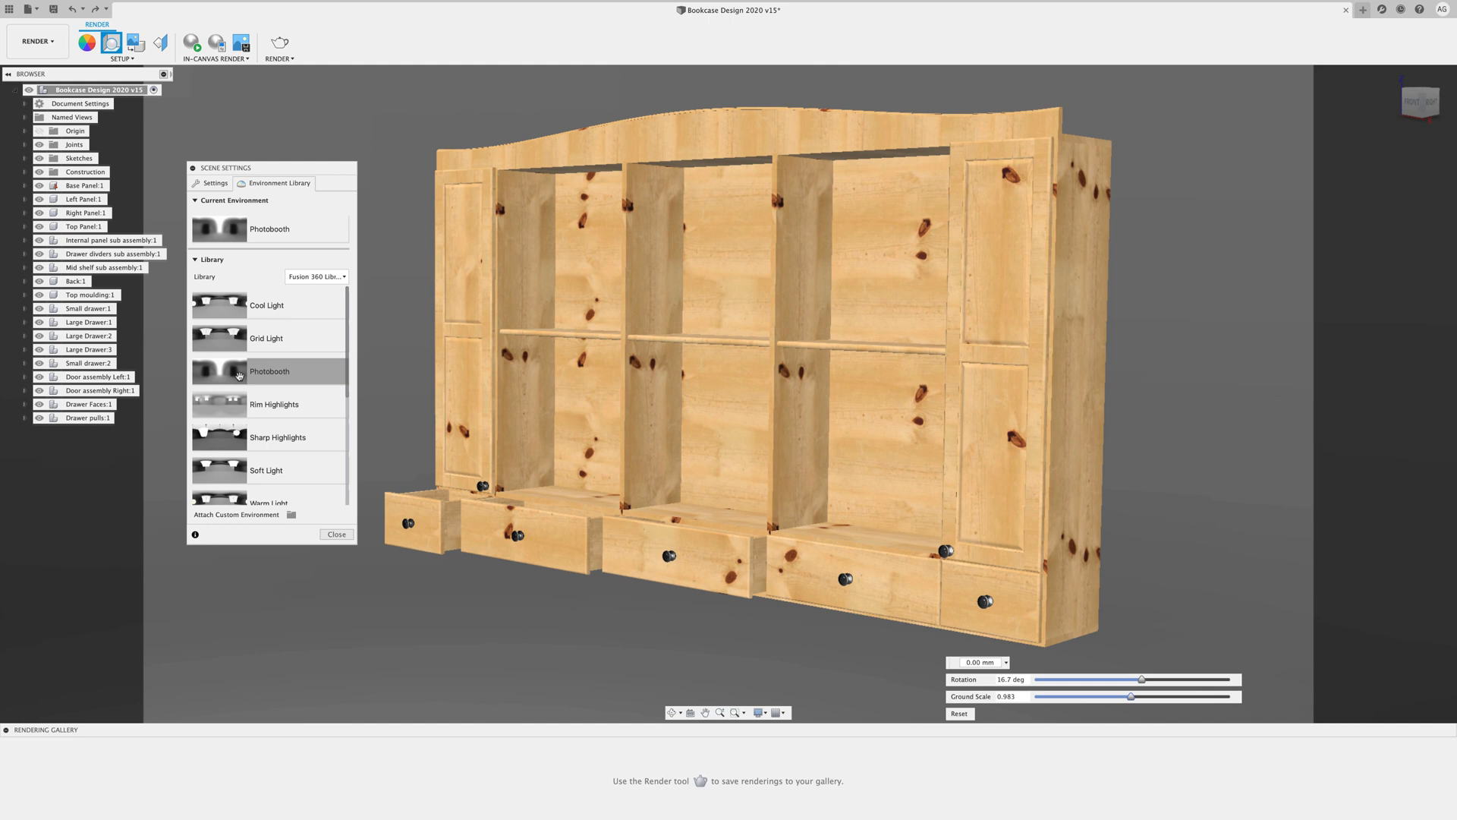
pyautogui.click(213, 184)
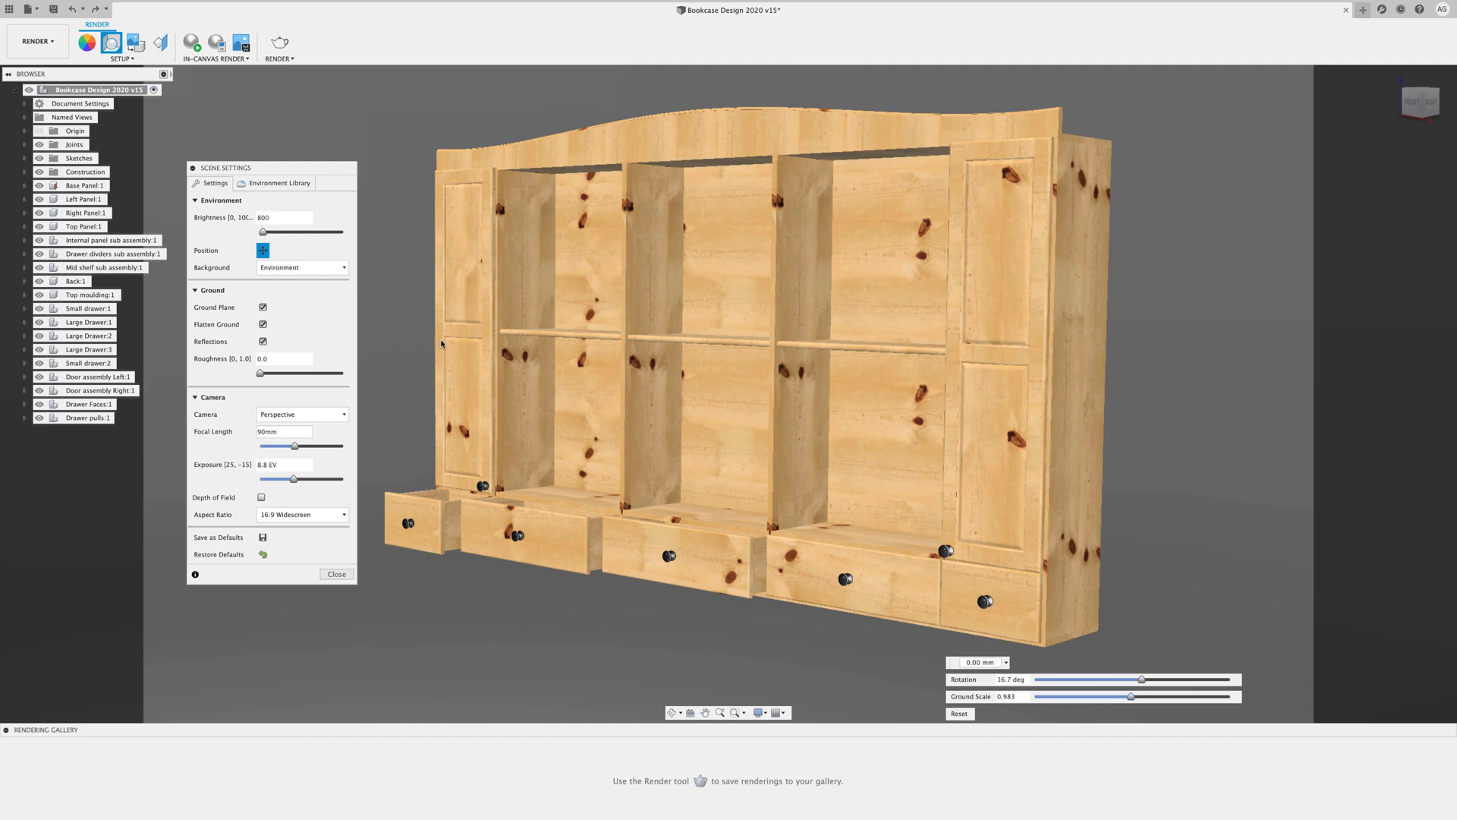
# Lower the environment brightness to 780
pyautogui.moveTo(283, 220); pyautogui.dragTo(258, 218)
pyautogui.write('790')
pyautogui.press('BackSpace')
pyautogui.press('BackSpace')
pyautogui.write('80')
# Shift the environment projection 200 mm along the ground, with its rotation at 19.9 degrees and ground scale at 0.483
pyautogui.click(263, 250)
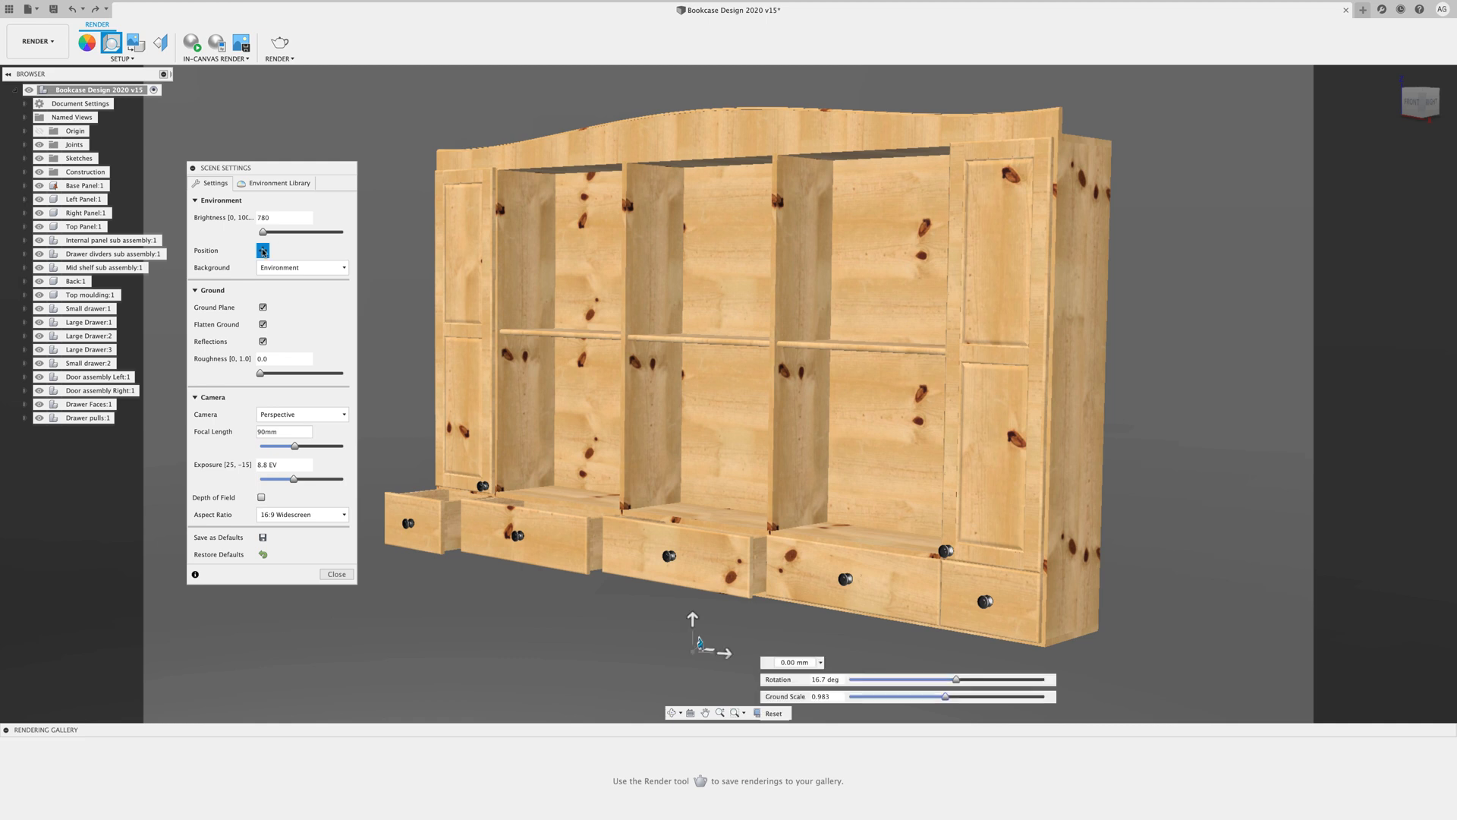
pyautogui.moveTo(700, 644); pyautogui.dragTo(708, 603)
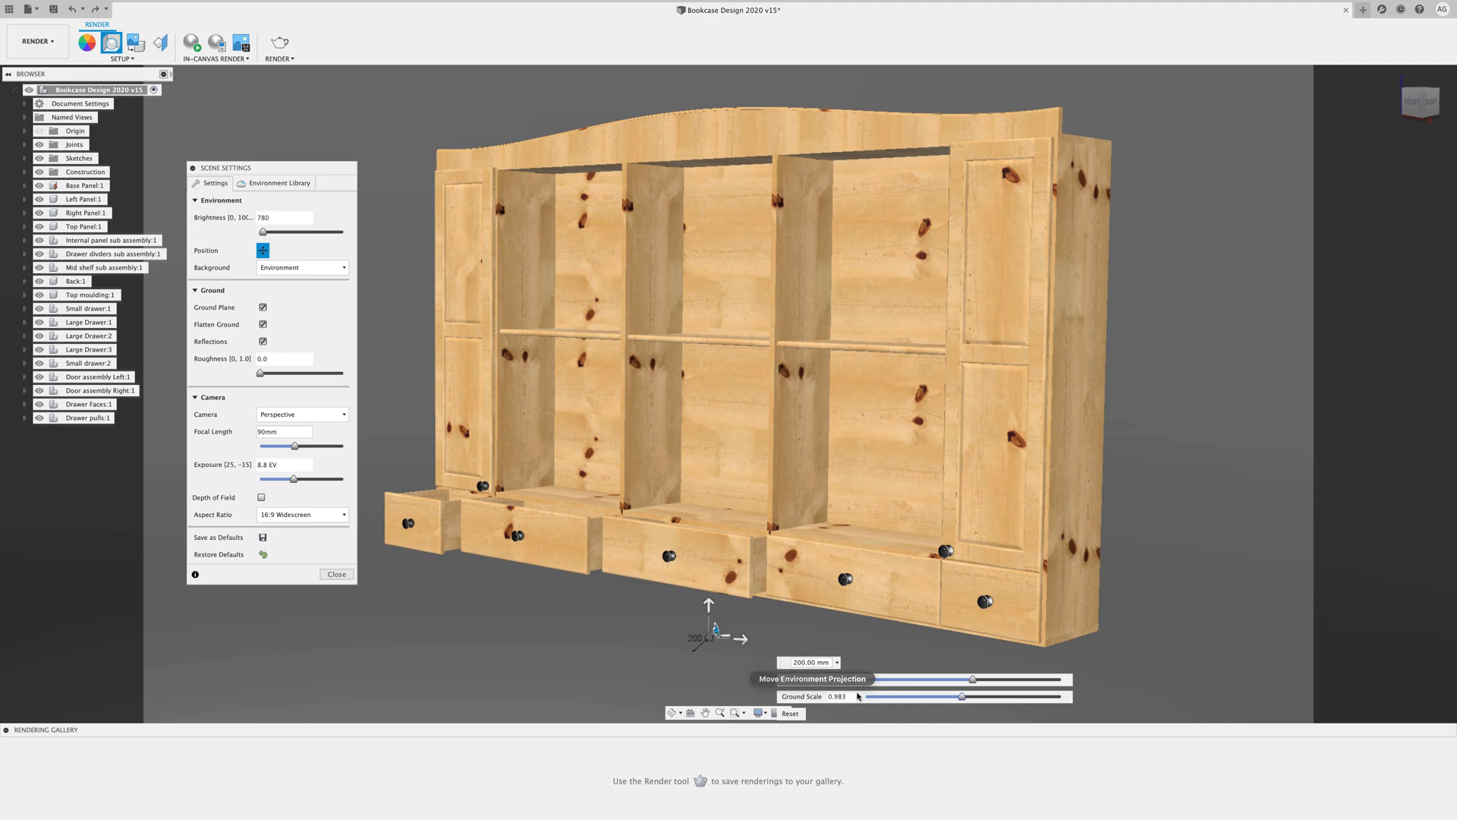
pyautogui.moveTo(972, 680); pyautogui.dragTo(977, 682)
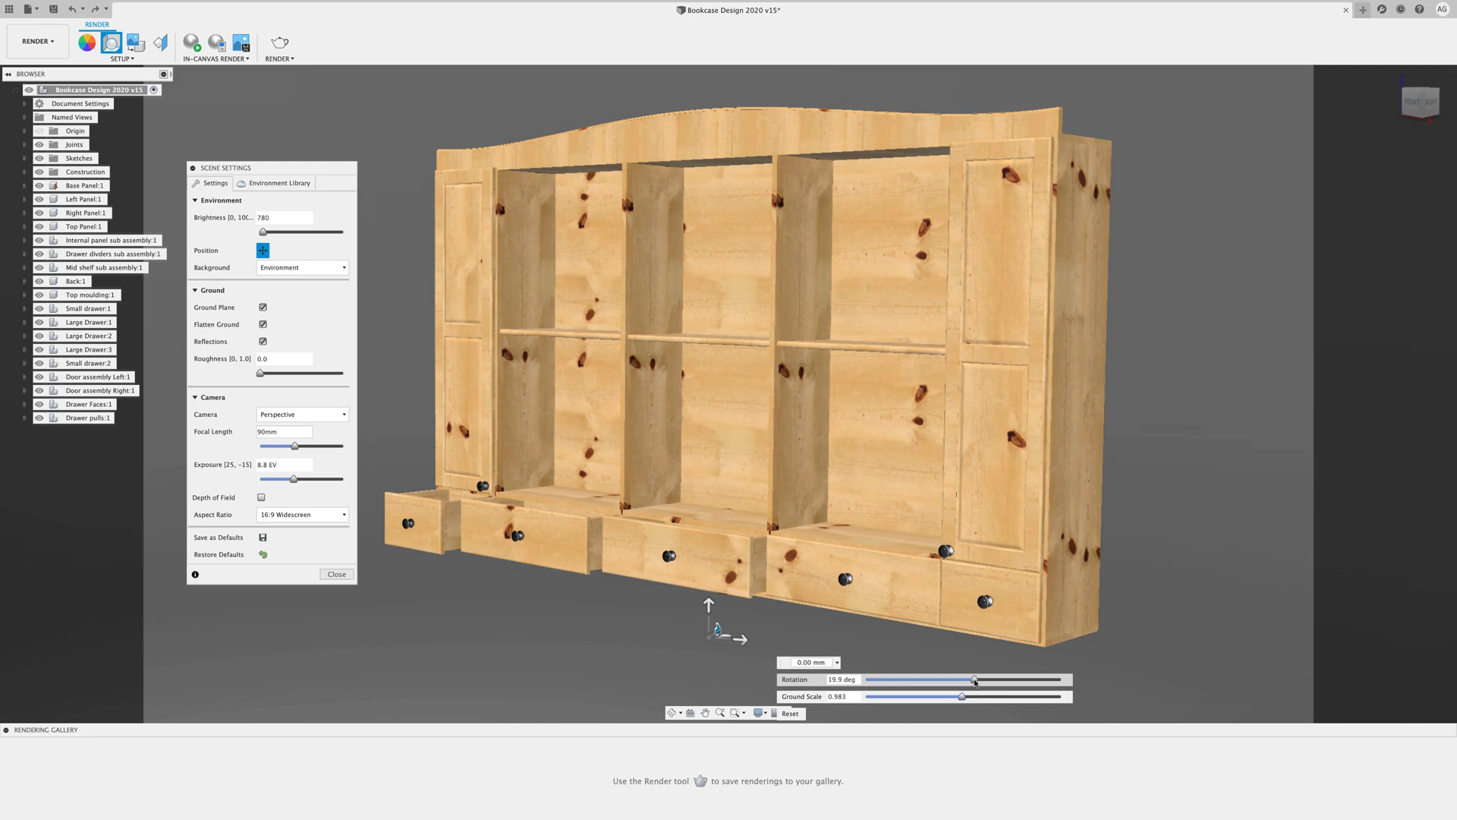
pyautogui.moveTo(961, 696); pyautogui.dragTo(913, 700)
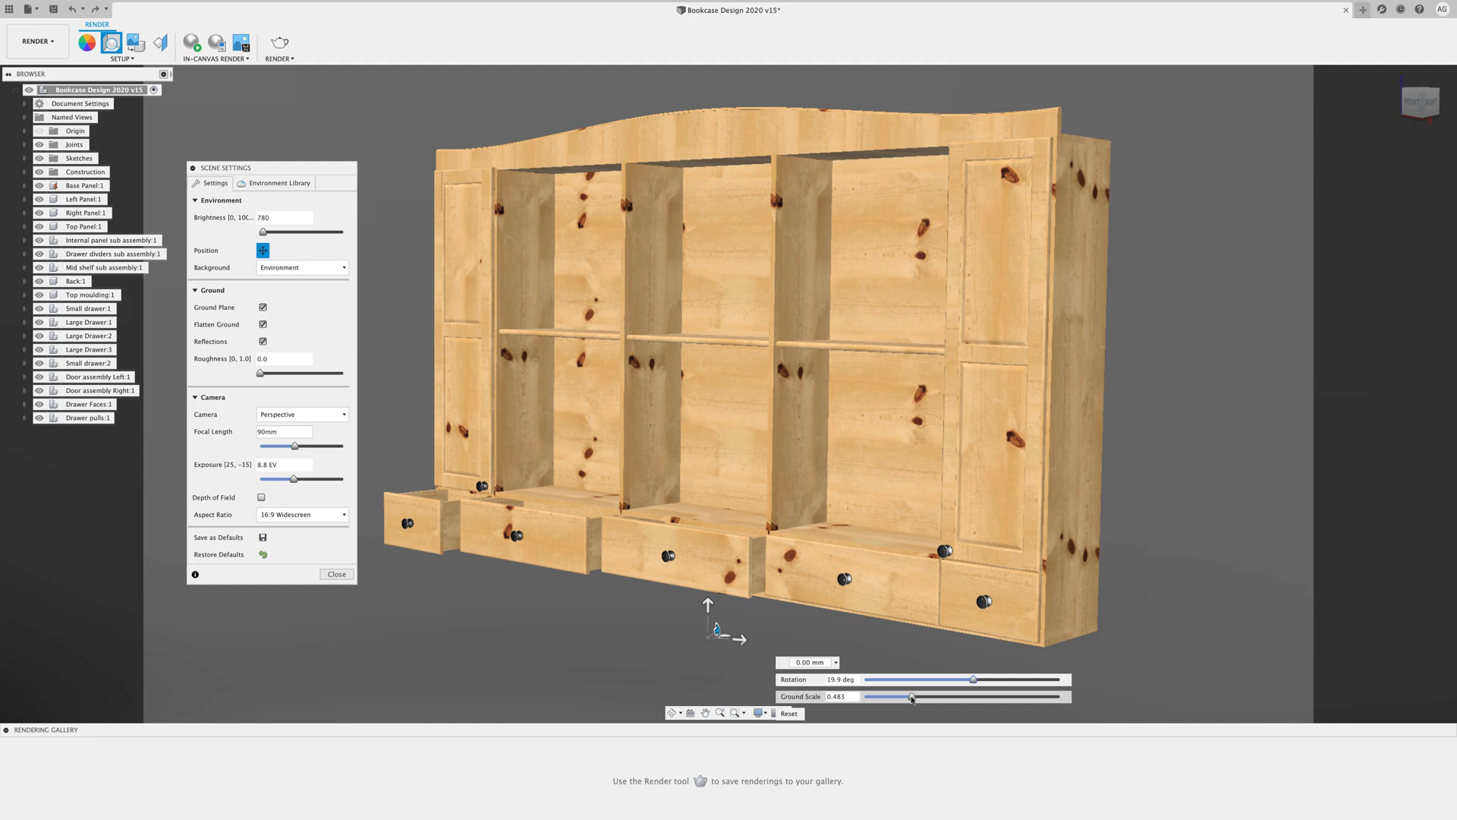
# Toggle the ground plane, Flatten Ground and reflections to compare their effect, leaving all three switched on
pyautogui.click(262, 307)
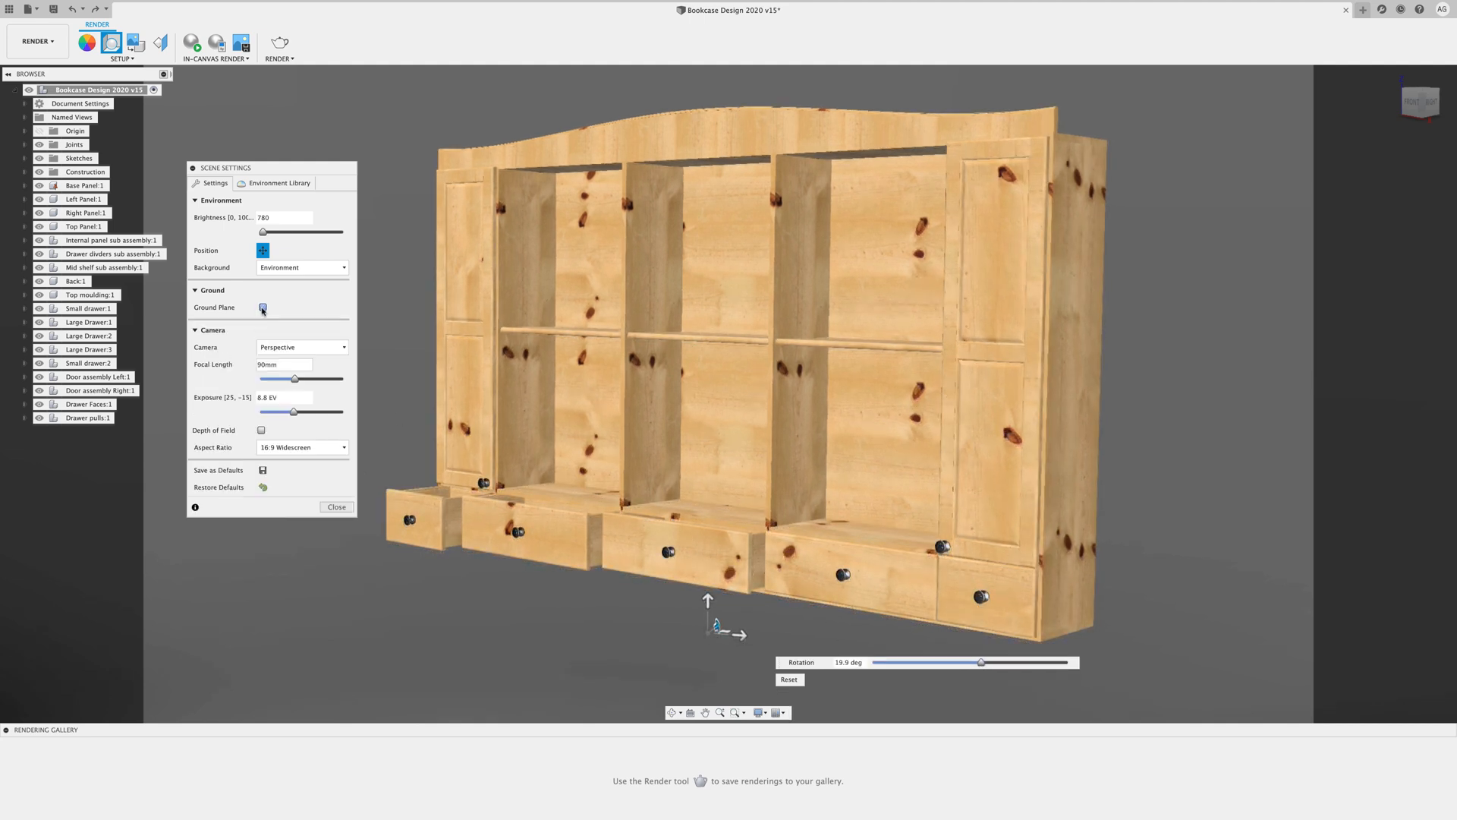
pyautogui.click(263, 308)
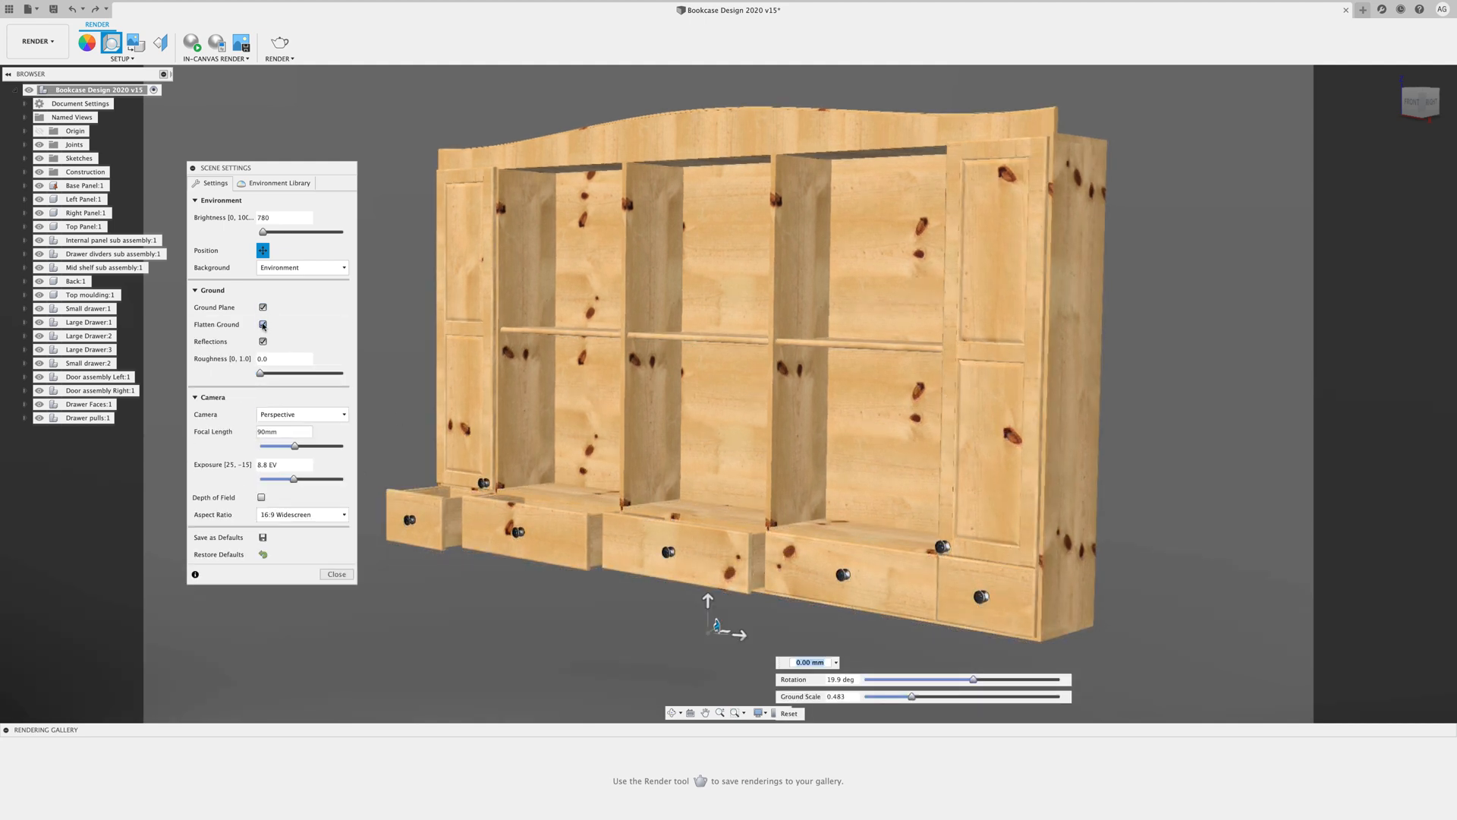
pyautogui.click(263, 324)
pyautogui.click(262, 342)
pyautogui.click(263, 341)
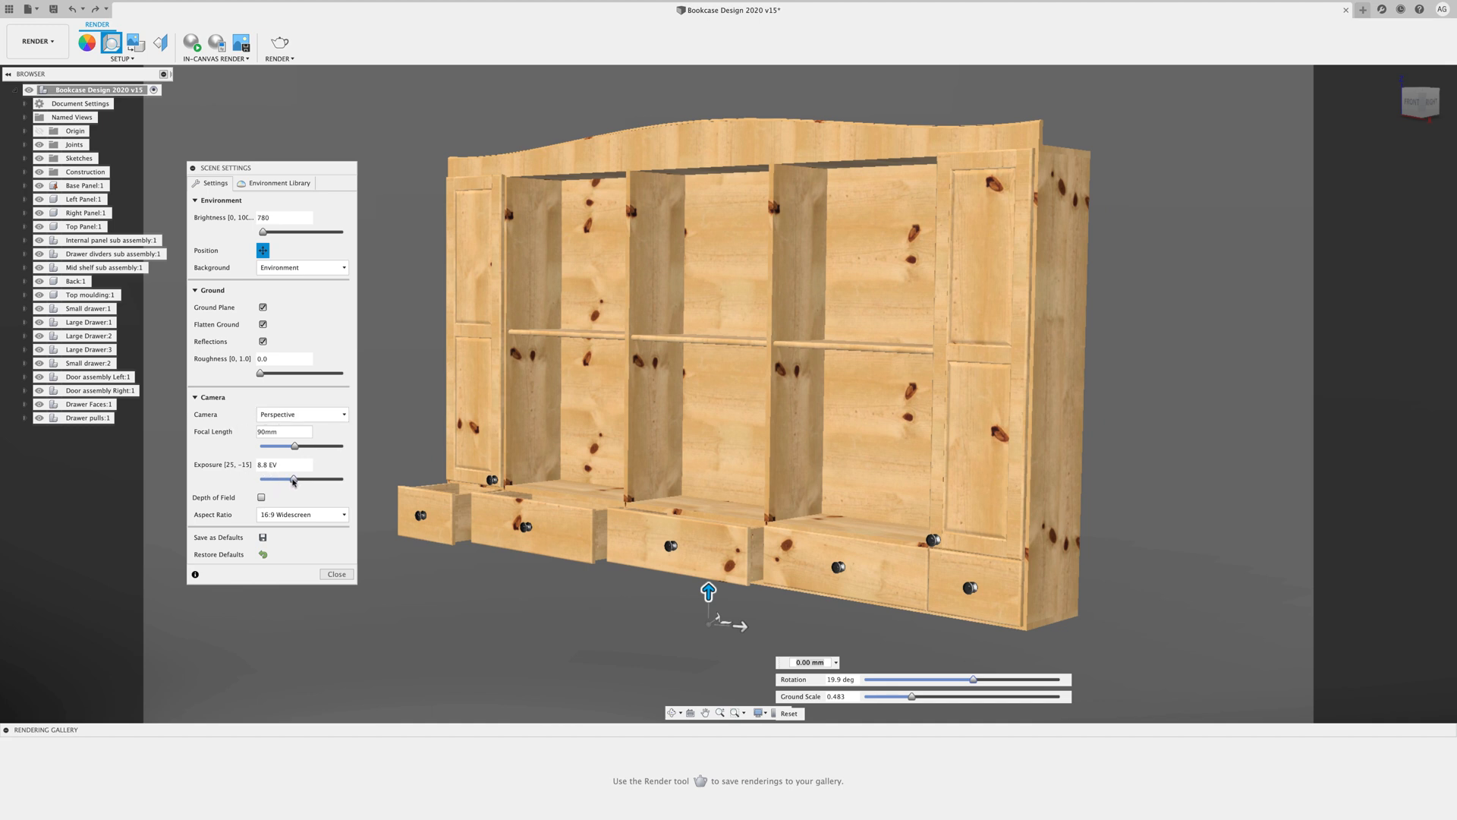
# Set the camera exposure to 9 EV and close the scene settings
pyautogui.moveTo(293, 480); pyautogui.dragTo(291, 479)
pyautogui.click(268, 466)
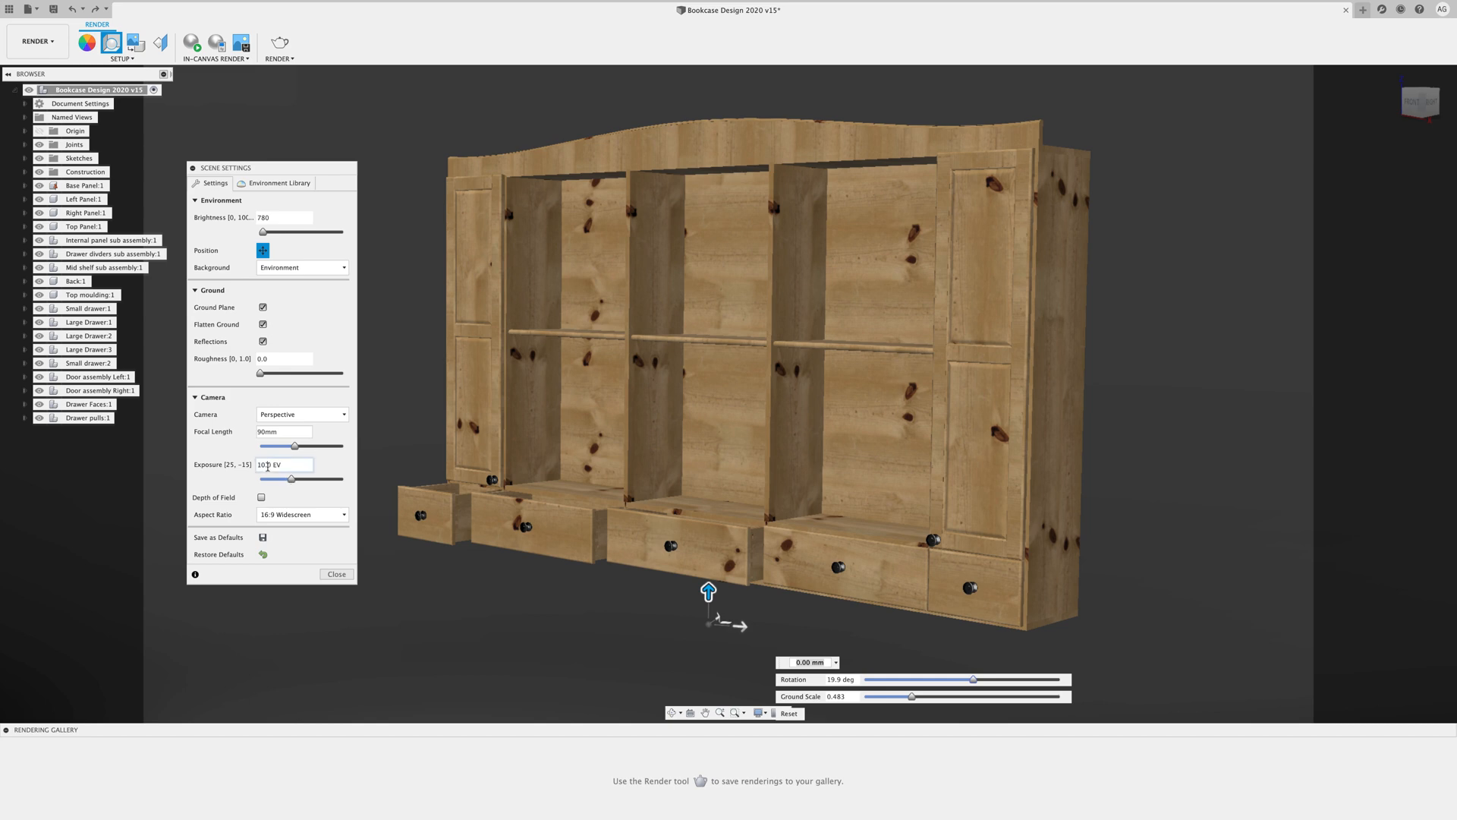
pyautogui.doubleClick(269, 465)
pyautogui.write('8')
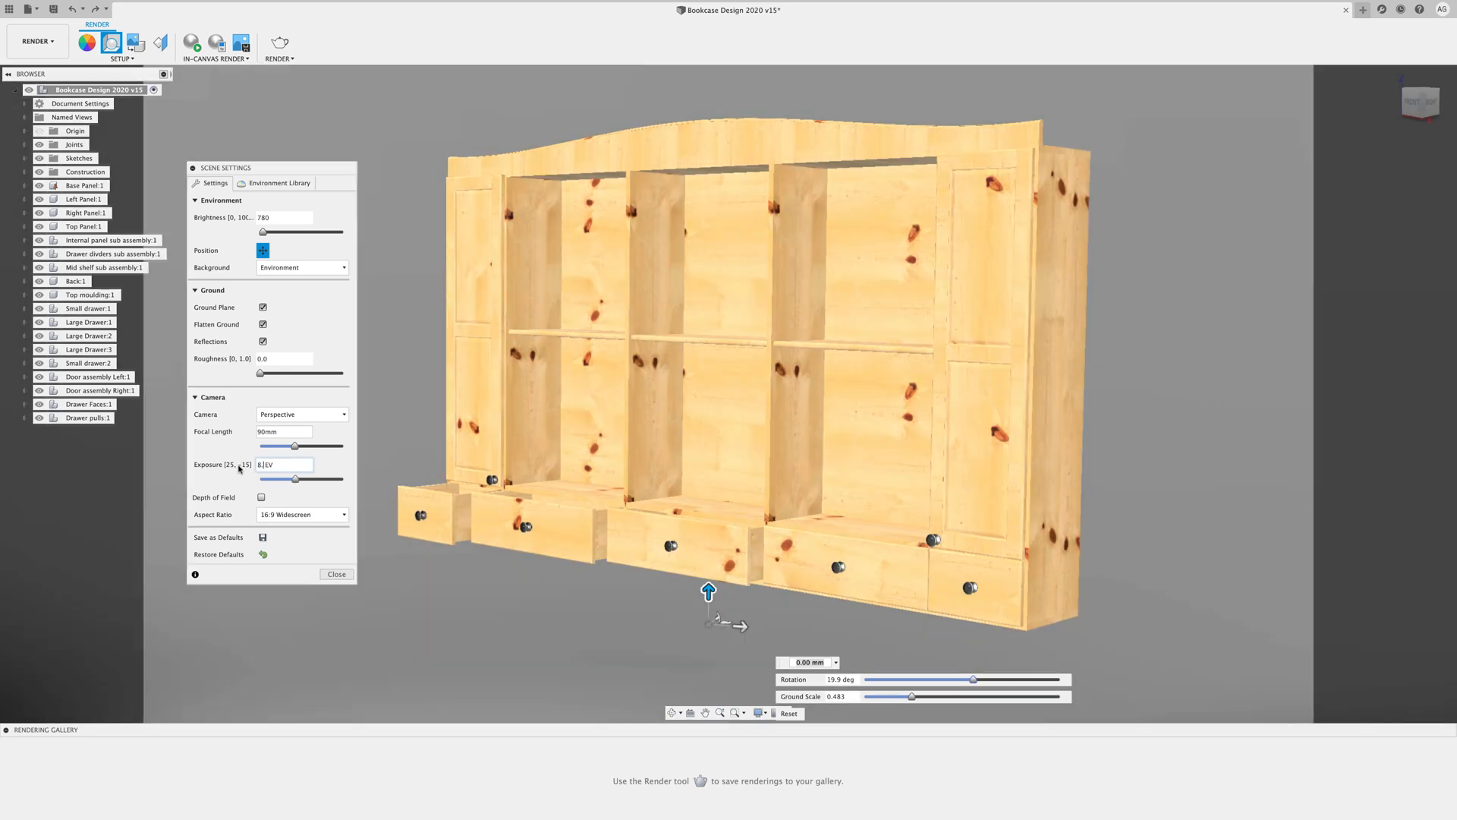
pyautogui.write('.9')
pyautogui.press('BackSpace')
pyautogui.press('BackSpace')
pyautogui.press('BackSpace')
pyautogui.write('9')
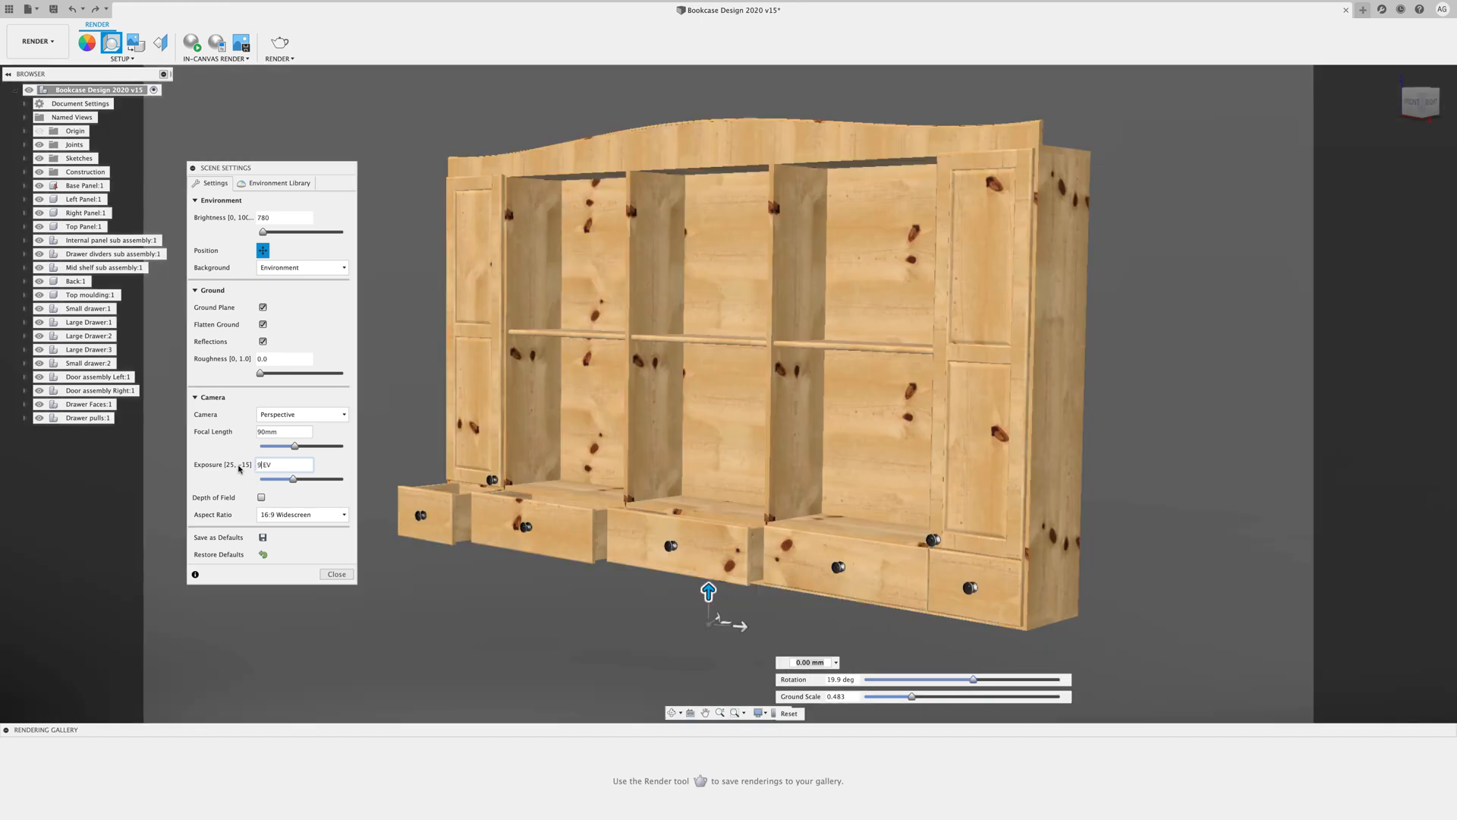
pyautogui.press('Return')
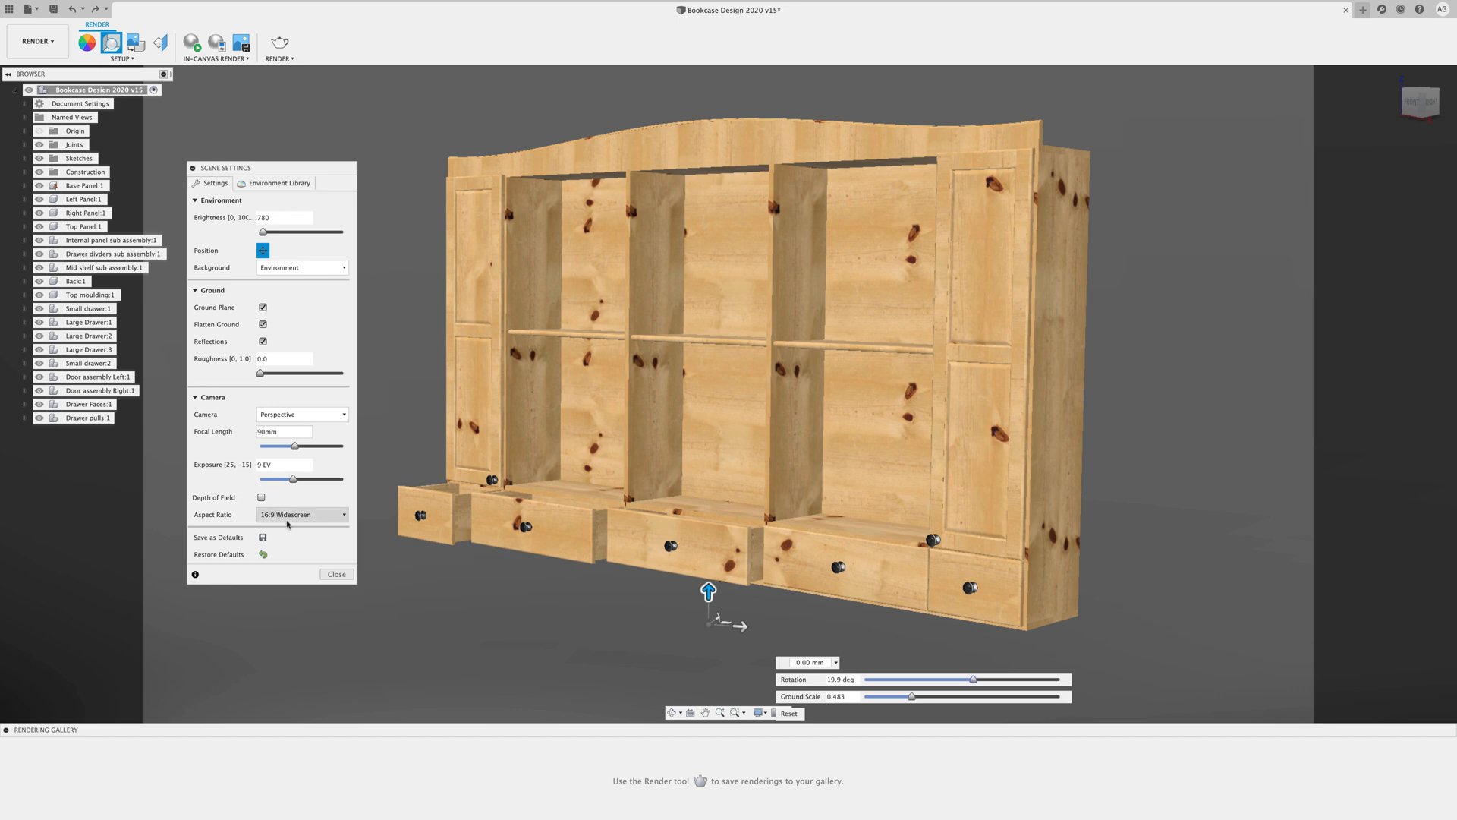
pyautogui.click(334, 576)
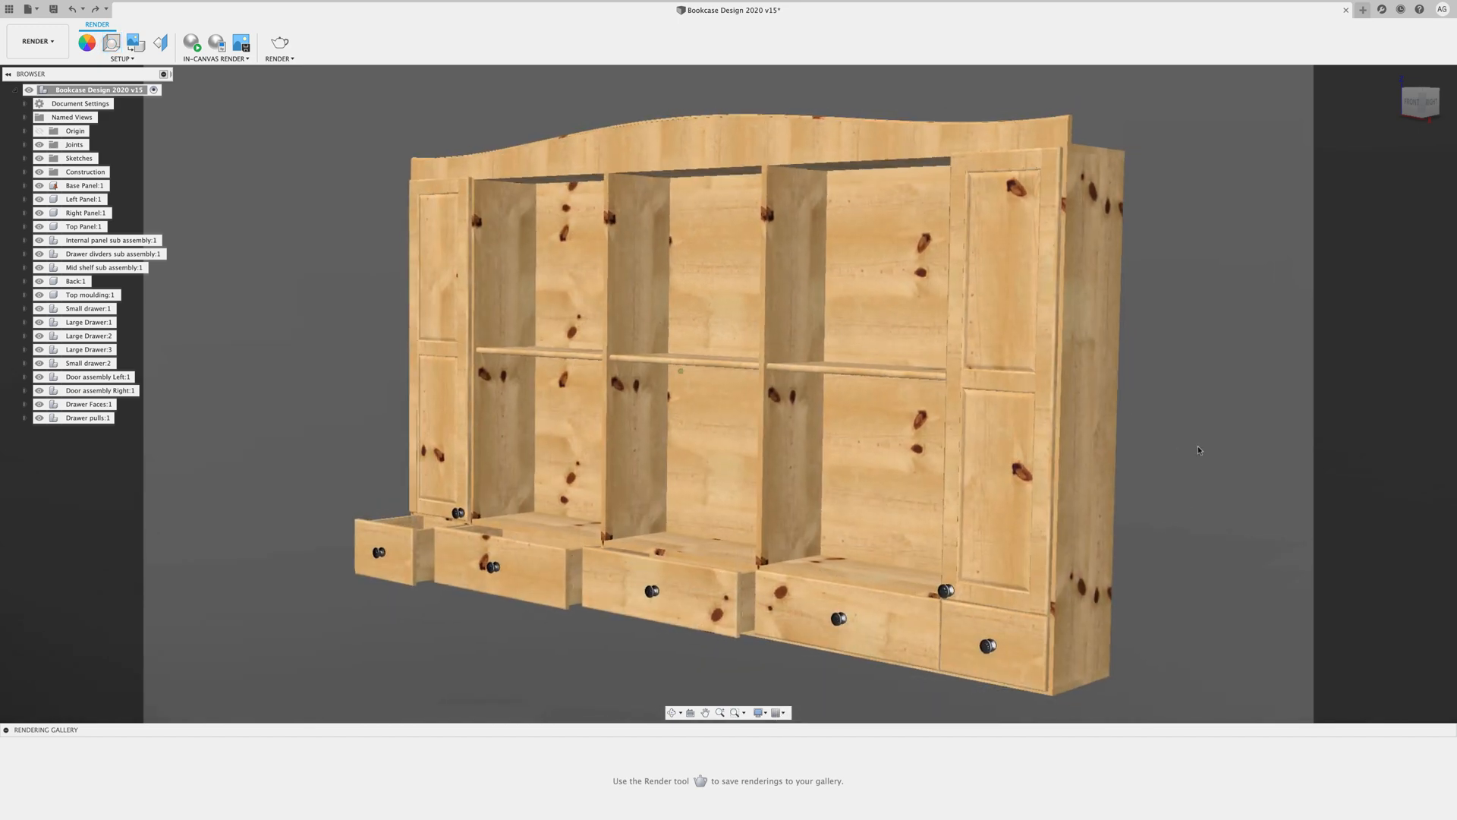
pyautogui.keyDown('shift'); pyautogui.scroll(-3, 1198, 446); pyautogui.keyUp('shift')
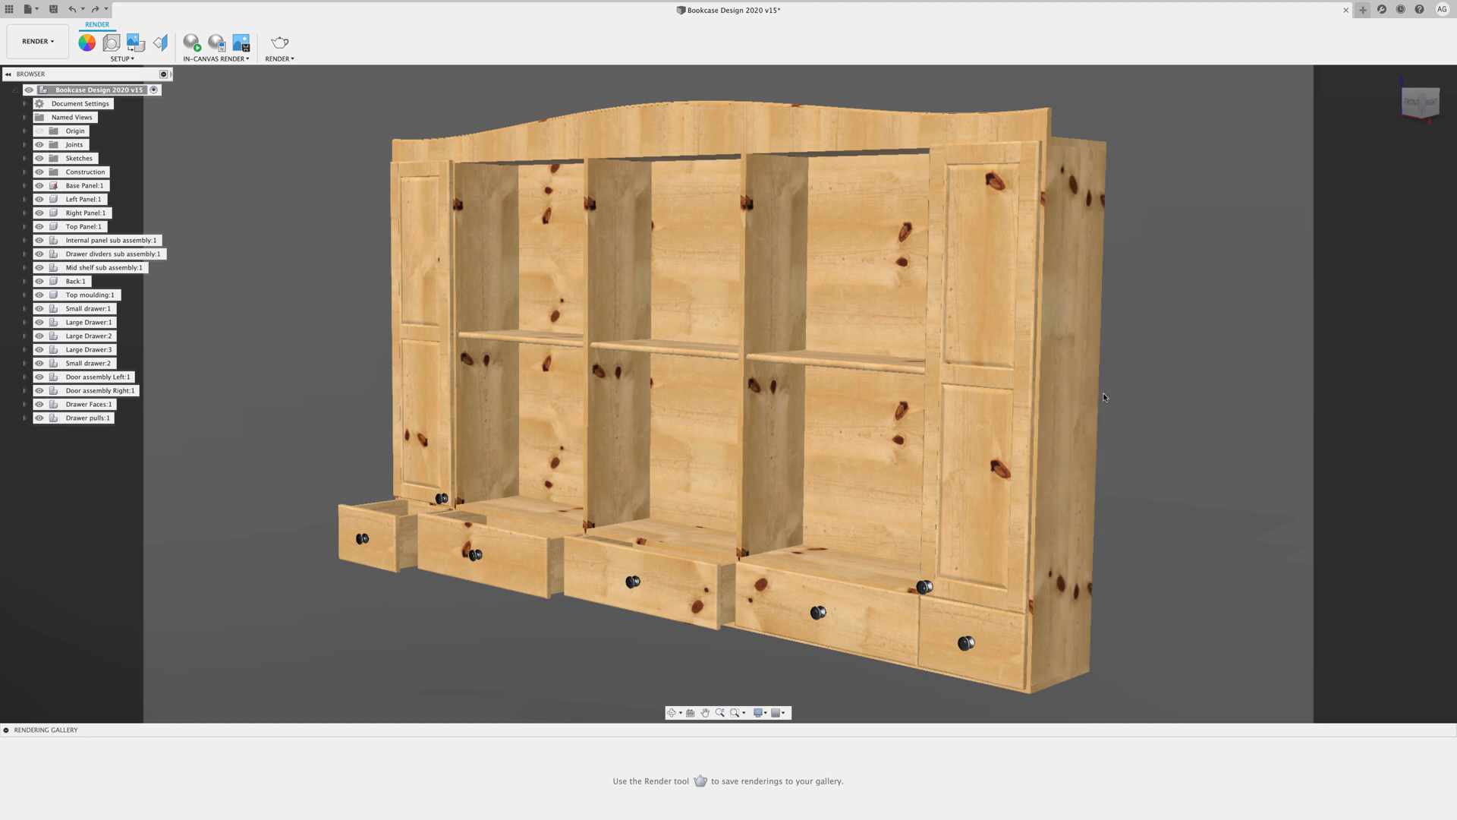
pyautogui.keyDown('shift'); pyautogui.scroll(-3, 1224, 257); pyautogui.keyUp('shift')
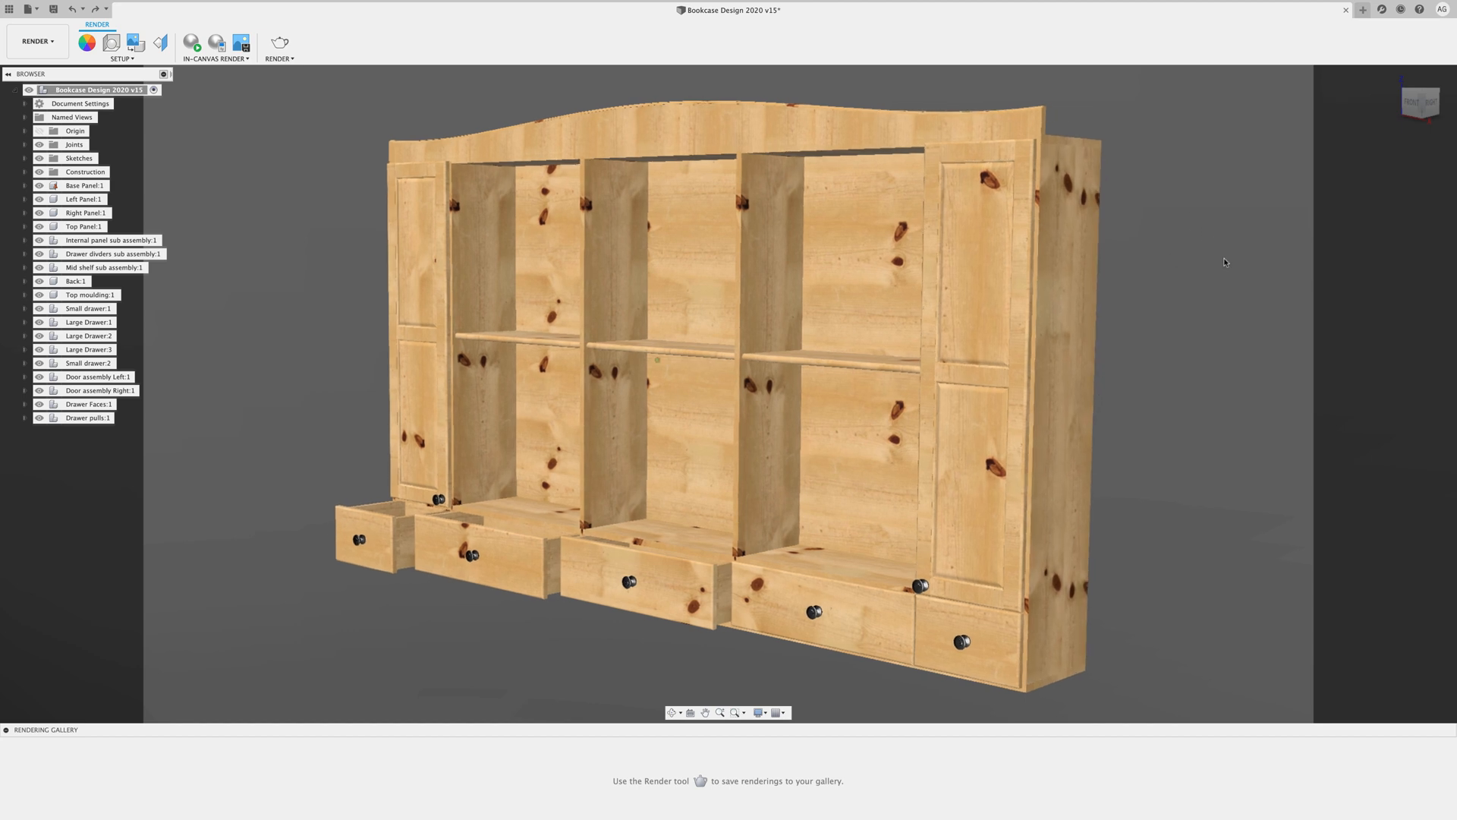
pyautogui.scroll(3, 1224, 258)
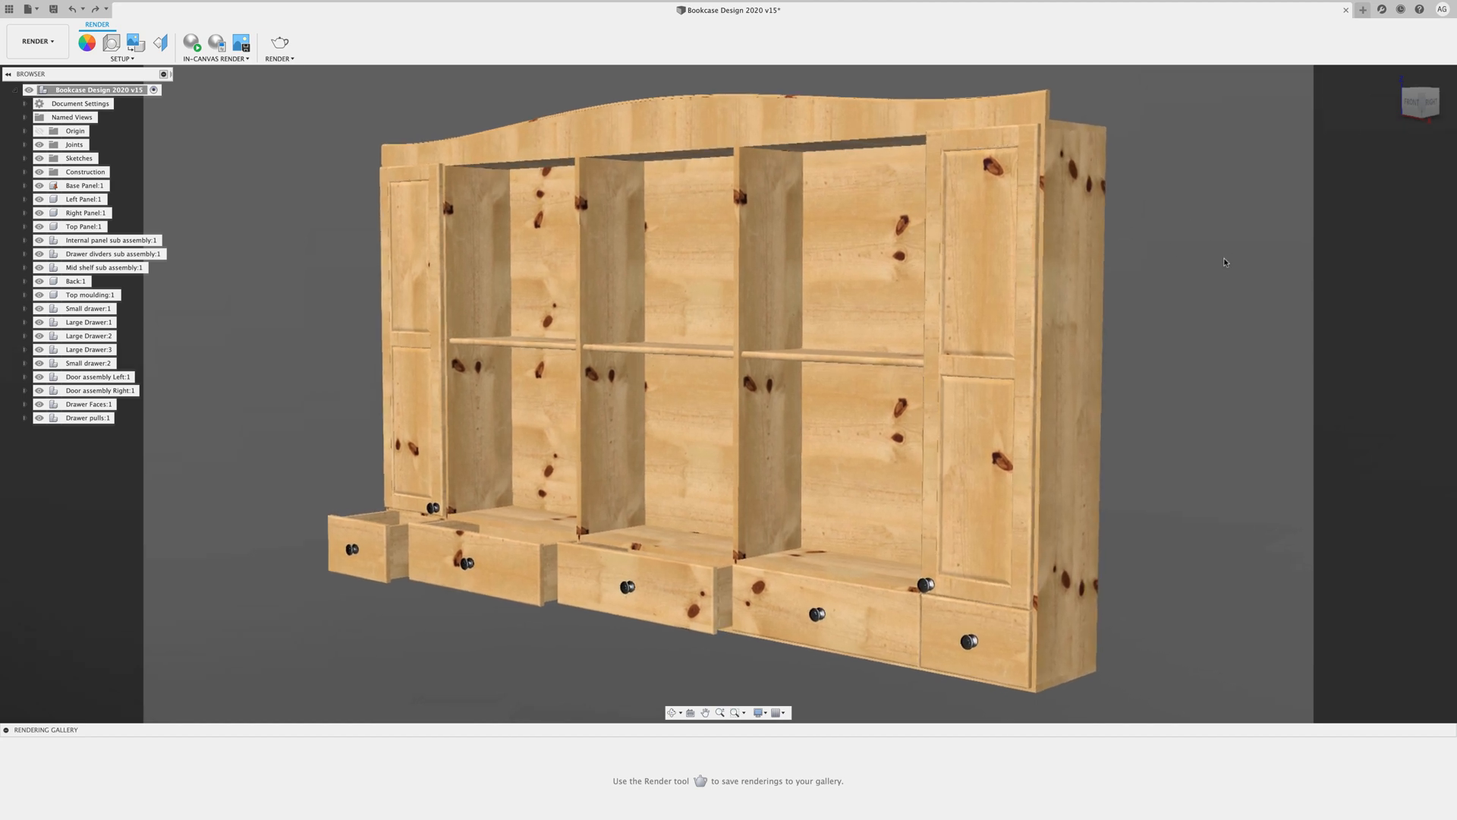
# Give the top moulding a Box texture projection, shifted 69.519 mm in X, -6.644 mm in Y and 2.296 mm in Z
pyautogui.hscroll(1, 1223, 257)
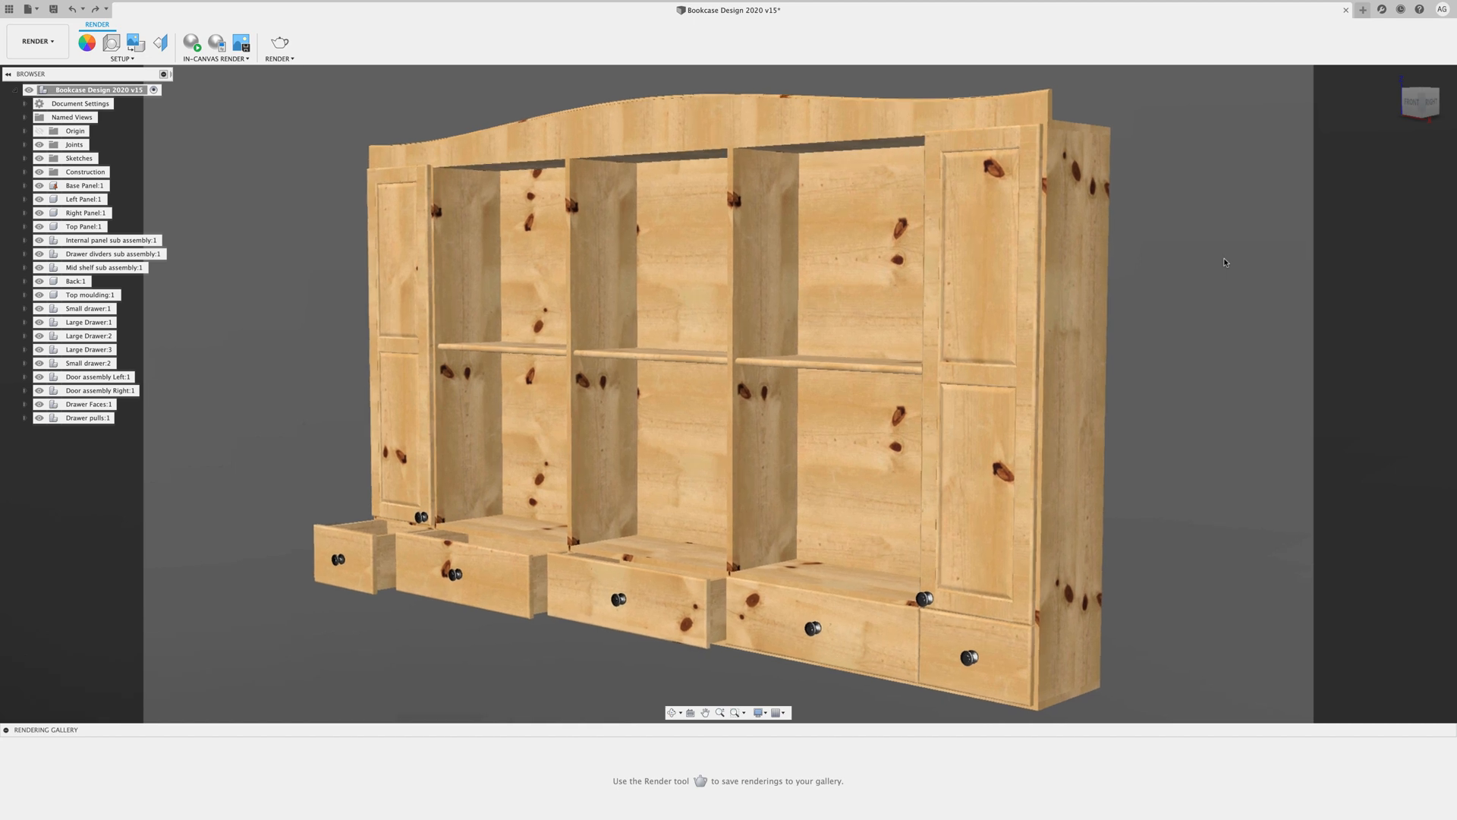
pyautogui.hscroll(2, 1146, 243)
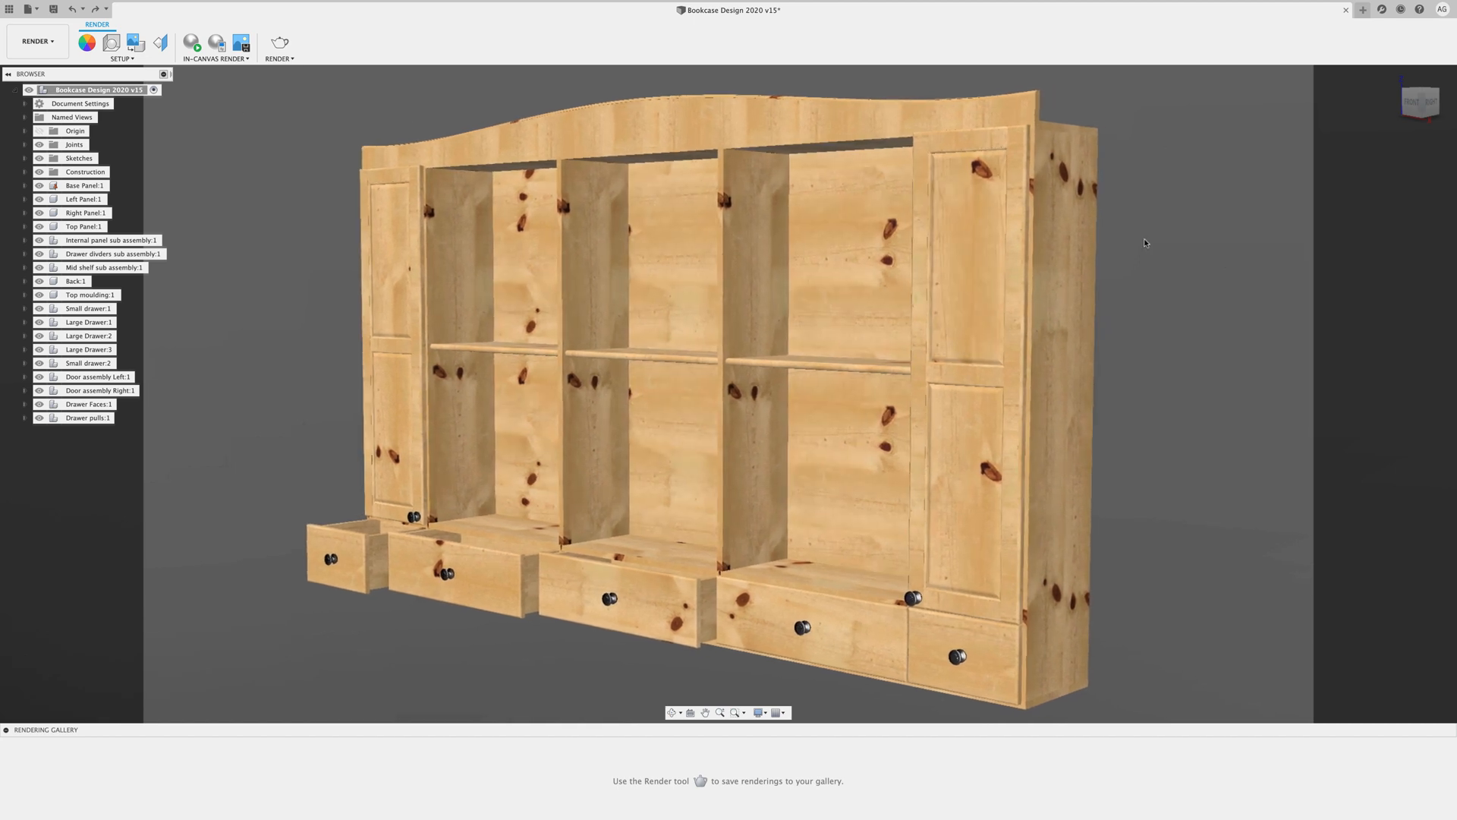
pyautogui.keyDown('shift'); pyautogui.scroll(1, 1261, 208); pyautogui.keyUp('shift')
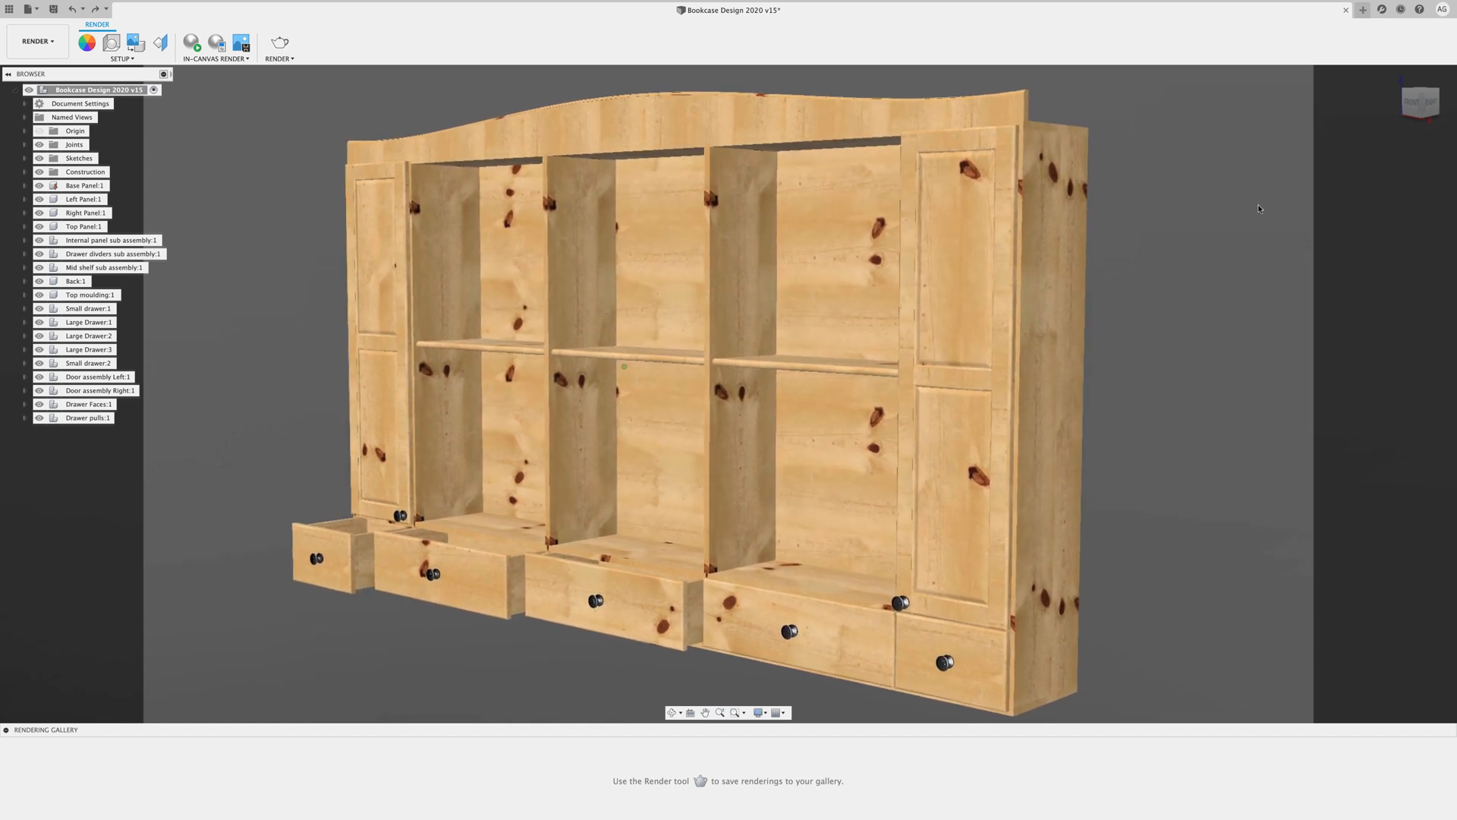
pyautogui.keyDown('shift'); pyautogui.scroll(2, 1258, 209); pyautogui.keyUp('shift')
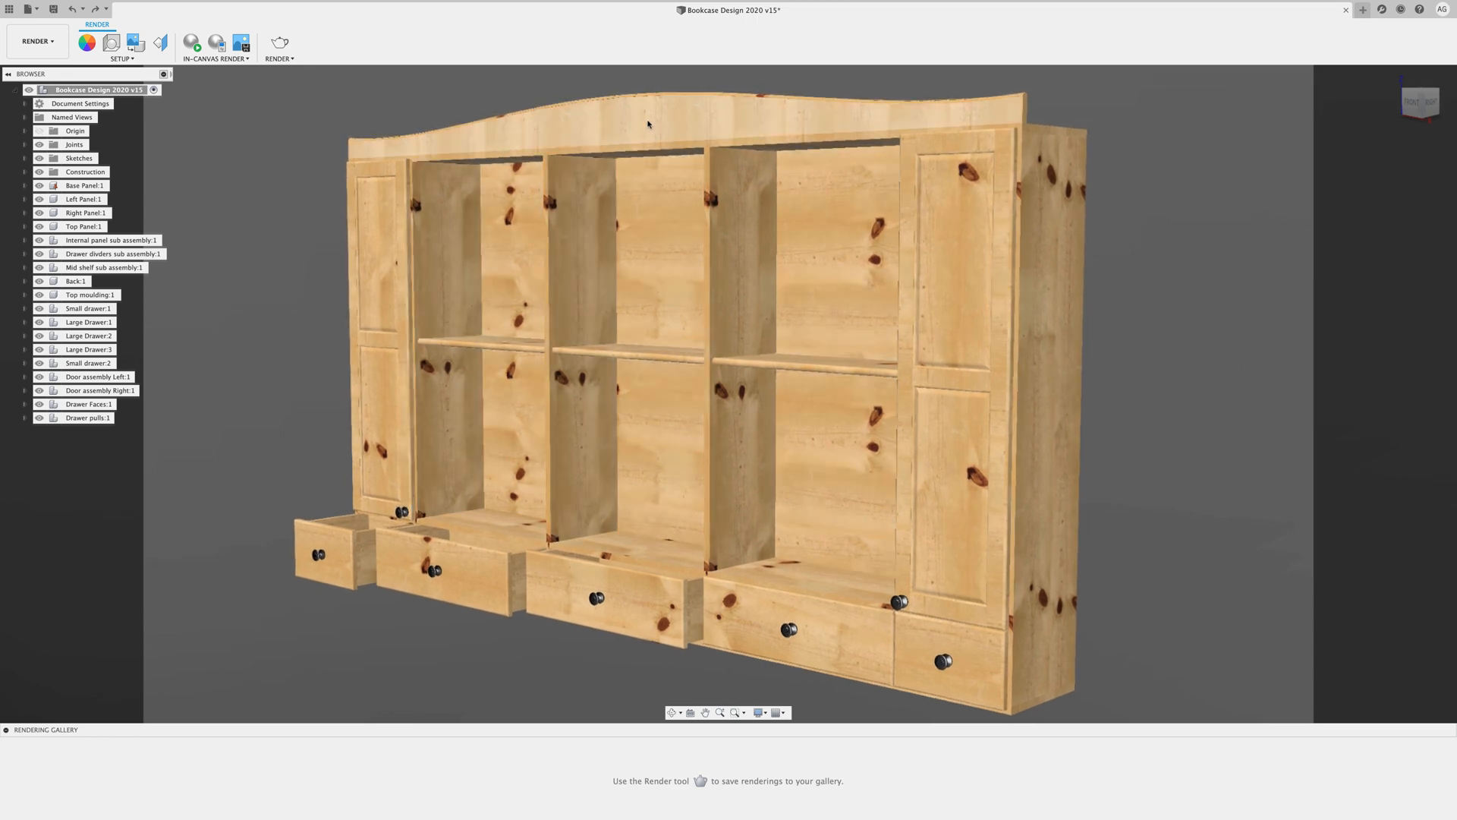
pyautogui.click(160, 44)
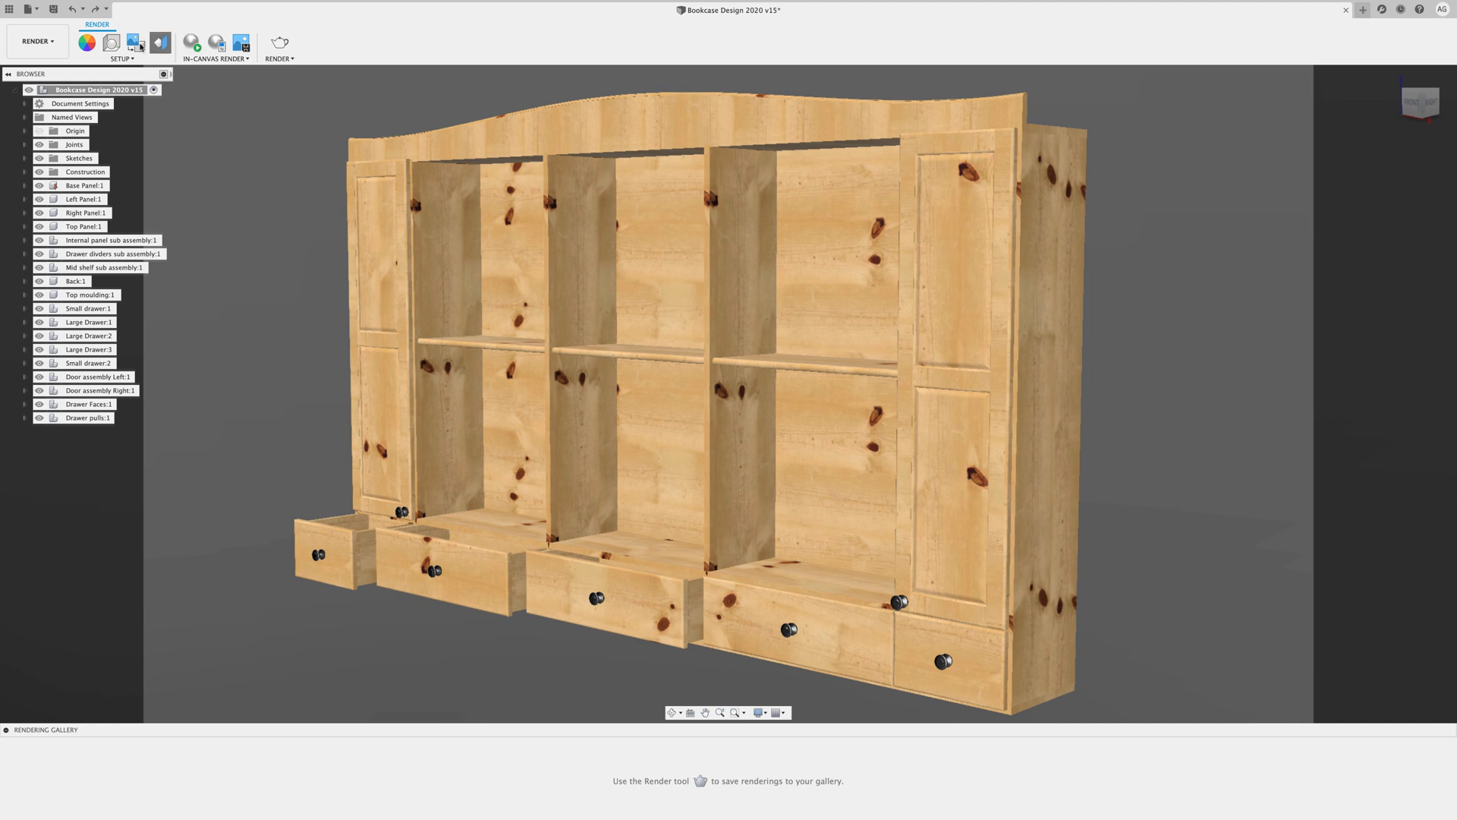
pyautogui.click(591, 111)
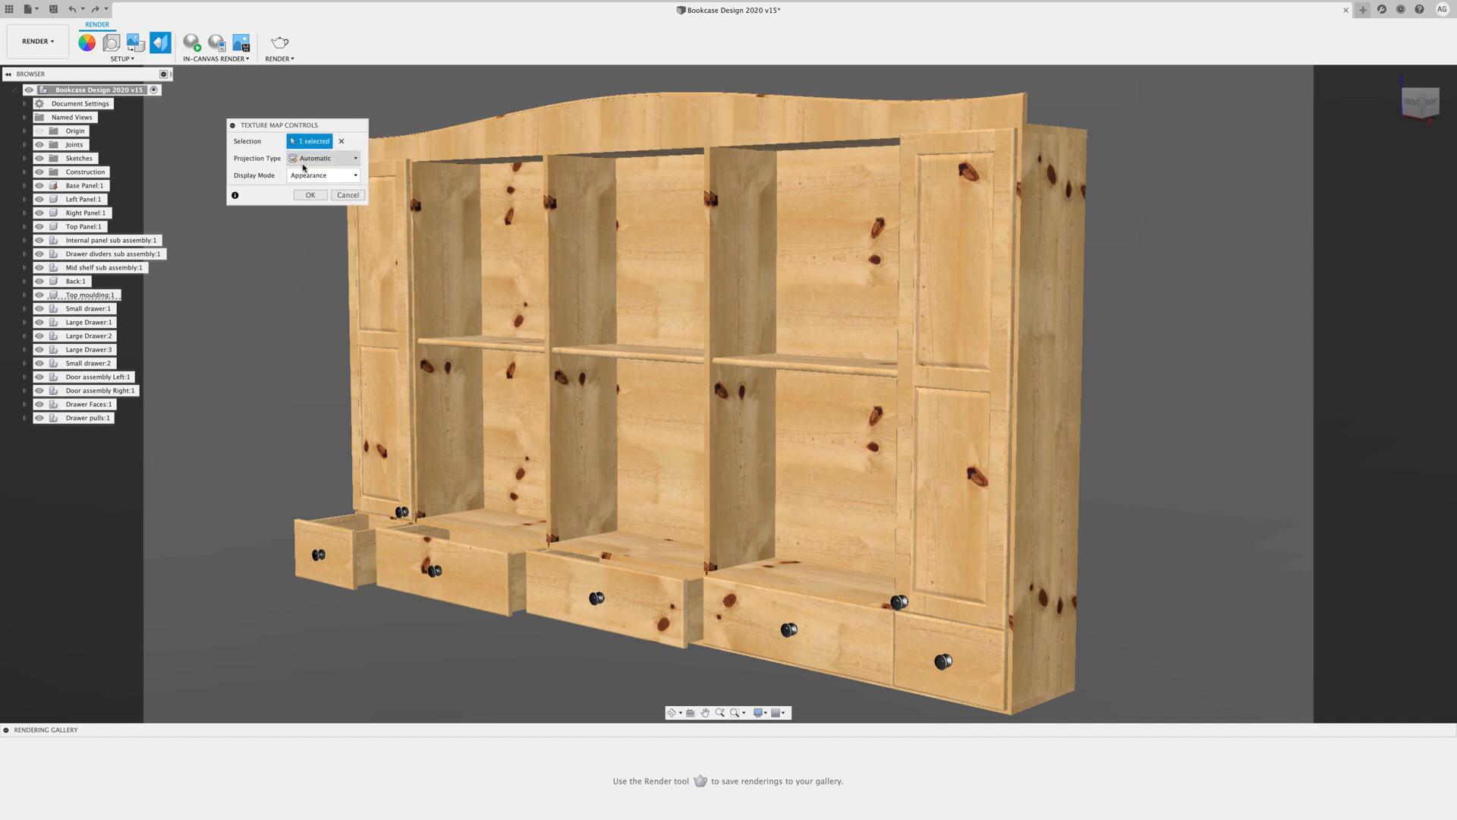
pyautogui.click(319, 158)
pyautogui.click(307, 197)
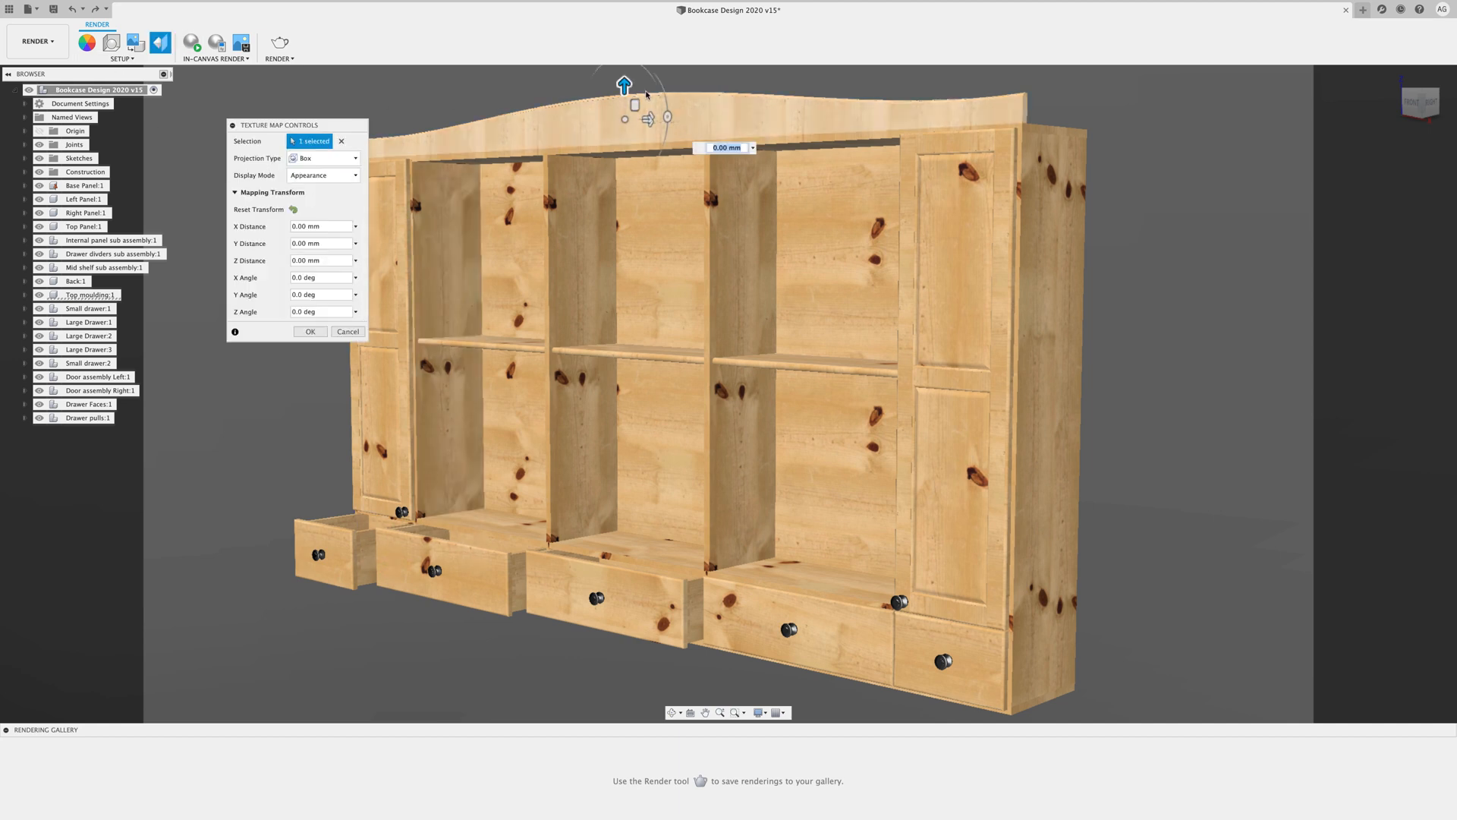
pyautogui.moveTo(671, 123); pyautogui.dragTo(624, 147)
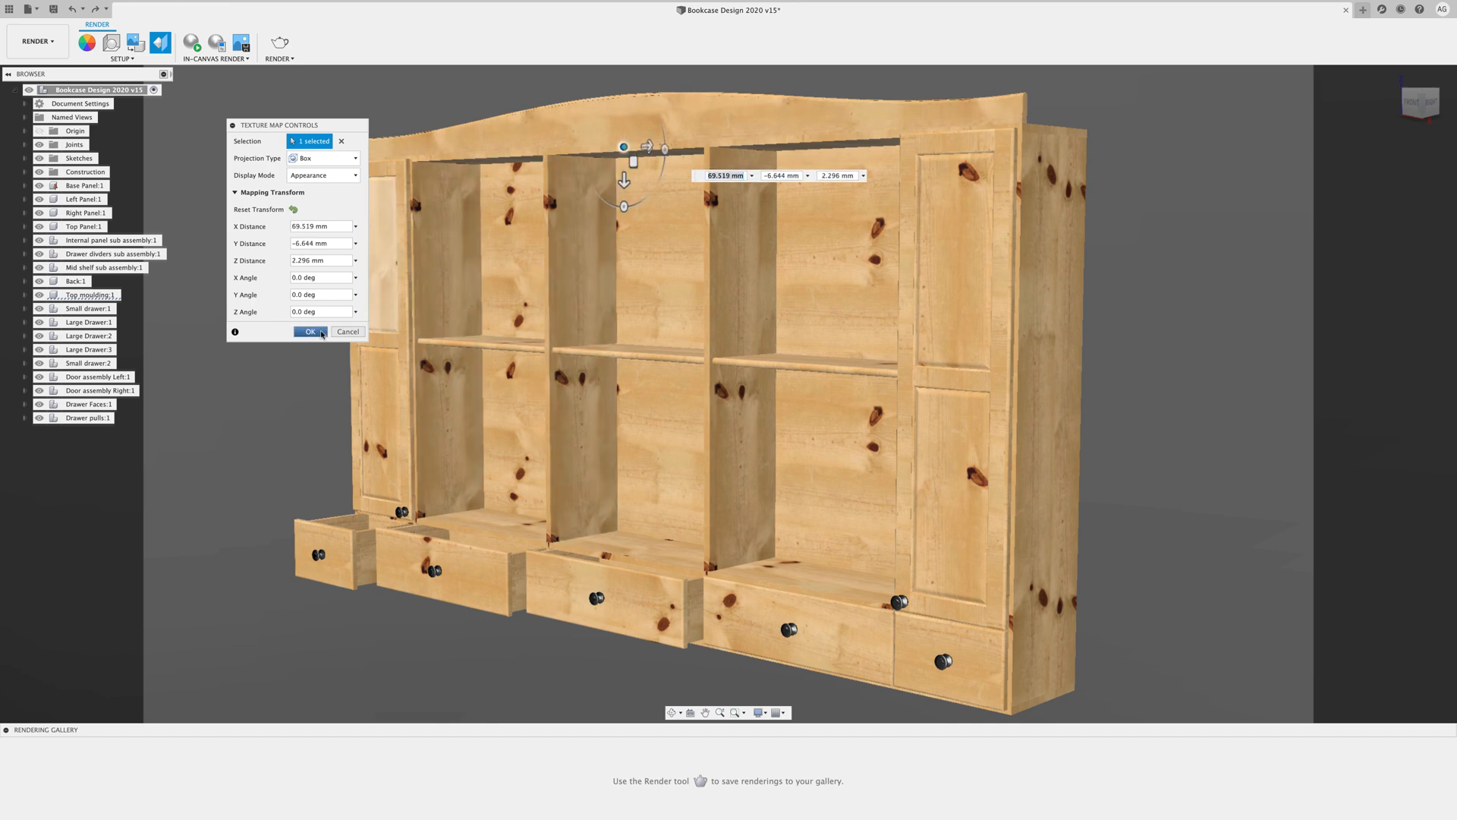
pyautogui.click(311, 331)
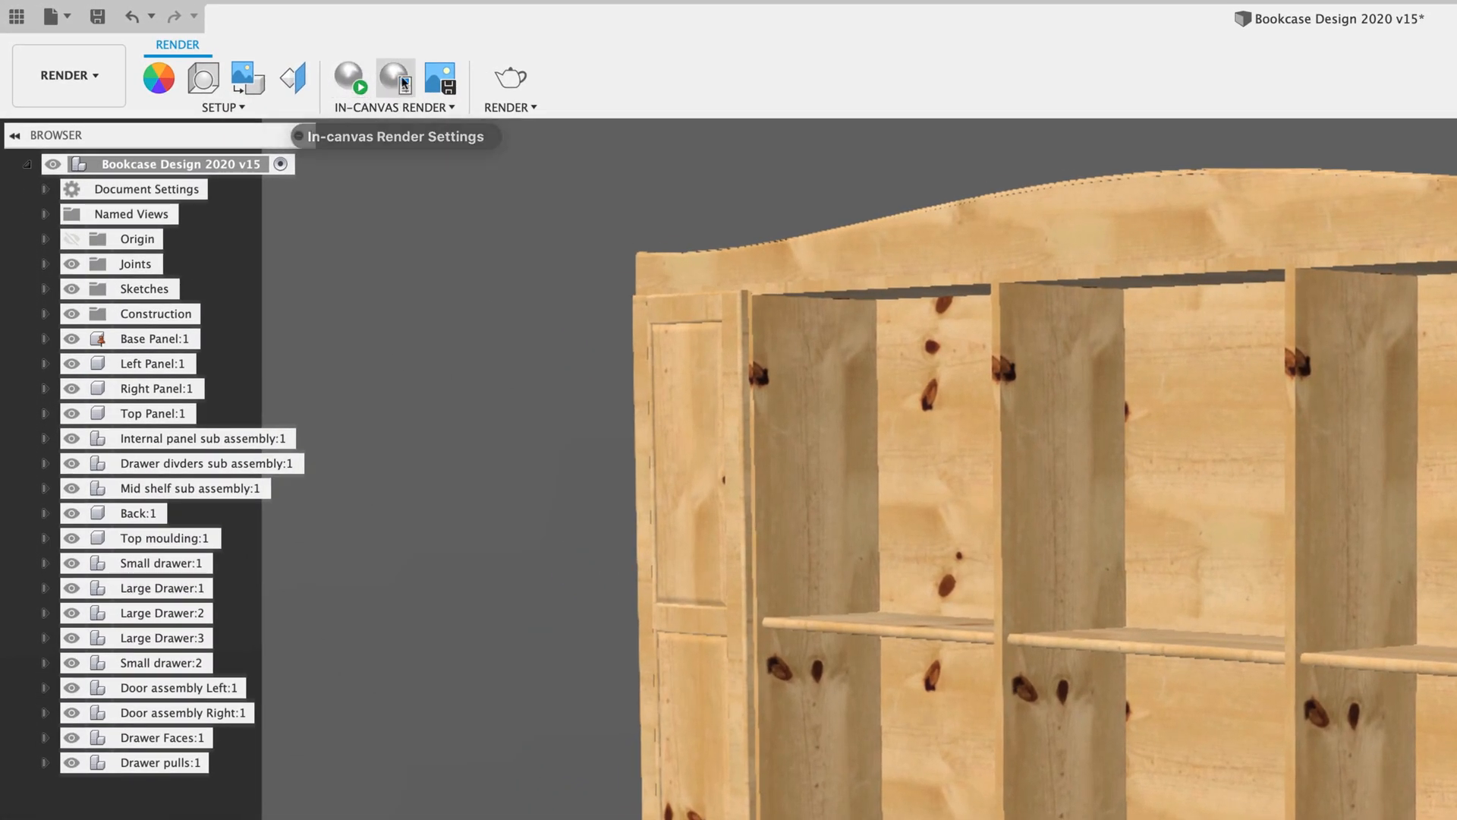
# Compare the Advanced and Fast in-canvas render modes, keep Fast and lower the resolution limit
pyautogui.click(395, 78)
pyautogui.click(484, 374)
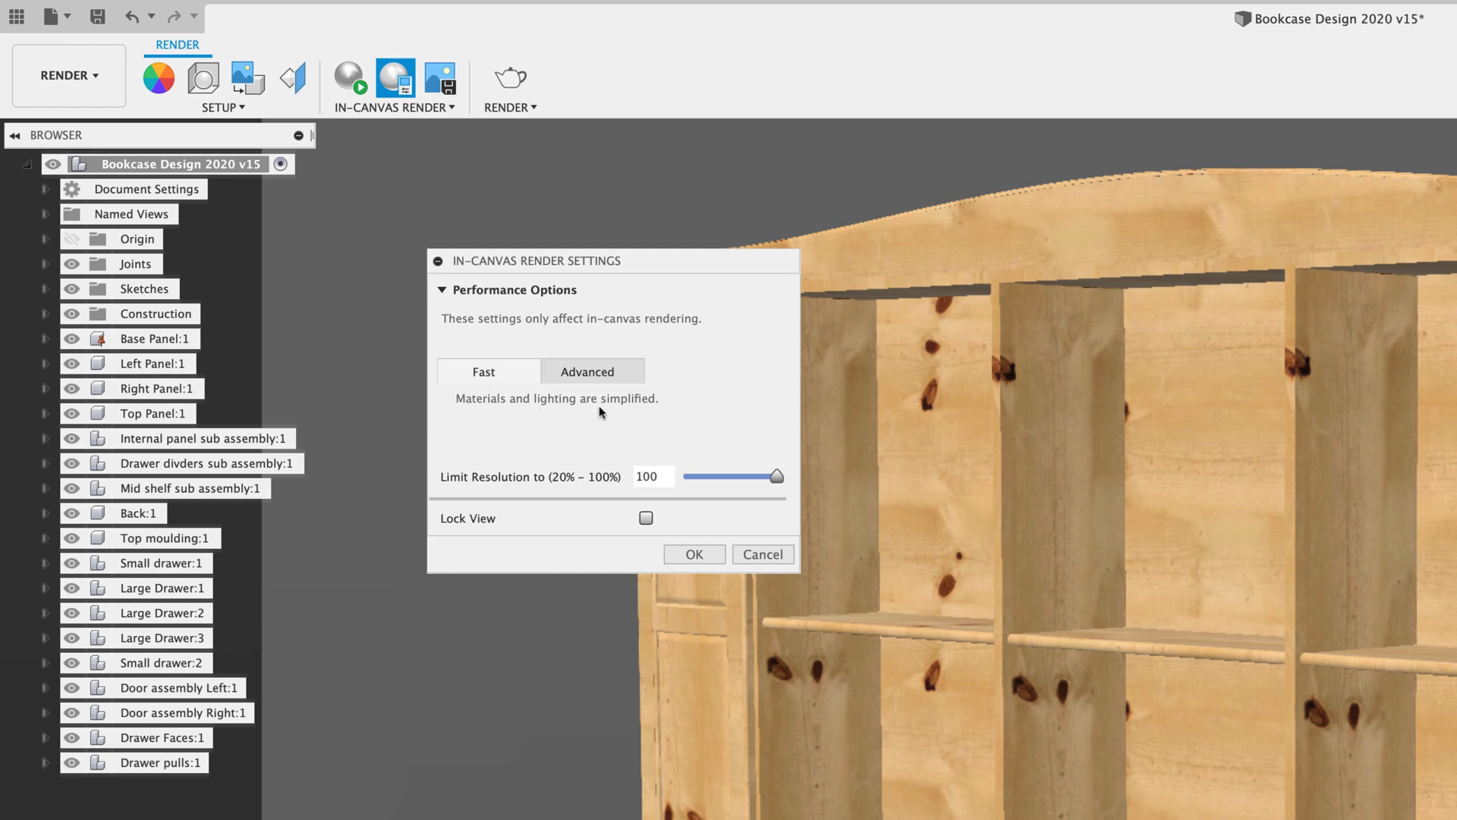
pyautogui.click(604, 370)
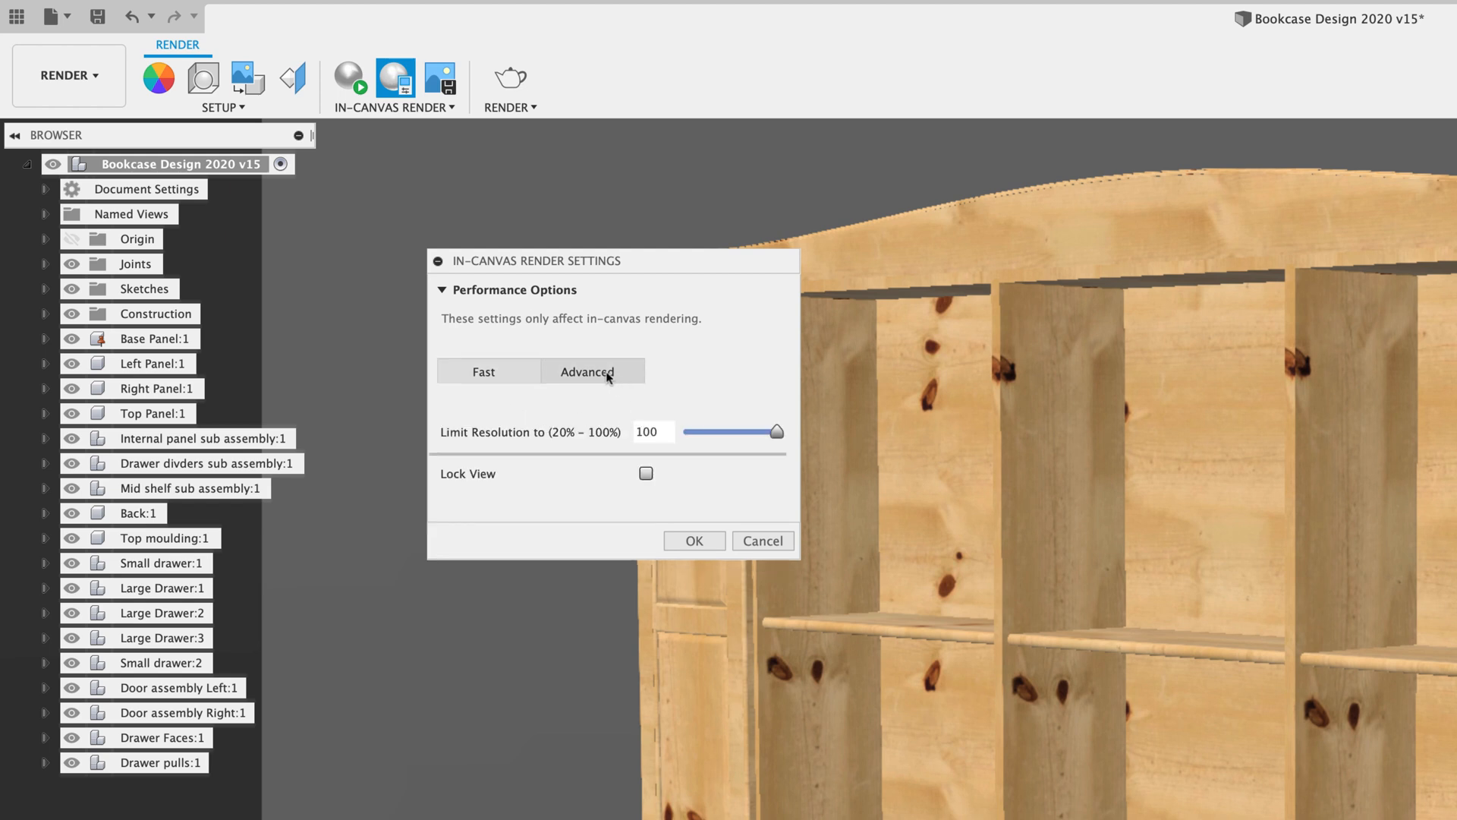
pyautogui.moveTo(653, 252); pyautogui.dragTo(639, 256)
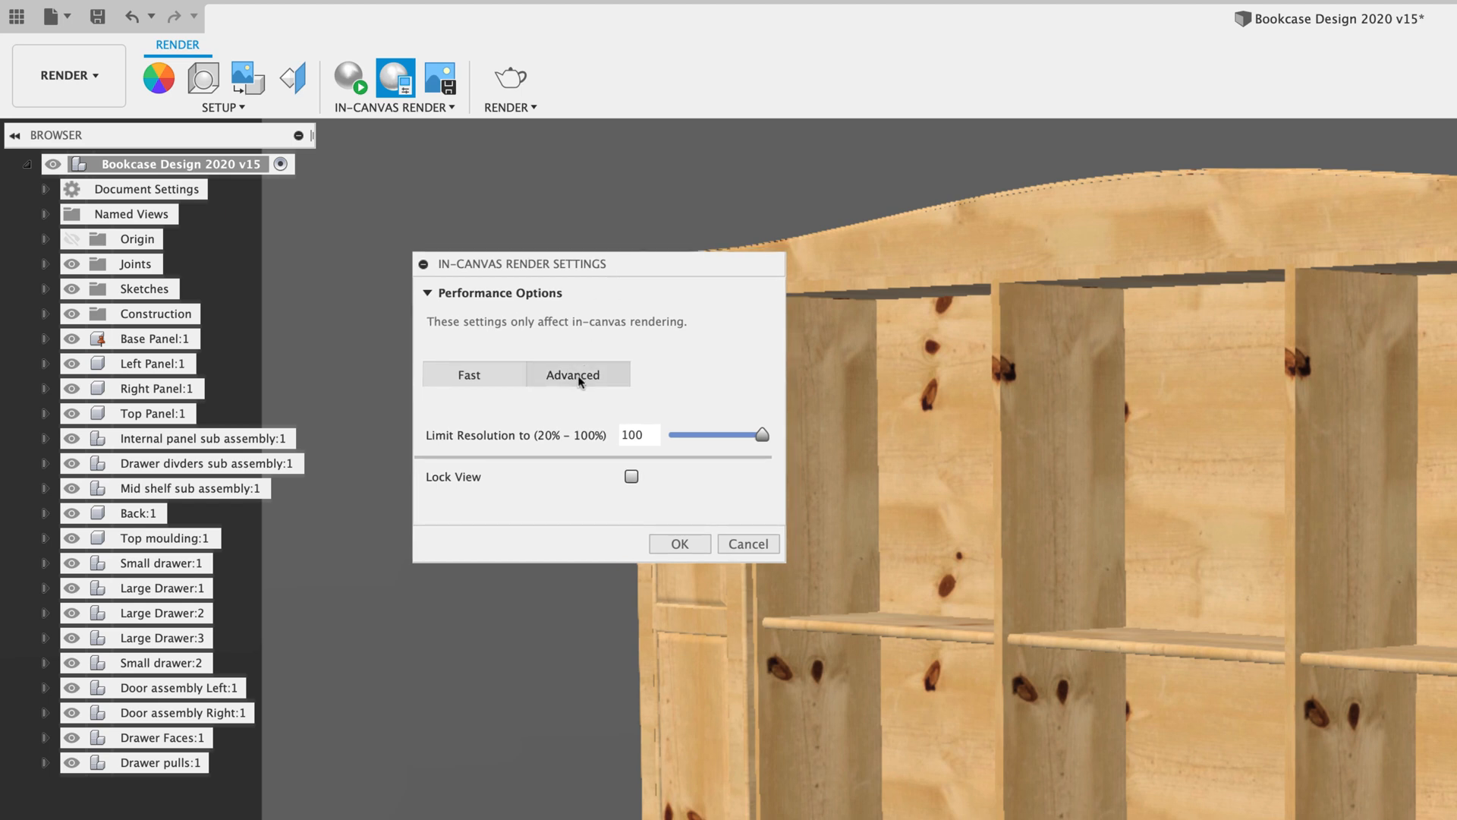
pyautogui.click(481, 374)
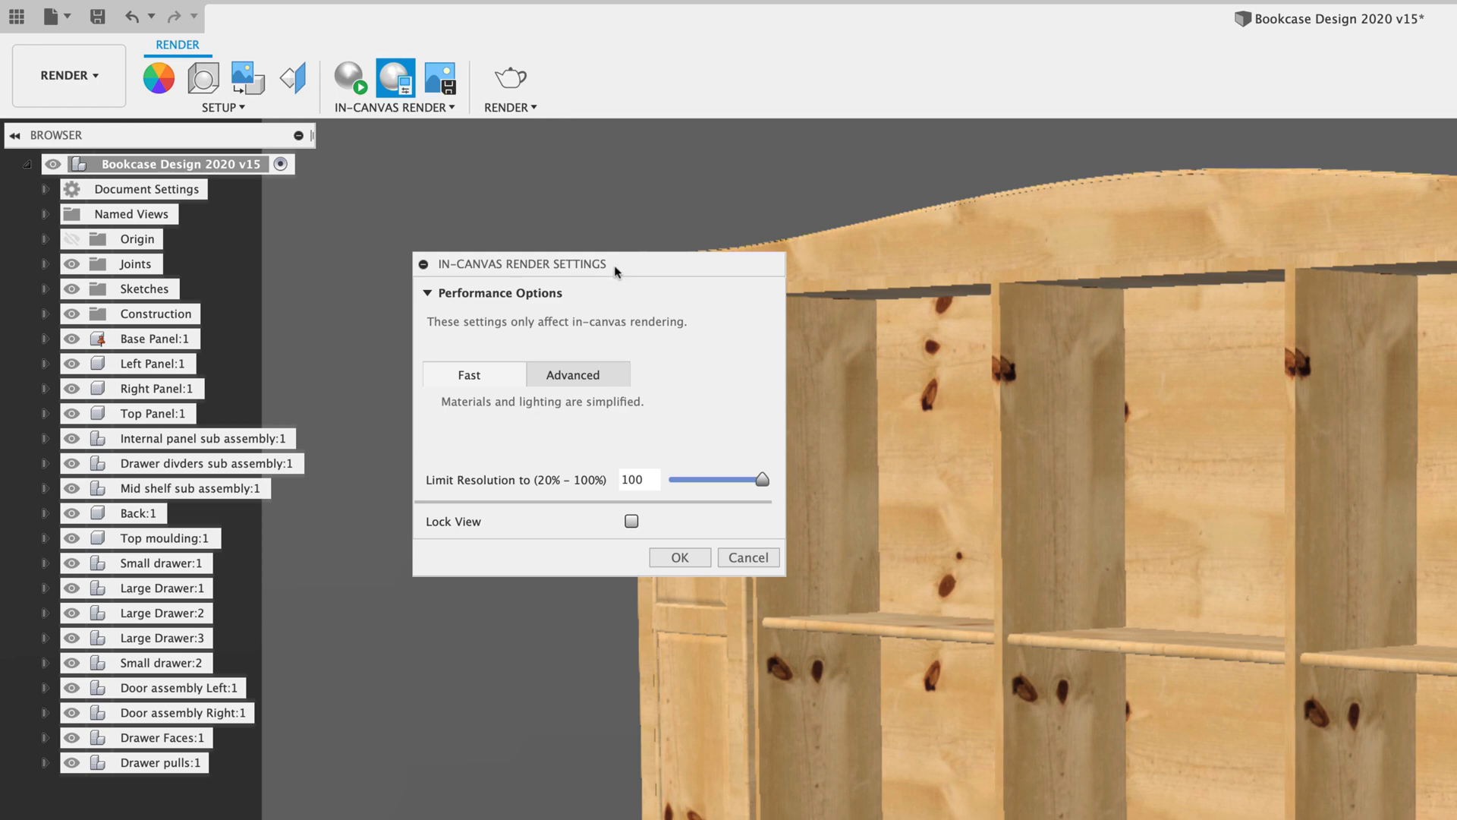
pyautogui.moveTo(616, 266); pyautogui.dragTo(598, 260)
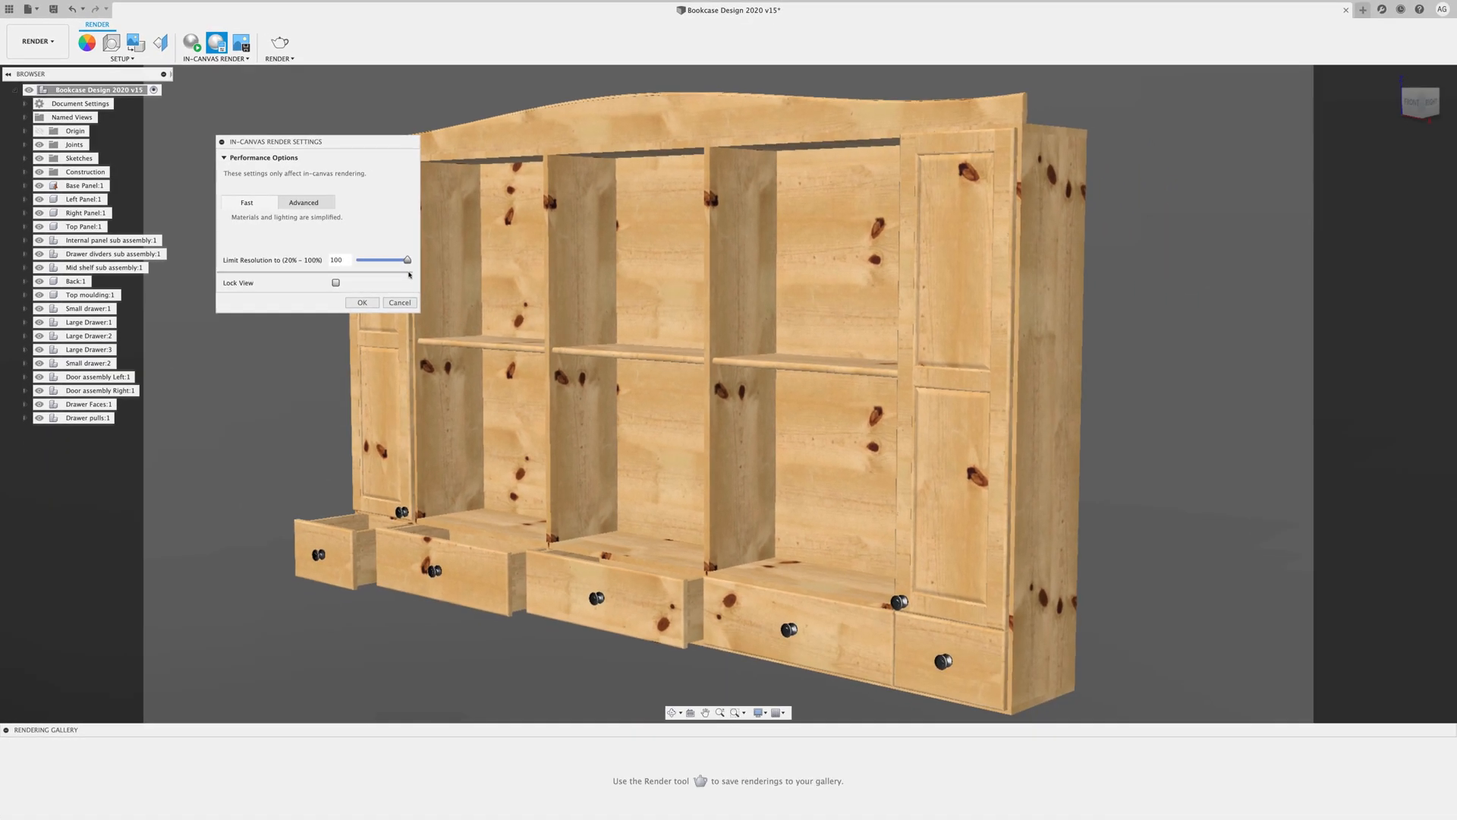
pyautogui.moveTo(407, 261); pyautogui.dragTo(382, 261)
pyautogui.click(362, 302)
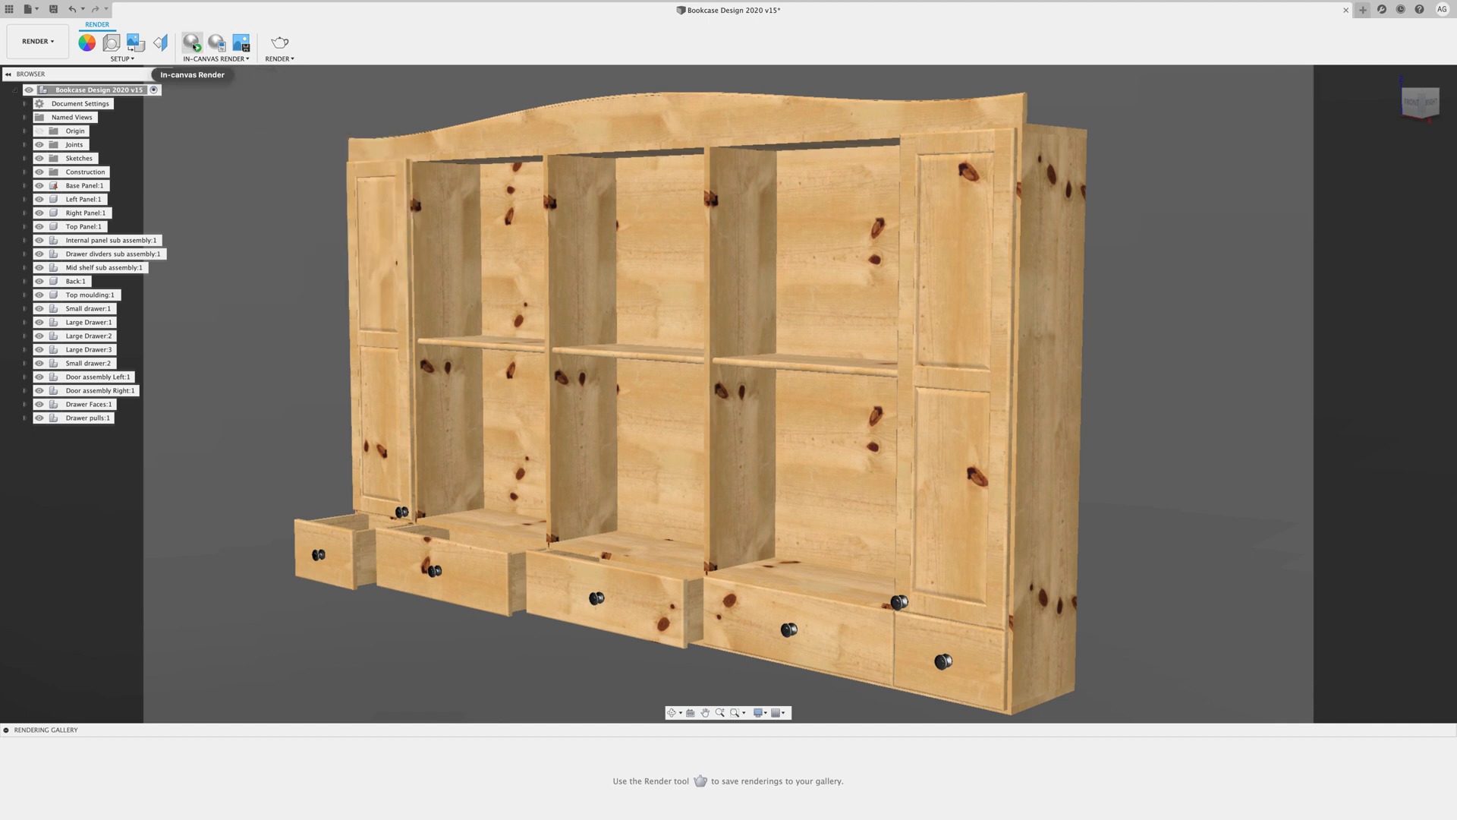
# Start the in-canvas render of the bookcase, let it run a few iterations and pause it
pyautogui.click(192, 43)
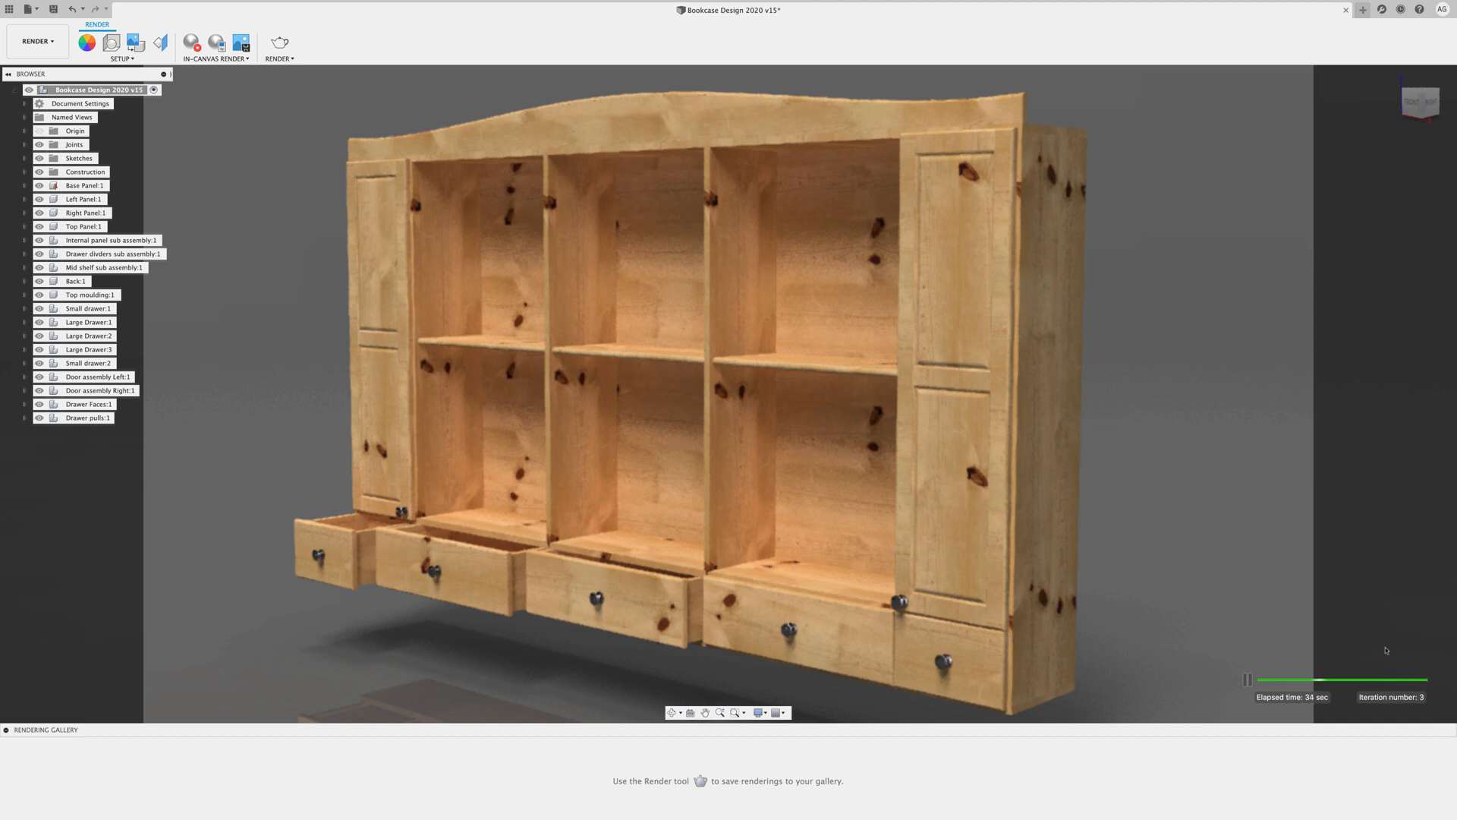
pyautogui.click(1247, 680)
# Raise the environment's ground position to 200 mm after trying 125 mm and 0, close the scene settings and pause the in-canvas render
pyautogui.click(112, 44)
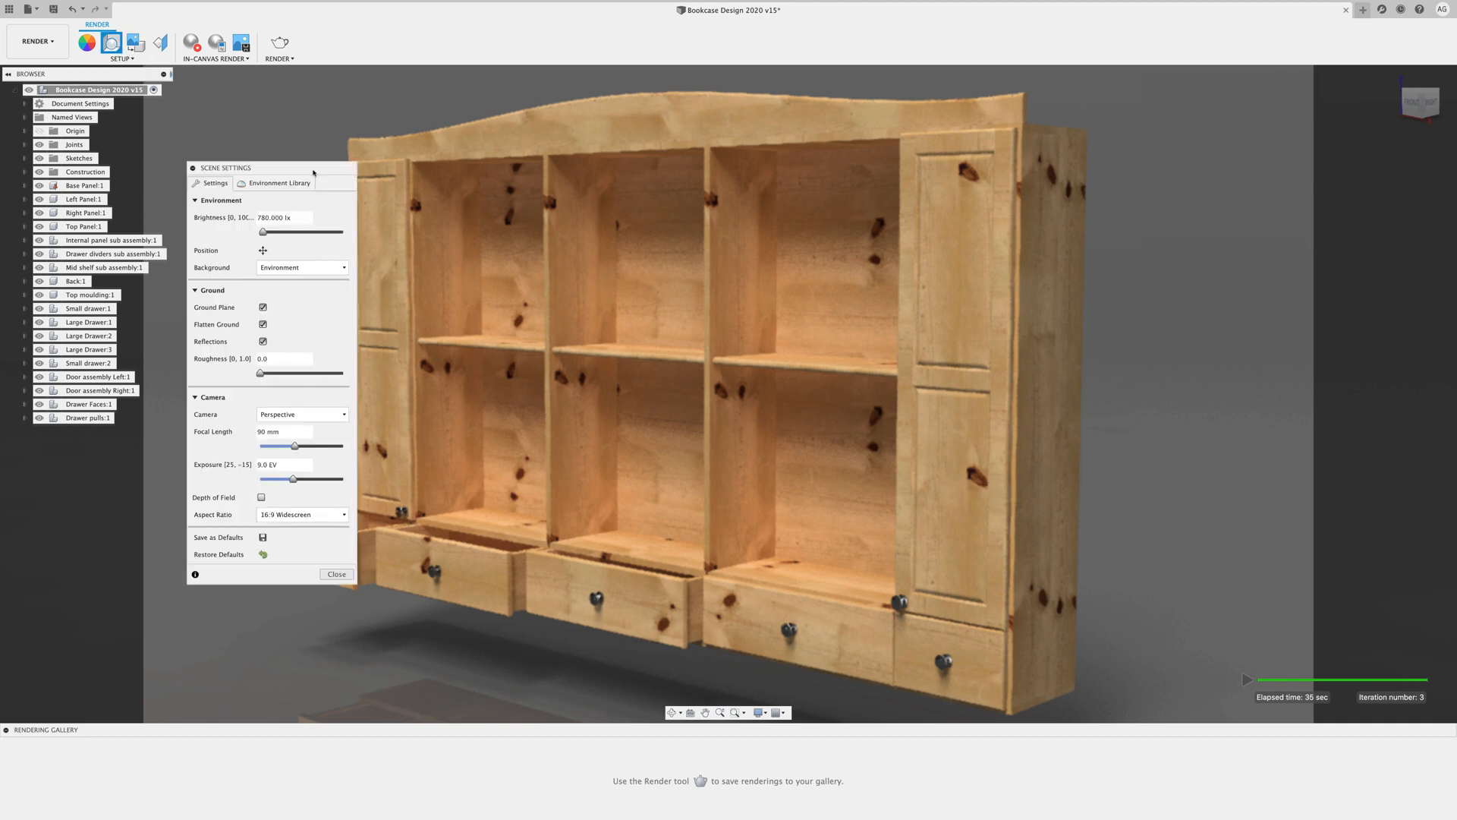
pyautogui.moveTo(810, 224); pyautogui.dragTo(348, 172)
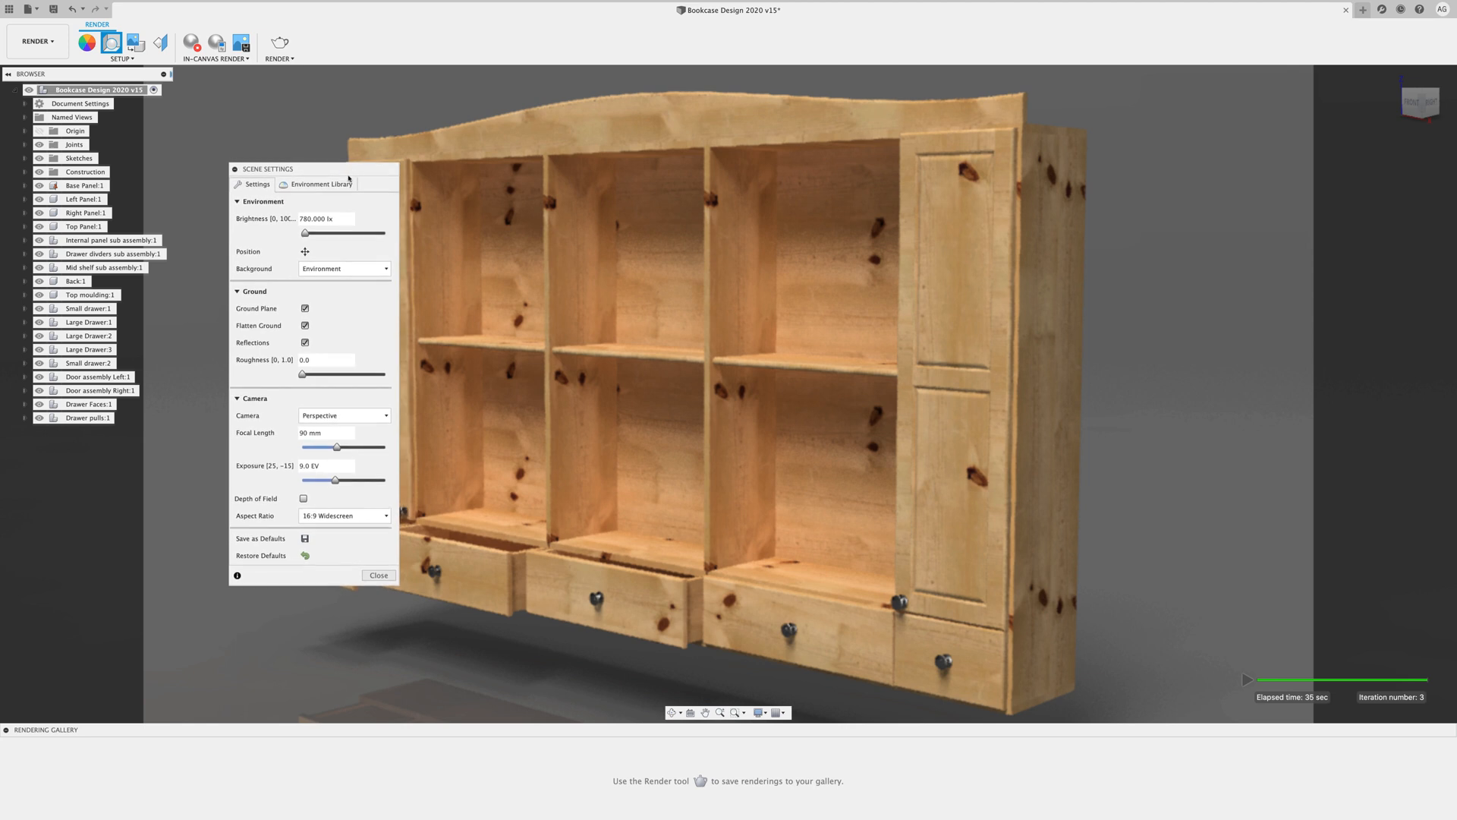
pyautogui.click(309, 251)
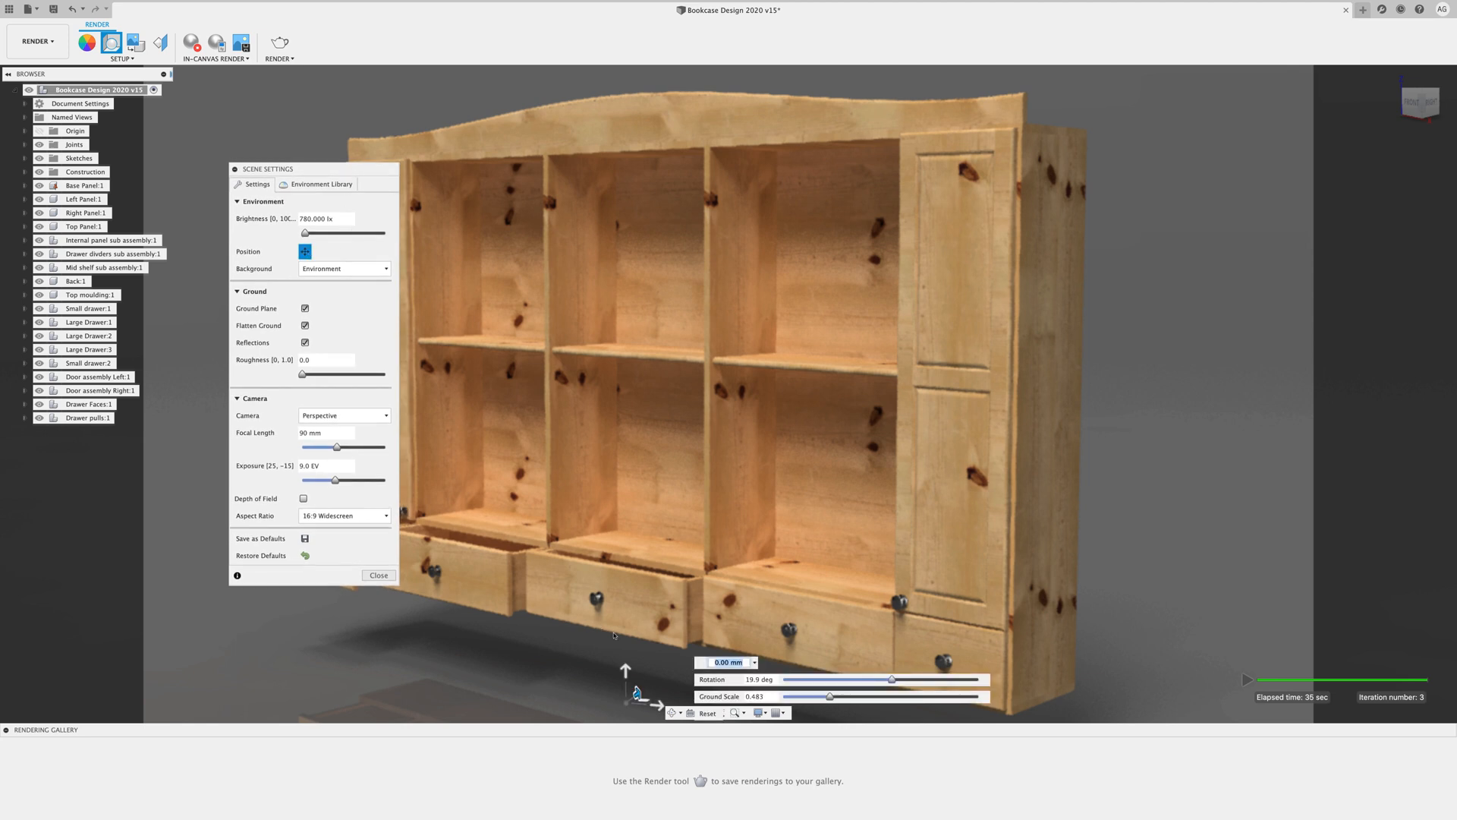
pyautogui.moveTo(625, 671); pyautogui.dragTo(625, 622)
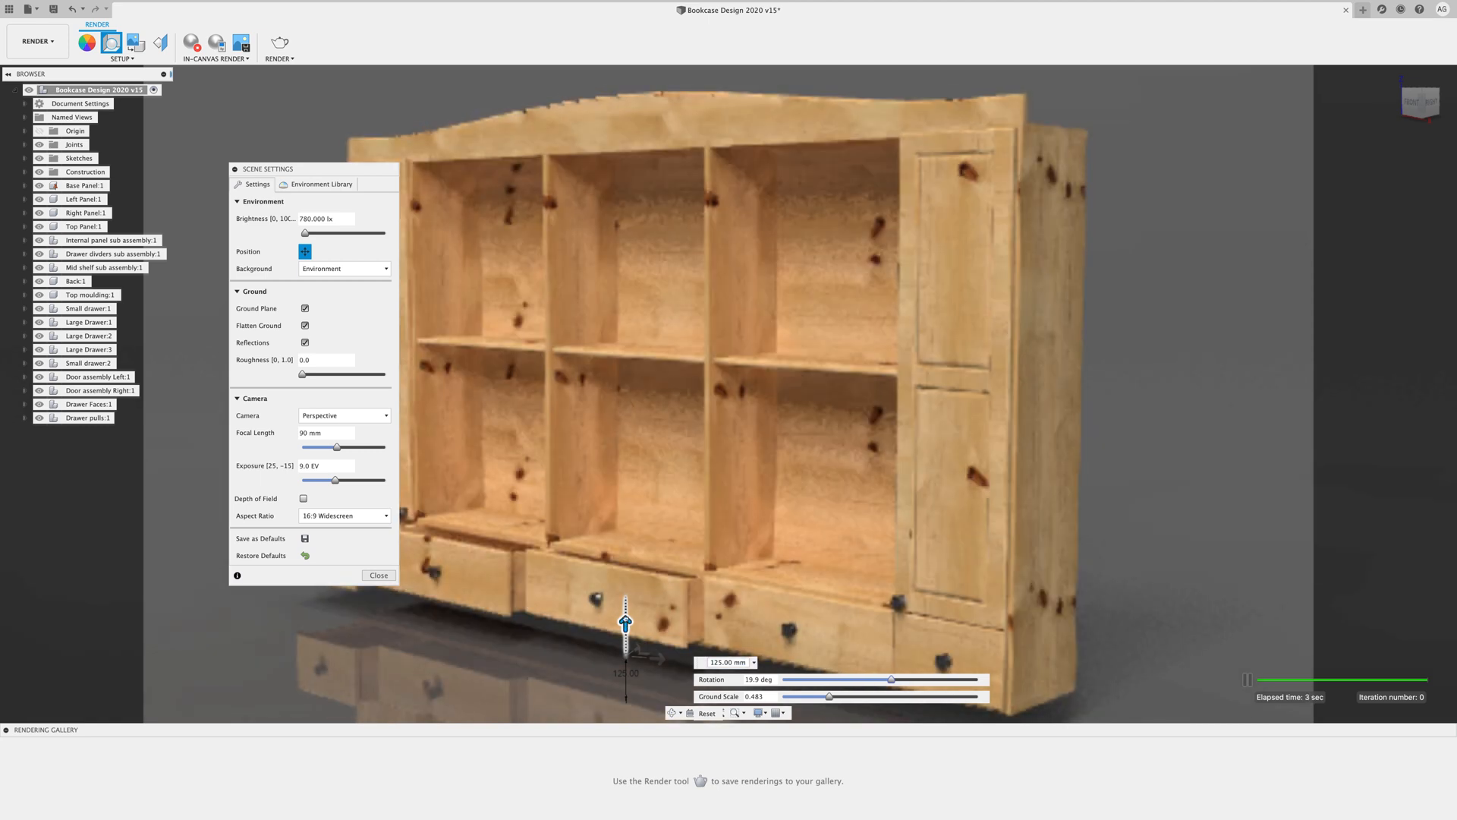
pyautogui.doubleClick(721, 661)
pyautogui.write('0')
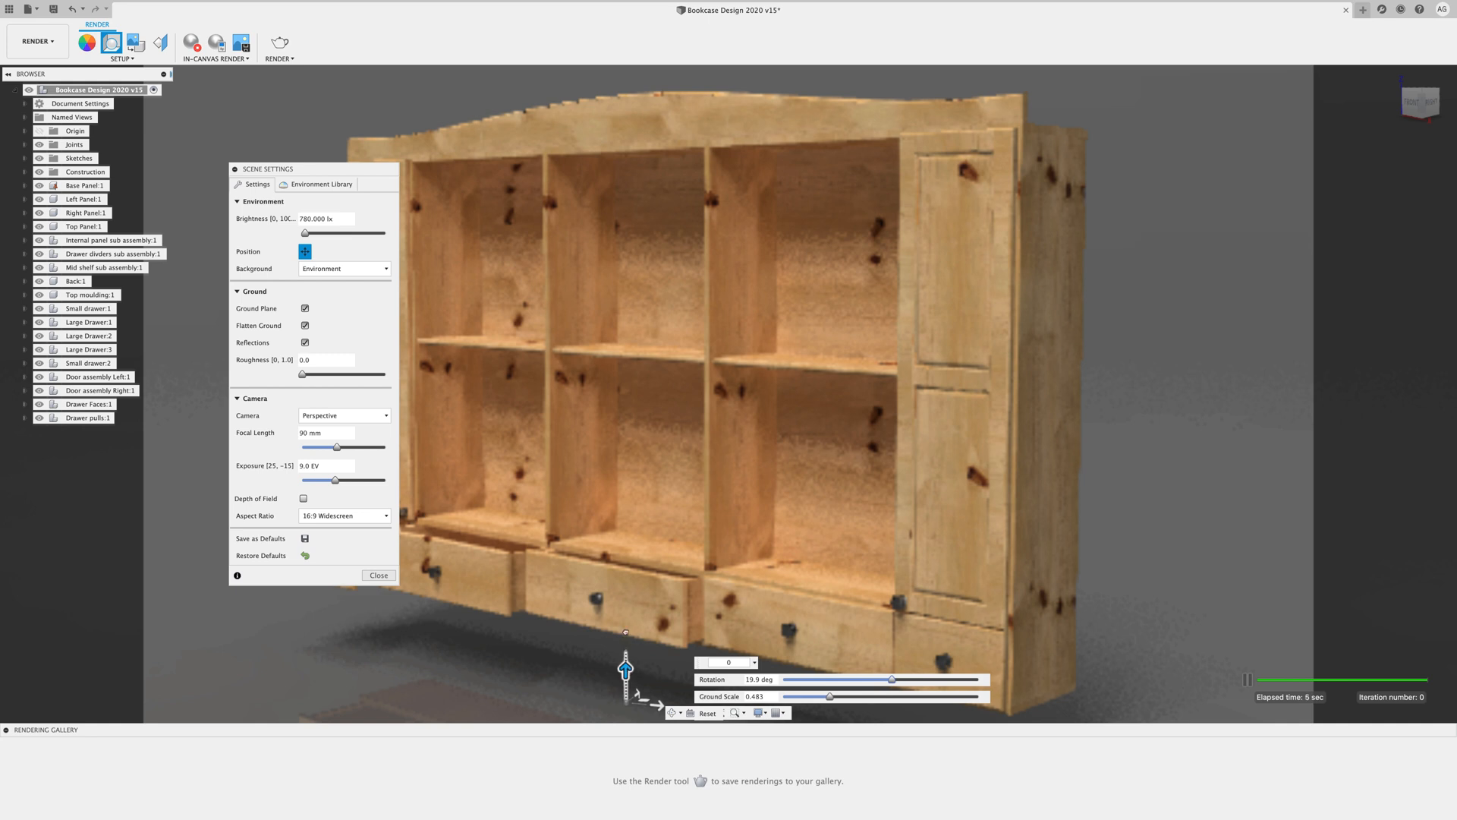
pyautogui.moveTo(626, 668); pyautogui.dragTo(625, 594)
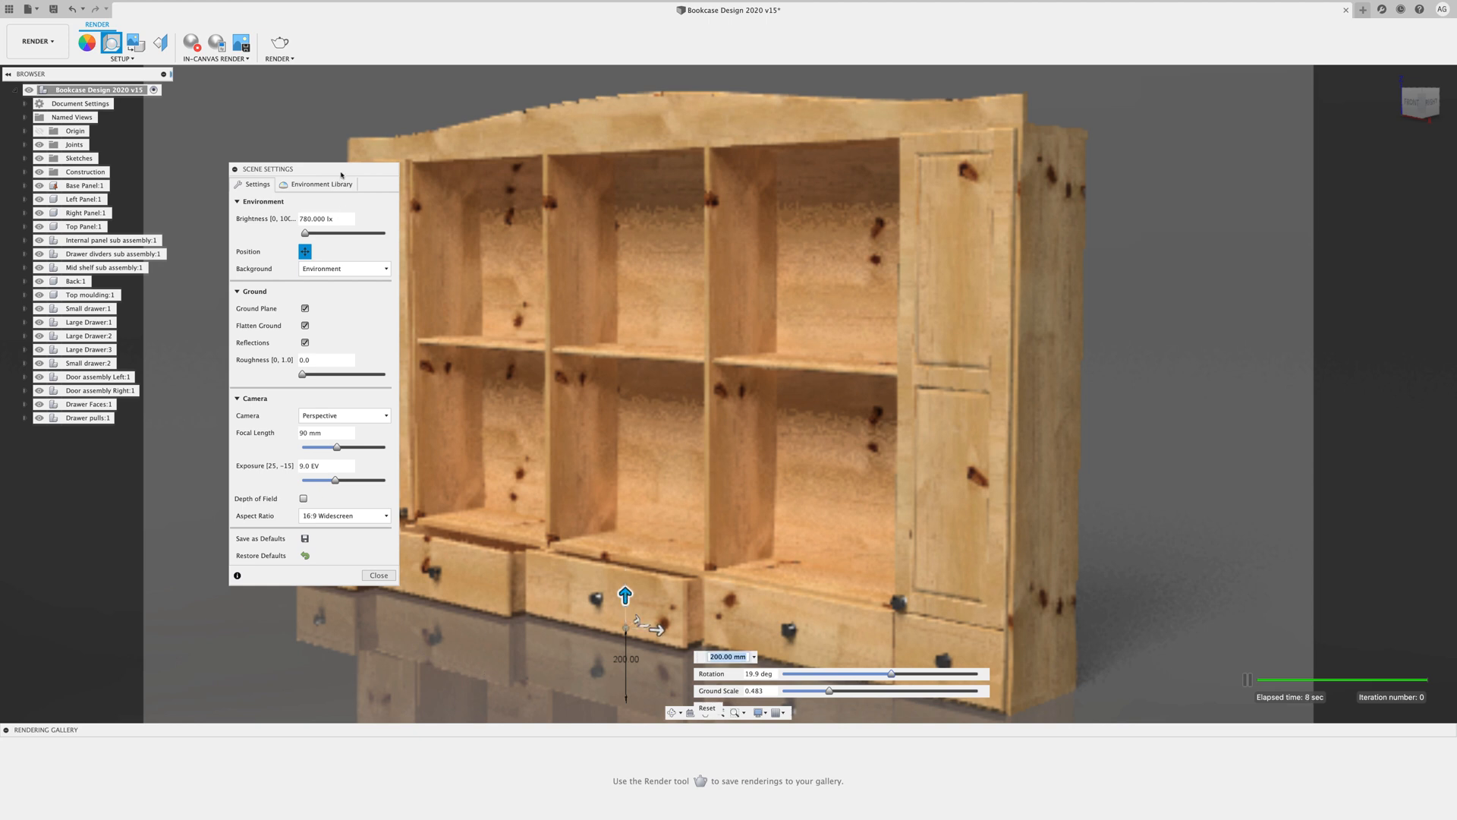
pyautogui.moveTo(340, 174); pyautogui.dragTo(252, 163)
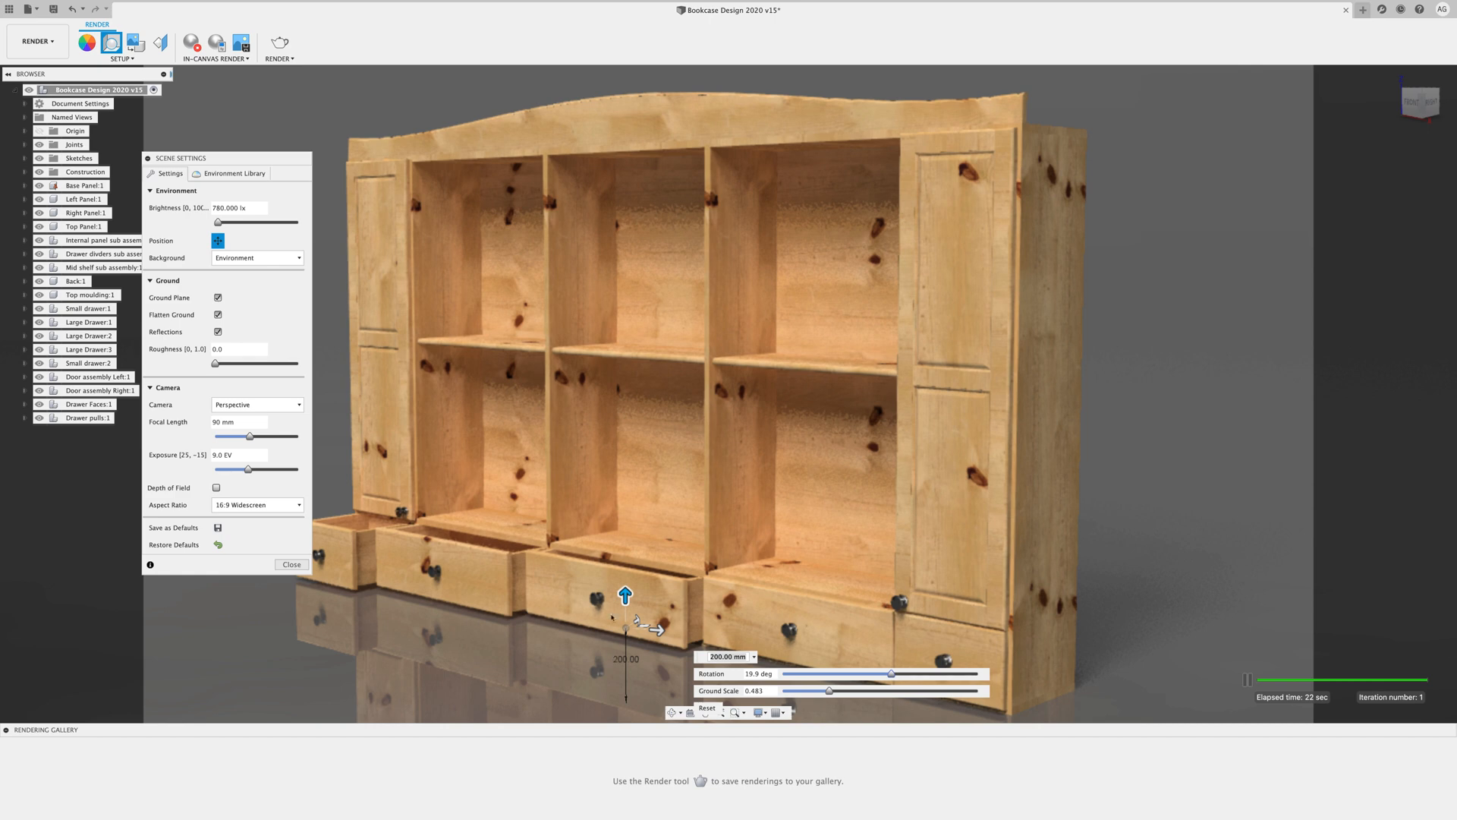
pyautogui.click(292, 565)
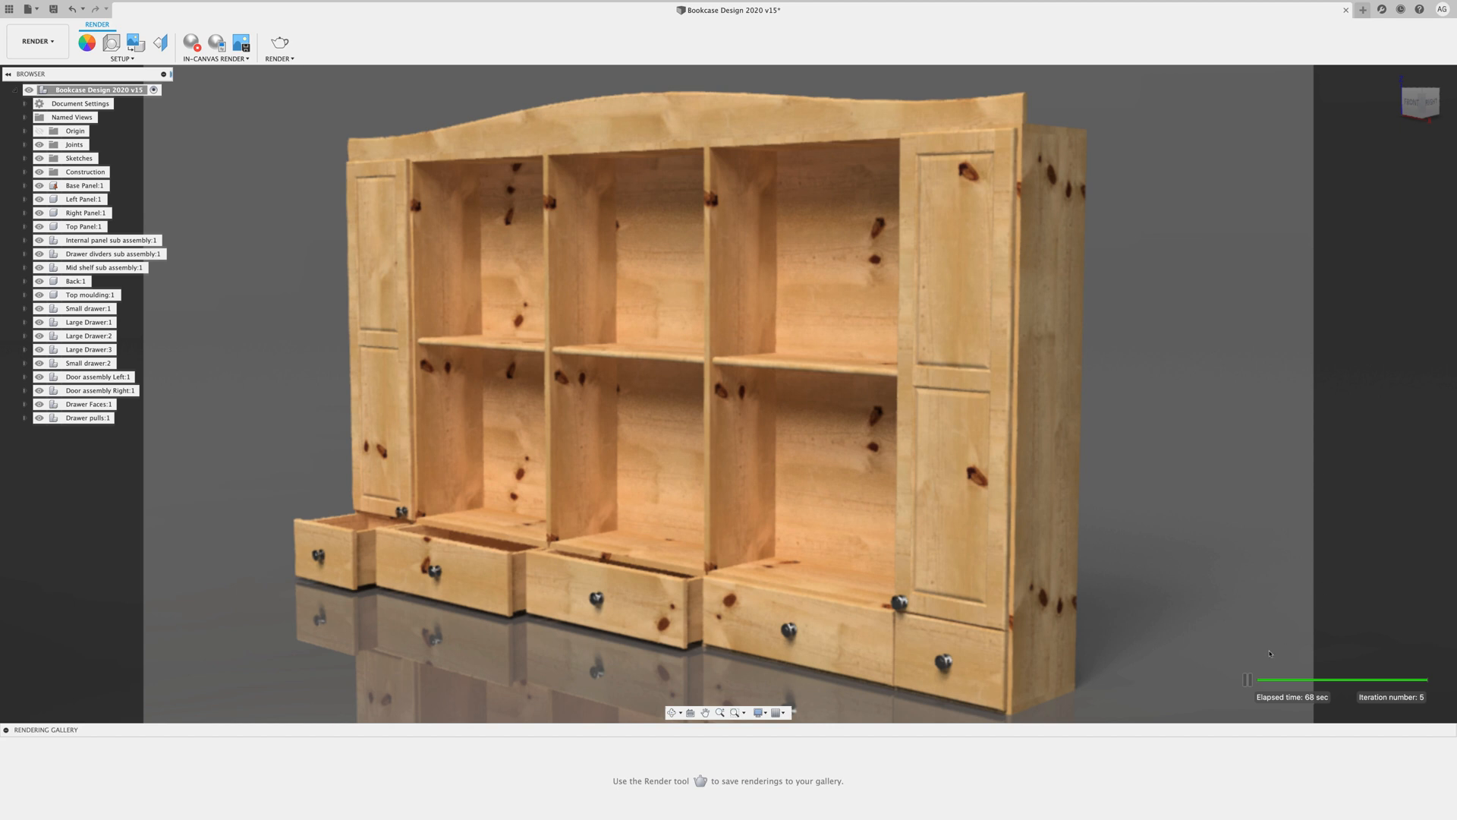
pyautogui.click(1250, 682)
# Open the render settings, look through the size presets, and choose the 800 x 600 web size with the Local Renderer
pyautogui.click(294, 61)
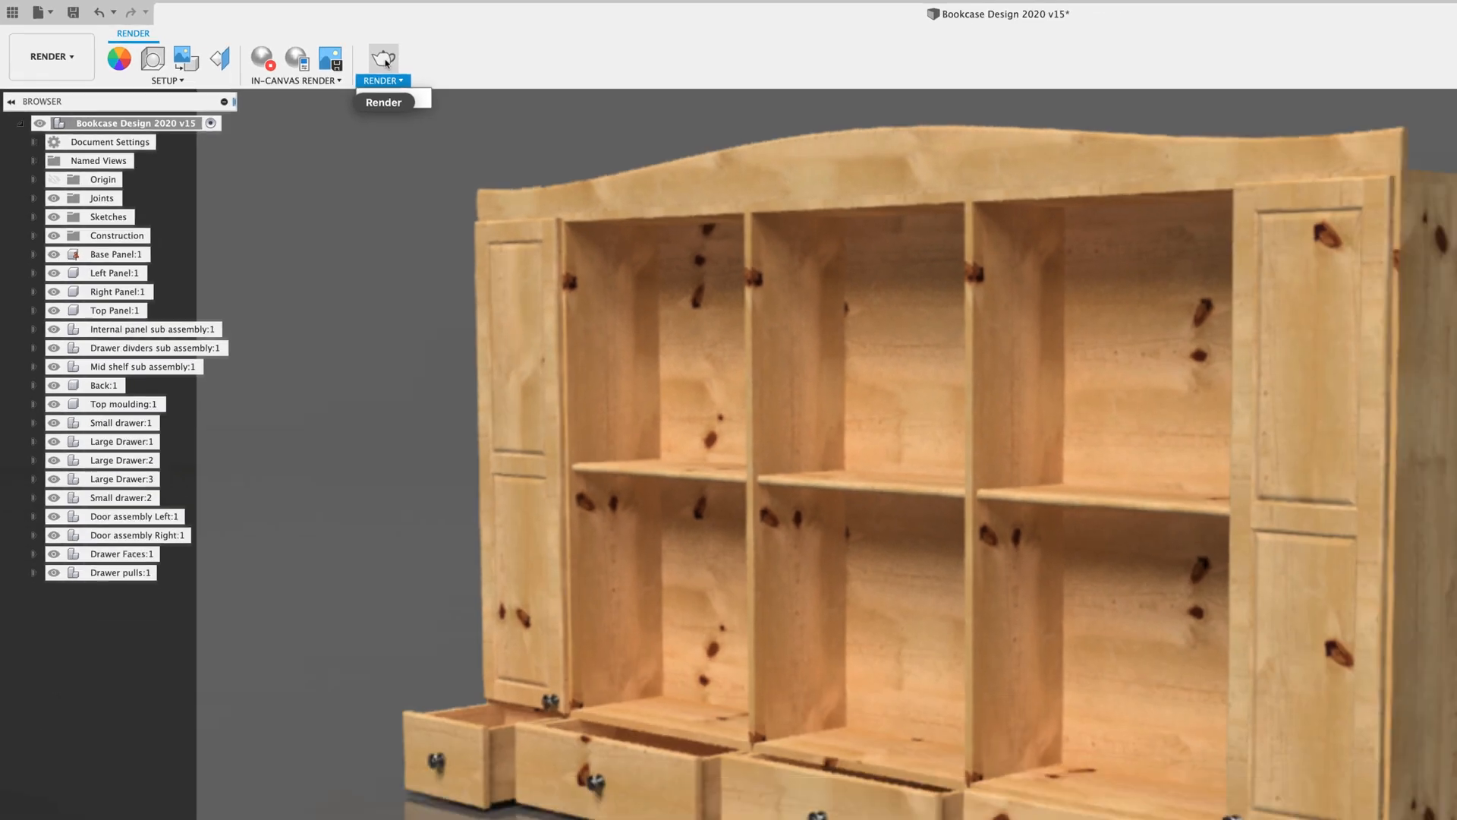
pyautogui.click(757, 191)
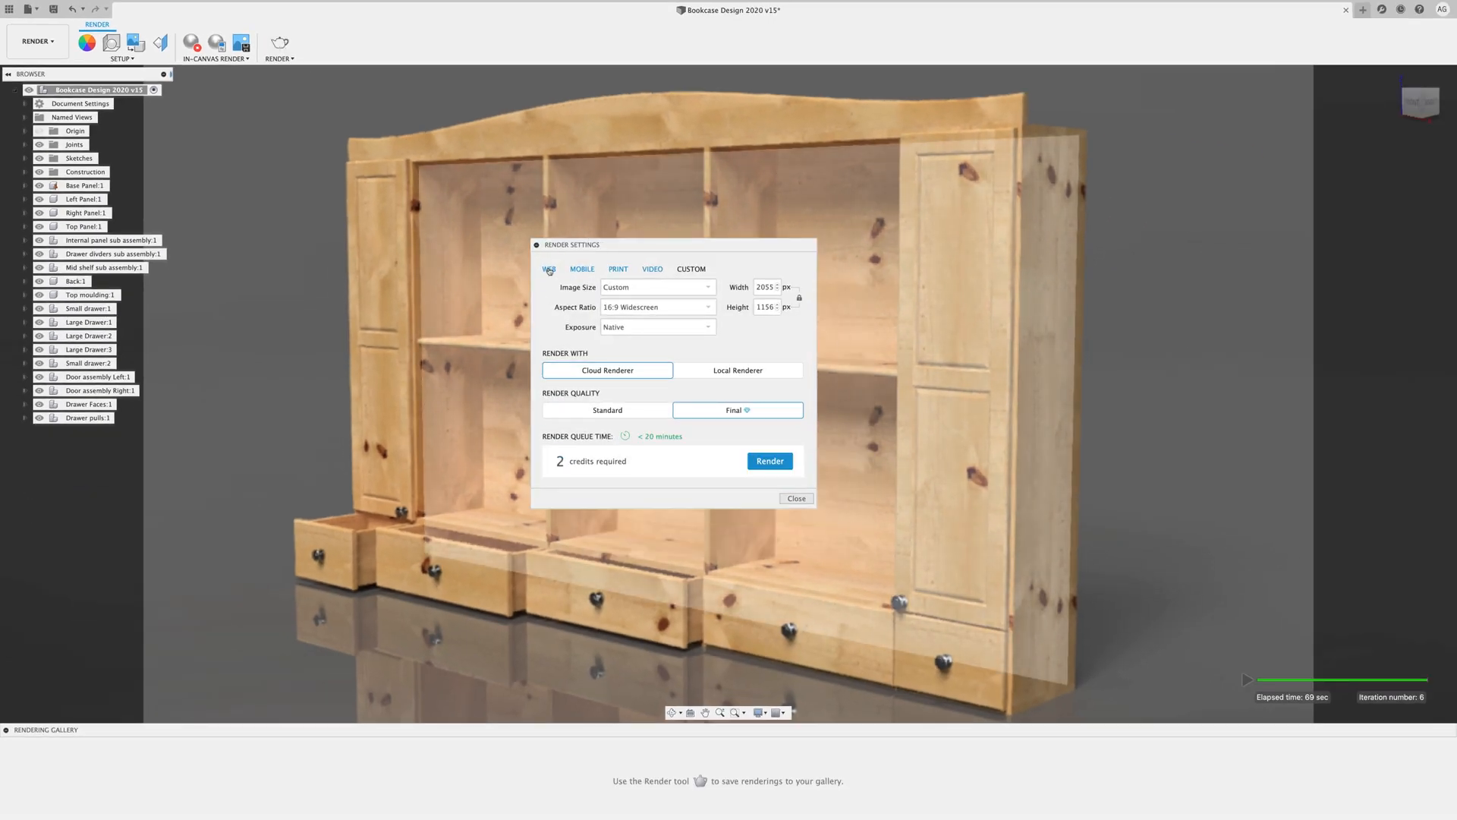
pyautogui.click(549, 270)
pyautogui.click(581, 270)
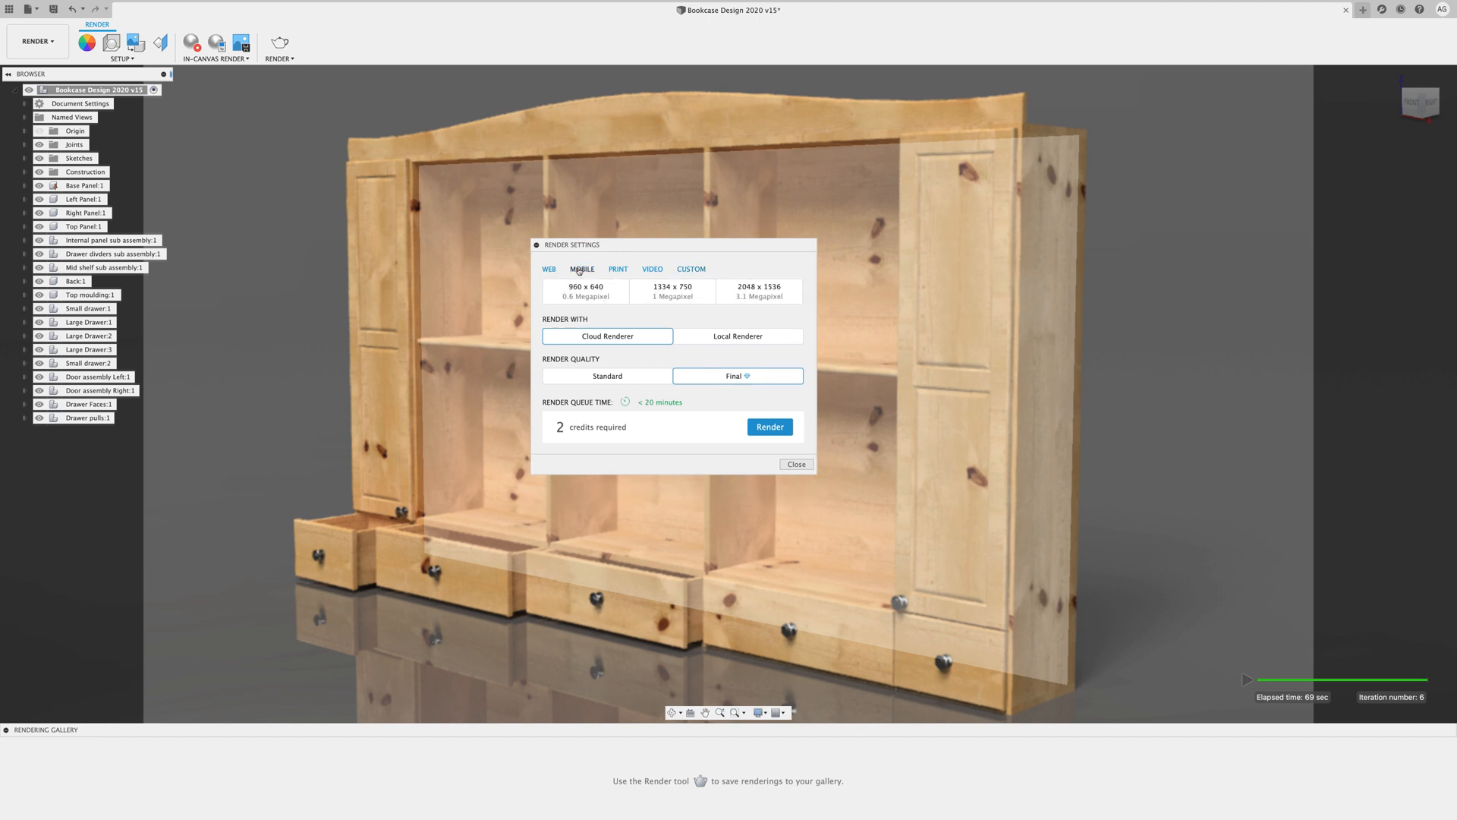
pyautogui.click(620, 271)
pyautogui.click(655, 272)
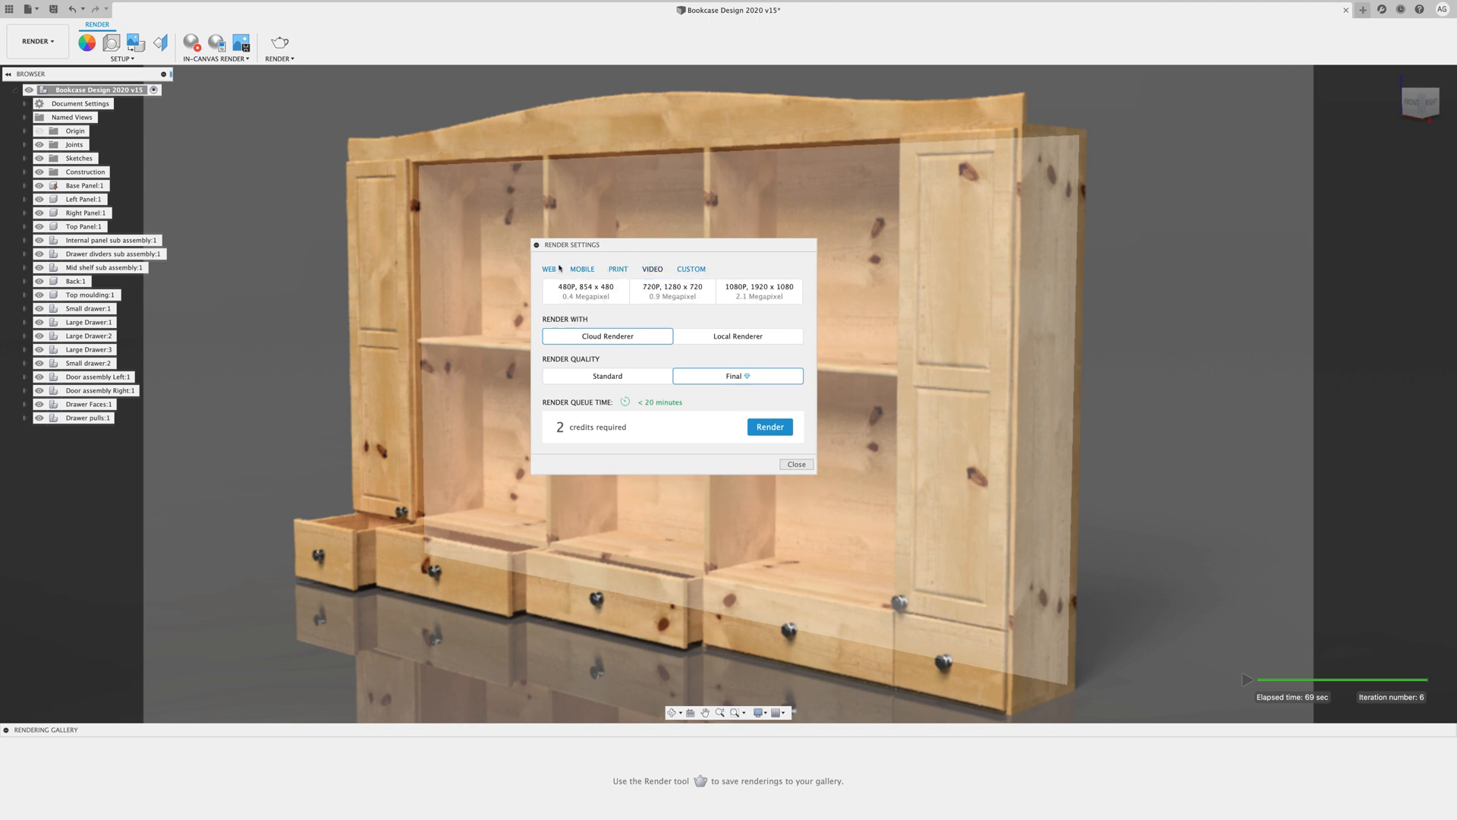
pyautogui.click(559, 269)
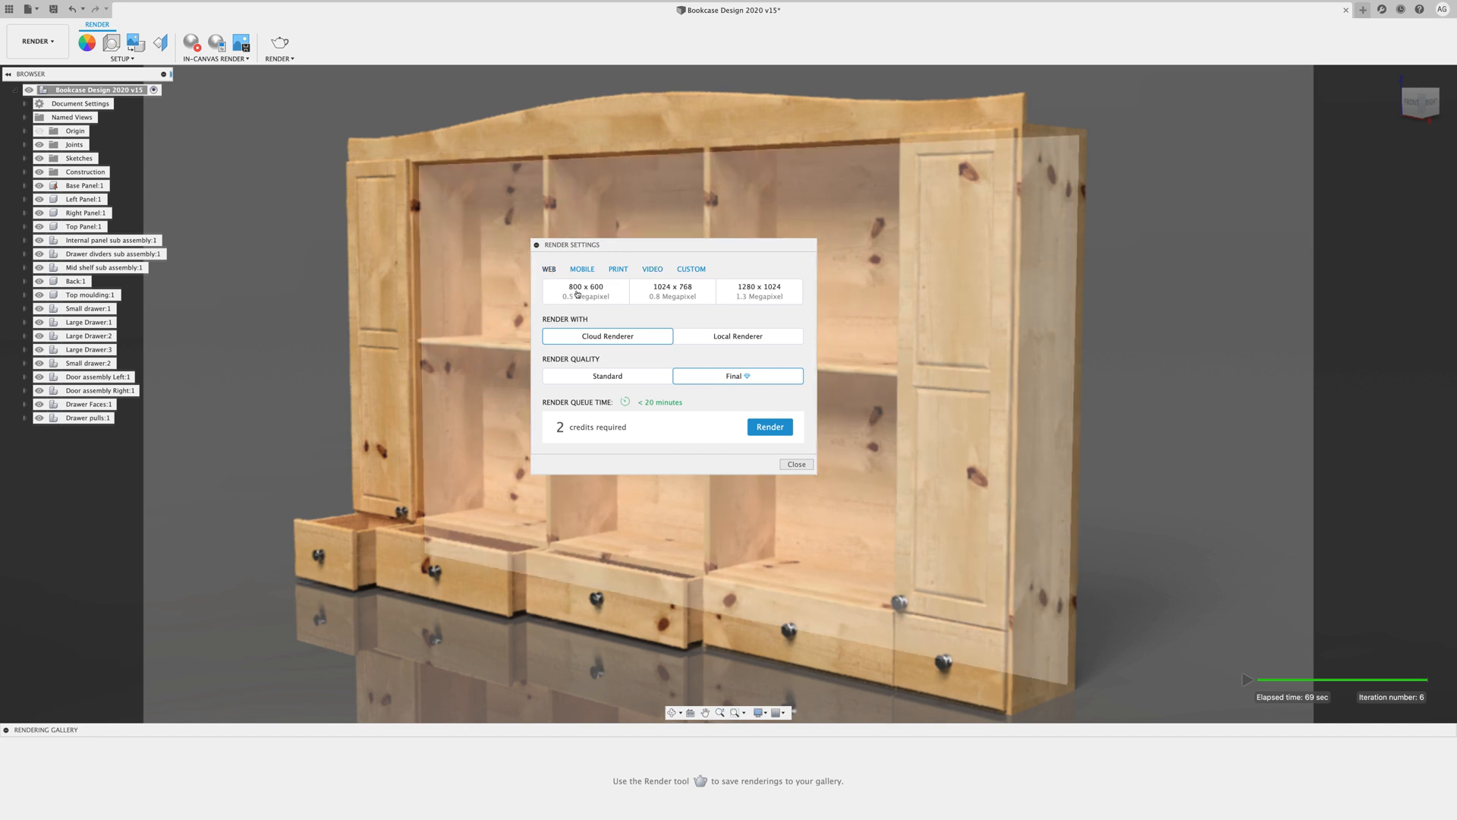
pyautogui.click(577, 293)
pyautogui.click(710, 337)
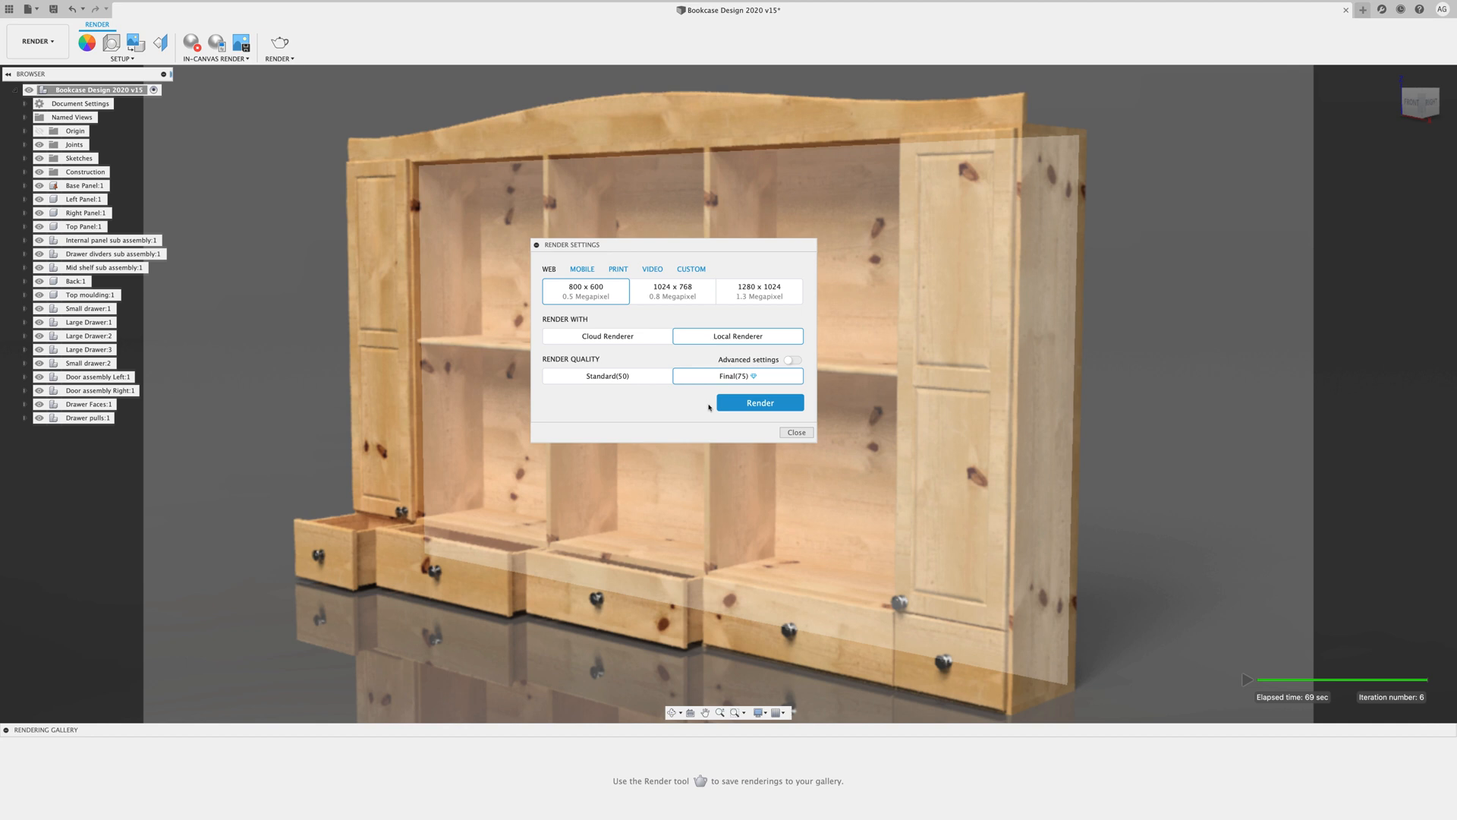
# Enable the advanced render settings and raise the render quality to 100 (Excellent)
pyautogui.moveTo(677, 246); pyautogui.dragTo(642, 239)
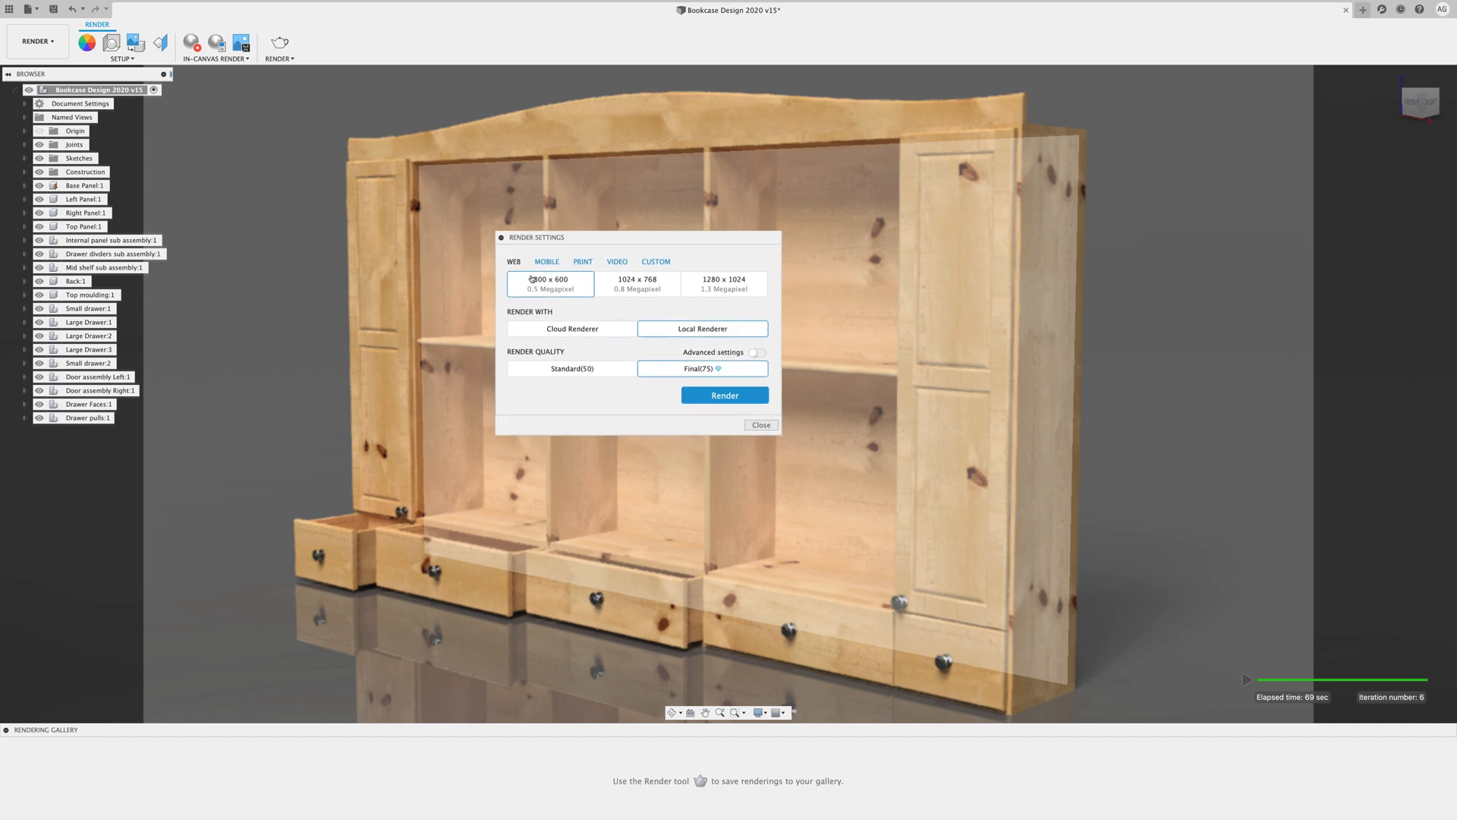
pyautogui.click(759, 352)
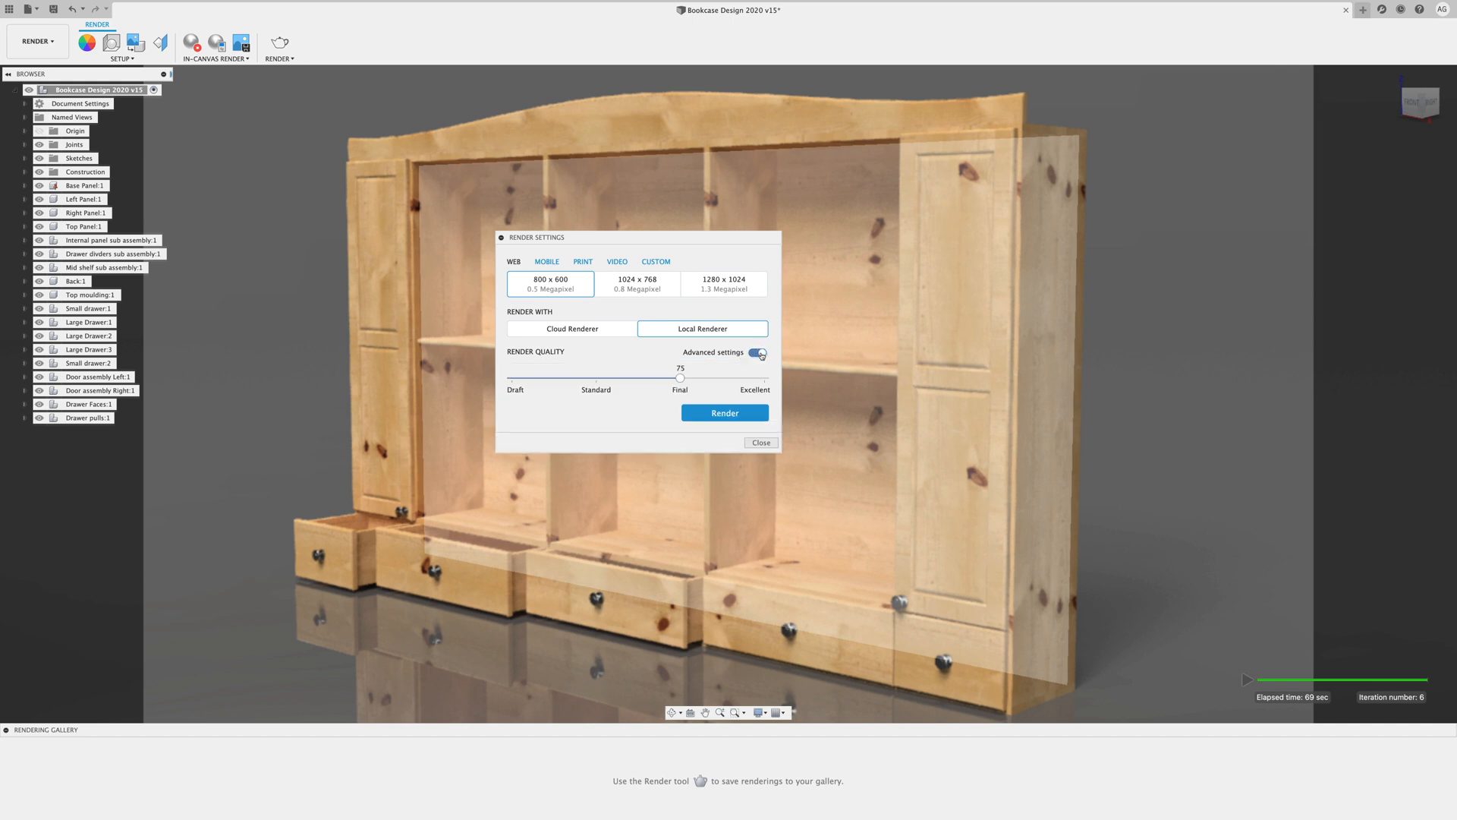
pyautogui.moveTo(680, 379); pyautogui.dragTo(769, 384)
pyautogui.moveTo(650, 248); pyautogui.dragTo(629, 248)
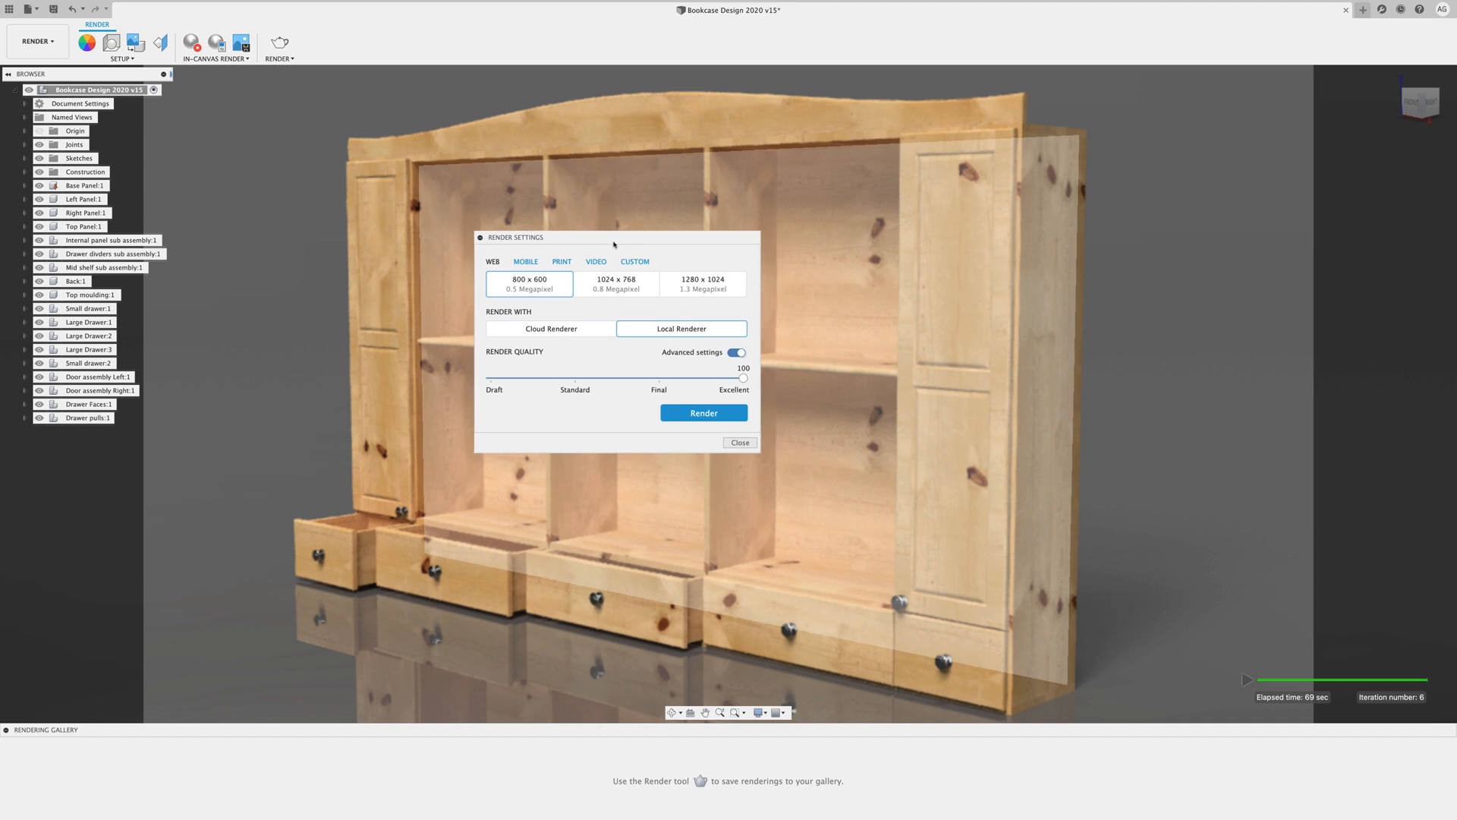
# Look through the Mobile, Print and Video size presets and switch to the custom image settings
pyautogui.click(528, 262)
pyautogui.click(561, 264)
pyautogui.click(595, 263)
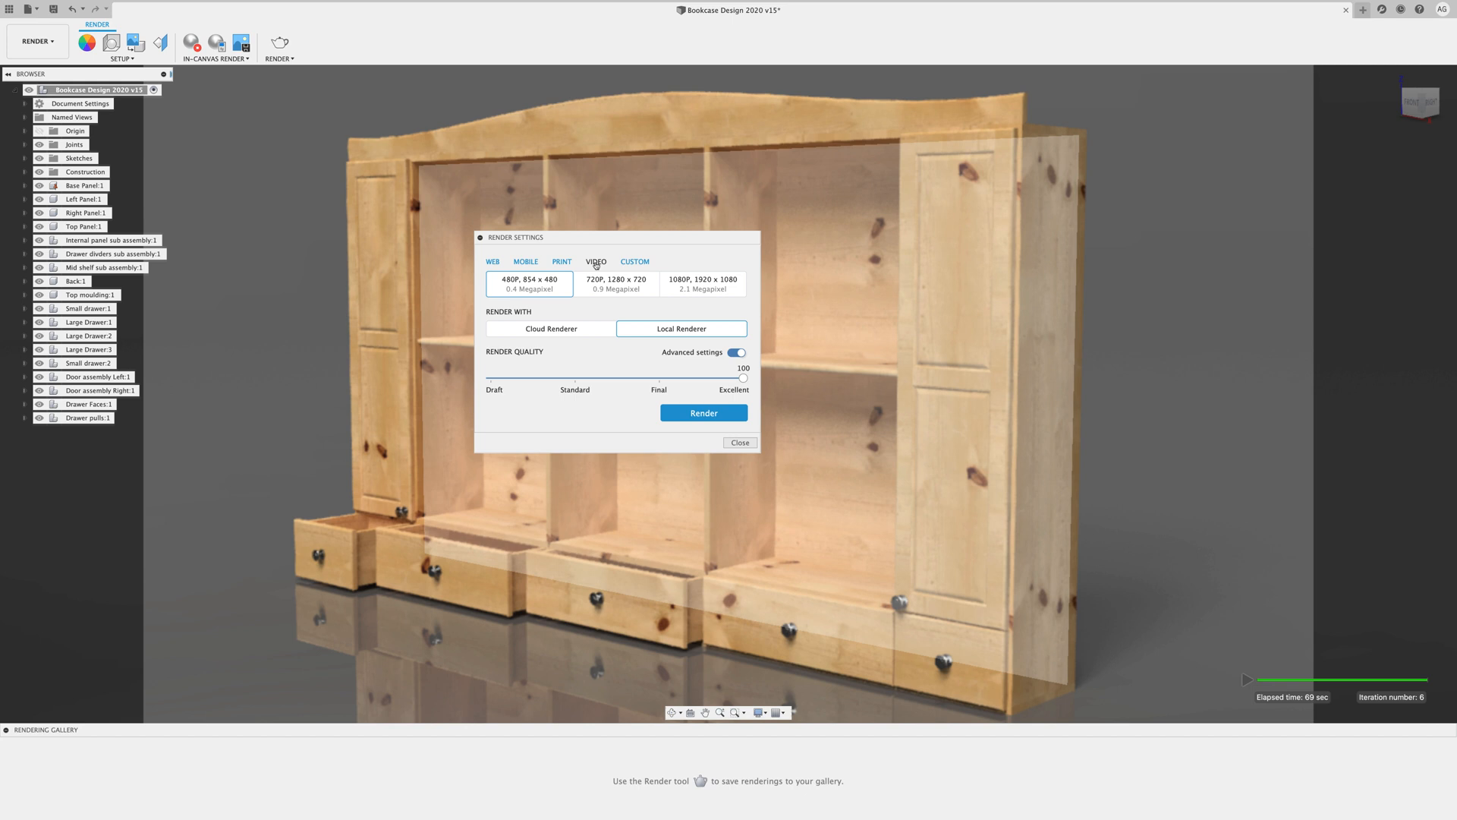
pyautogui.click(634, 263)
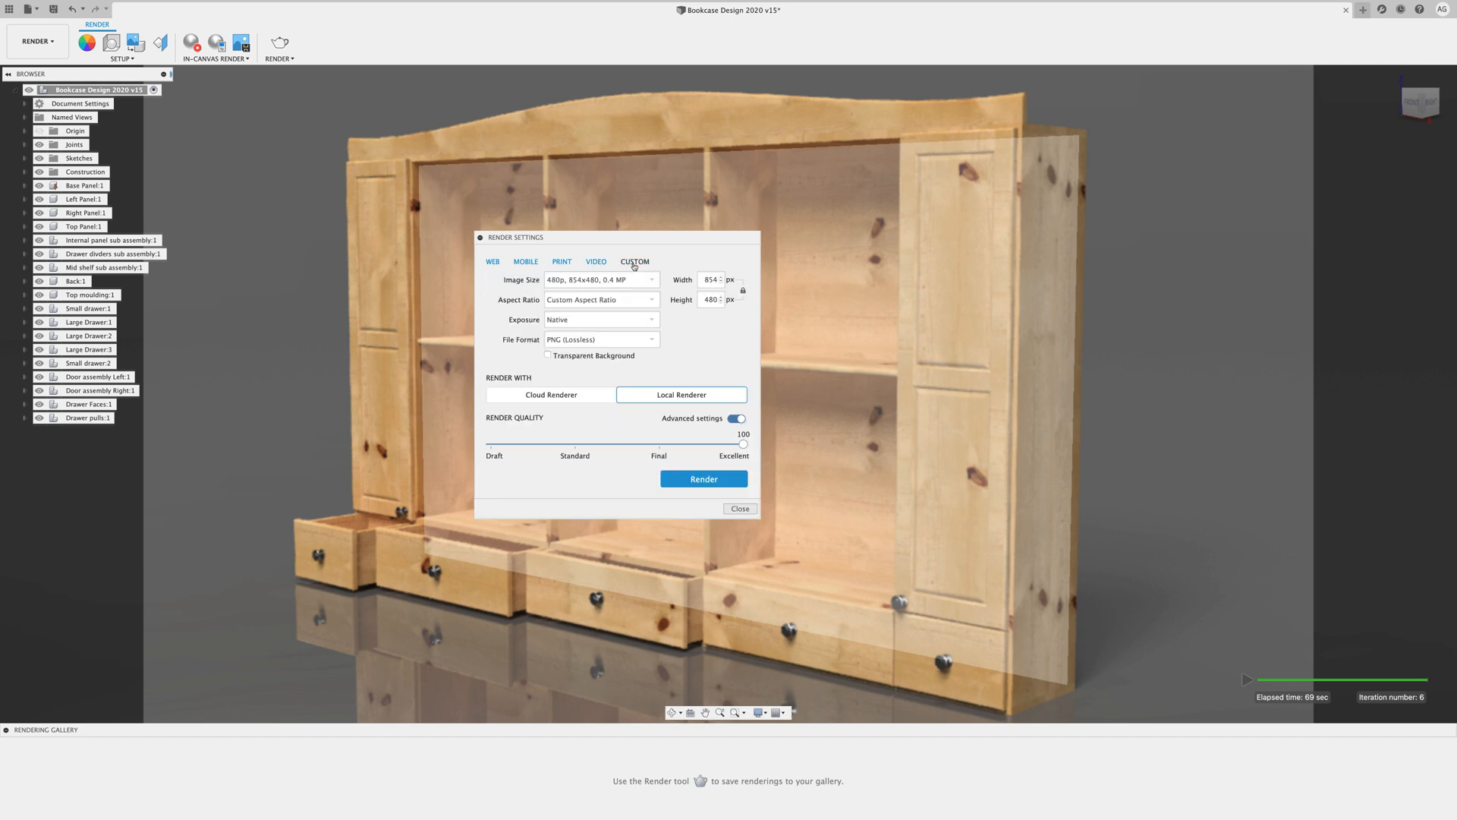
# Choose the 1080P, 1920 x 1080 video size and start the local render
pyautogui.moveTo(634, 242); pyautogui.dragTo(624, 239)
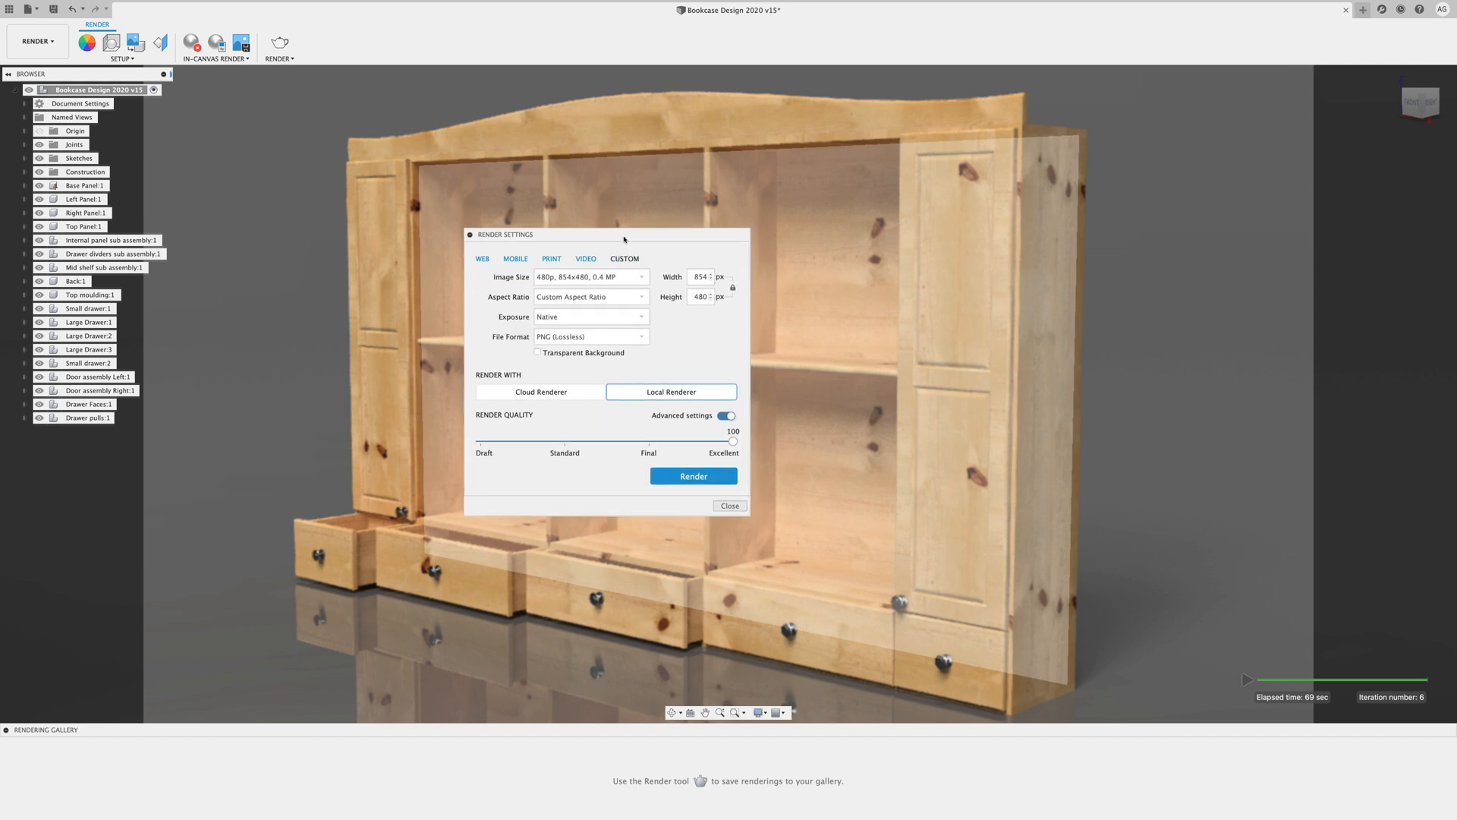
pyautogui.click(587, 263)
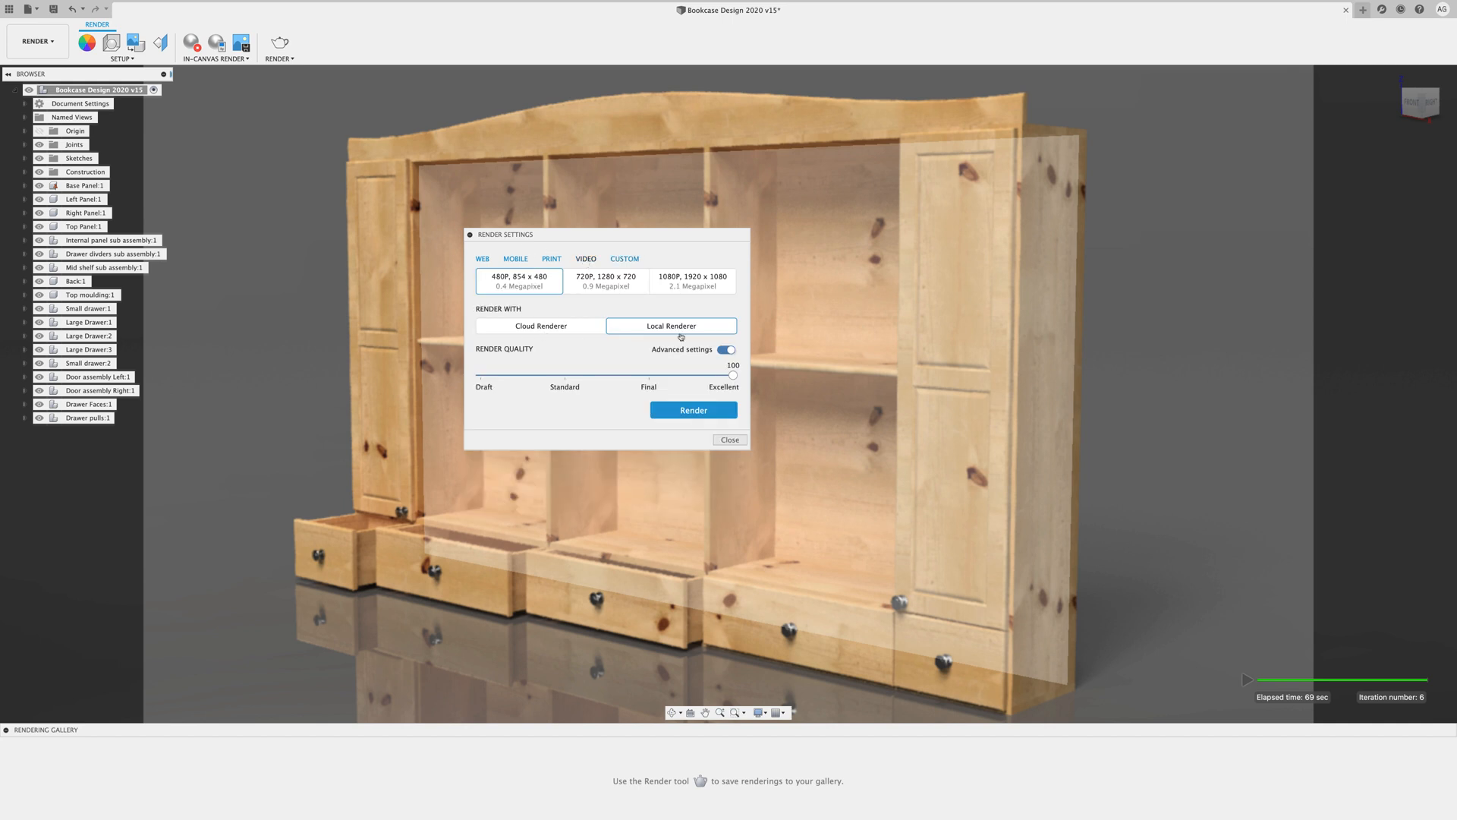
pyautogui.click(680, 283)
pyautogui.moveTo(676, 238); pyautogui.dragTo(698, 228)
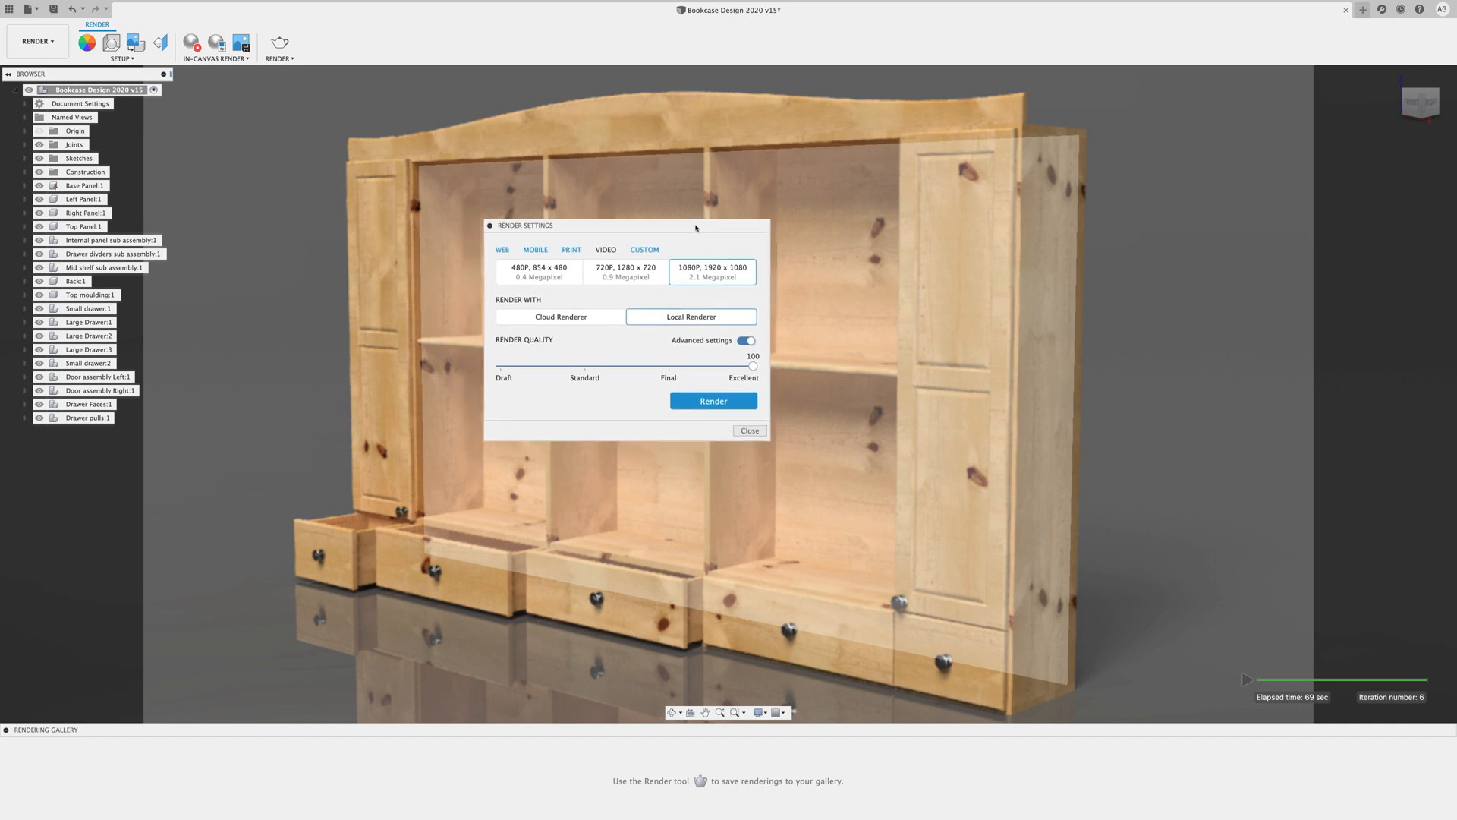
pyautogui.click(709, 403)
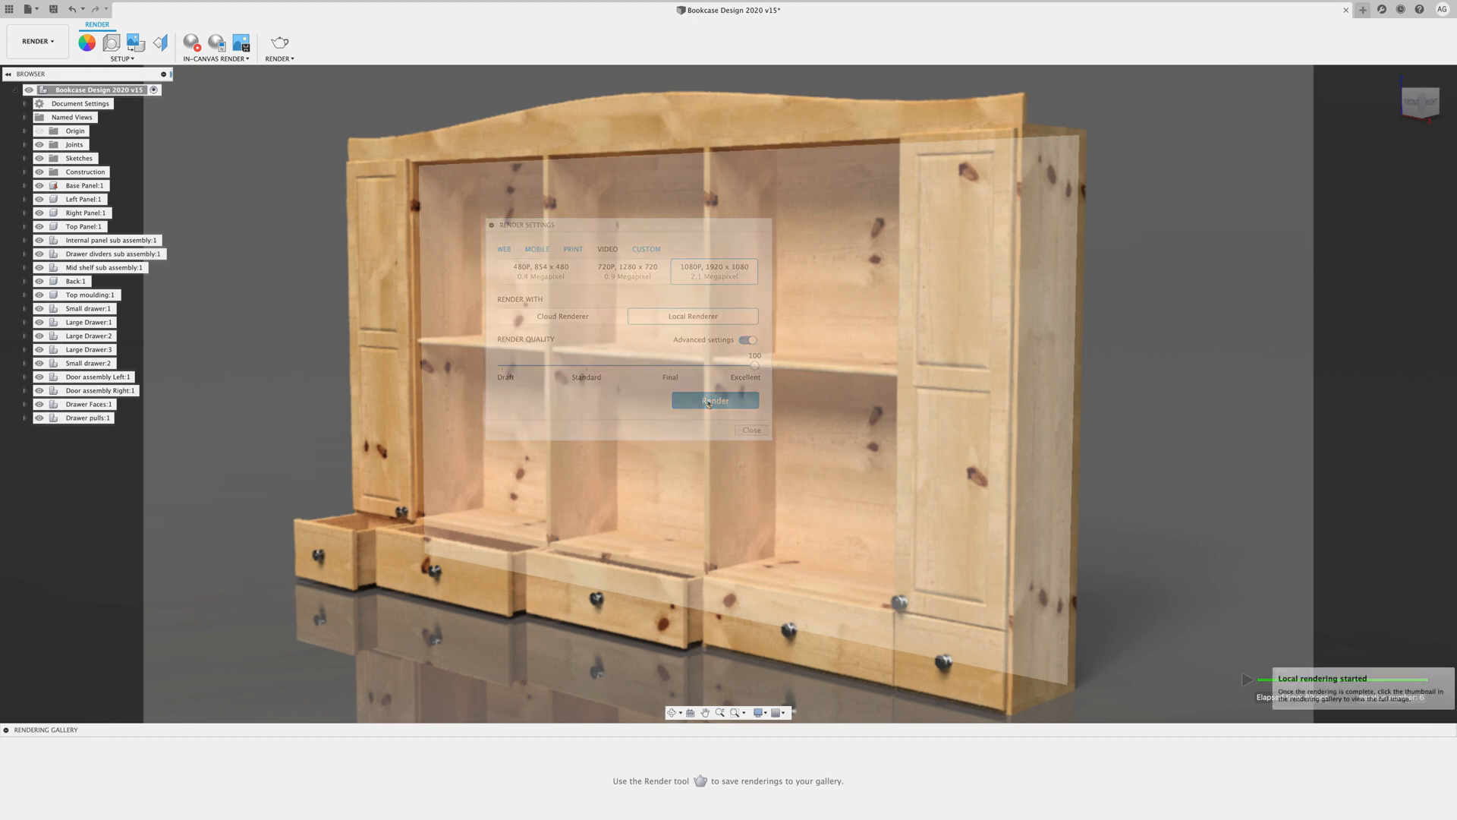
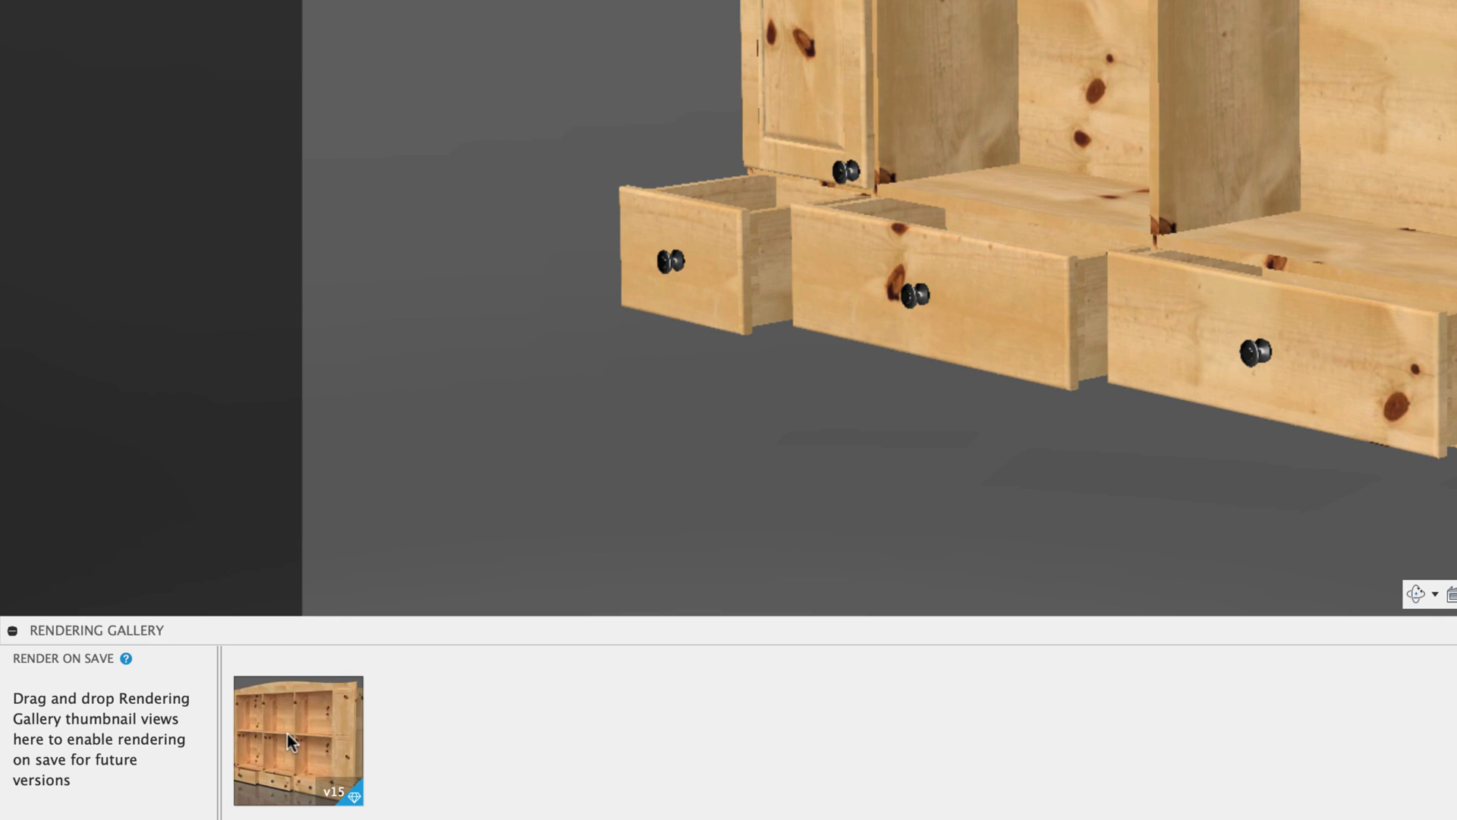
# Open the finished bookcase render from the gallery and examine its turntable render and post-processing options
pyautogui.click(263, 744)
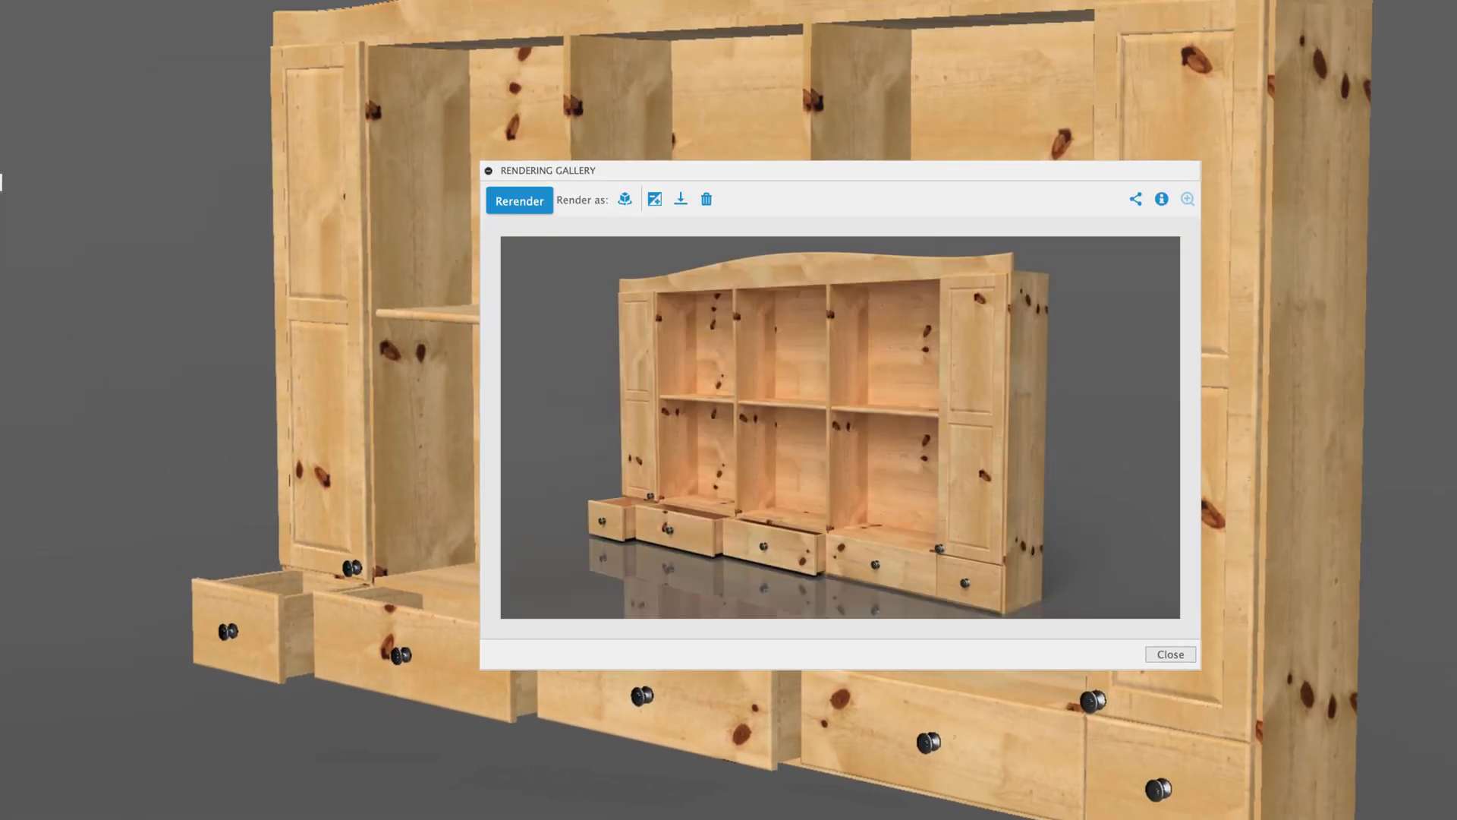
pyautogui.moveTo(774, 180); pyautogui.dragTo(740, 190)
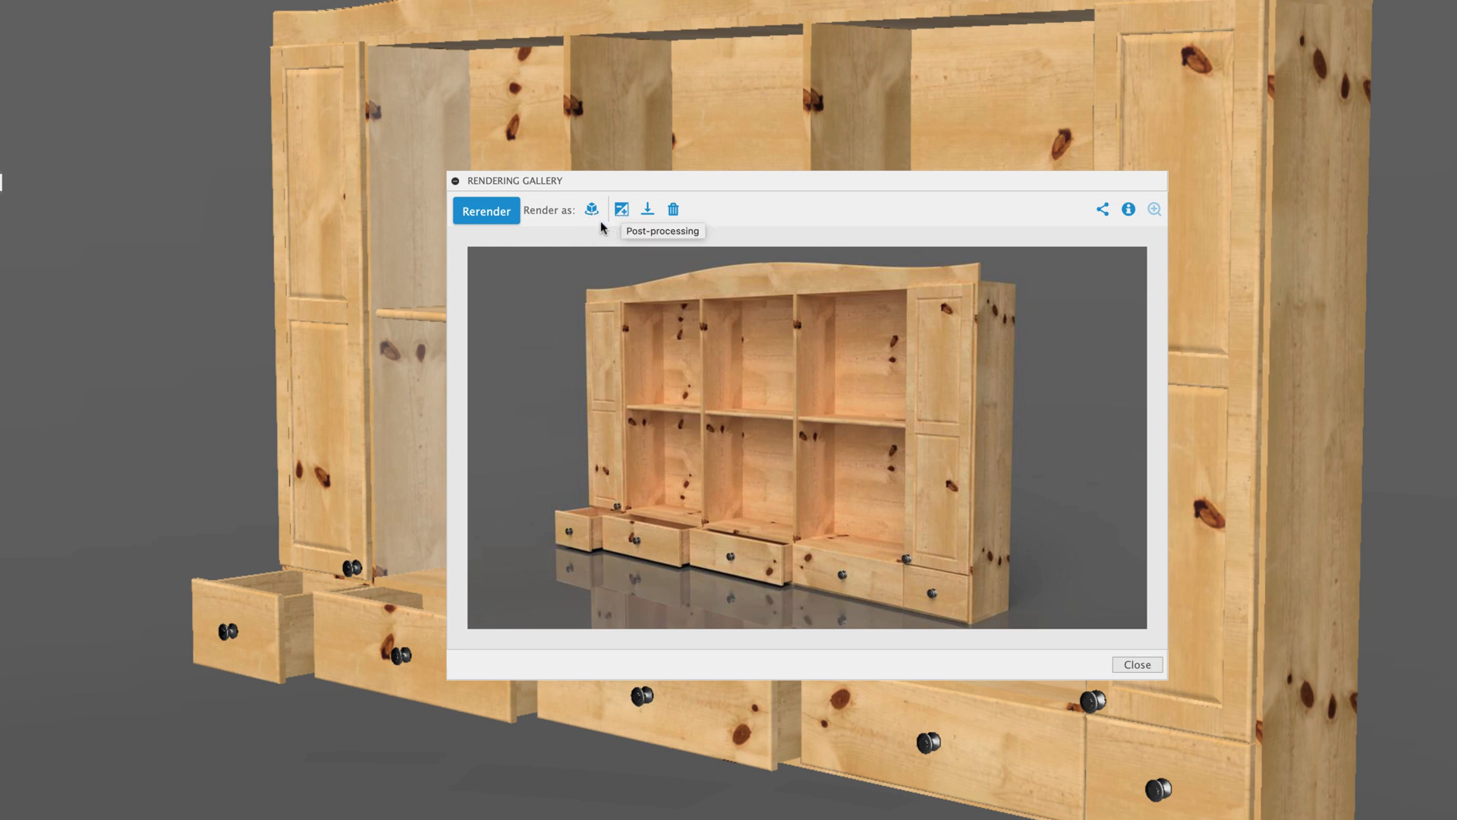
pyautogui.click(593, 212)
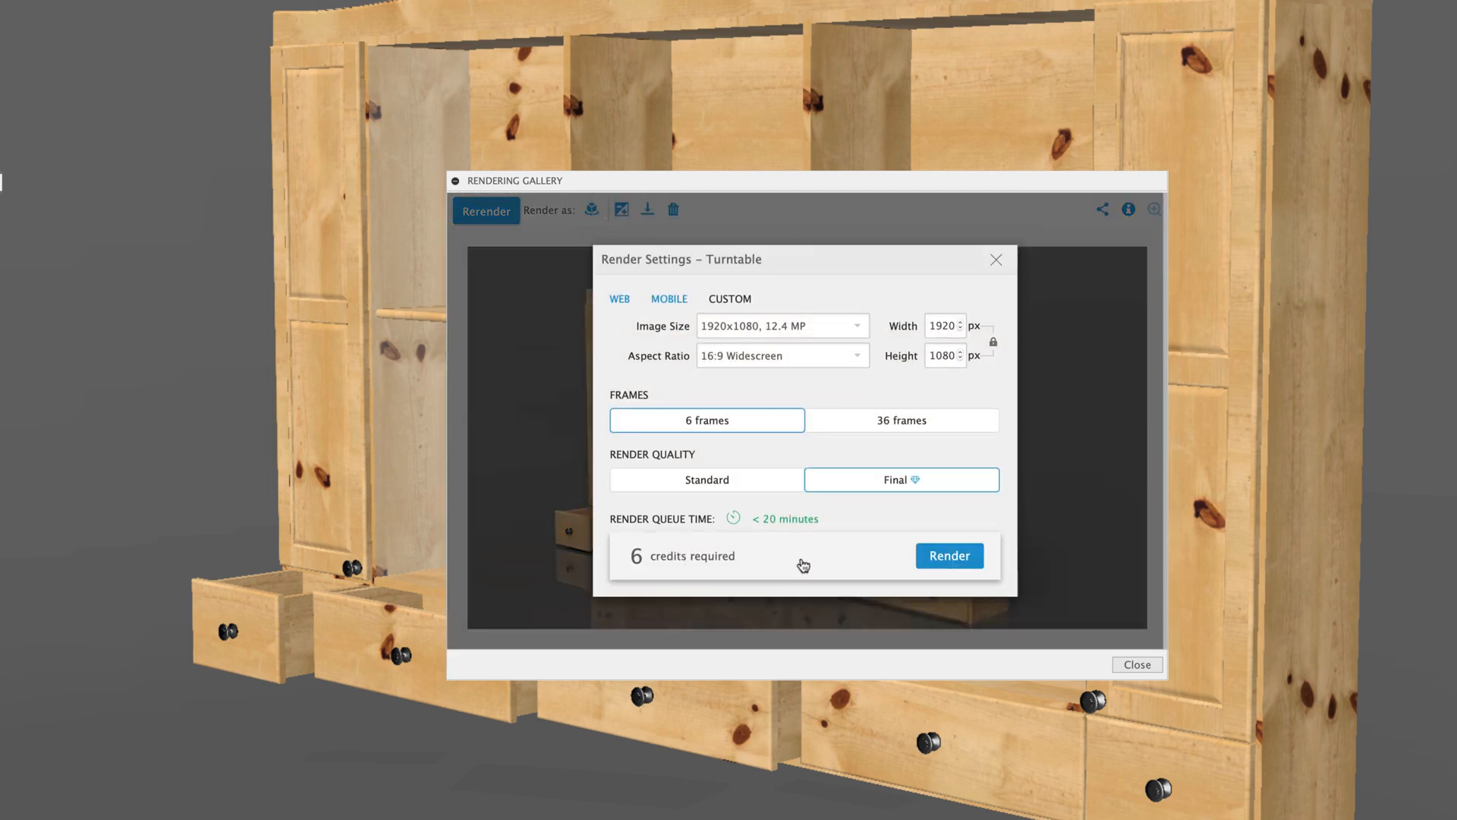
pyautogui.click(996, 262)
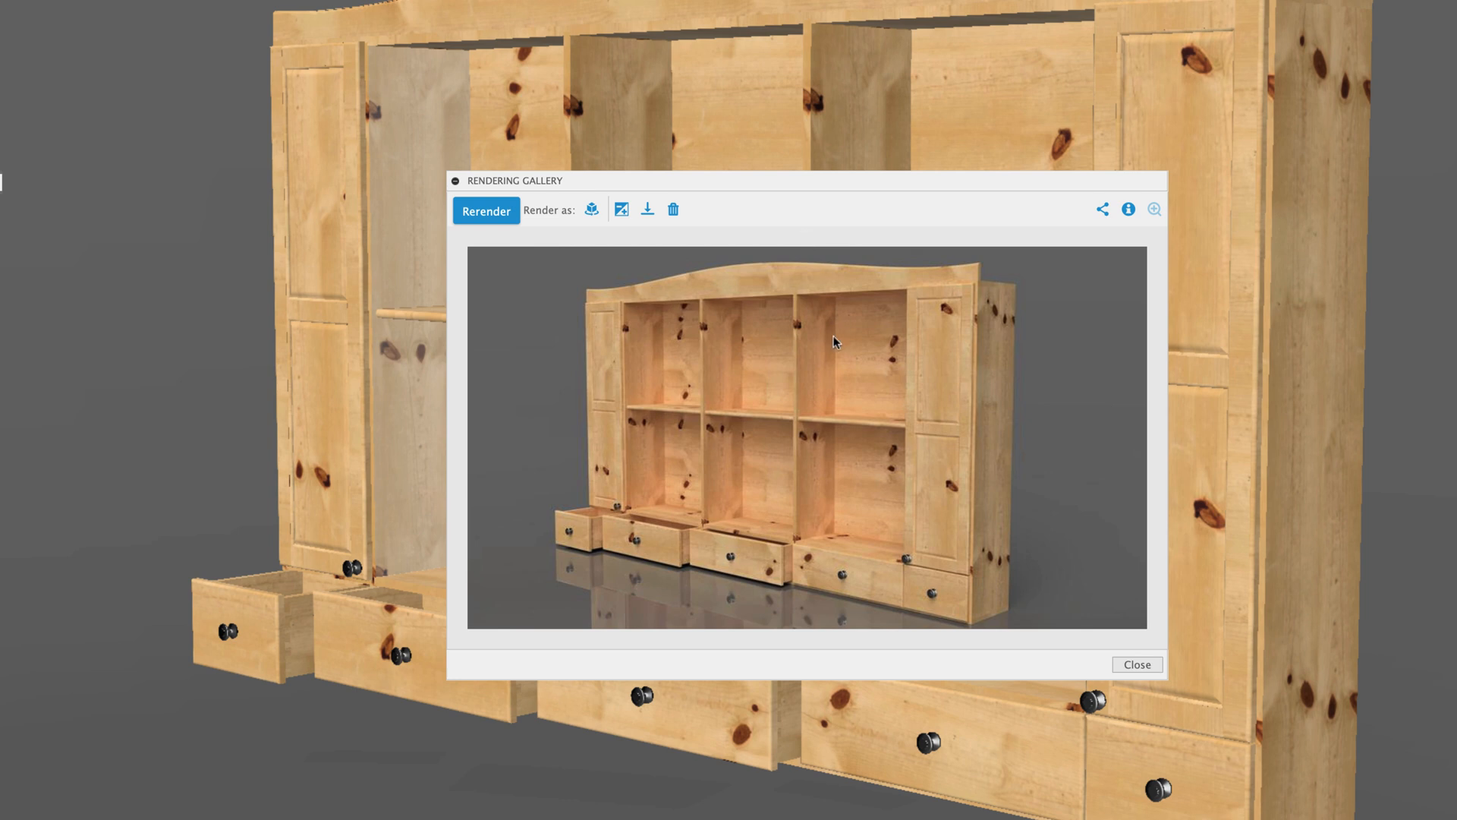
pyautogui.click(622, 216)
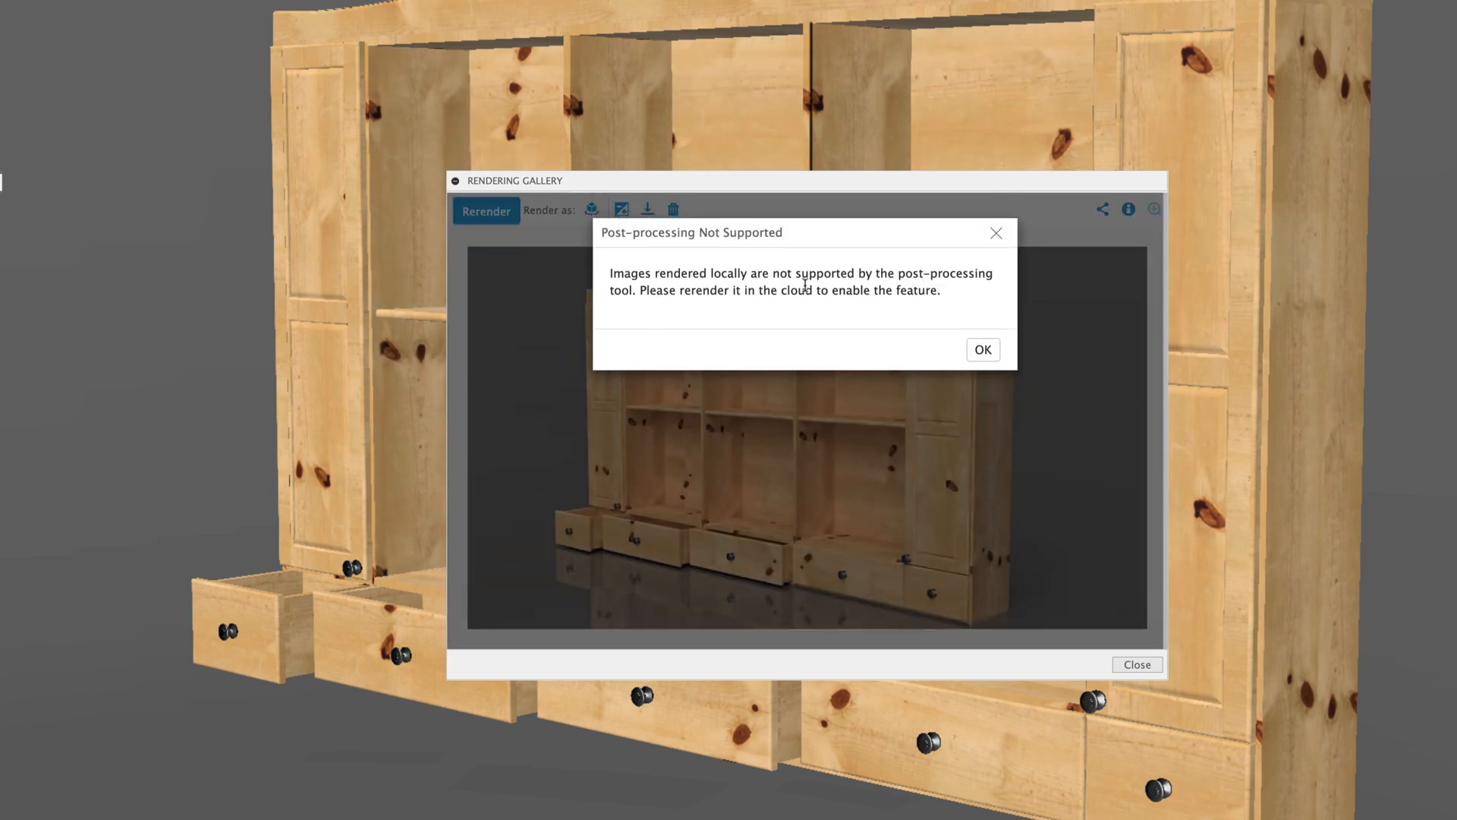
pyautogui.click(996, 233)
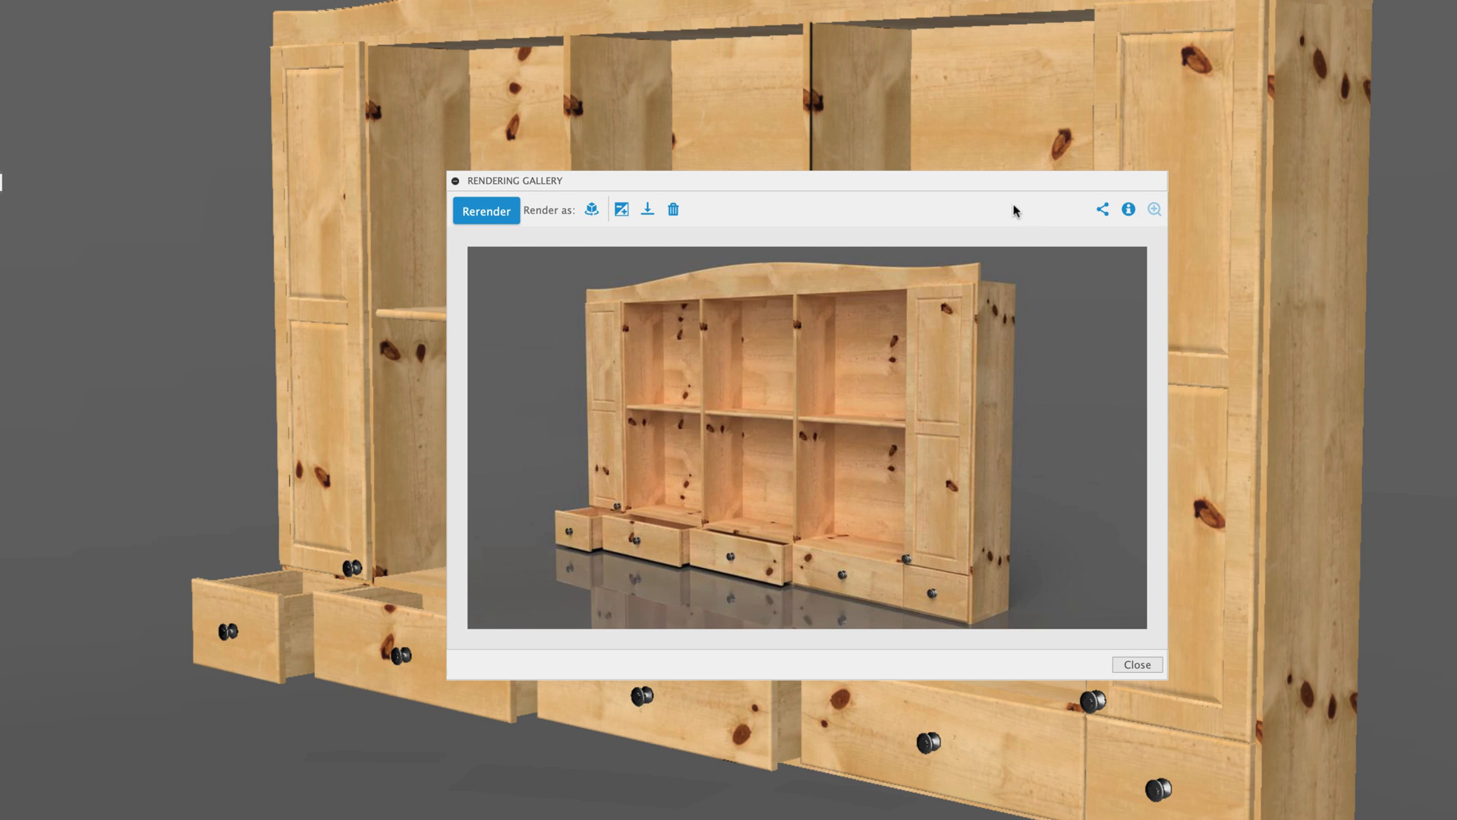
# Download the rendered bookcase image and save it to the Desktop folder
pyautogui.moveTo(954, 187); pyautogui.dragTo(985, 176)
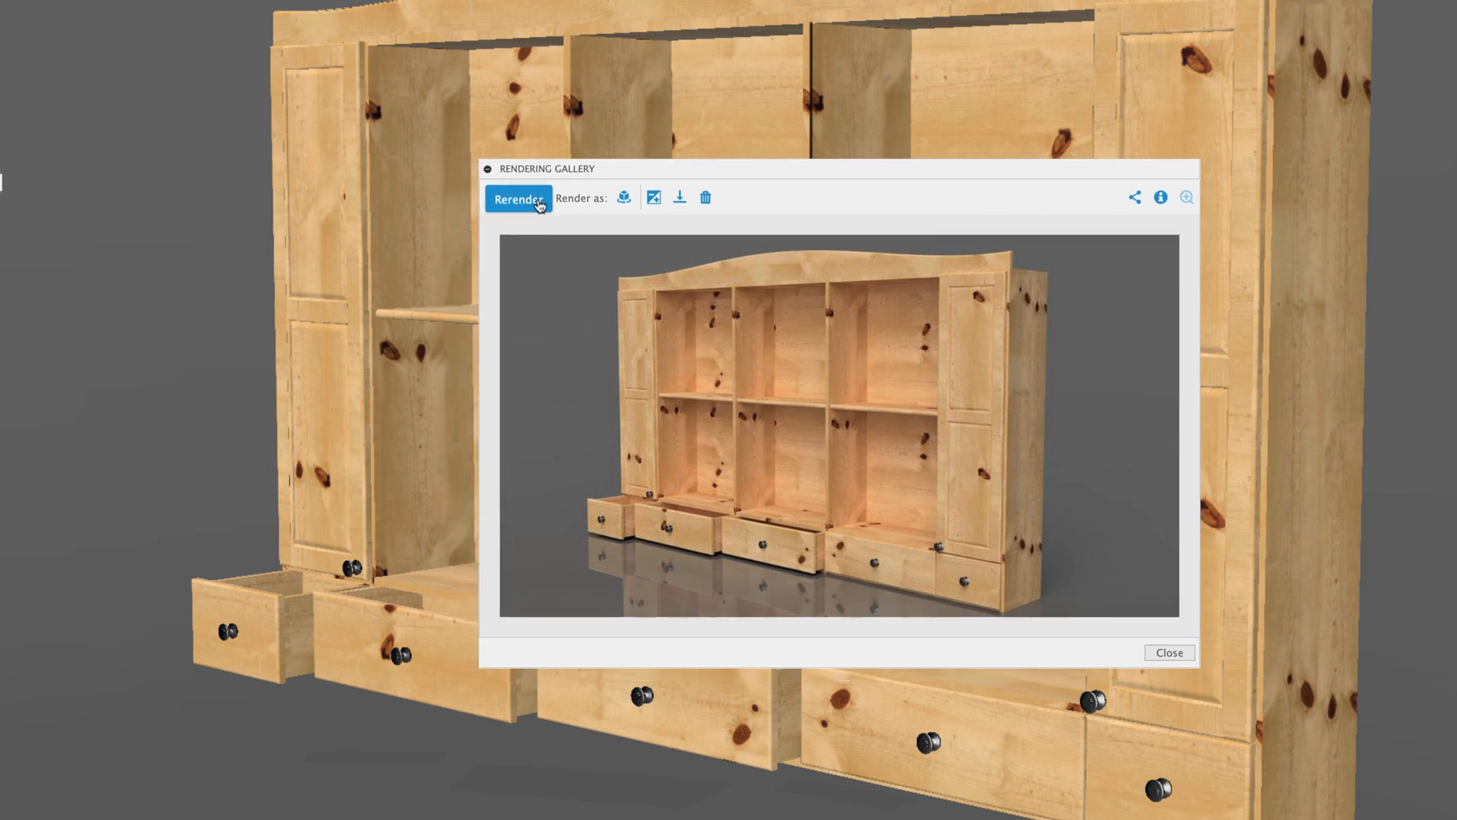
pyautogui.click(681, 199)
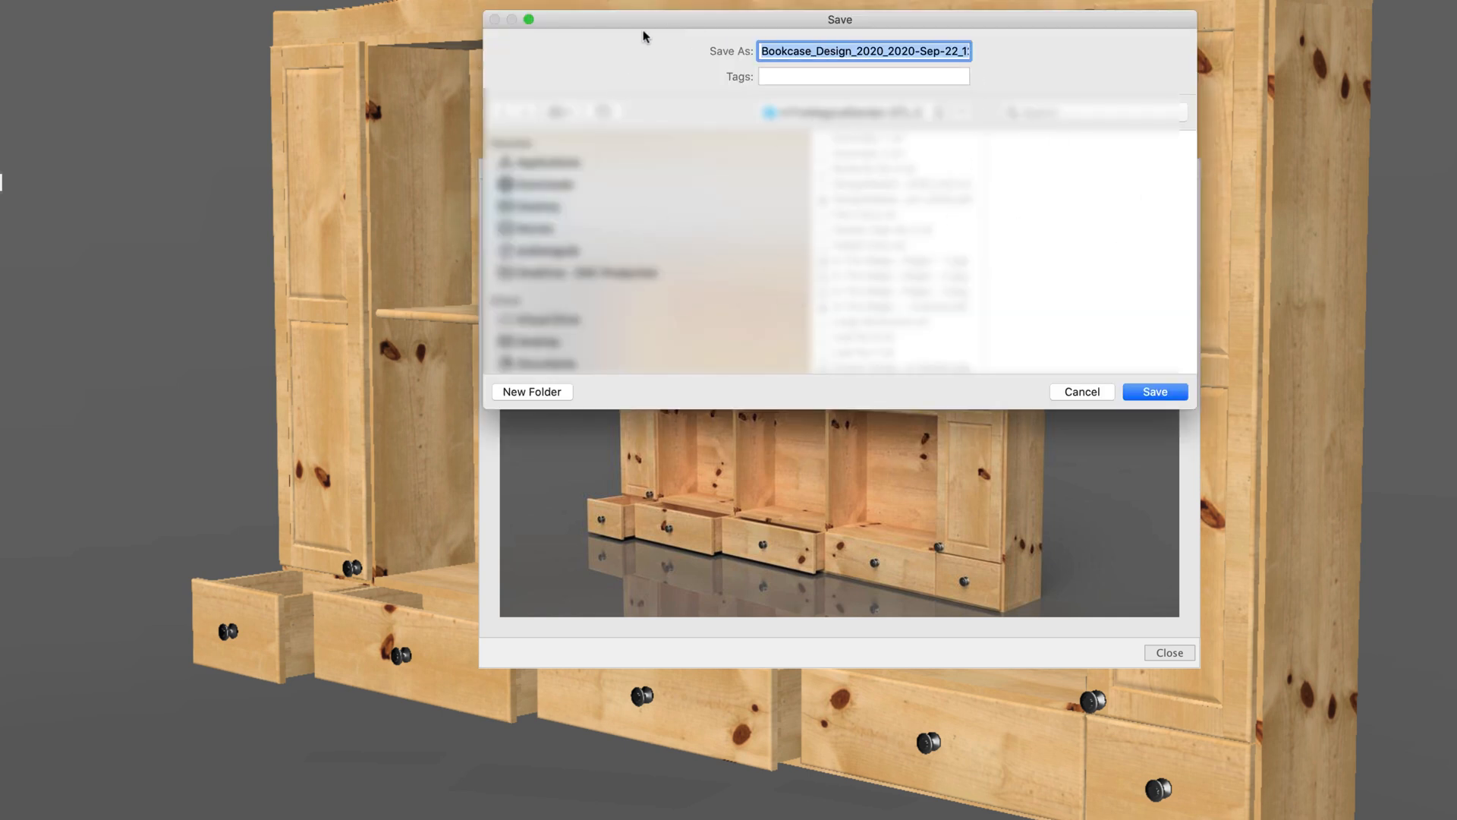
pyautogui.click(537, 205)
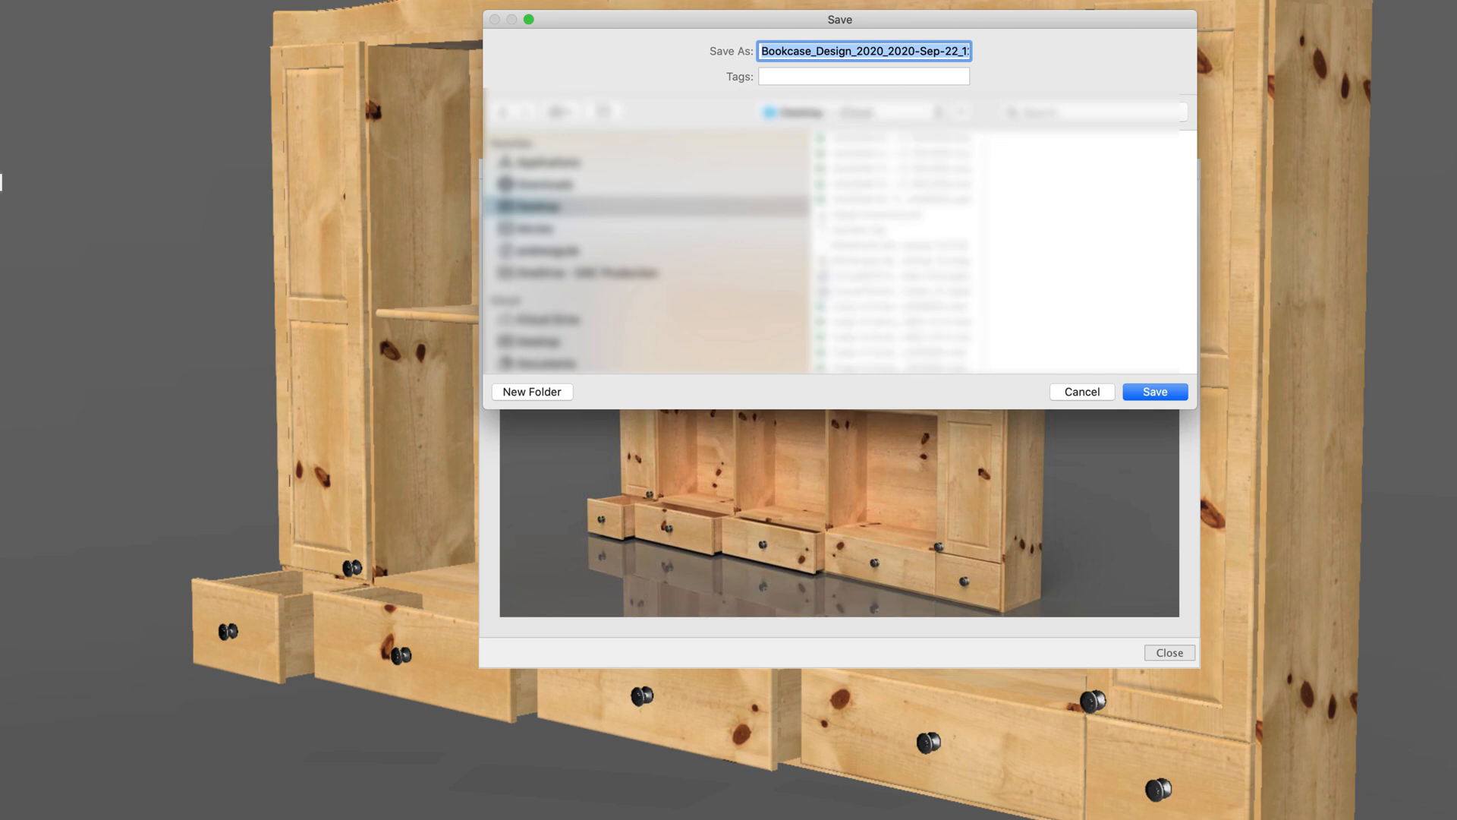
pyautogui.click(1165, 392)
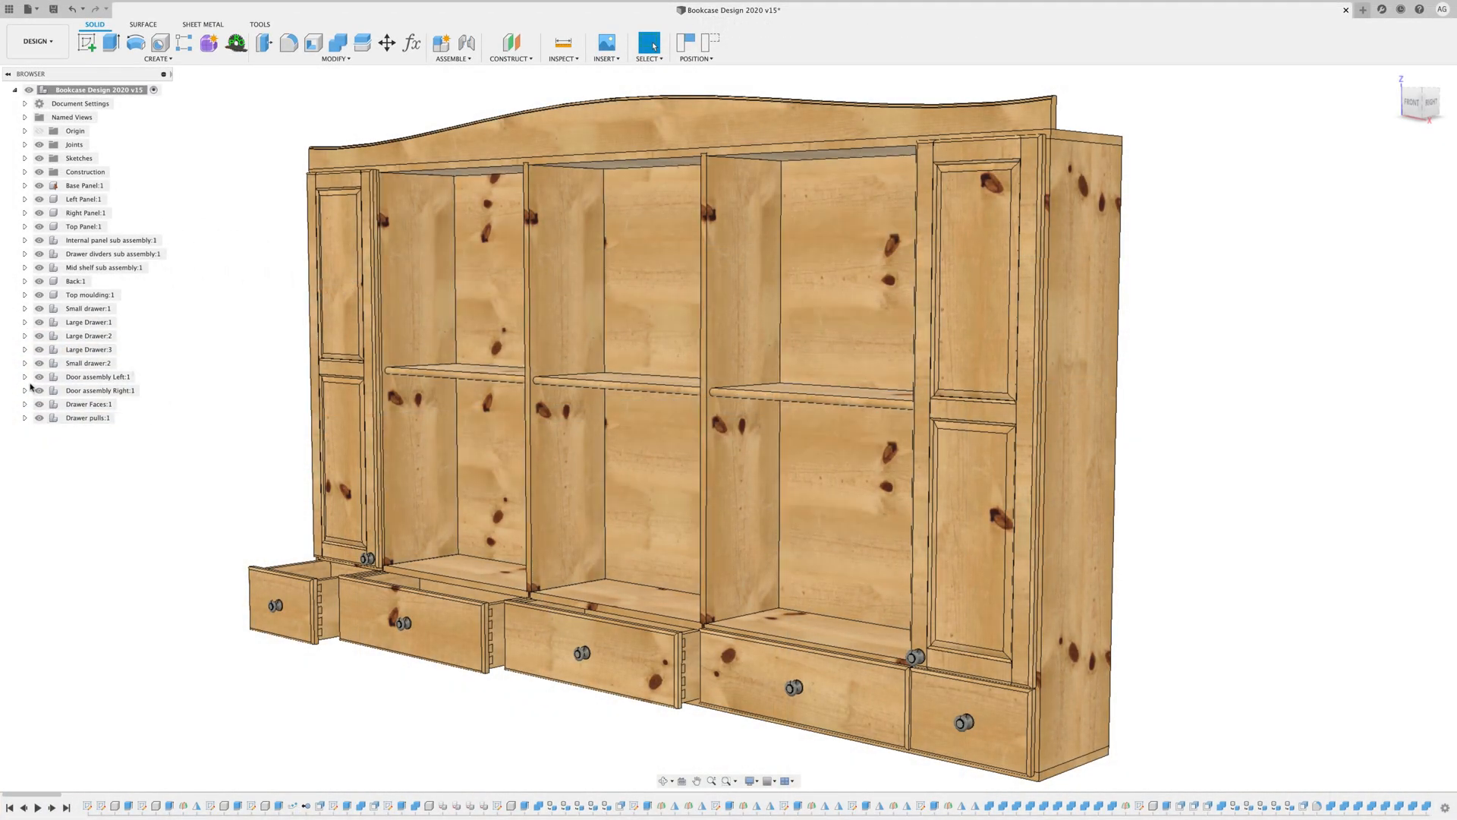
# Apply the 3D Mahogany - Glossy appearance to the Raised Panel Base component in the left door assembly
pyautogui.click(25, 377)
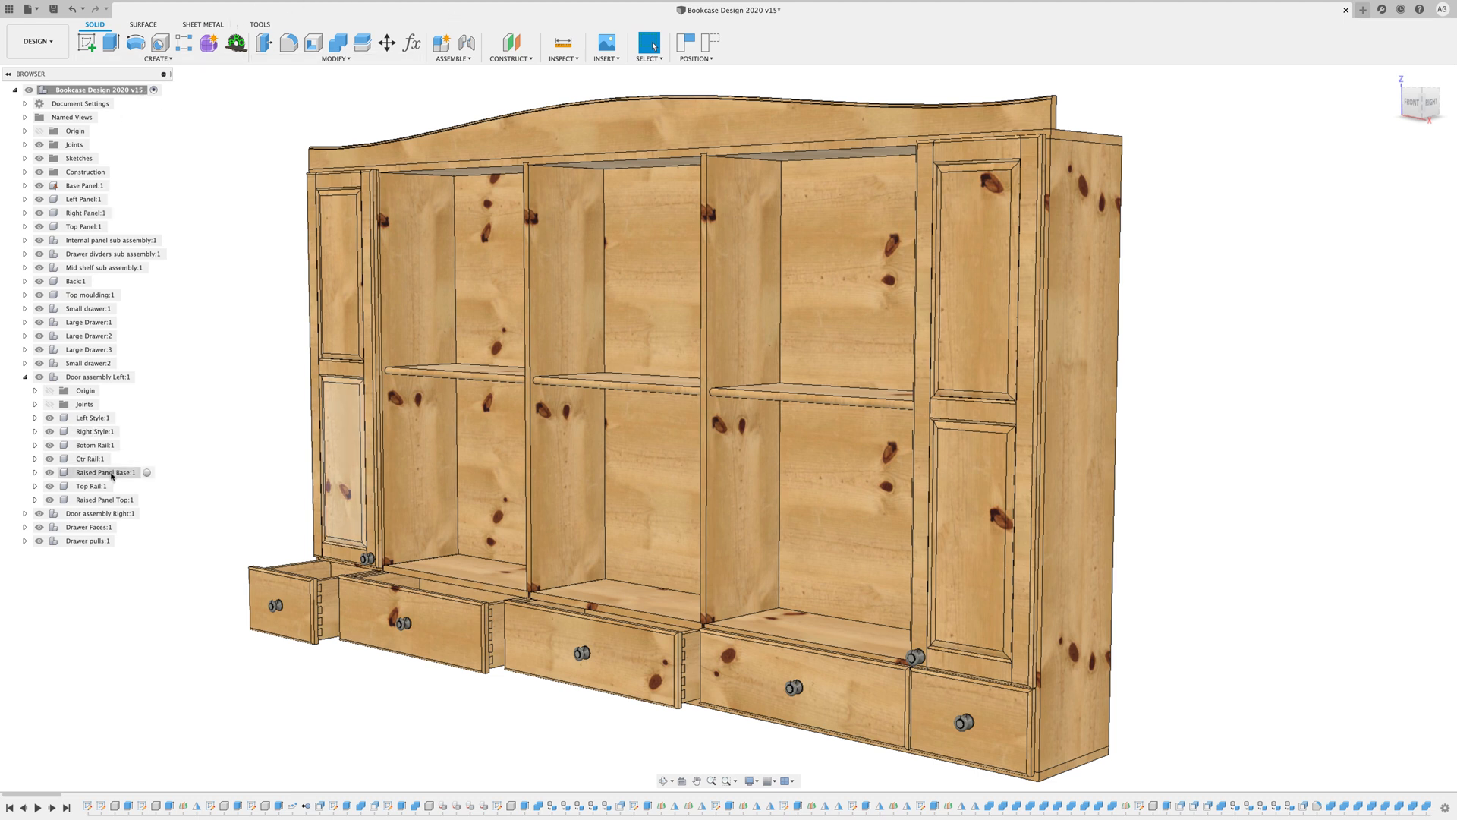
pyautogui.rightClick(111, 476)
pyautogui.click(148, 289)
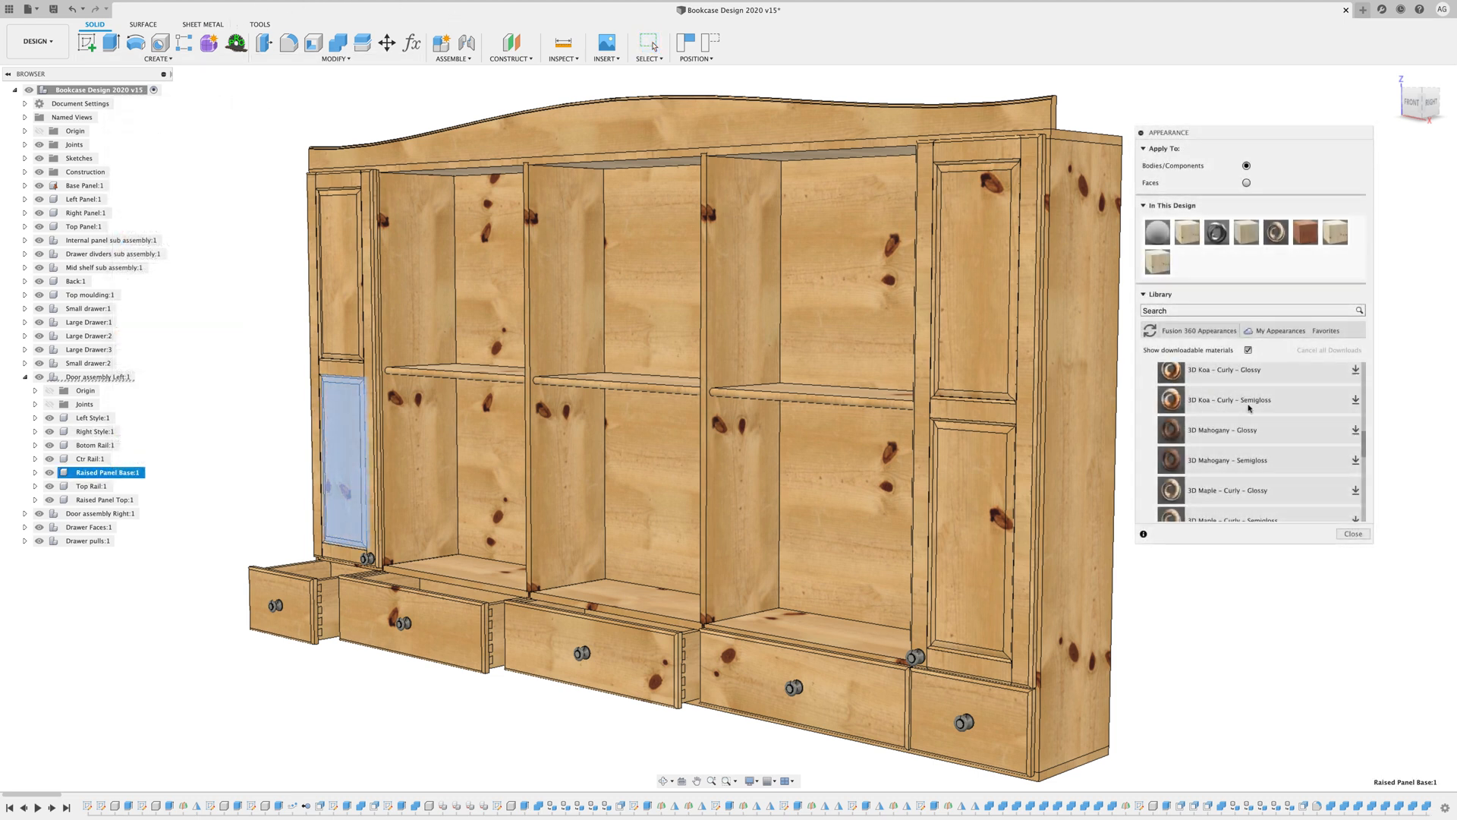
pyautogui.scroll(-2, 1330, 397)
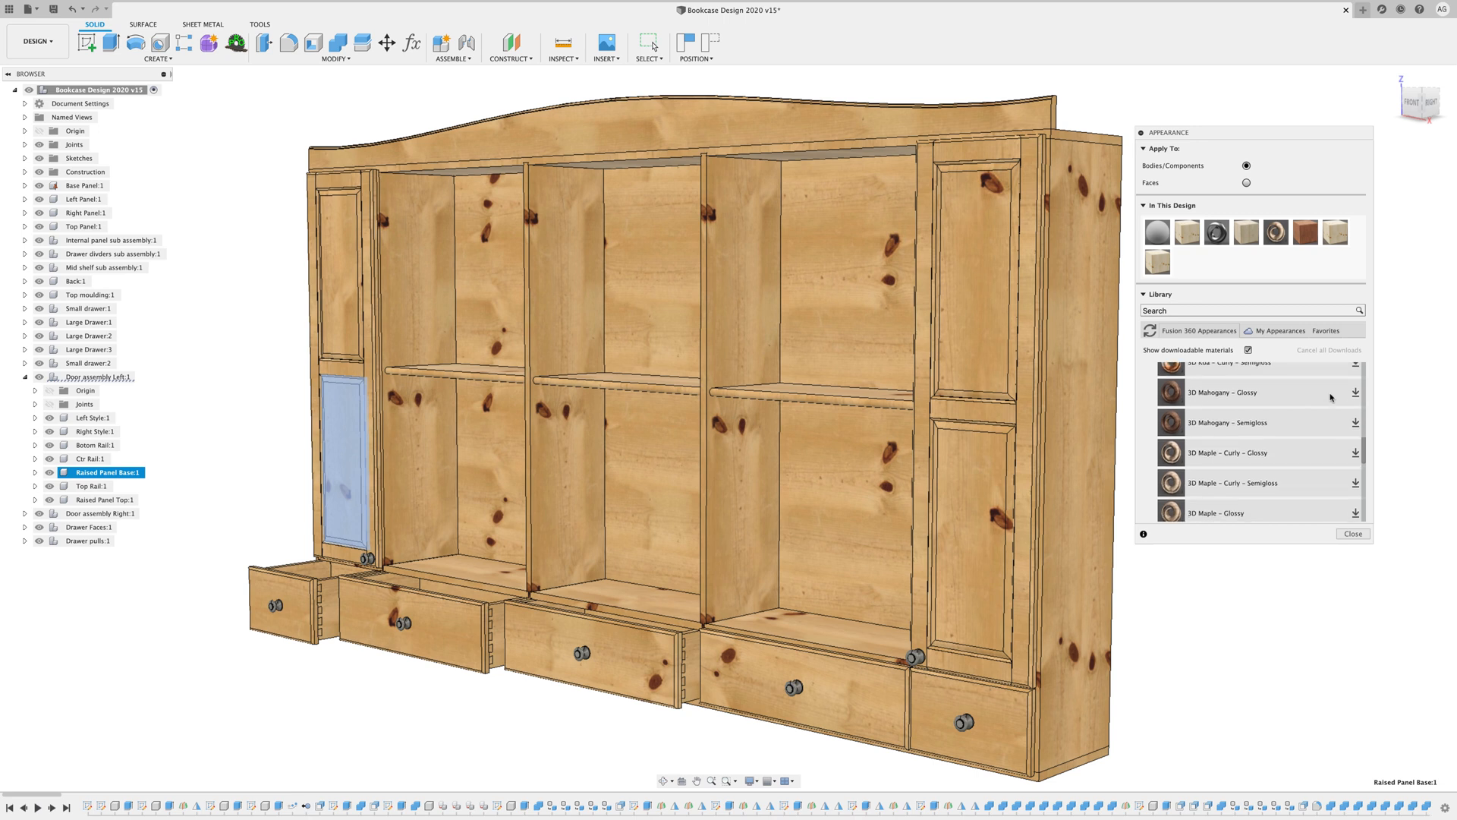
pyautogui.scroll(2, 1334, 456)
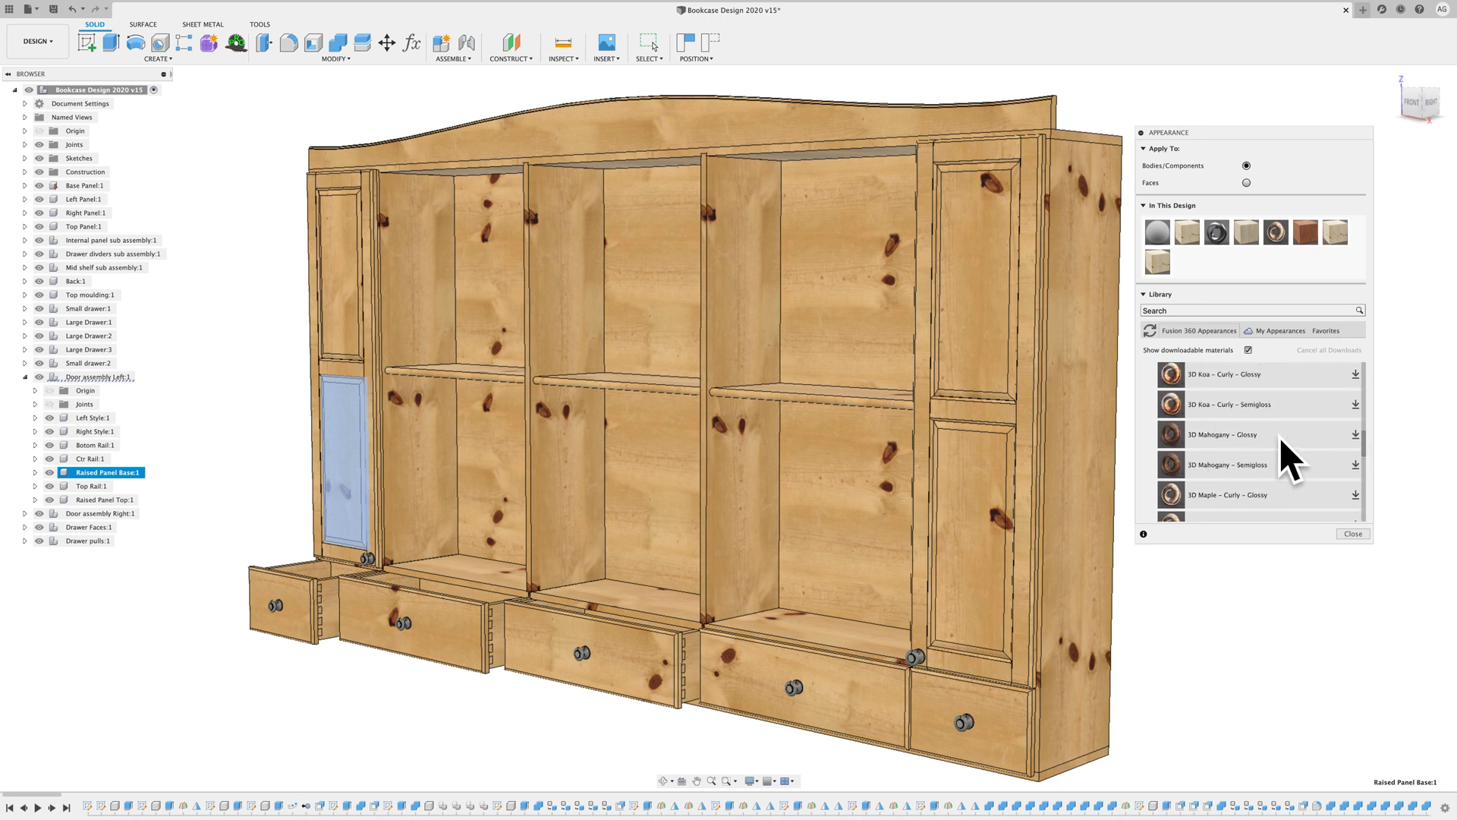
pyautogui.moveTo(1357, 435); pyautogui.dragTo(765, 415)
pyautogui.moveTo(15, 364); pyautogui.dragTo(105, 472)
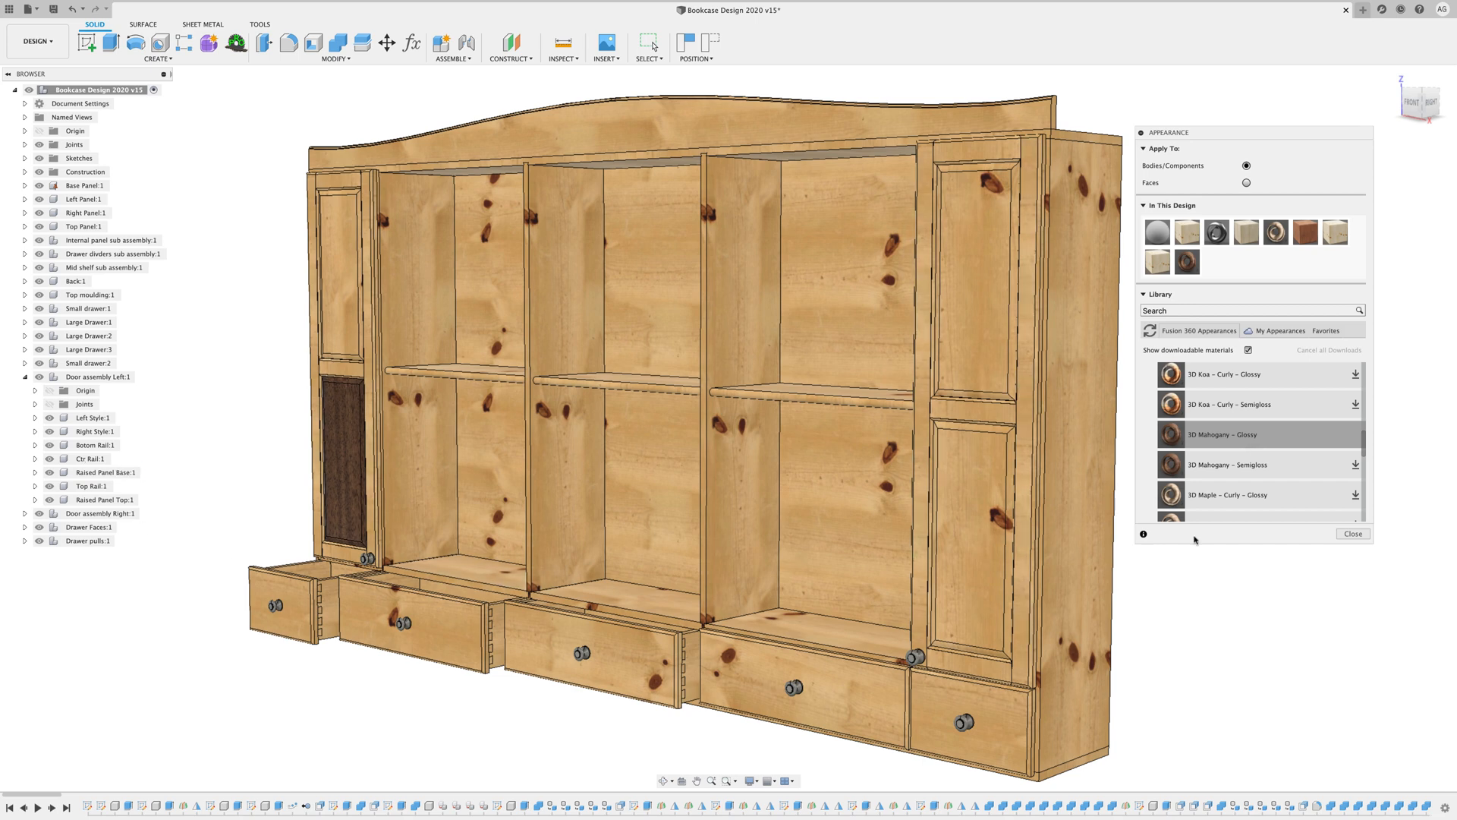
pyautogui.click(1353, 535)
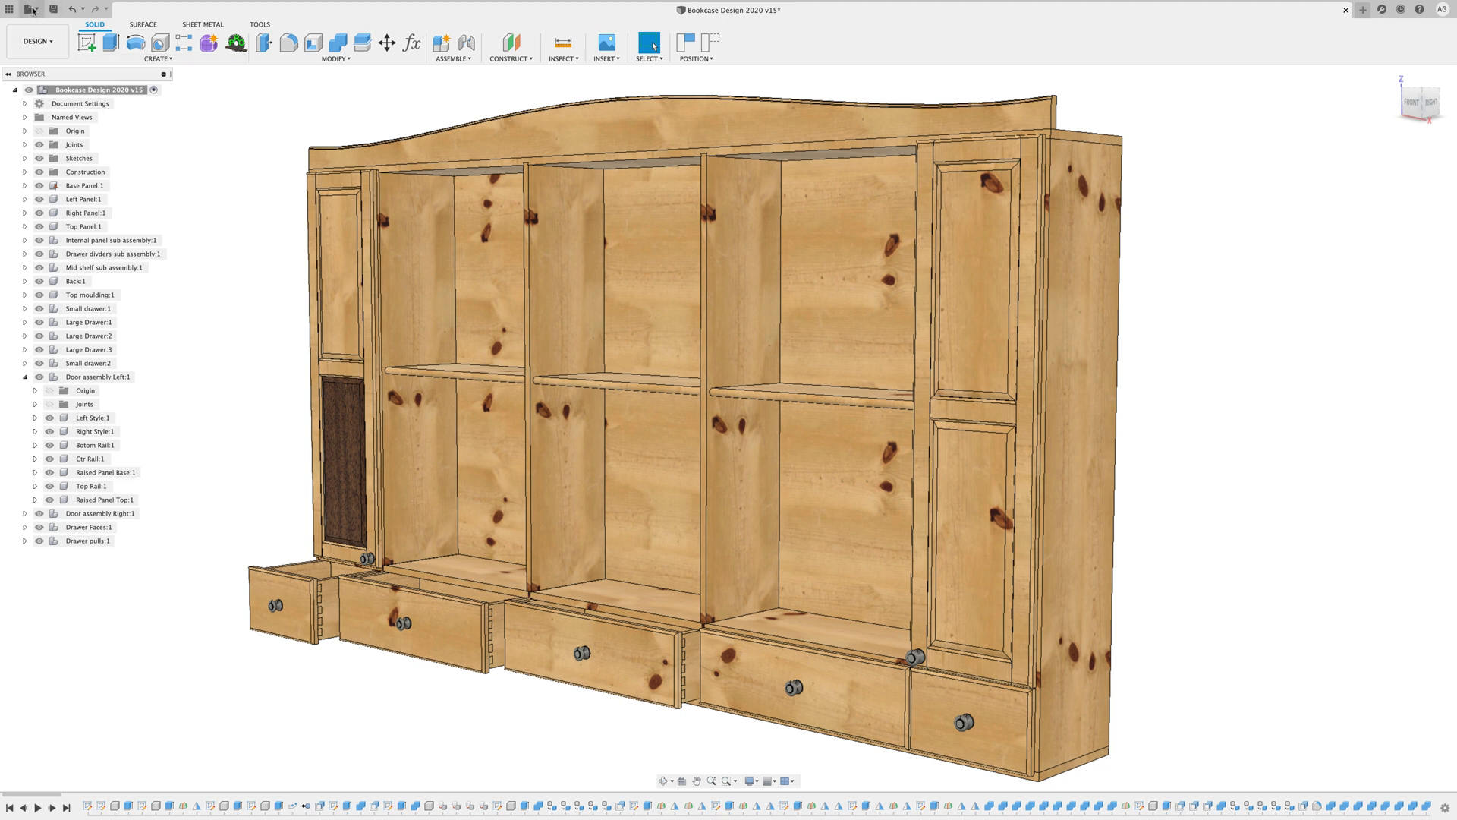
# Save the design with the version description "new panel" and switch back to the Render workspace
pyautogui.click(53, 9)
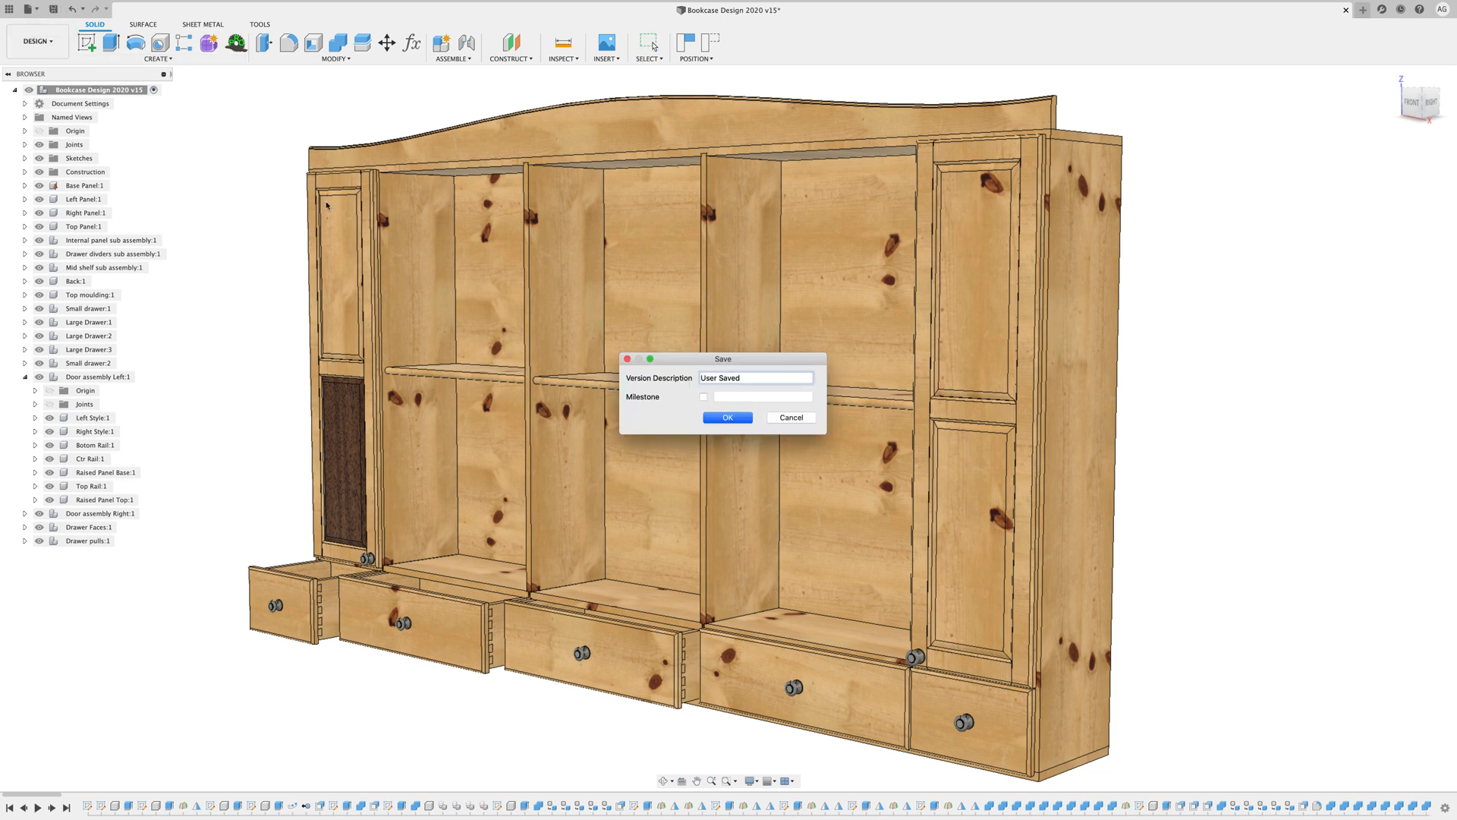
pyautogui.moveTo(751, 384); pyautogui.dragTo(643, 368)
pyautogui.write('new panel')
pyautogui.click(727, 417)
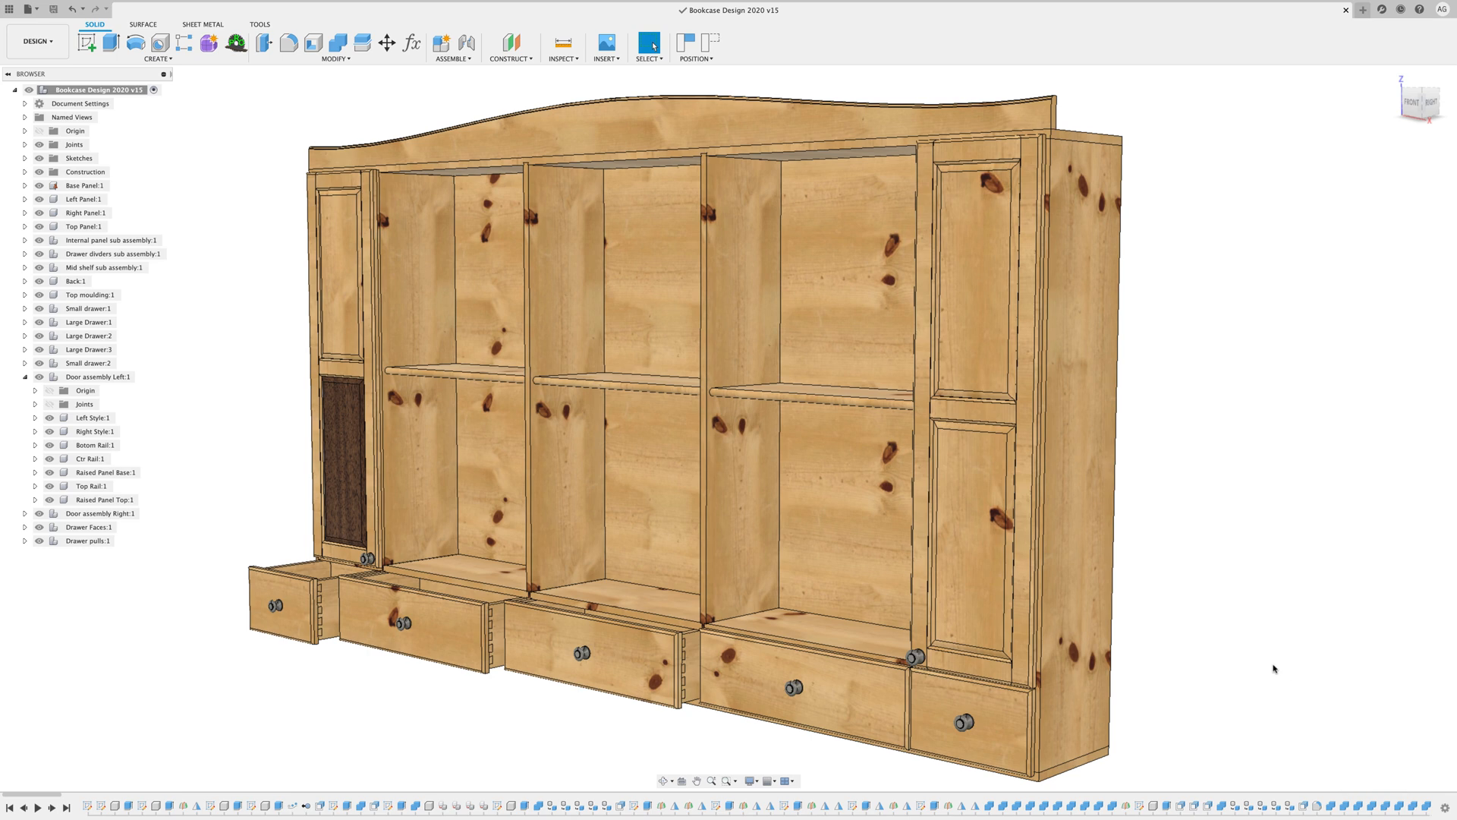
pyautogui.click(37, 41)
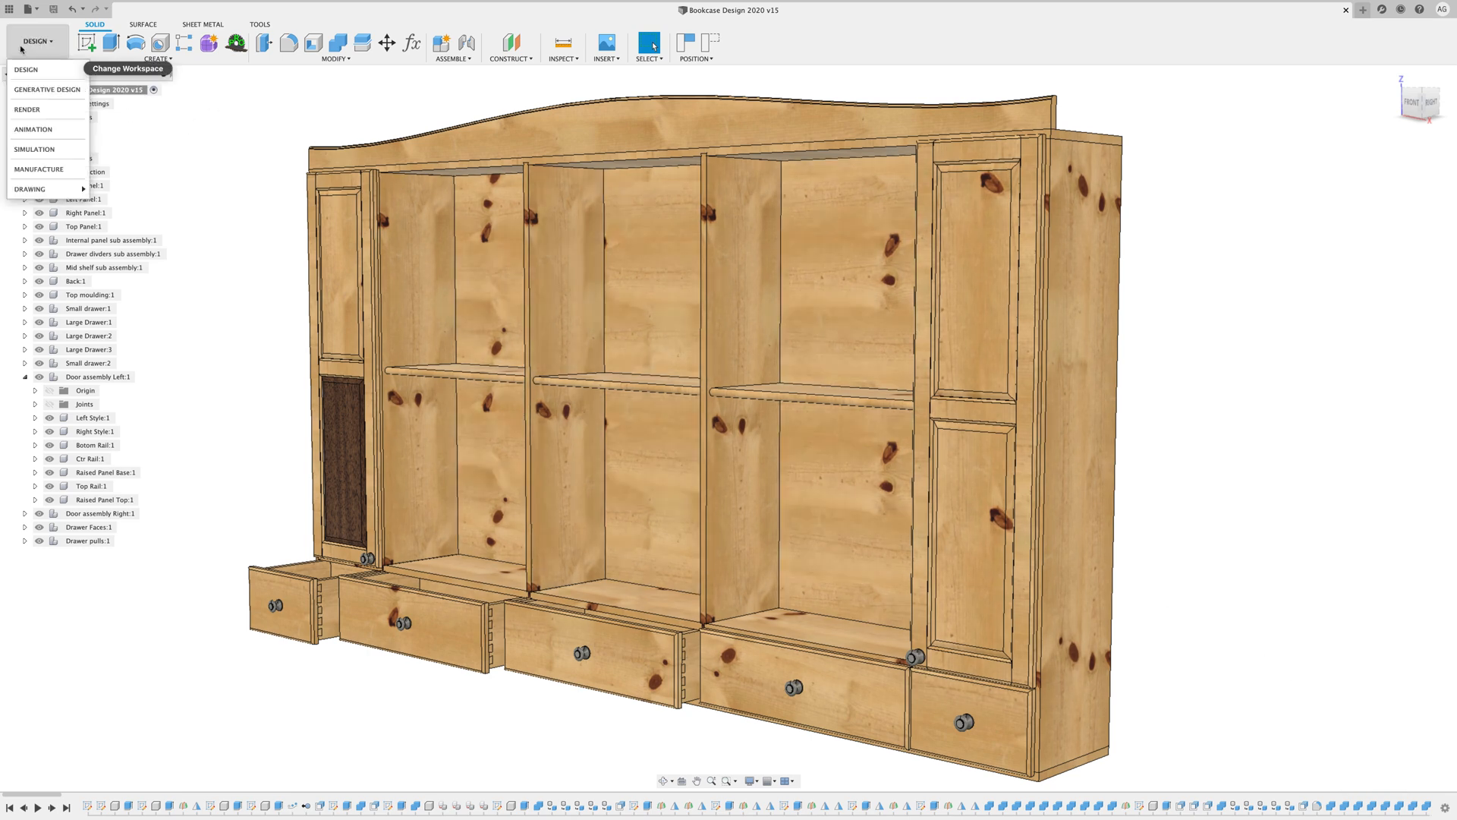
pyautogui.click(29, 109)
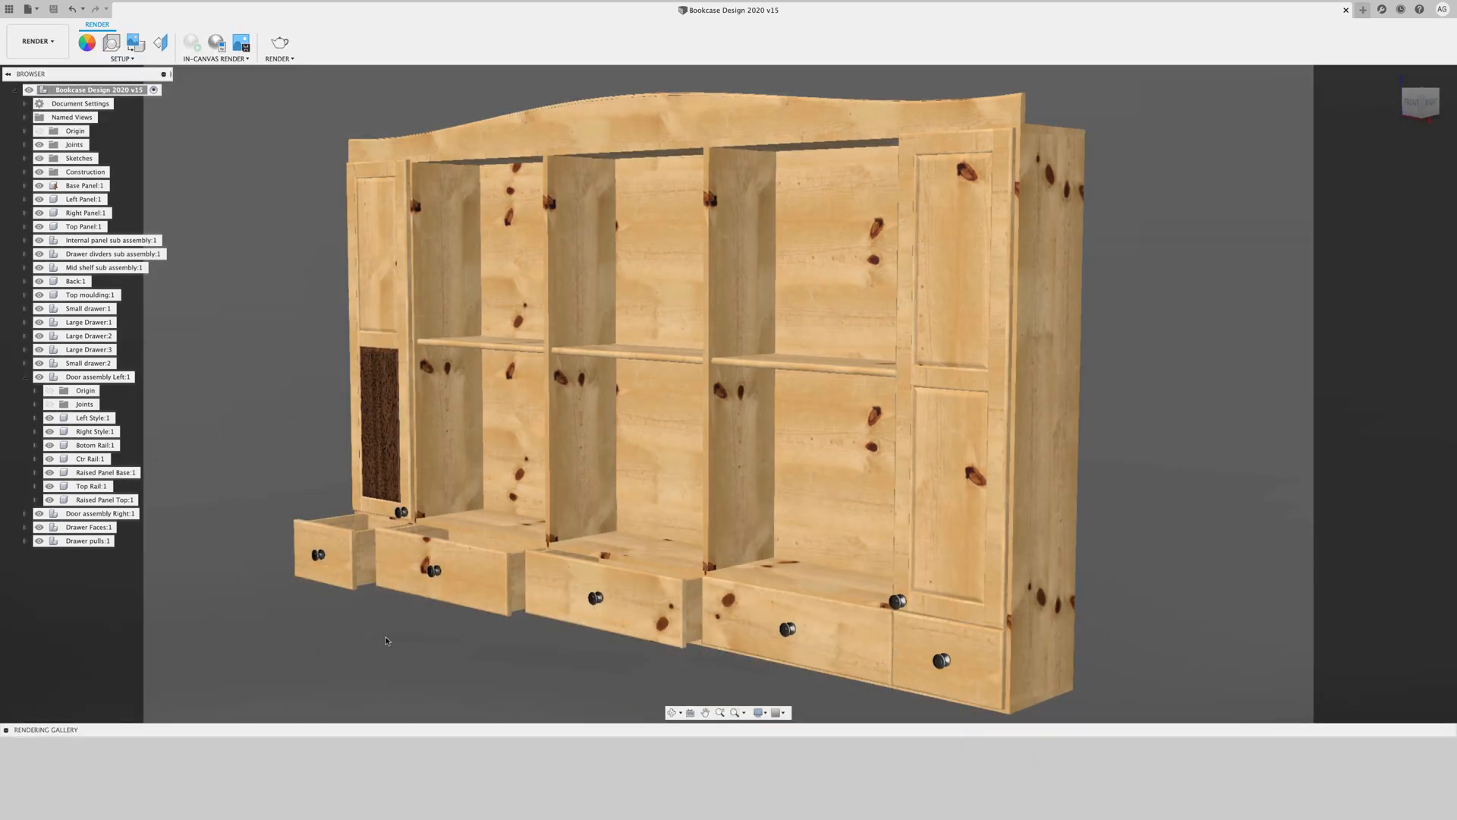